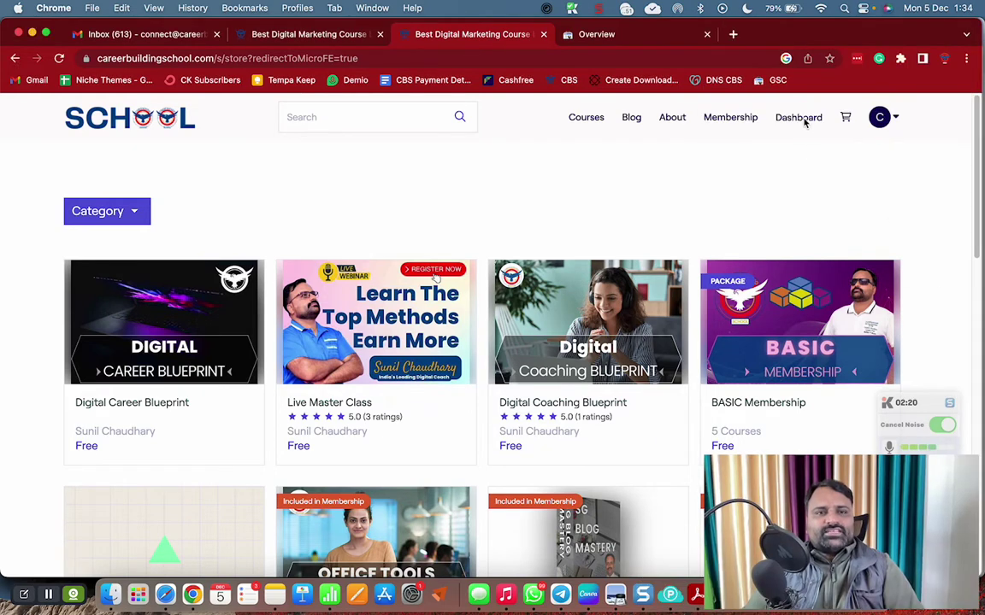
# From the Dashboard's Courses list, start a new course with + Create Course
pyautogui.click(800, 121)
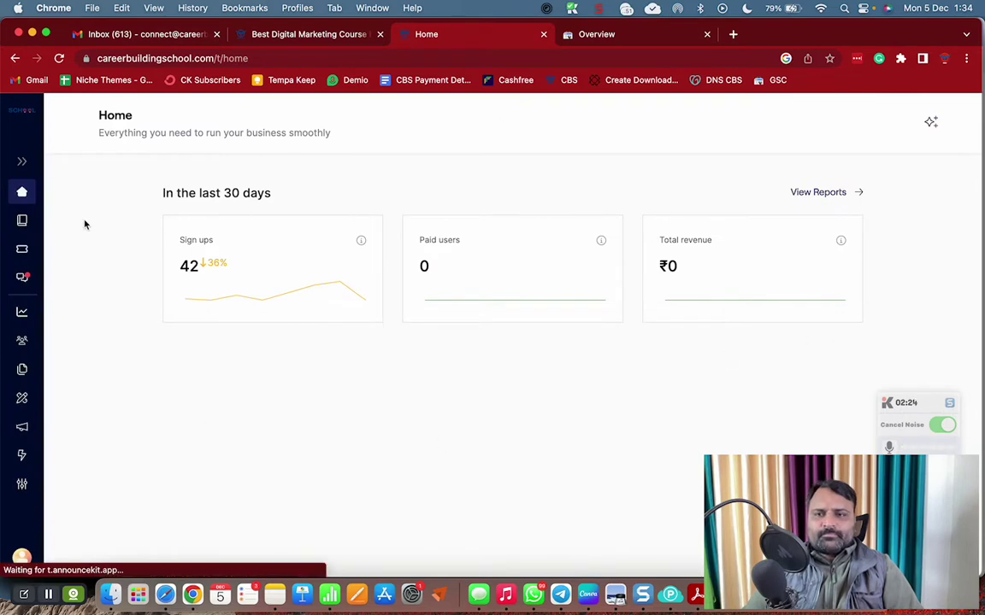
pyautogui.click(22, 220)
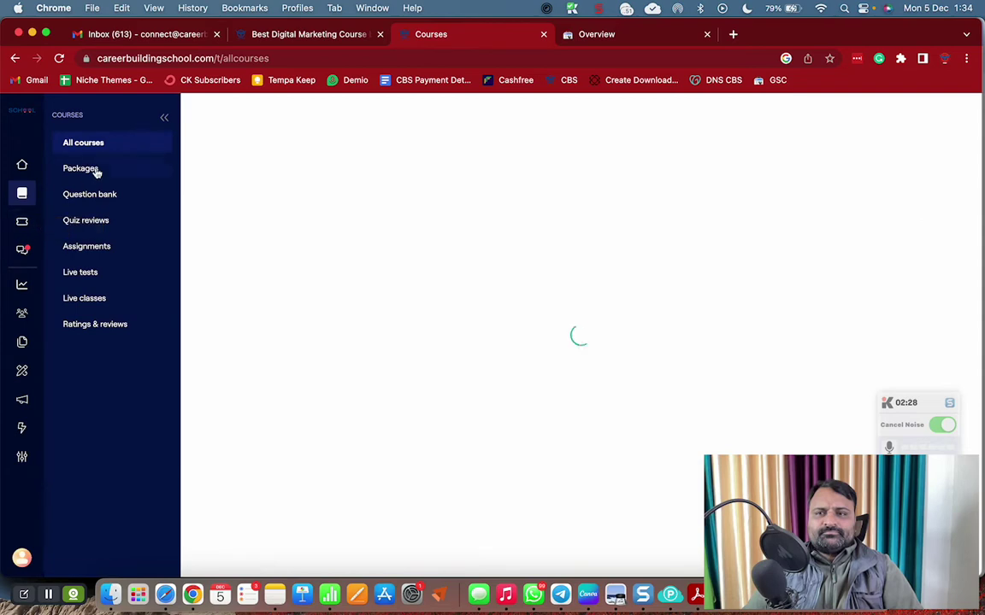
pyautogui.click(870, 125)
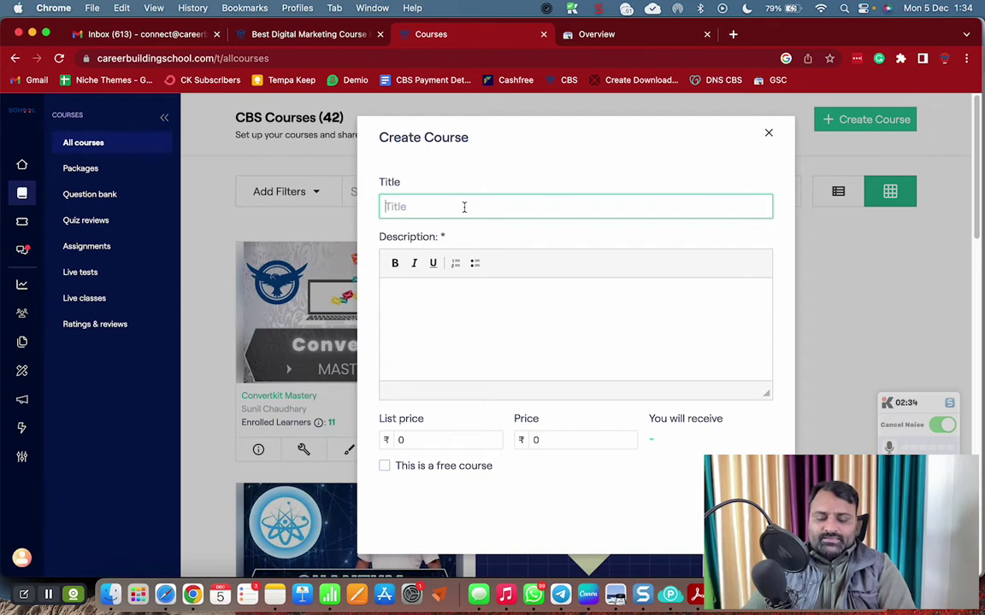
# Title the course '6 Steps To Successful Digital Career', correcting the typos
pyautogui.write('6 Steps')
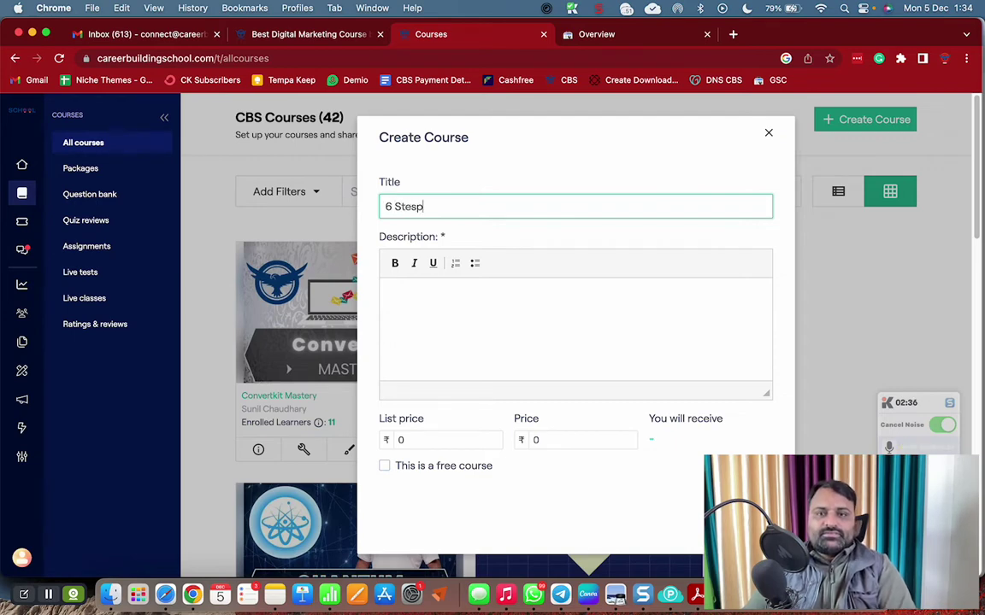
pyautogui.write(' of S')
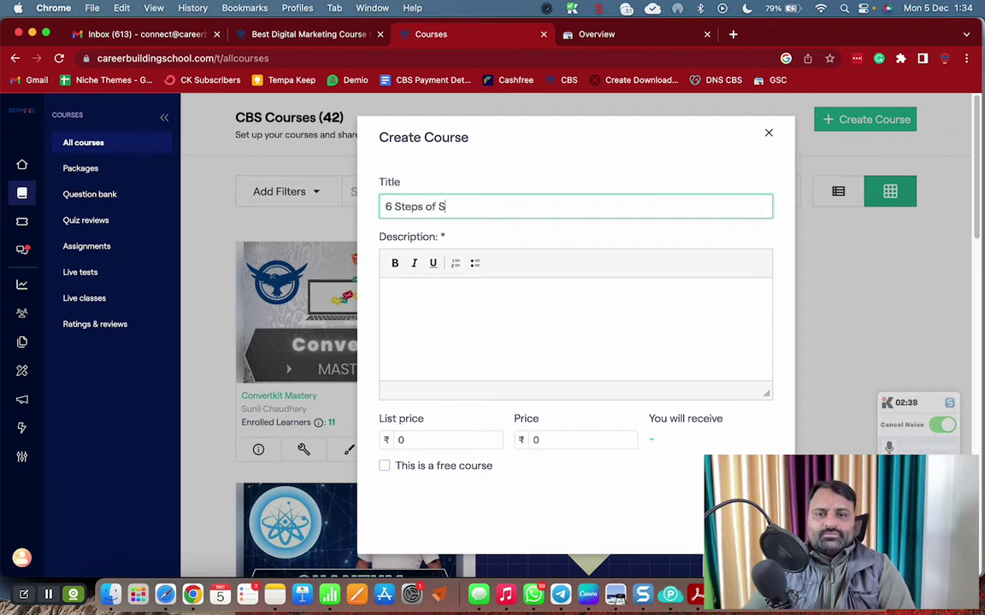
pyautogui.write('uccessful Digit')
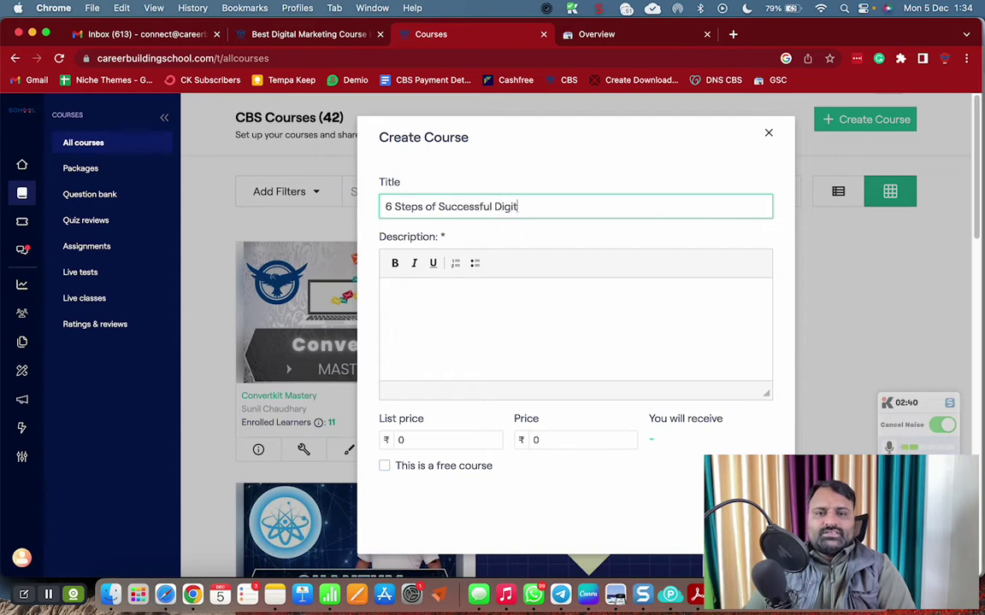
pyautogui.write('al Career')
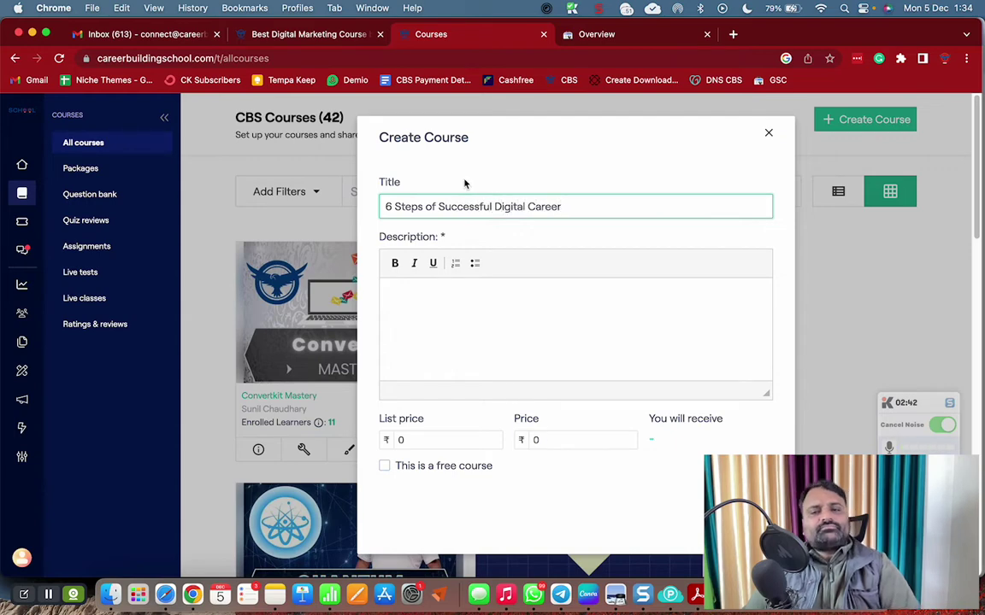
pyautogui.moveTo(395, 208); pyautogui.dragTo(758, 212)
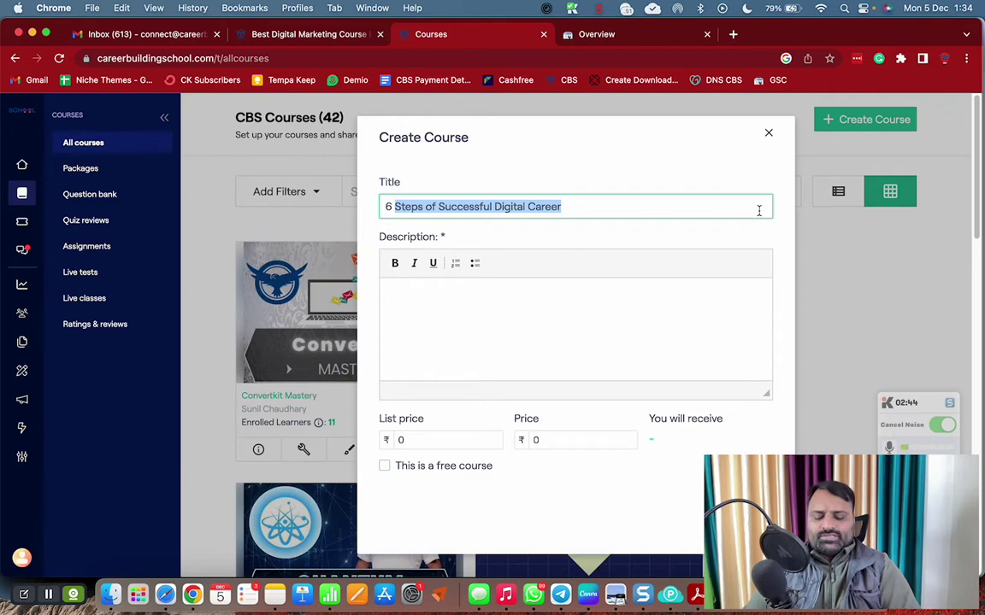
pyautogui.write('So')
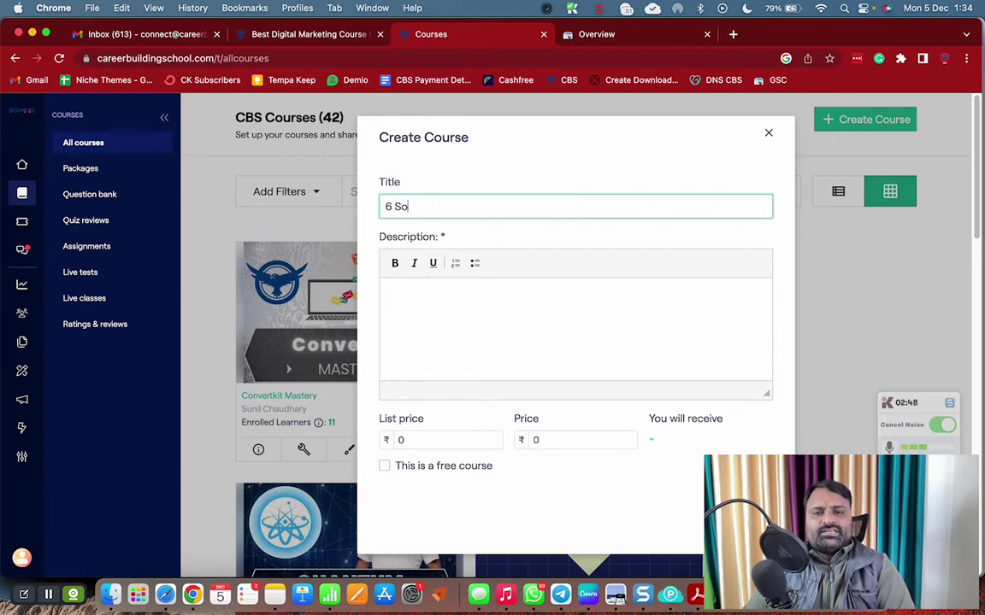
pyautogui.press('BackSpace')
pyautogui.write('teps of')
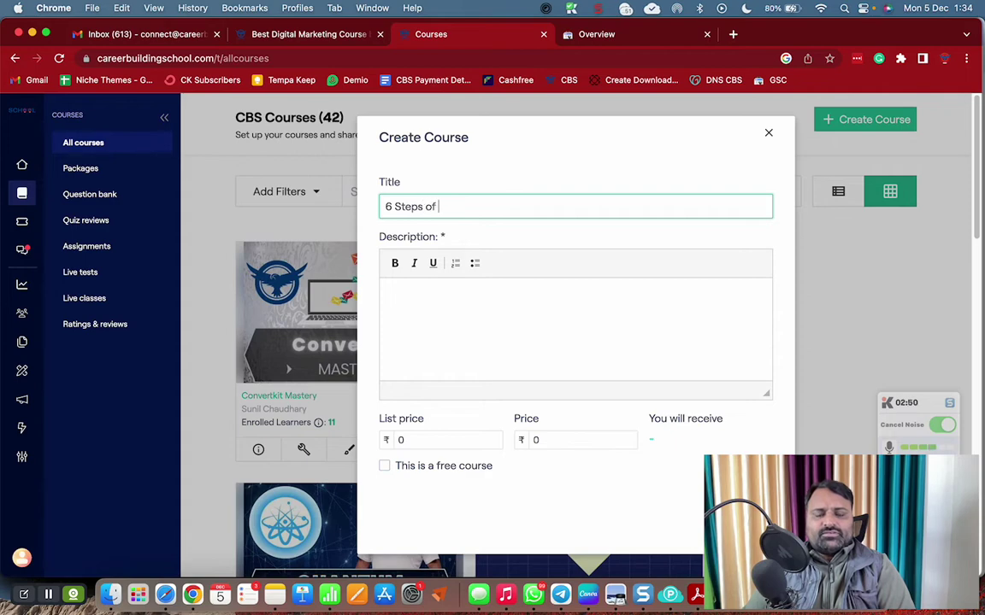
pyautogui.write(' Succ')
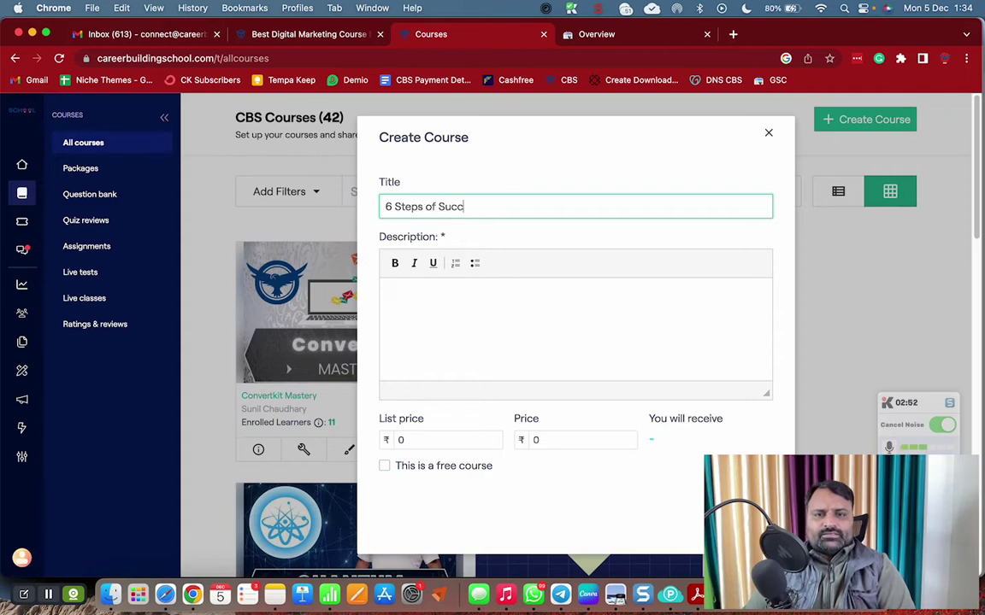
pyautogui.write('esful Dig')
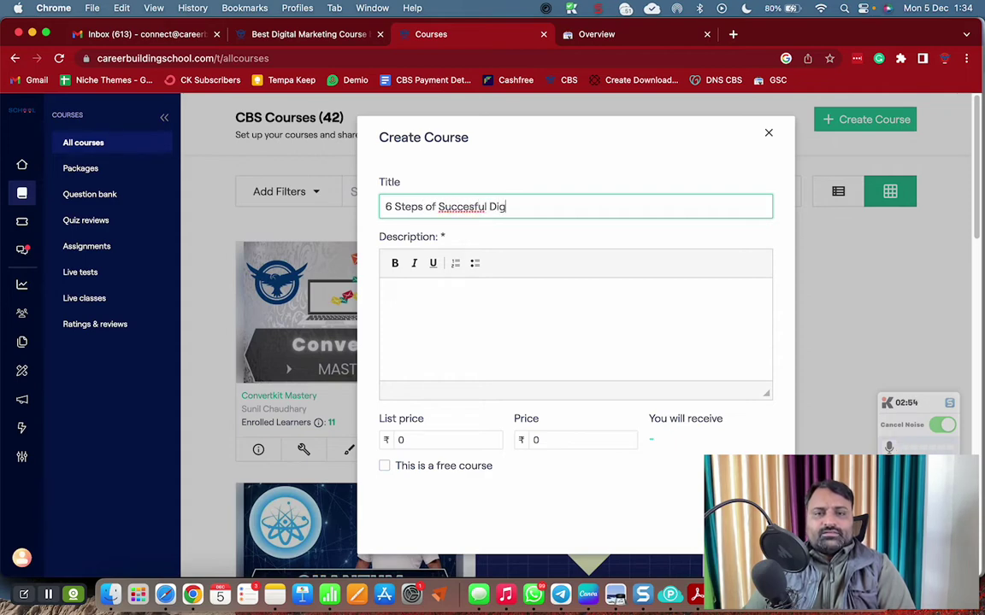
pyautogui.write('ital Career')
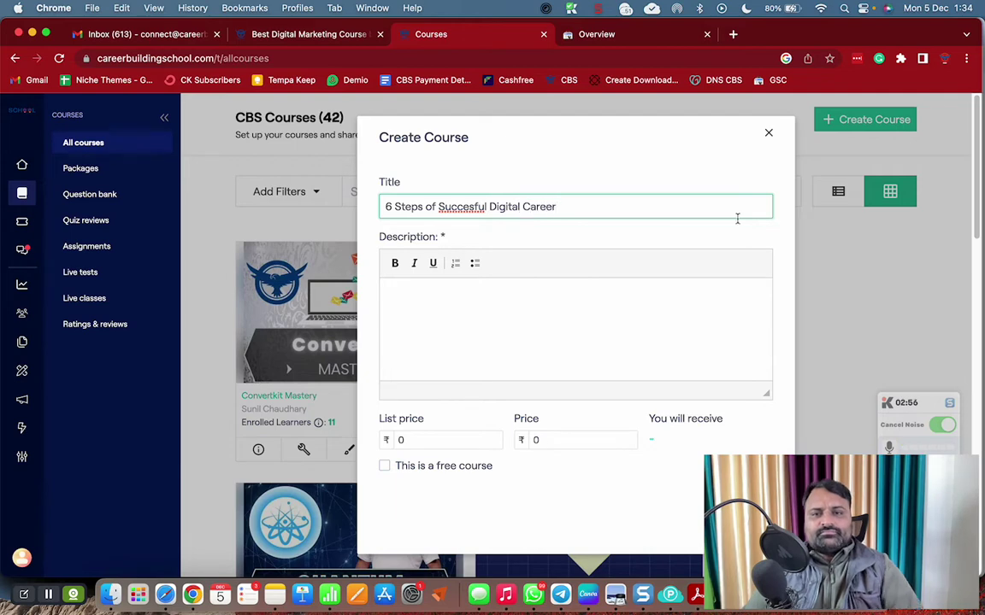
pyautogui.click(472, 209)
pyautogui.write('s')
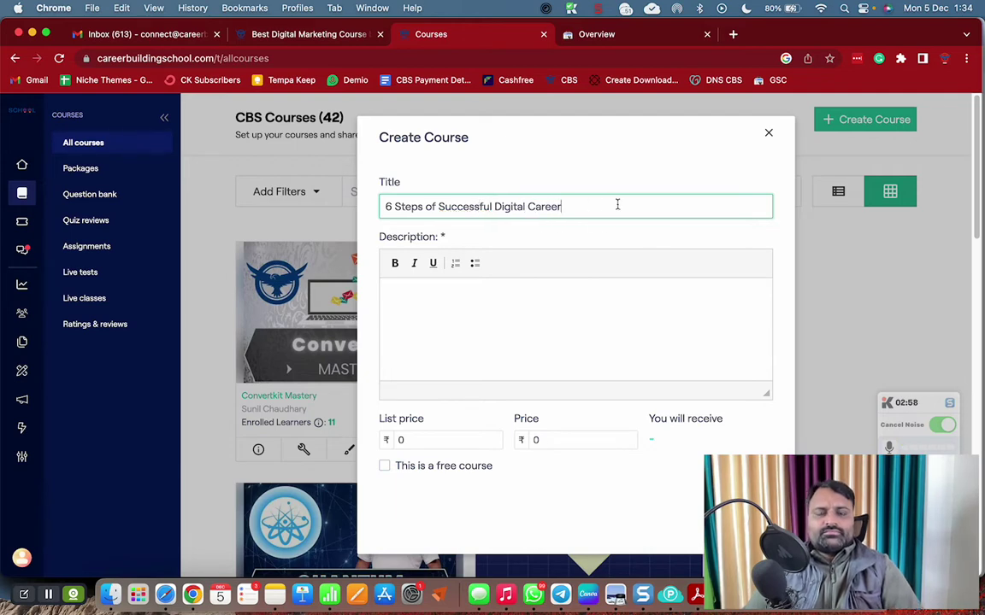
pyautogui.tripleClick(430, 209)
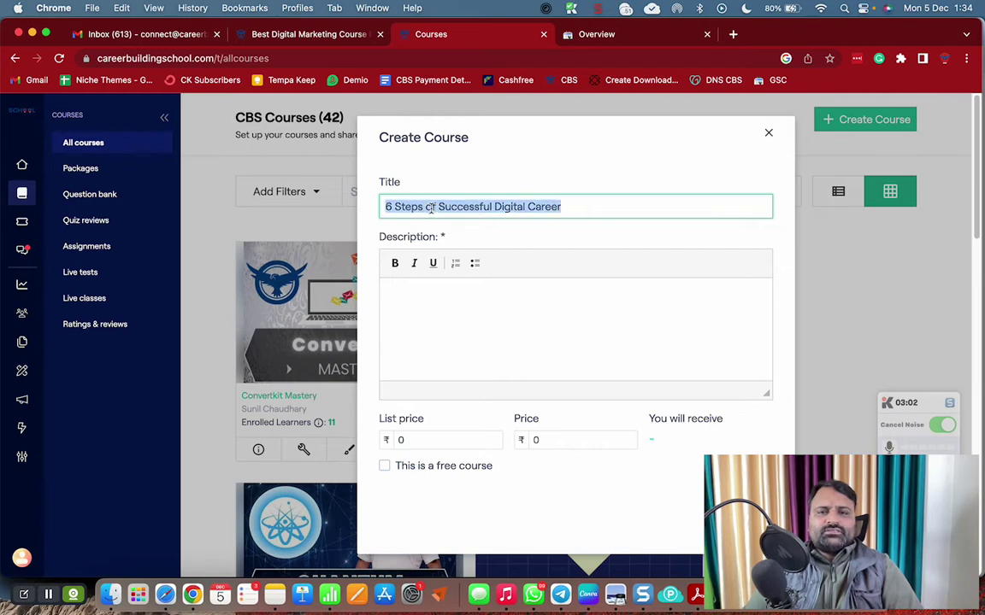
pyautogui.click(588, 207)
pyautogui.doubleClick(429, 207)
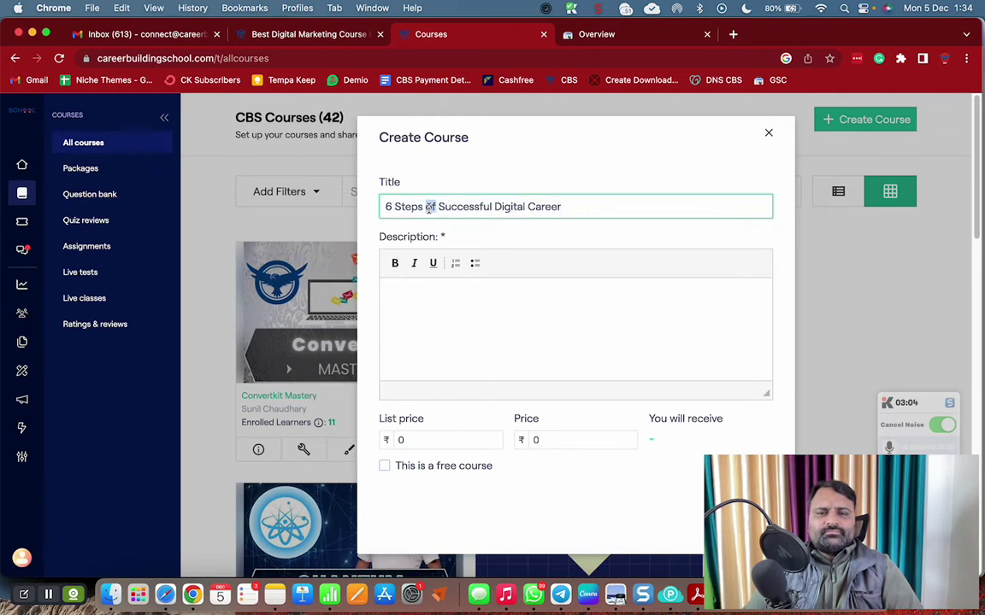
pyautogui.write('To')
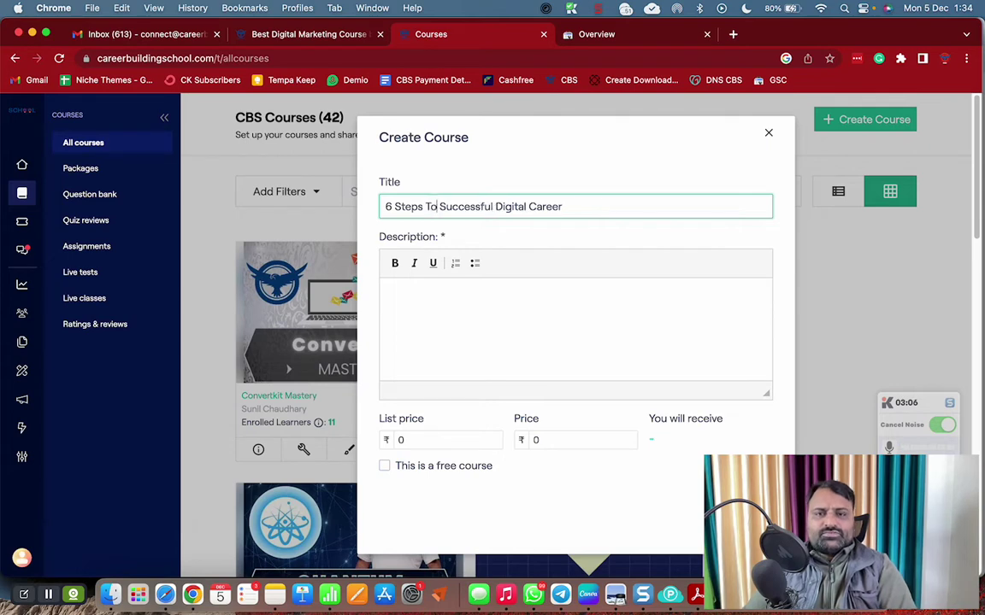
pyautogui.click(635, 209)
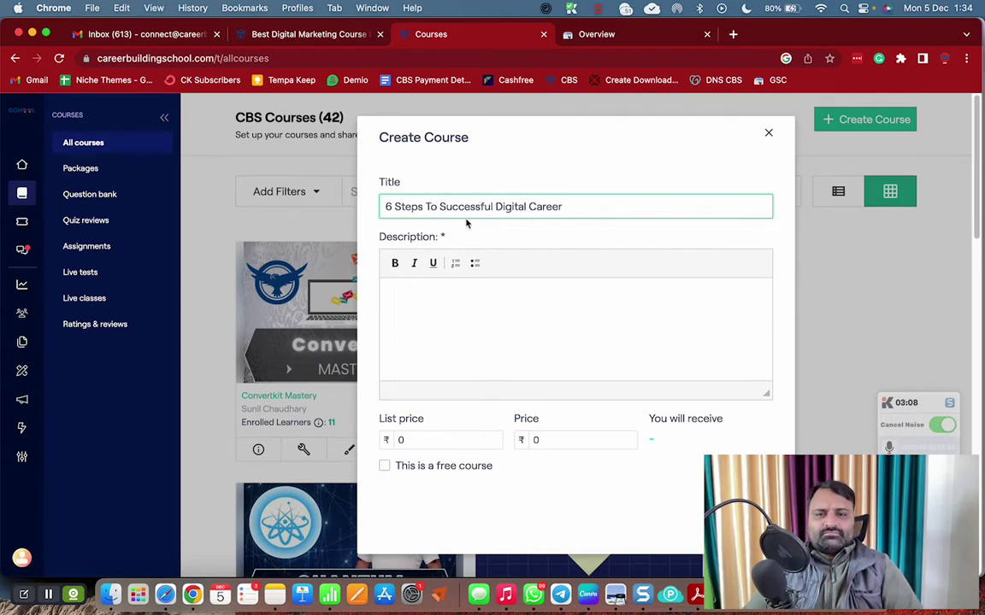
# Copy the title into the Description field and mark the course as free
pyautogui.moveTo(378, 212); pyautogui.dragTo(673, 208)
pyautogui.press('super+c')
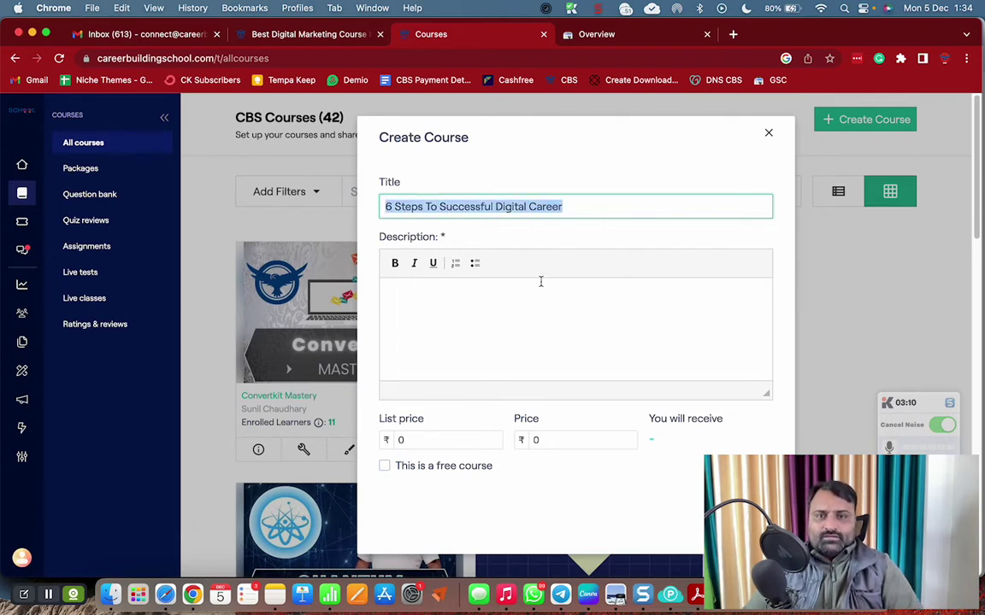
pyautogui.click(454, 293)
pyautogui.press('super+v')
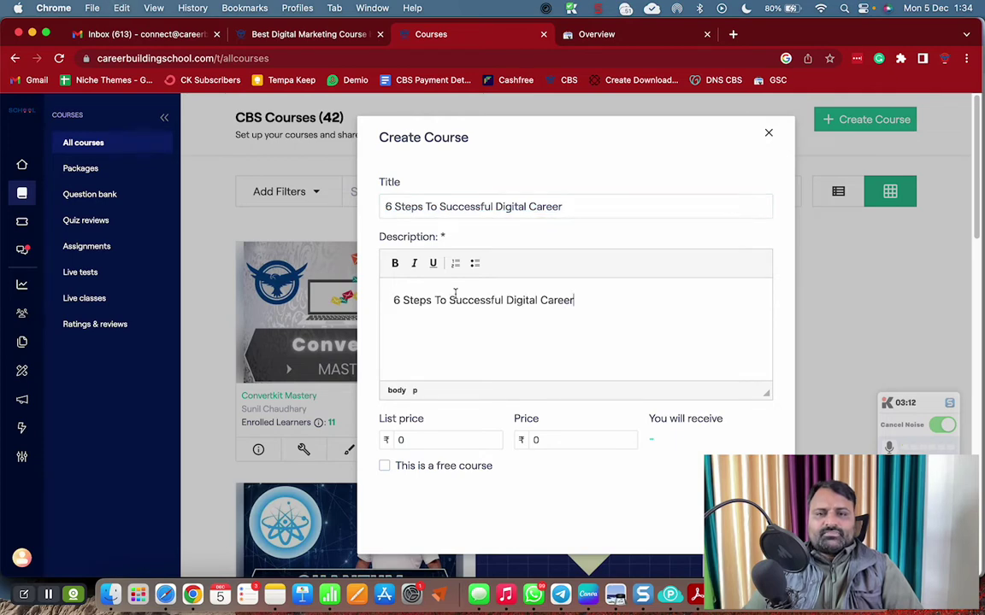
pyautogui.scroll(-3, 489, 327)
pyautogui.click(420, 438)
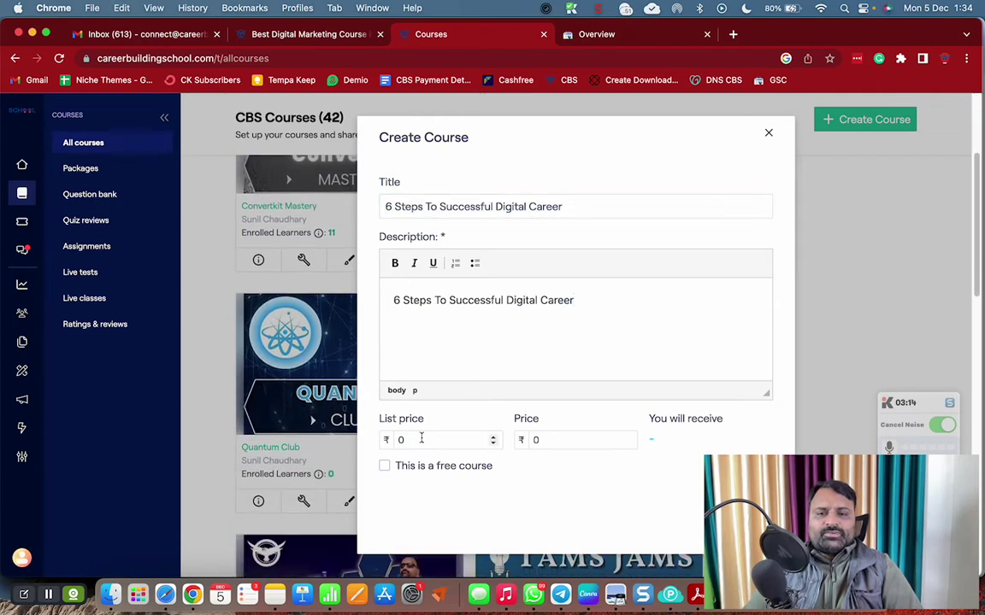
pyautogui.click(385, 466)
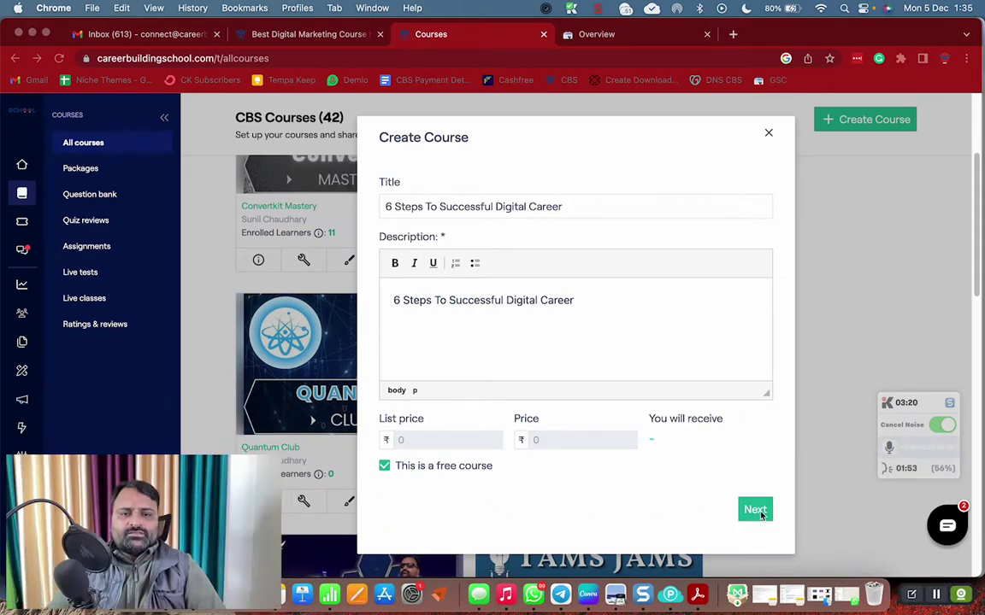
# Create the course with Next so its builder opens, then switch to Canva
pyautogui.click(759, 512)
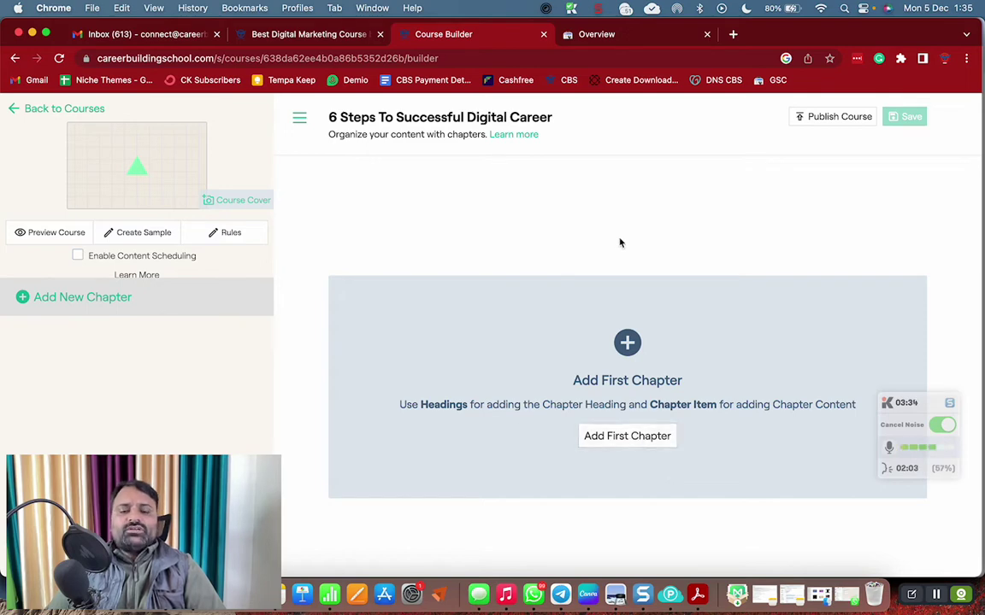
pyautogui.click(588, 594)
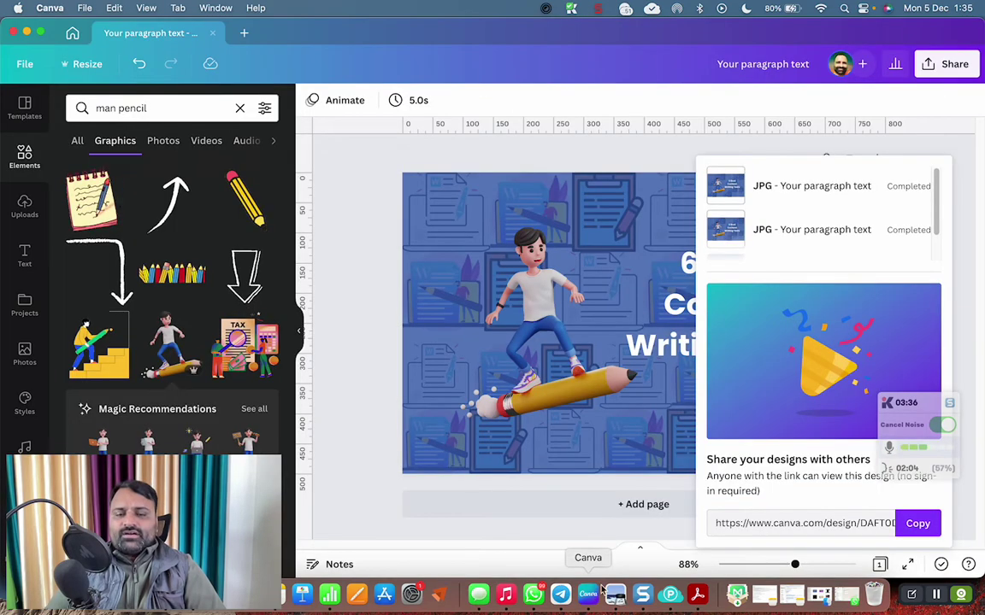
# Search my designs for '6 step' and open the 9-page presentation for editing
pyautogui.click(73, 34)
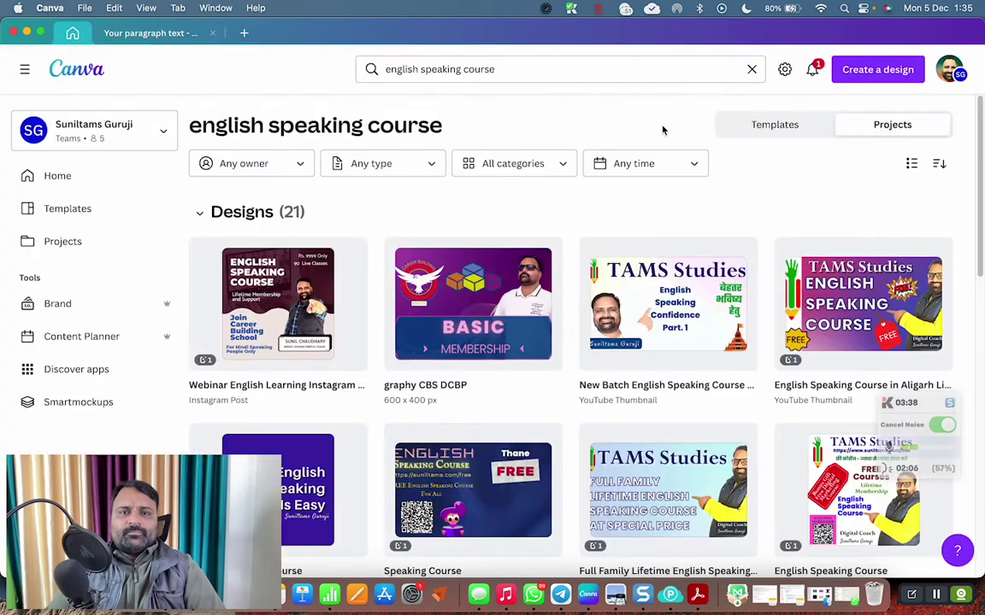
pyautogui.click(606, 72)
pyautogui.write('6 steps')
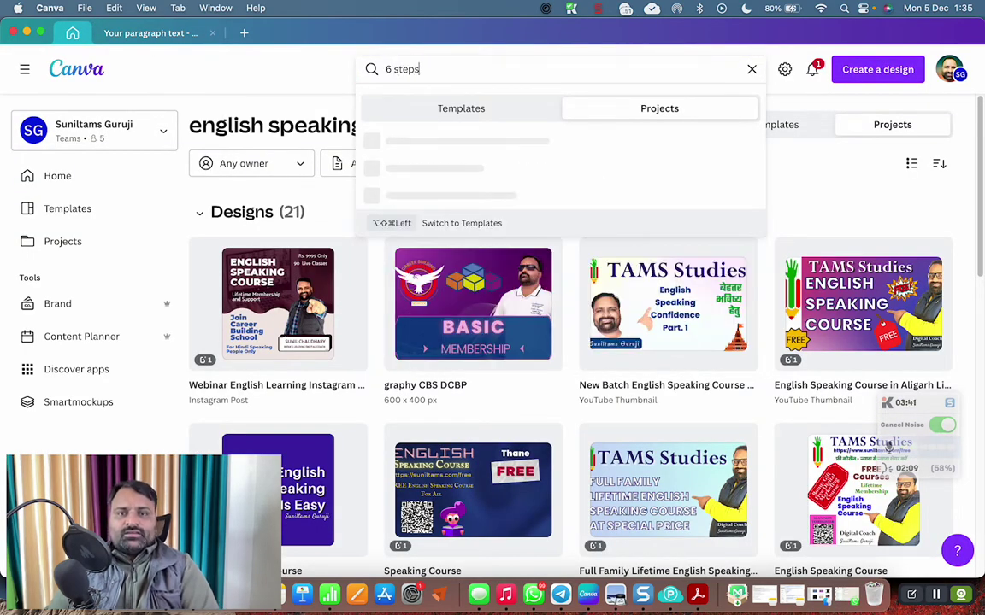
pyautogui.press('Return')
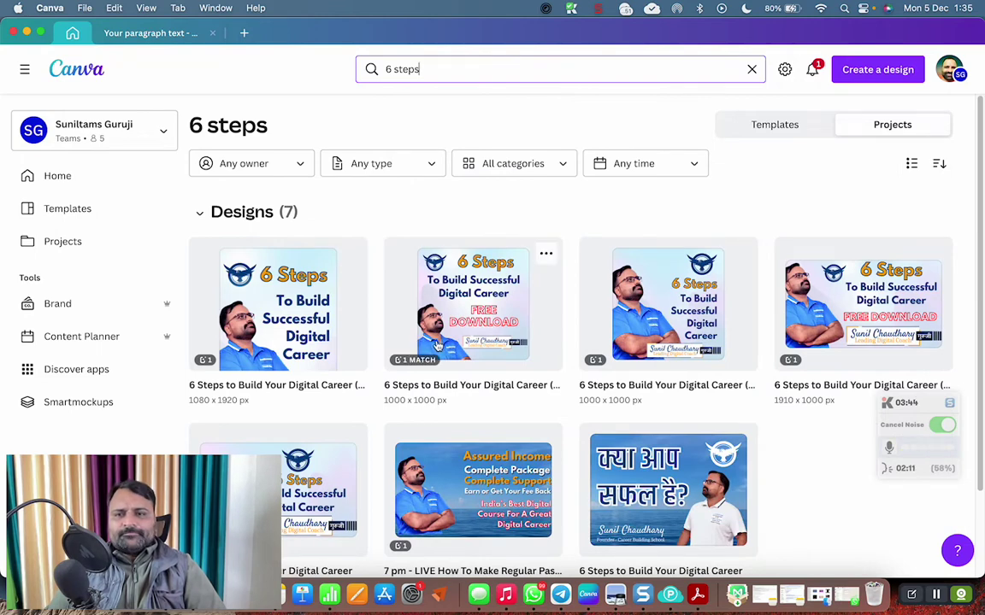
pyautogui.scroll(-3, 484, 318)
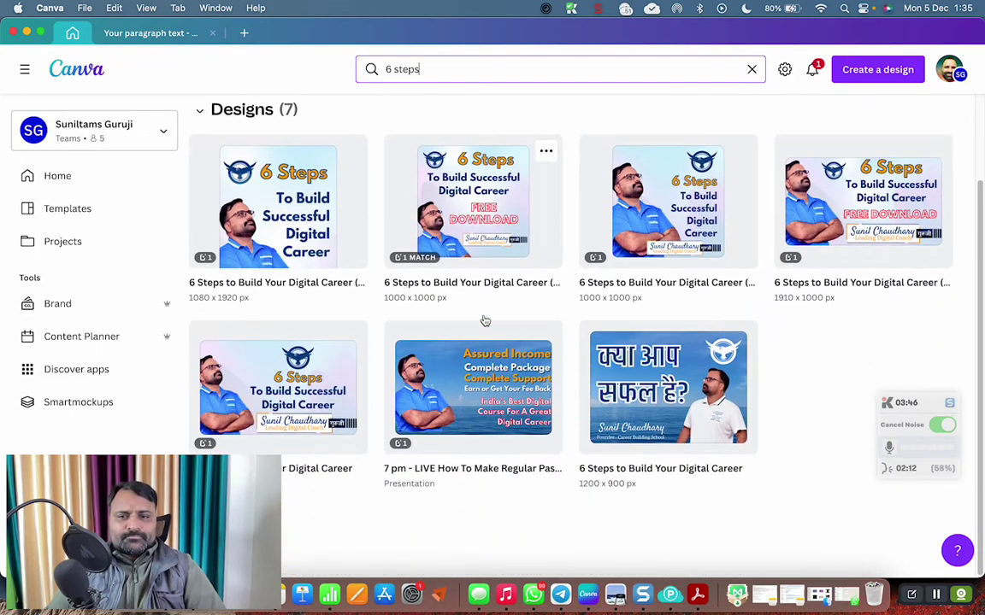
pyautogui.click(313, 398)
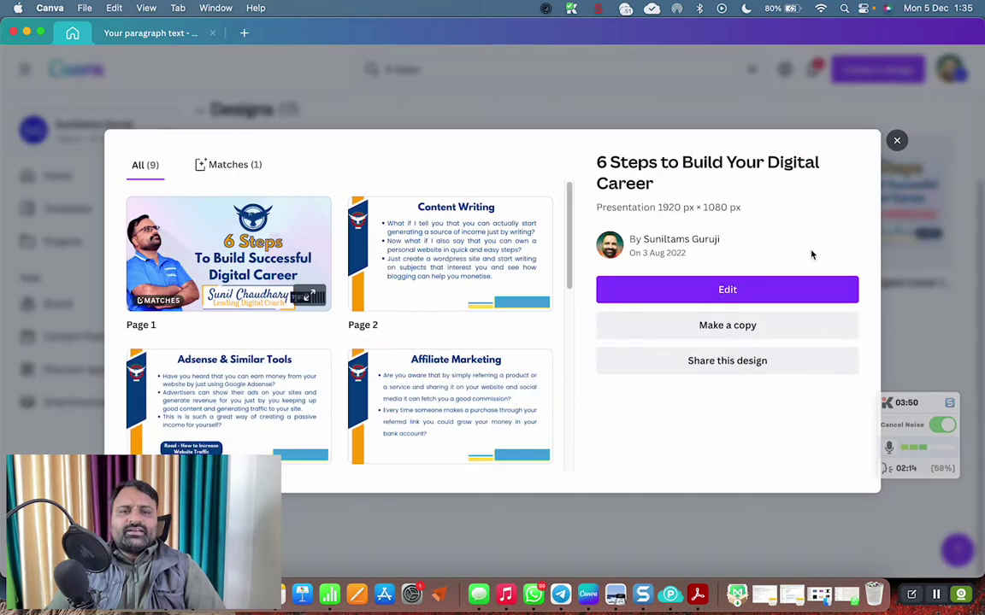
pyautogui.scroll(-2, 453, 396)
pyautogui.scroll(-5, 452, 395)
pyautogui.scroll(7, 450, 395)
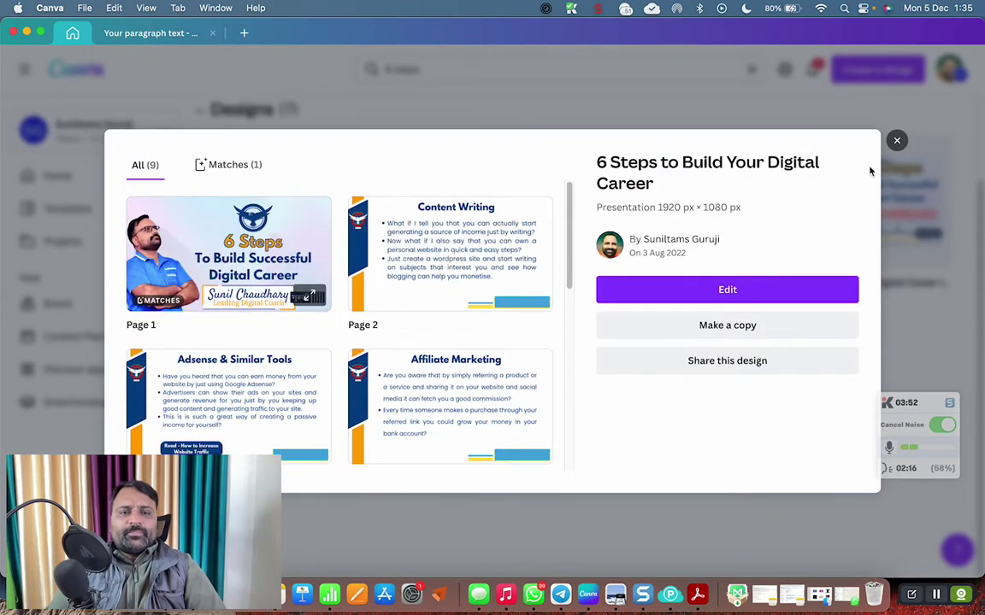
pyautogui.click(764, 289)
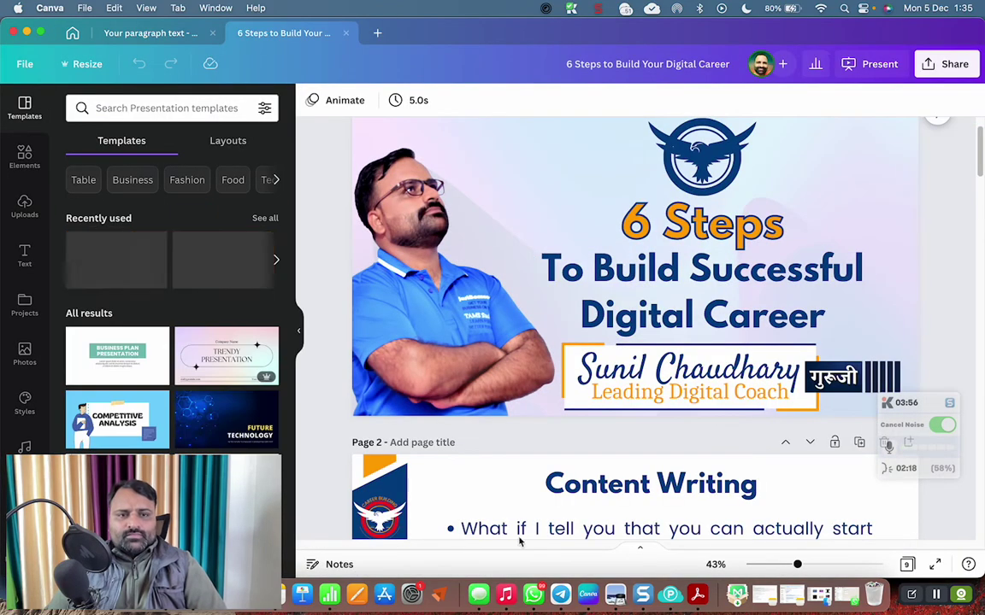
# Scroll through all nine pages of the presentation to review them
pyautogui.scroll(-10, 688, 450)
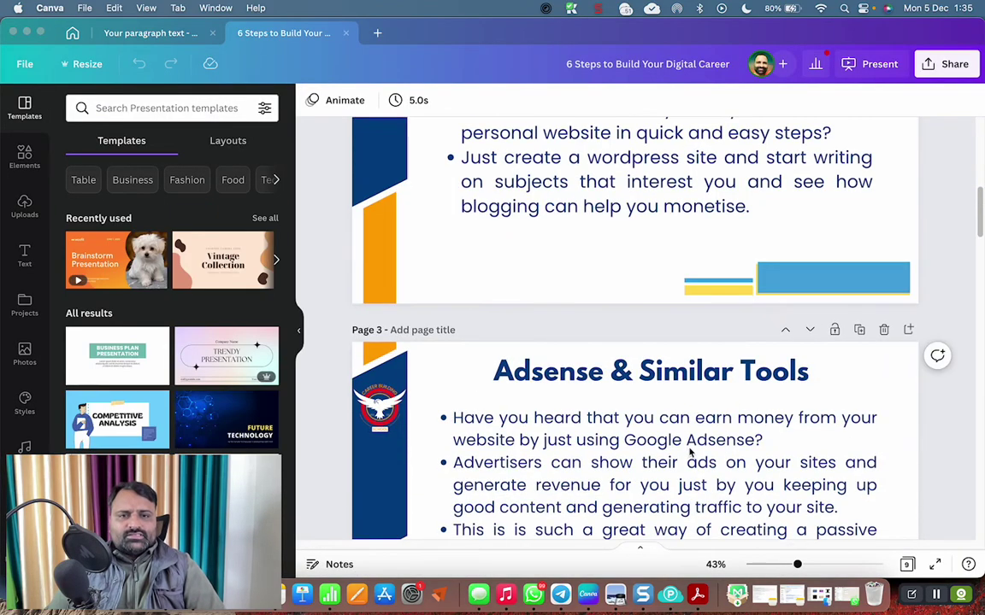
pyautogui.scroll(-8, 690, 453)
pyautogui.scroll(-10, 743, 451)
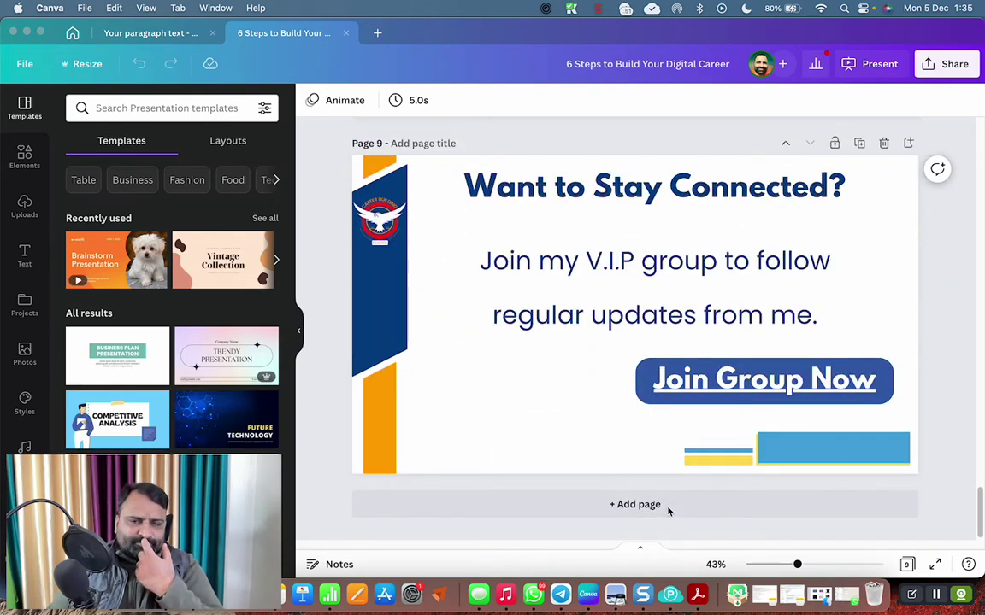
pyautogui.scroll(20, 669, 510)
pyautogui.scroll(3, 768, 435)
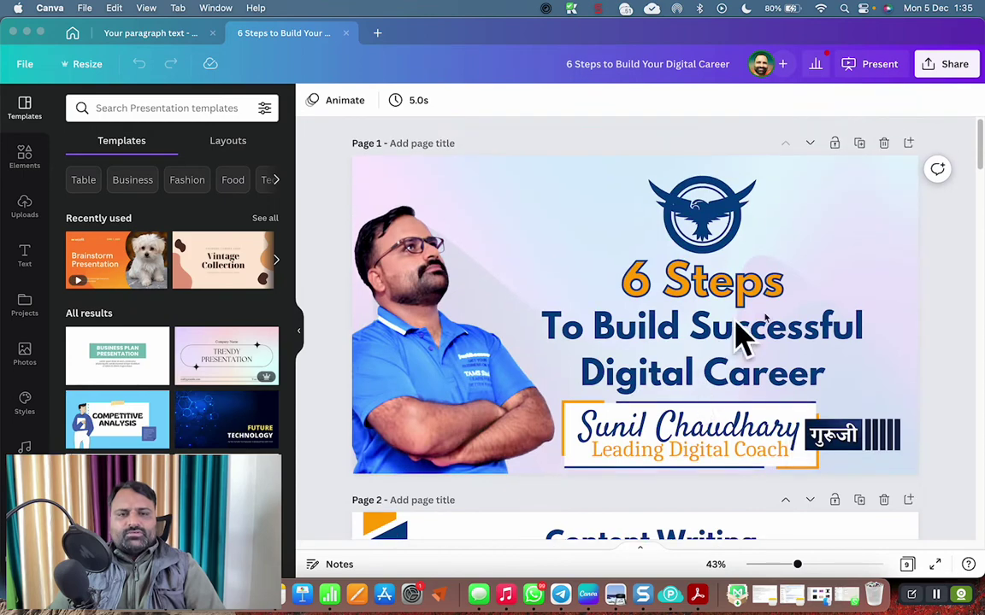
pyautogui.scroll(-20, 870, 358)
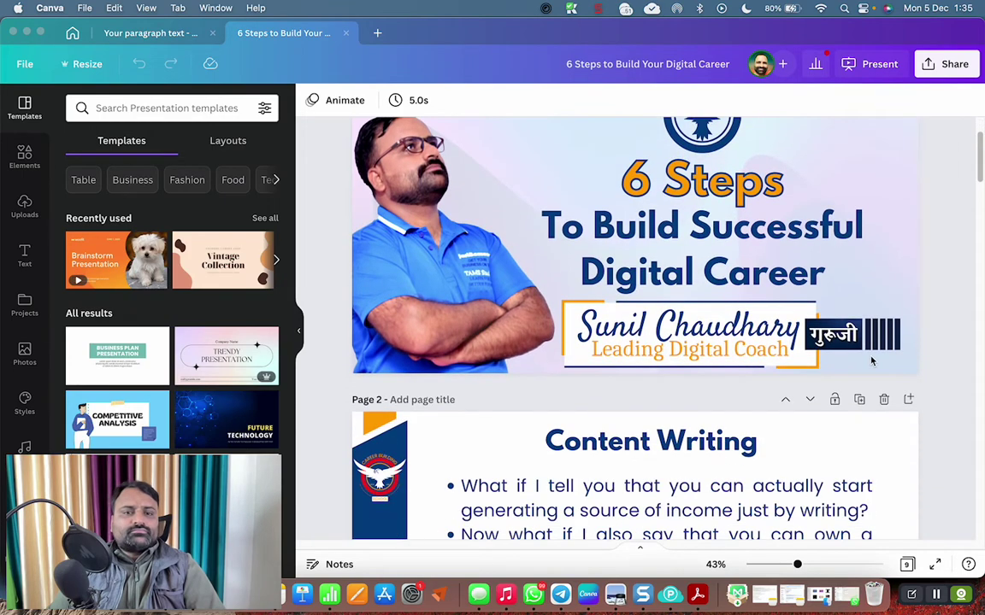
pyautogui.scroll(-20, 870, 364)
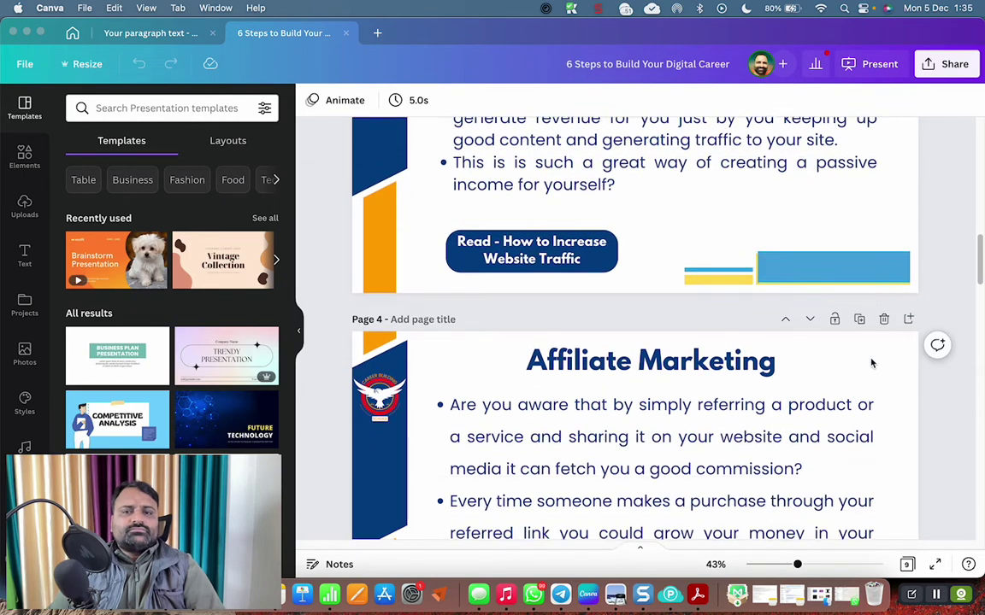
pyautogui.scroll(-15, 871, 363)
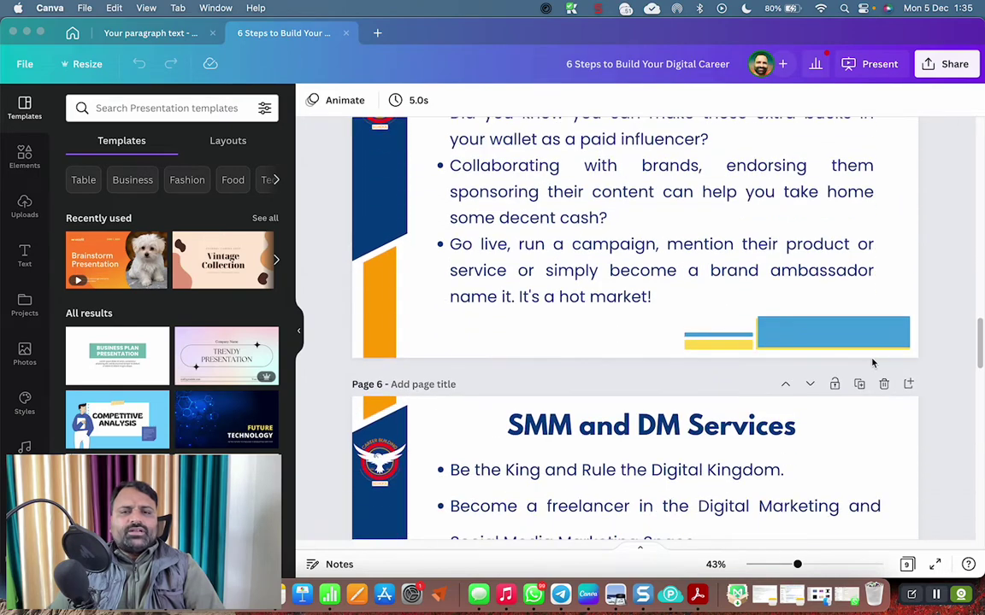
pyautogui.scroll(5, 813, 350)
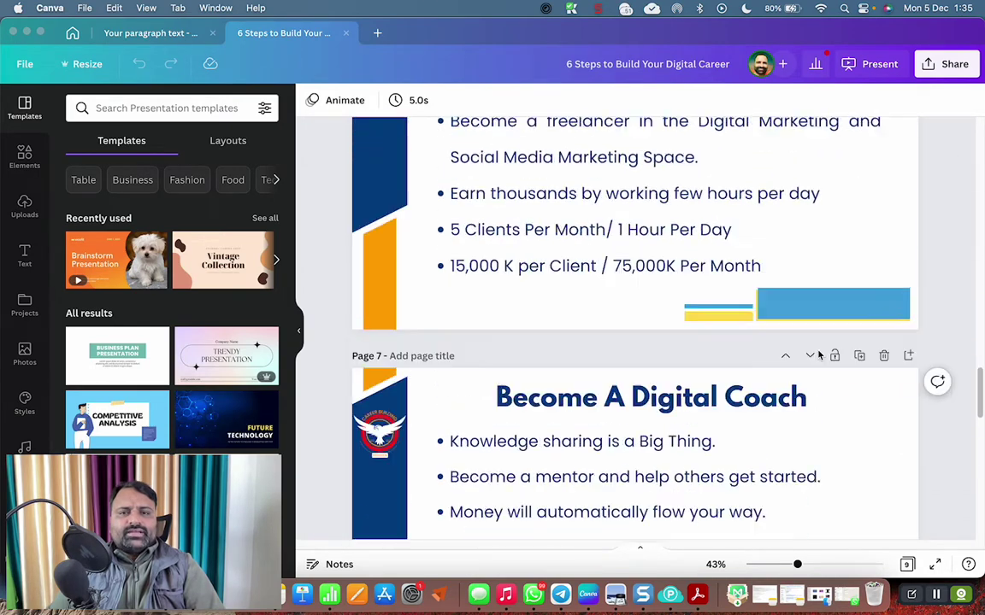
pyautogui.scroll(-15, 818, 355)
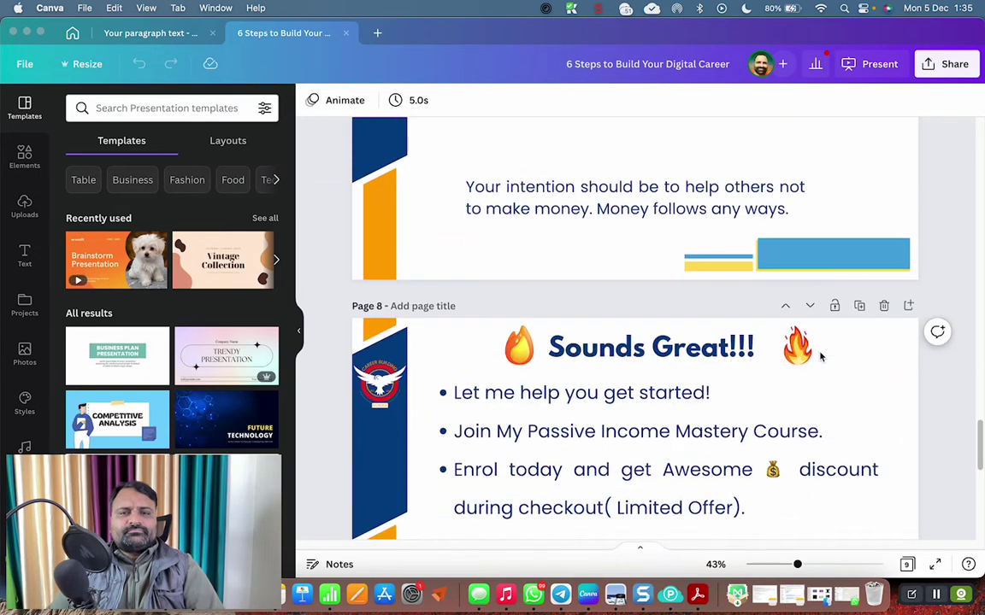
pyautogui.scroll(10, 821, 358)
pyautogui.scroll(-10, 821, 357)
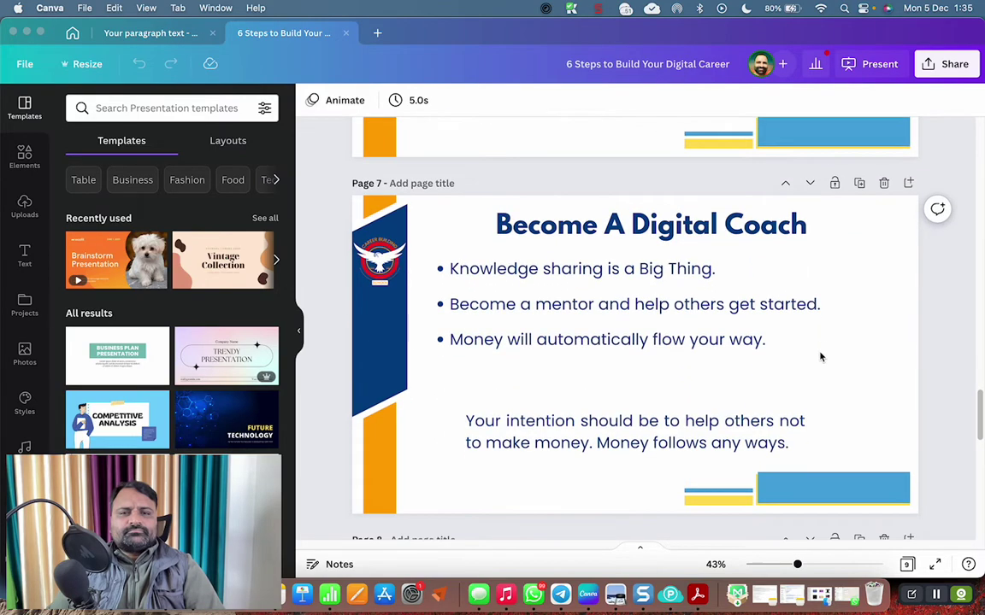
pyautogui.scroll(-10, 821, 357)
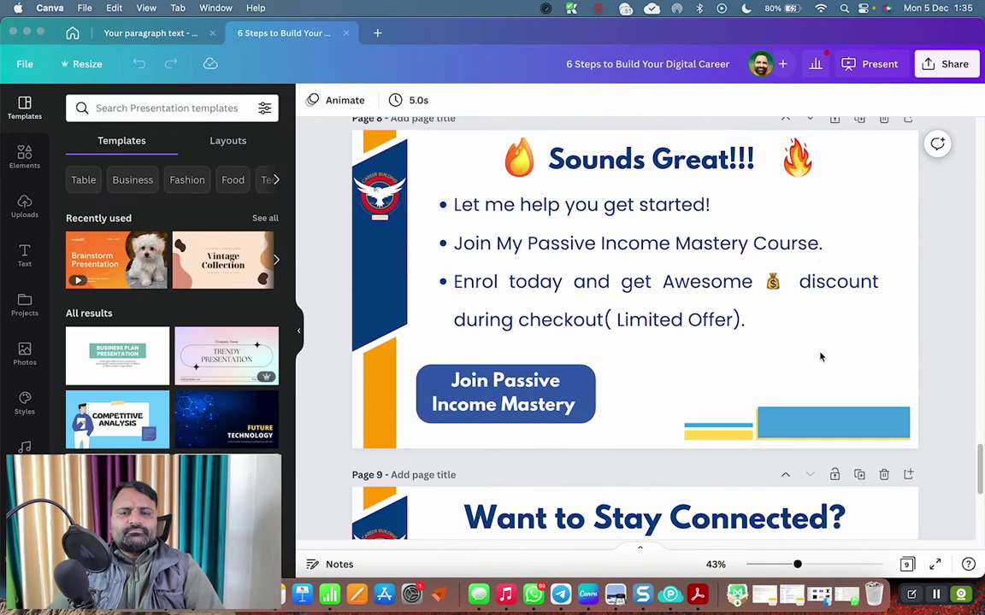
pyautogui.scroll(-1, 821, 357)
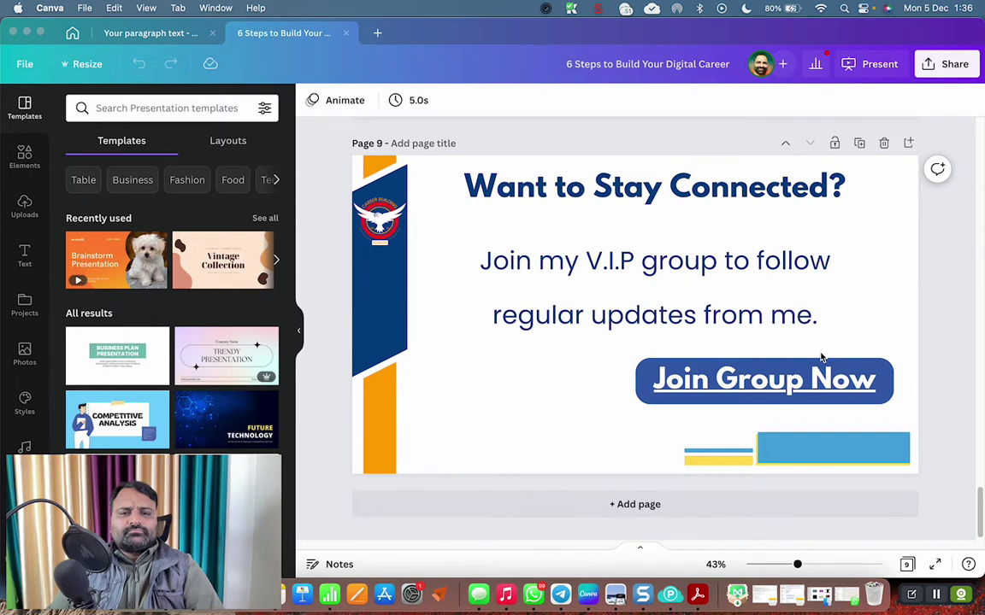
# Download all 9 pages as PDF Standard into the temporary folder, then return to Chrome
pyautogui.click(951, 65)
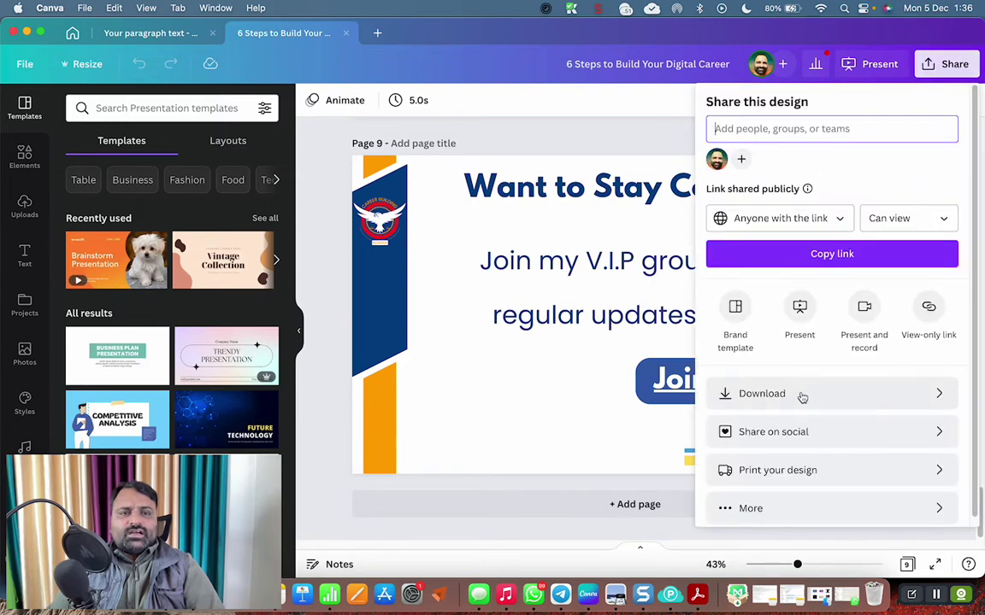
pyautogui.click(800, 396)
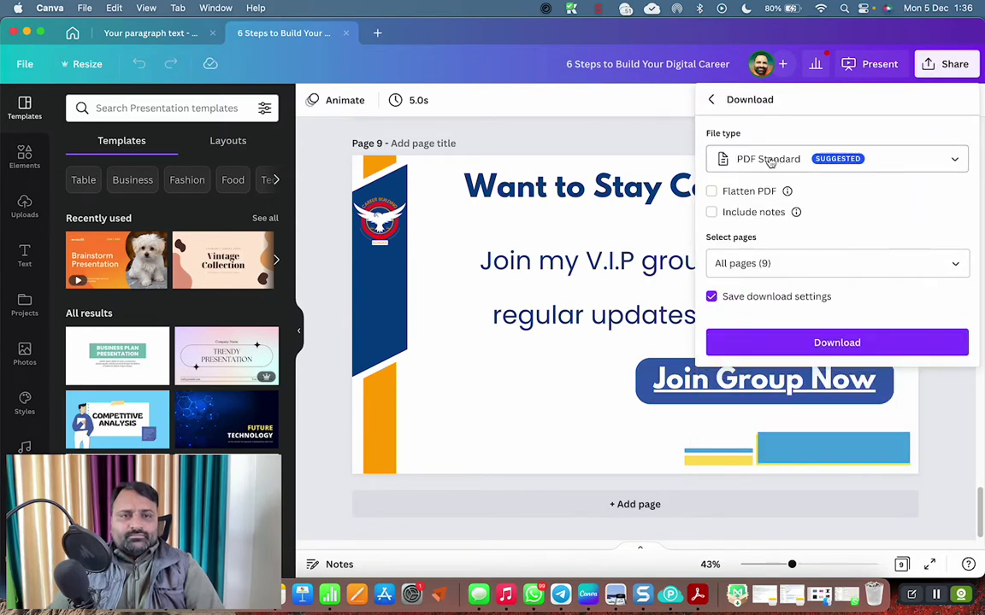
pyautogui.click(787, 338)
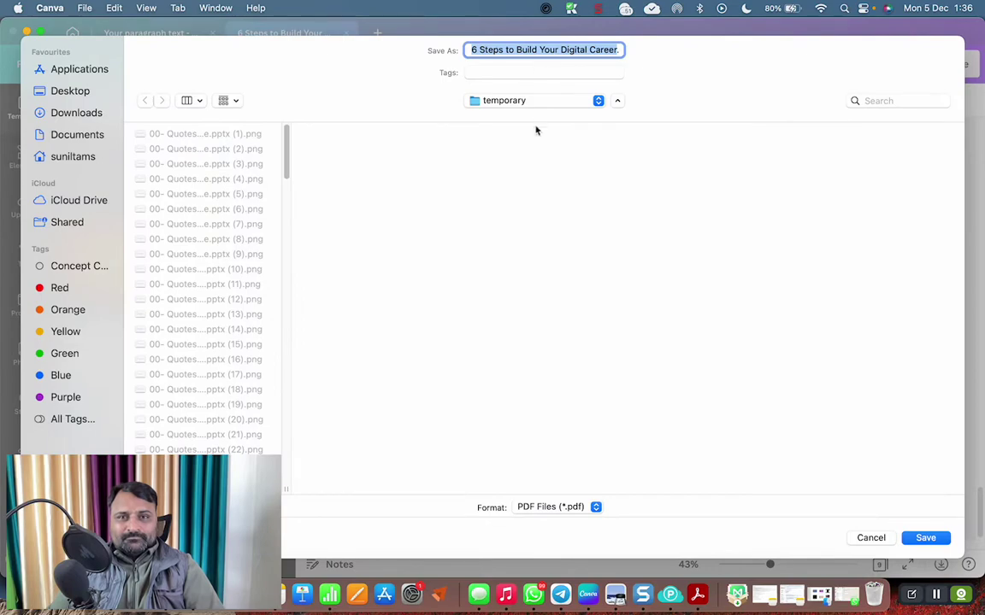
pyautogui.click(926, 538)
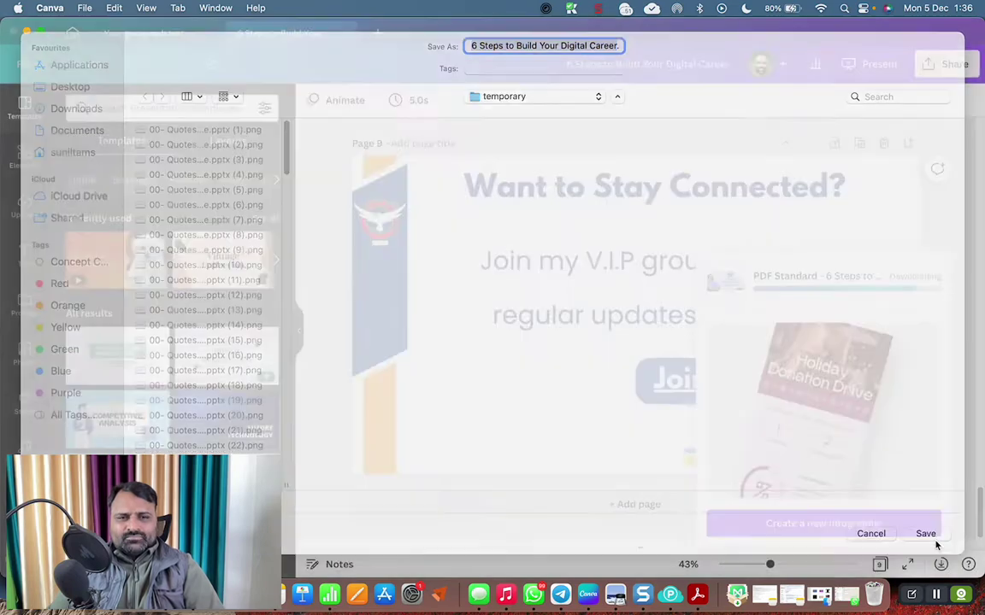
pyautogui.press('super+Tab')
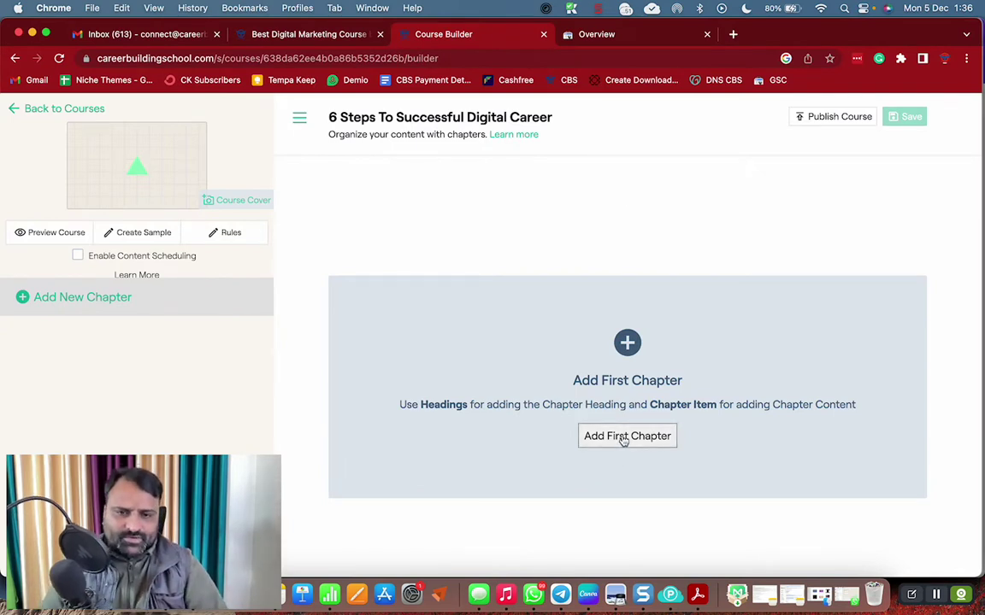
# Add a downloadable file item uploading the 6 Steps to Build Your Digital Career PDF from the temporary folder
pyautogui.click(632, 439)
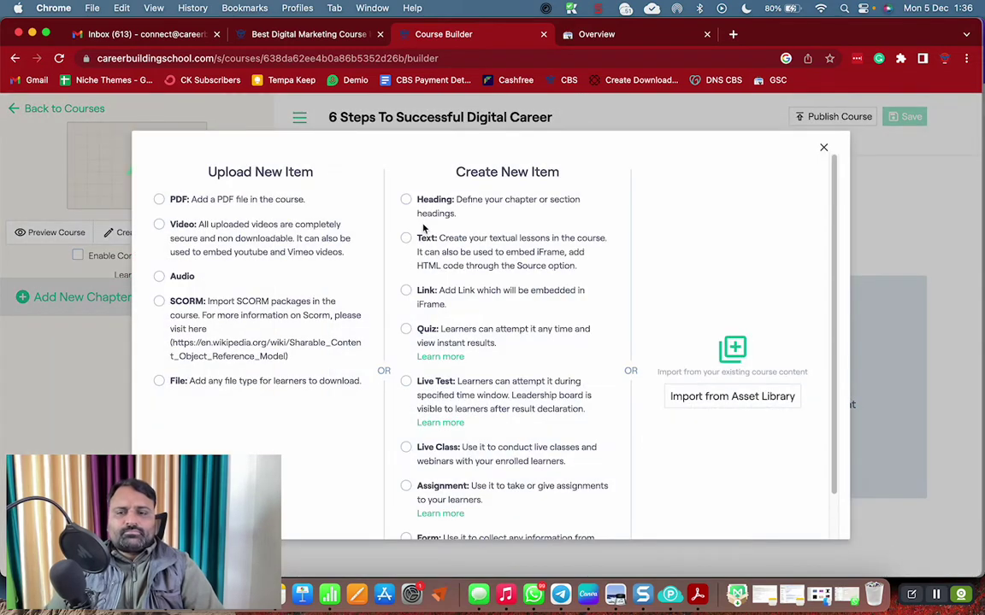
pyautogui.click(159, 380)
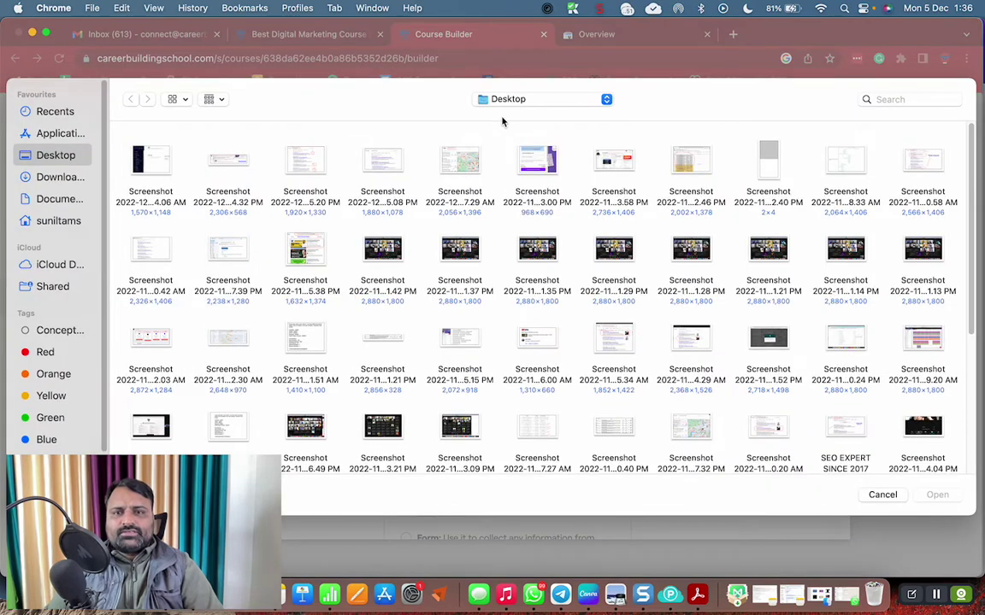
pyautogui.click(504, 99)
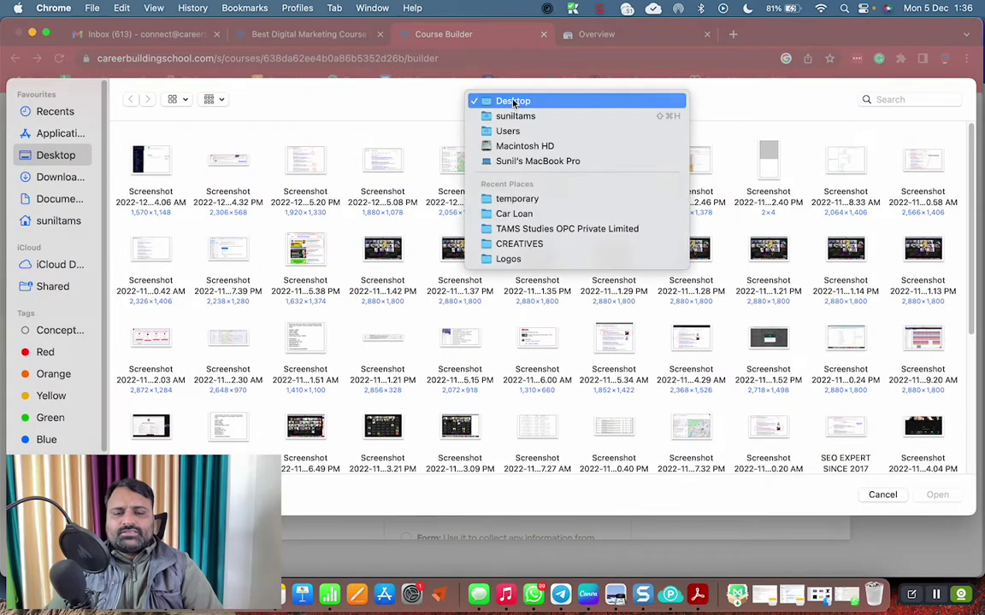
pyautogui.click(516, 194)
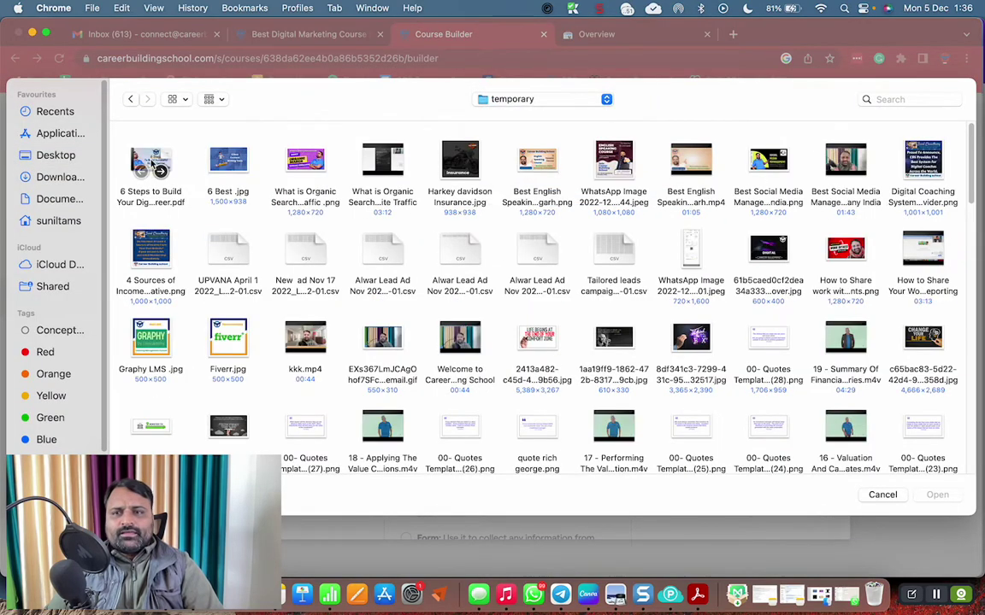
pyautogui.click(152, 162)
pyautogui.click(944, 498)
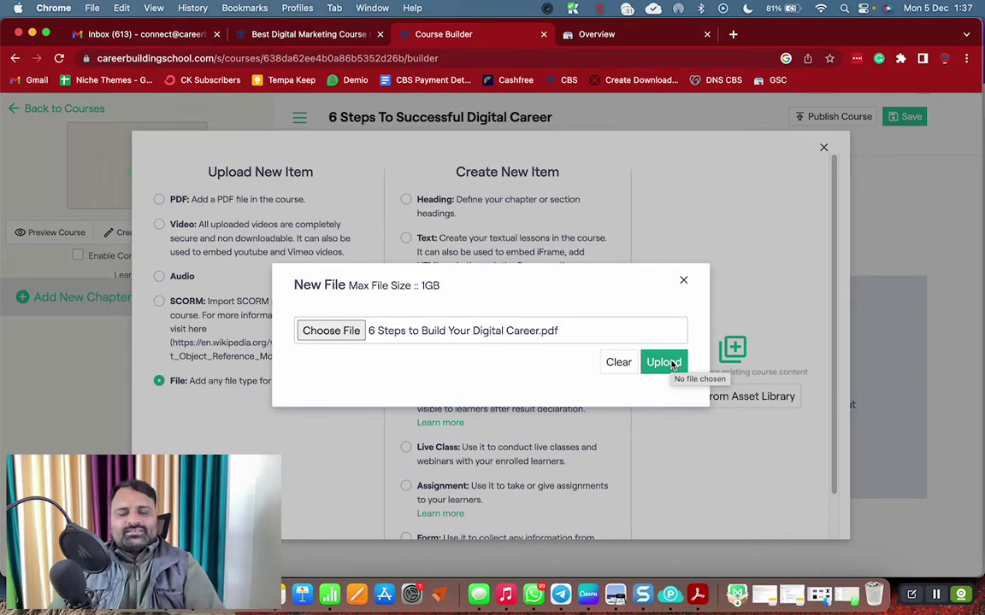
pyautogui.click(663, 363)
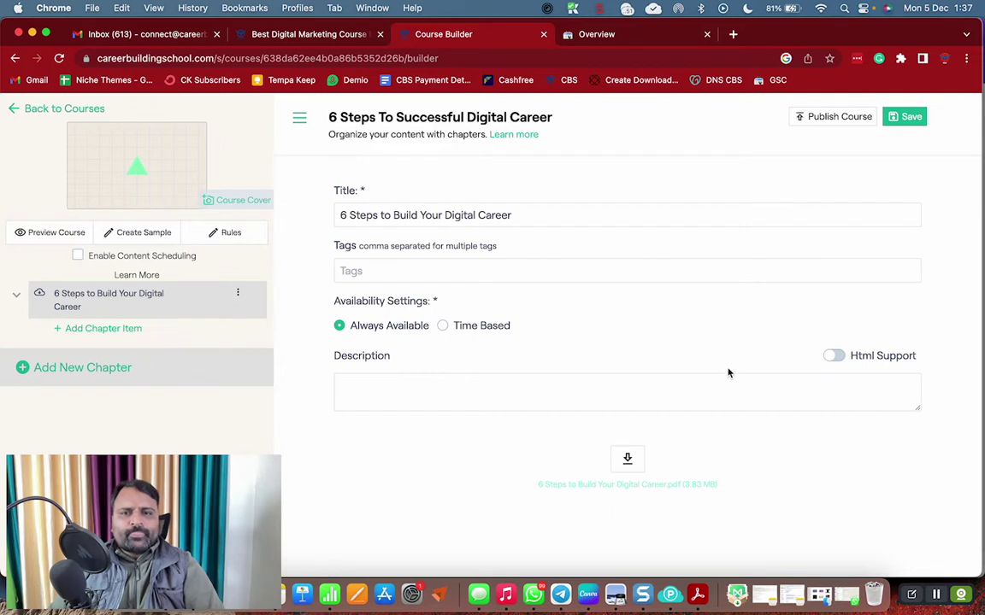
# Enable Html Support and write the welcome text about the guide's 6 steps, fixing 'abotu'
pyautogui.click(850, 356)
pyautogui.scroll(-4, 844, 369)
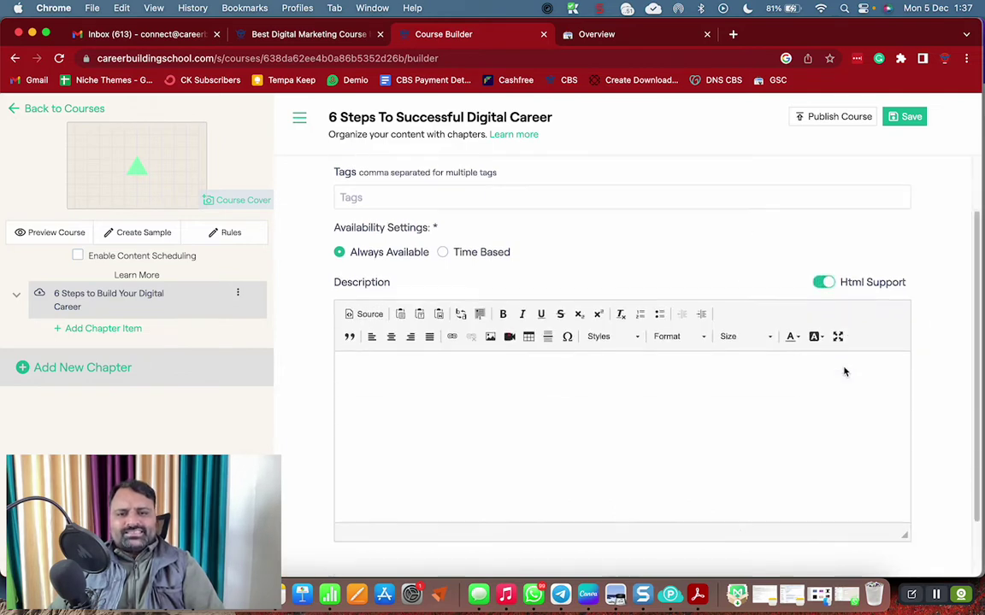
pyautogui.click(522, 325)
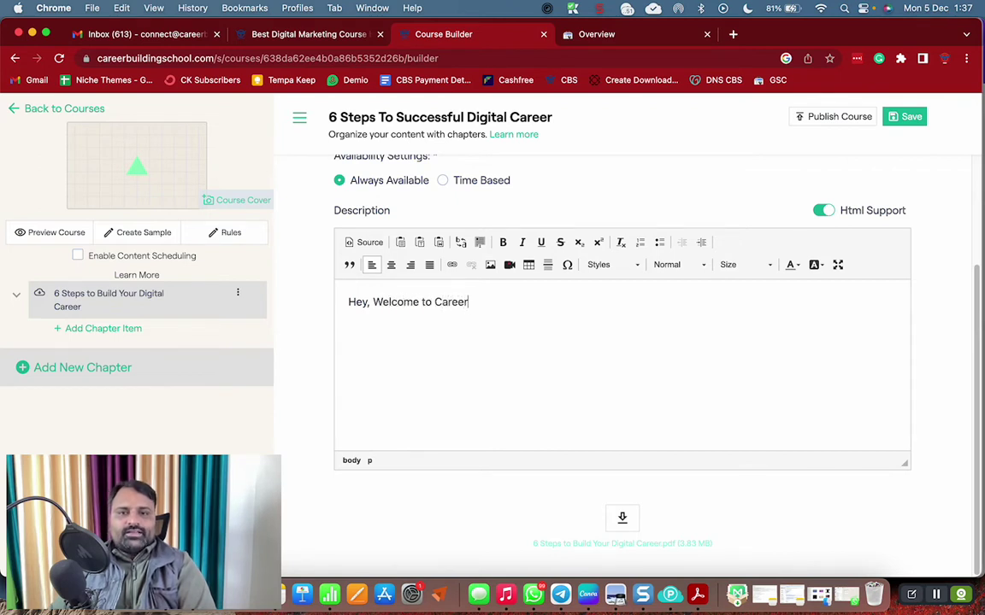
pyautogui.write('Build')
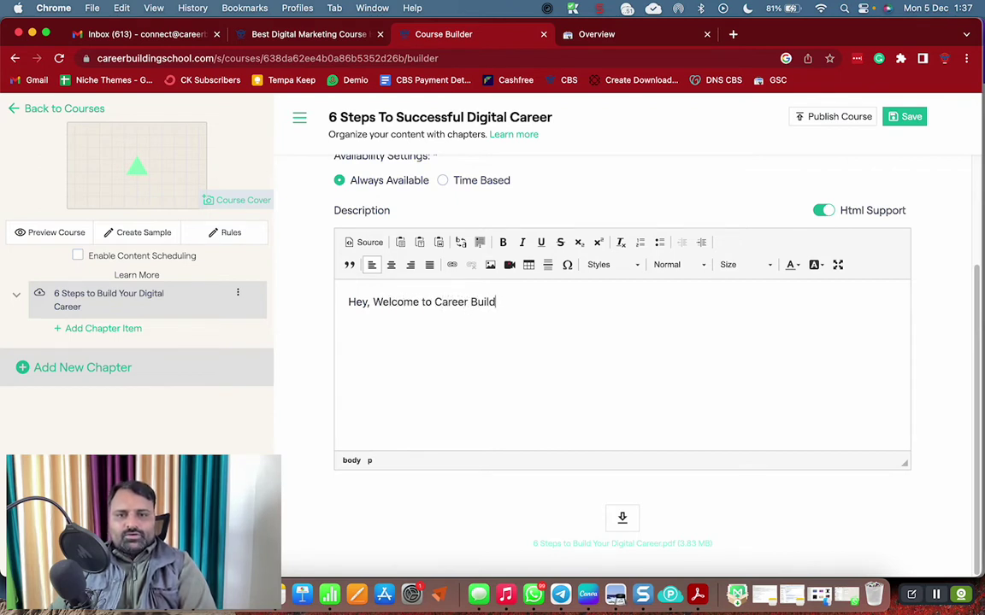
pyautogui.write('ing Schoo')
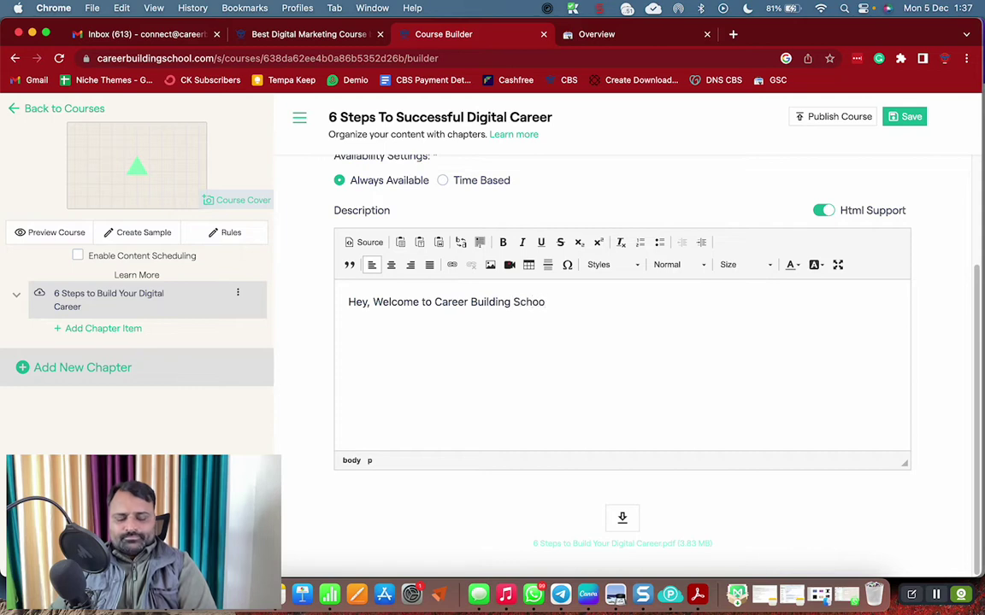
pyautogui.write('l. This ')
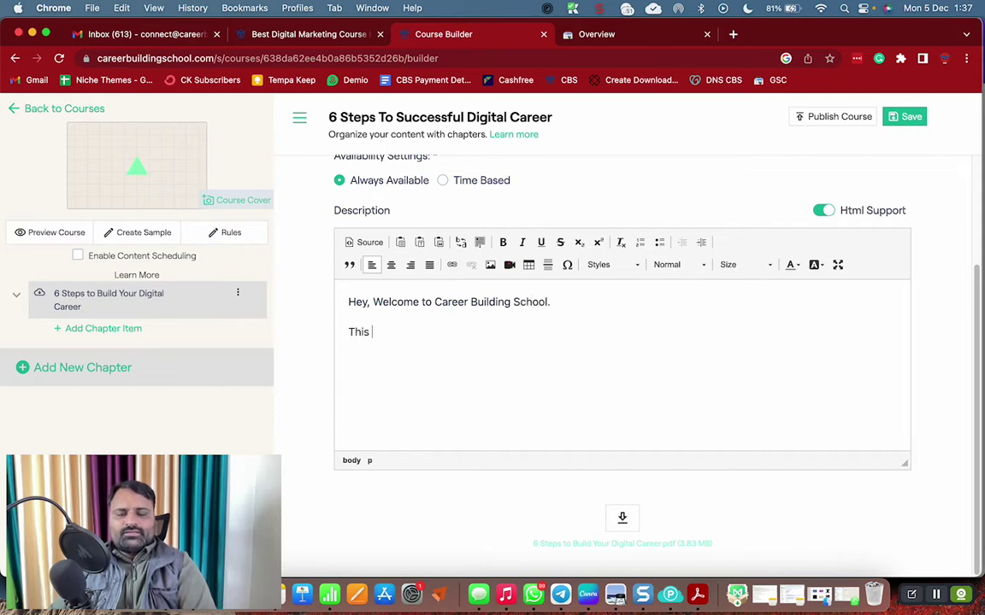
pyautogui.write('Guide Will')
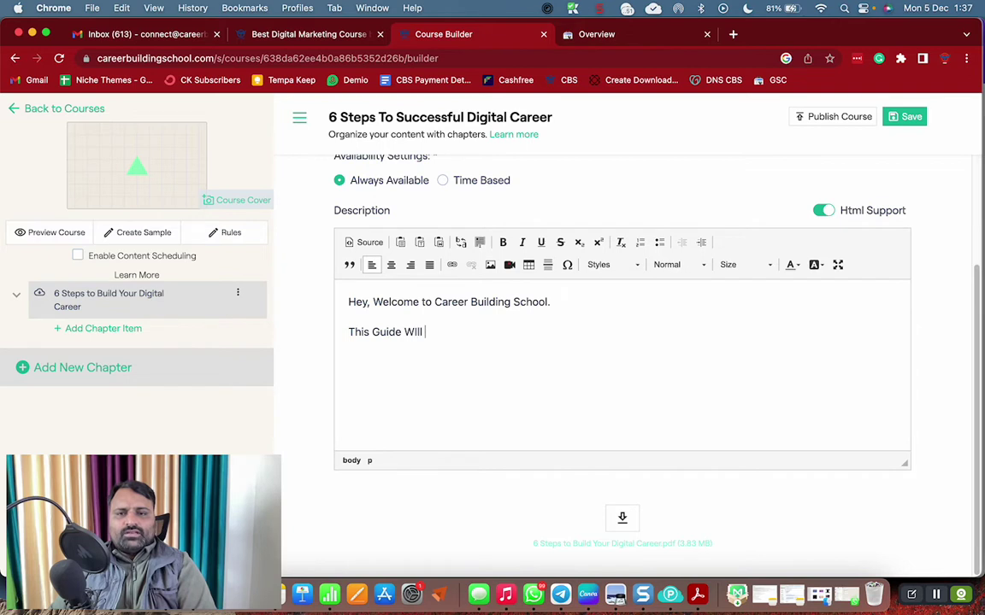
pyautogui.write(' gi')
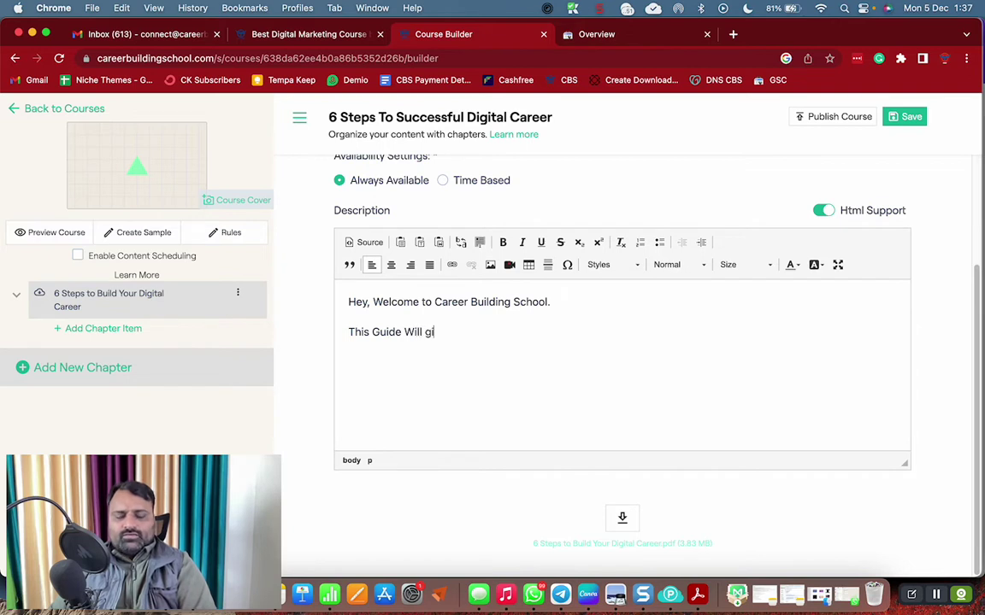
pyautogui.write('ve you prec')
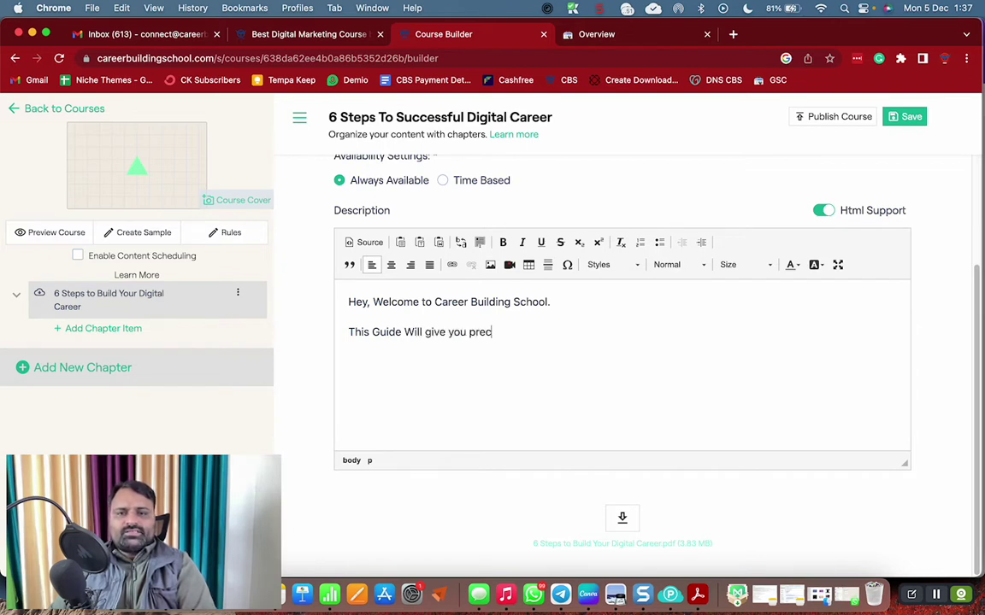
pyautogui.write('ise information abotu the ')
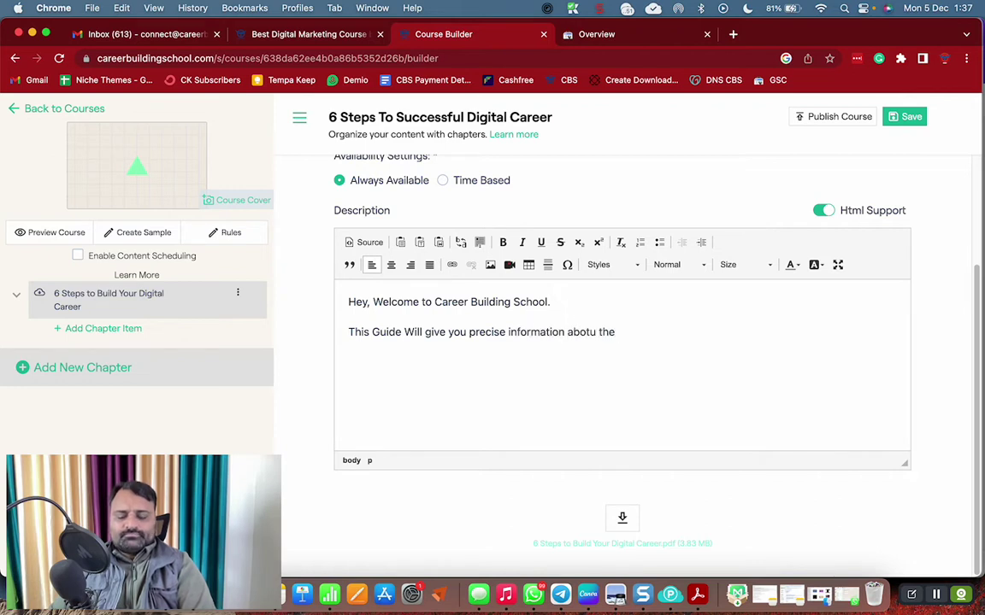
pyautogui.write('6 steps ')
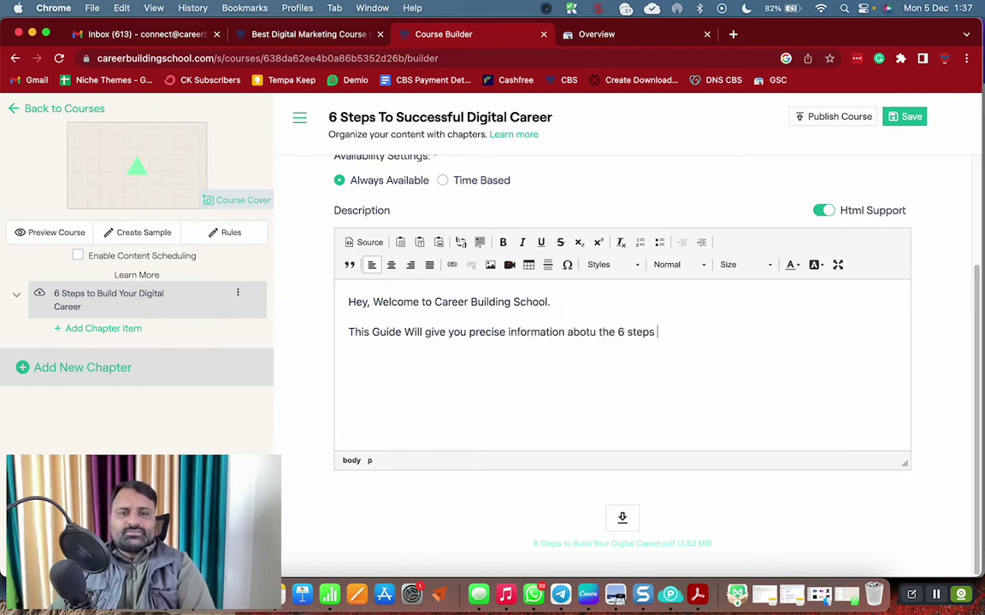
pyautogui.write('you can take to ')
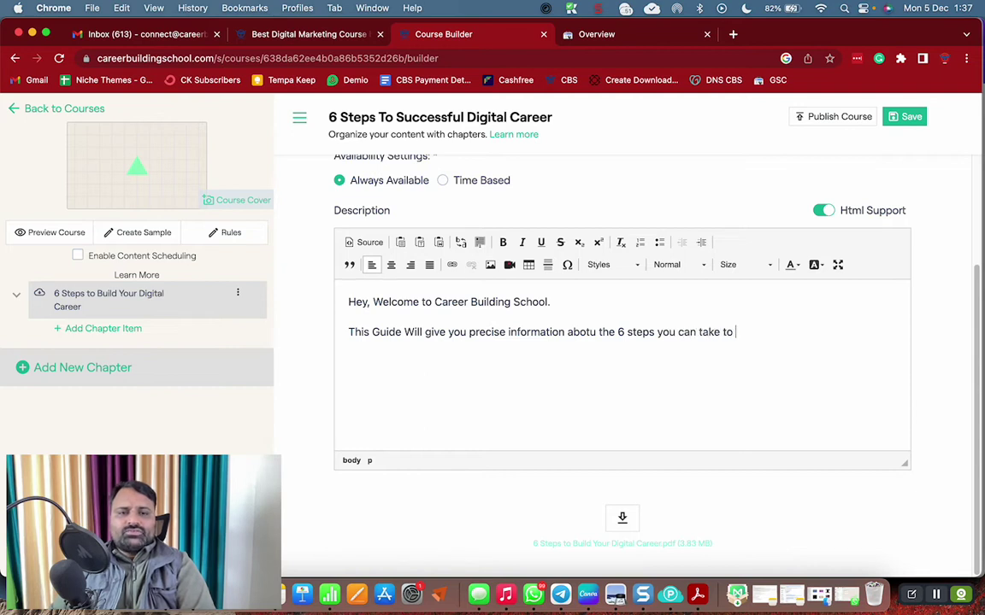
pyautogui.write('Build Your')
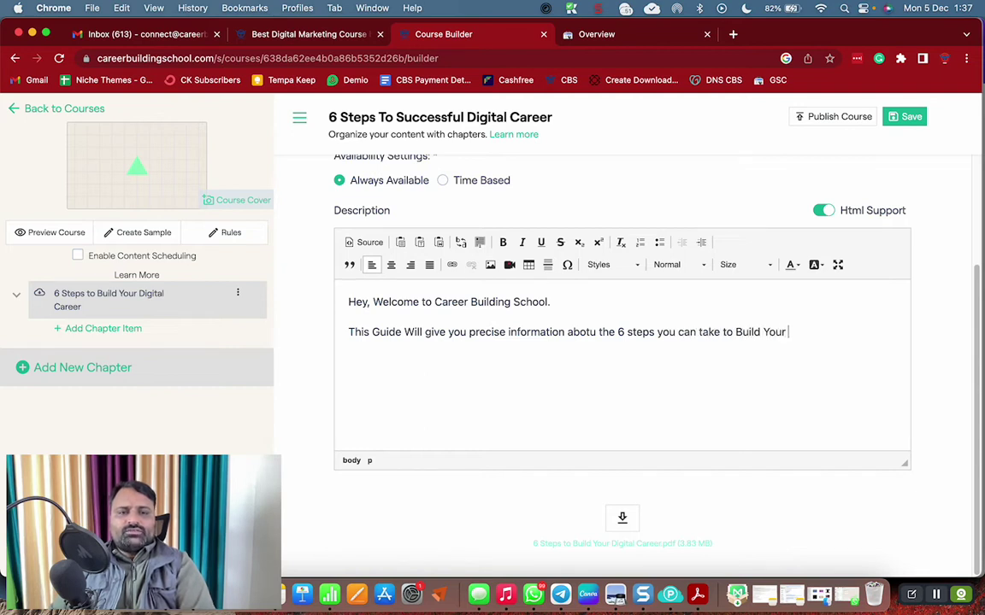
pyautogui.write(' Digital Caree')
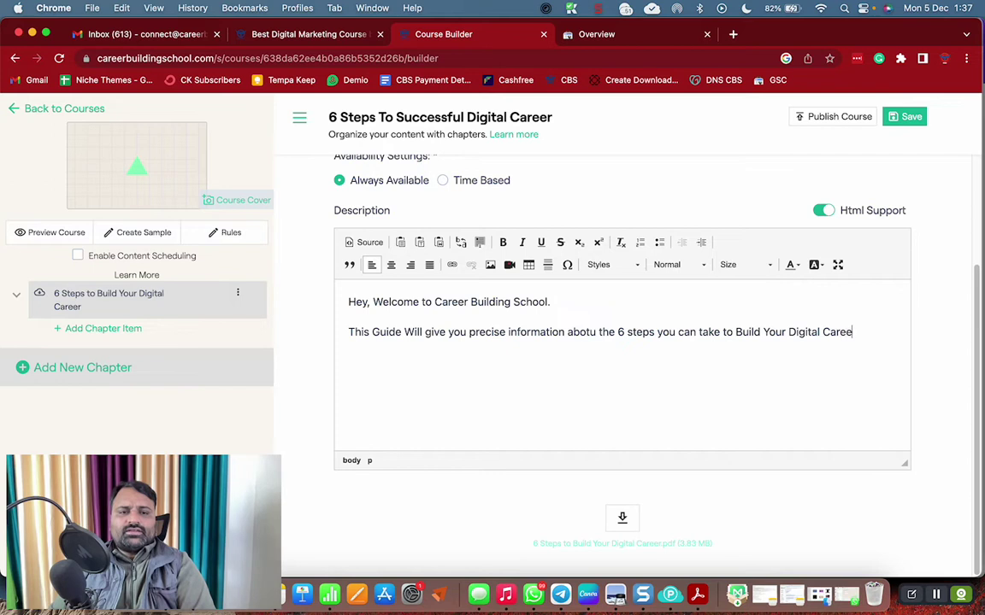
pyautogui.write('r.')
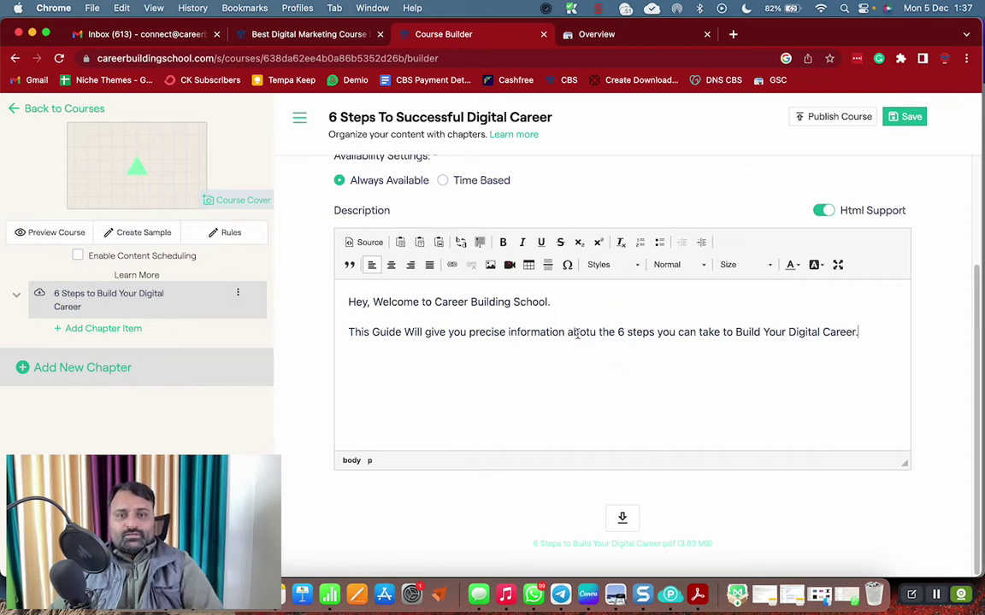
pyautogui.doubleClick(570, 332)
pyautogui.press('BackSpace')
pyautogui.write('about')
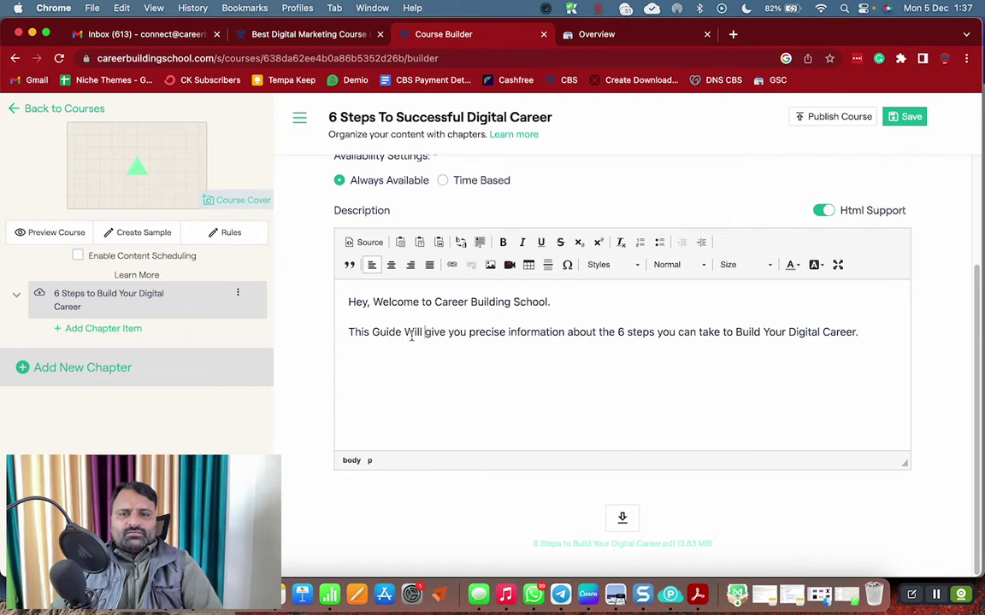
pyautogui.moveTo(412, 336); pyautogui.dragTo(780, 324)
pyautogui.click(876, 330)
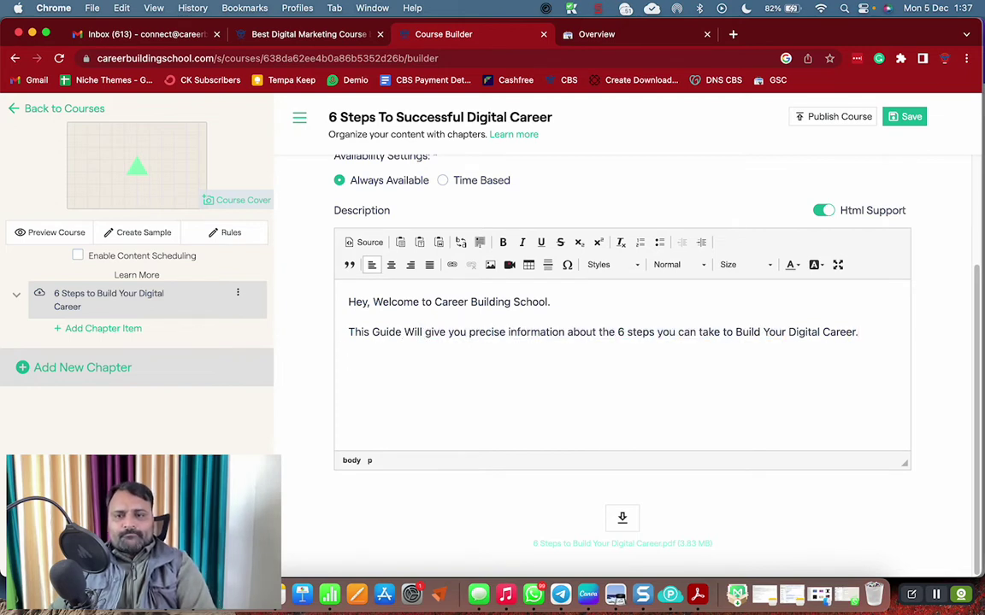
# Sign off with 'Cheers', the coach's name and 'India's Leading Digital Coach'
pyautogui.write('Stay Connect')
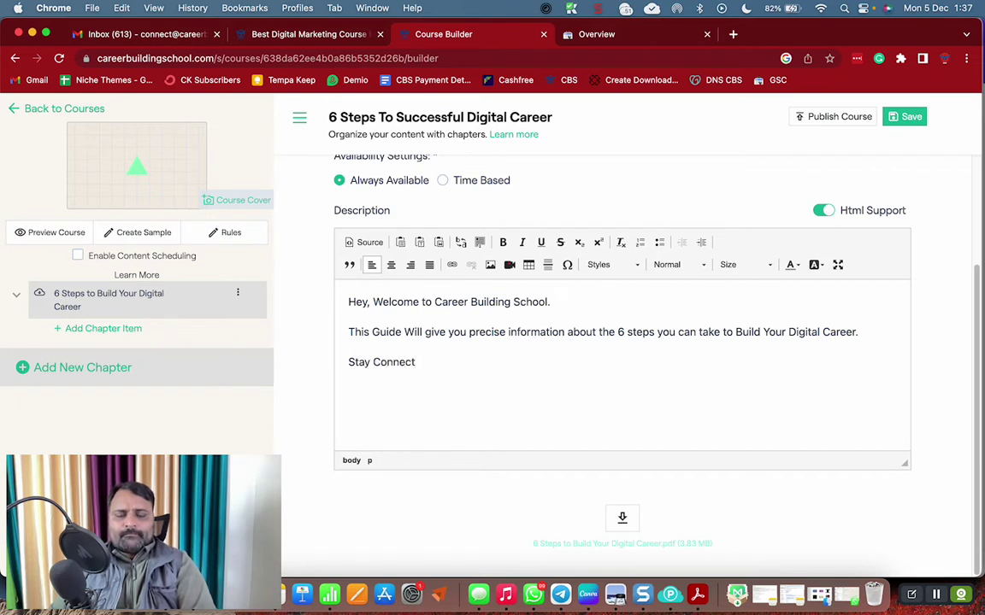
pyautogui.press('BackSpace')
pyautogui.press('BackSpace')
pyautogui.press('BackSpace')
pyautogui.press('BackSpace')
pyautogui.press('BackSpace')
pyautogui.press('BackSpace')
pyautogui.press('BackSpace')
pyautogui.press('BackSpace')
pyautogui.press('BackSpace')
pyautogui.press('BackSpace')
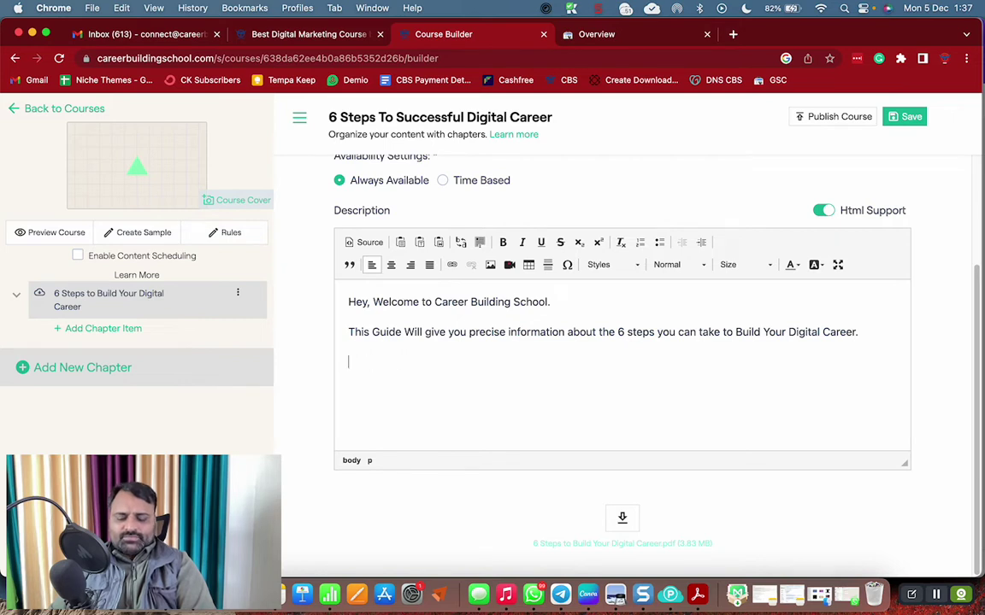
pyautogui.write('Cheers')
pyautogui.press('Return')
pyautogui.write('Su')
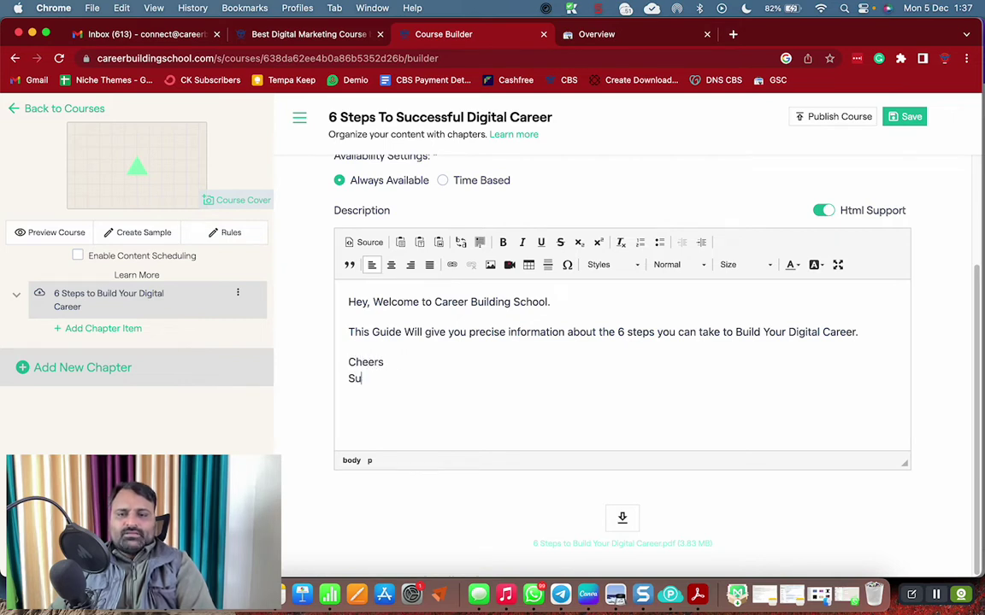
pyautogui.press('BackSpace')
pyautogui.press('BackSpace')
pyautogui.write('Sunil Chaudhary ')
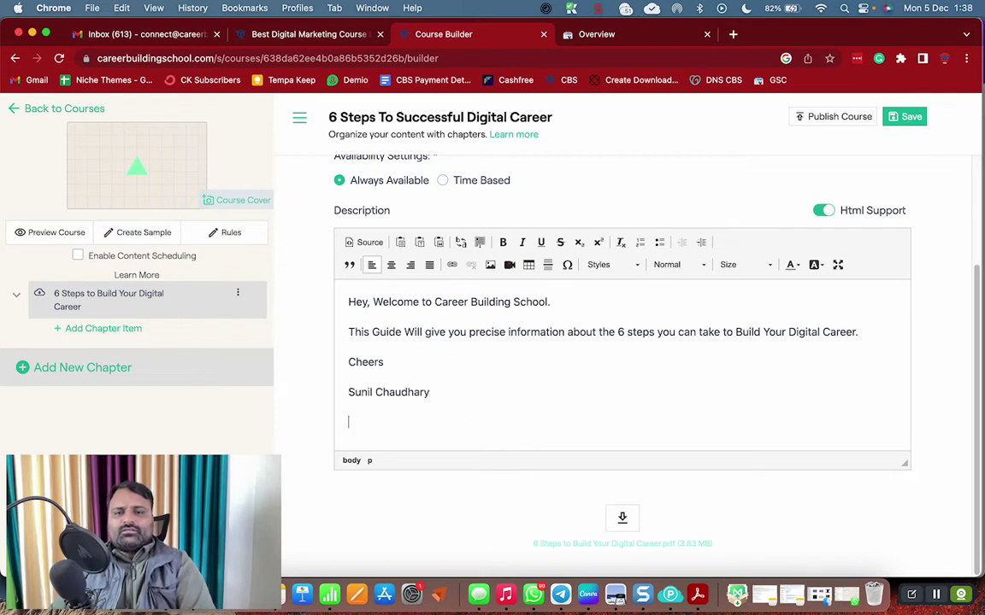
pyautogui.write("India's Lea")
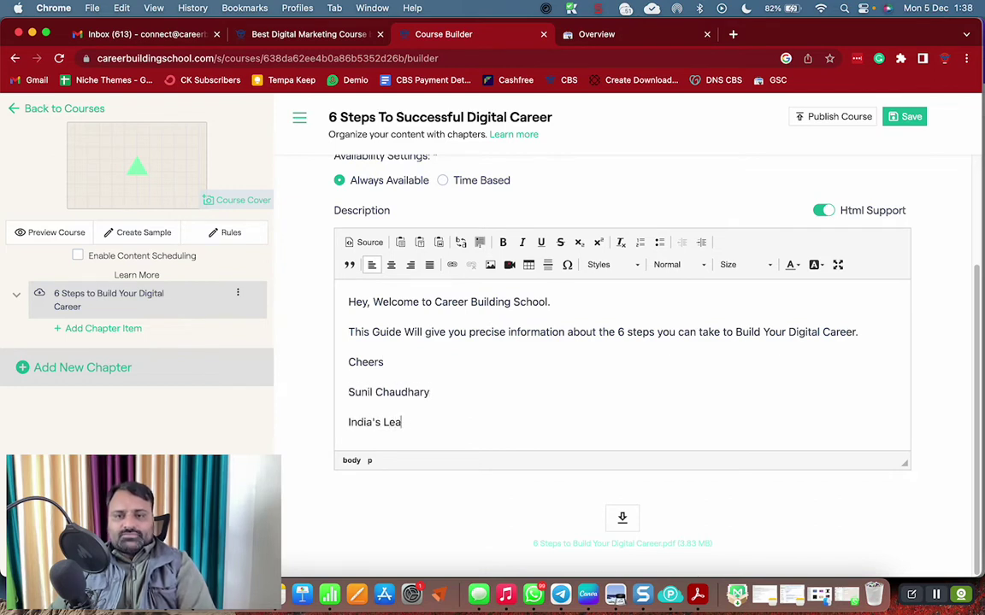
pyautogui.write('ding Digital Coach')
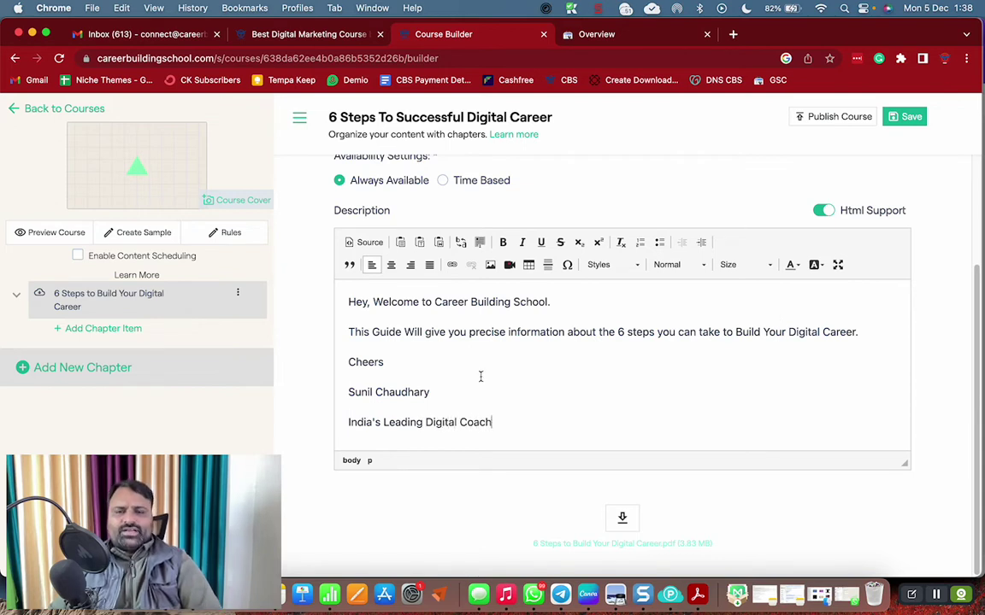
# Save the description changes and publish the course, confirming both dialogs
pyautogui.click(913, 117)
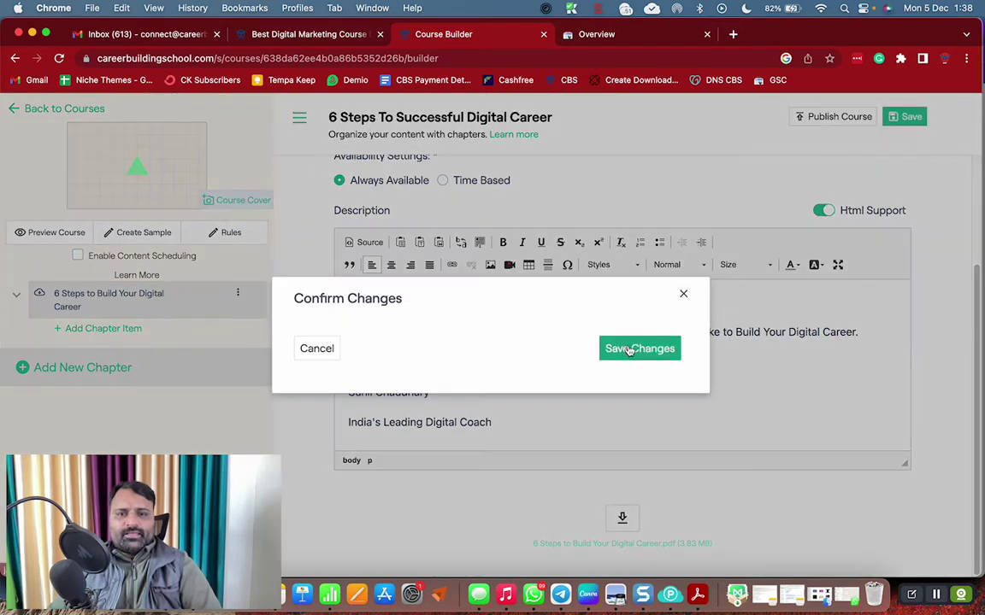
pyautogui.click(629, 349)
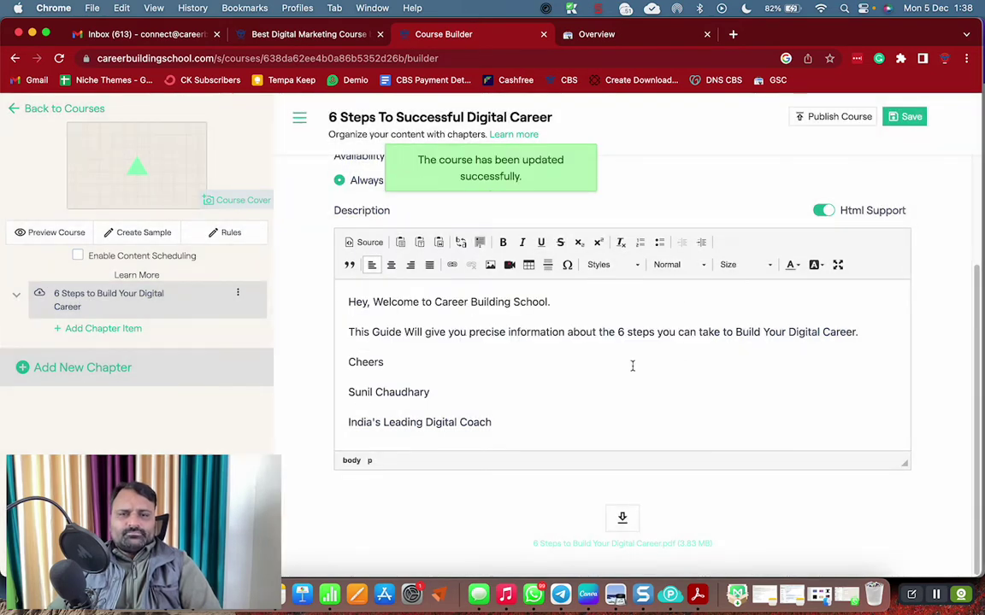
pyautogui.click(814, 121)
pyautogui.click(513, 358)
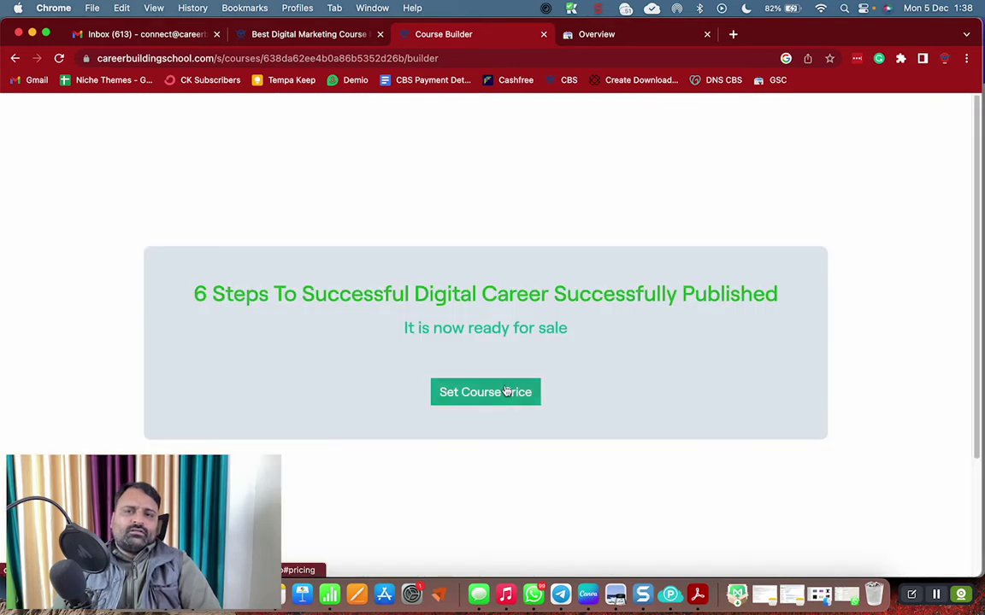
# Replace the Academics & Languages category with Basic, set featured priority to 10, and save
pyautogui.click(505, 392)
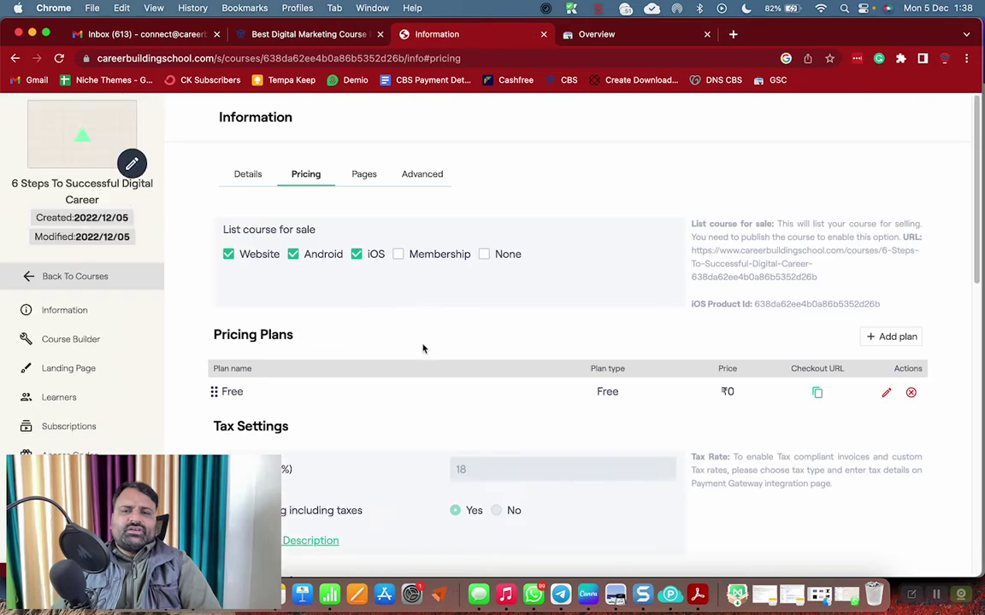
pyautogui.scroll(-15, 597, 407)
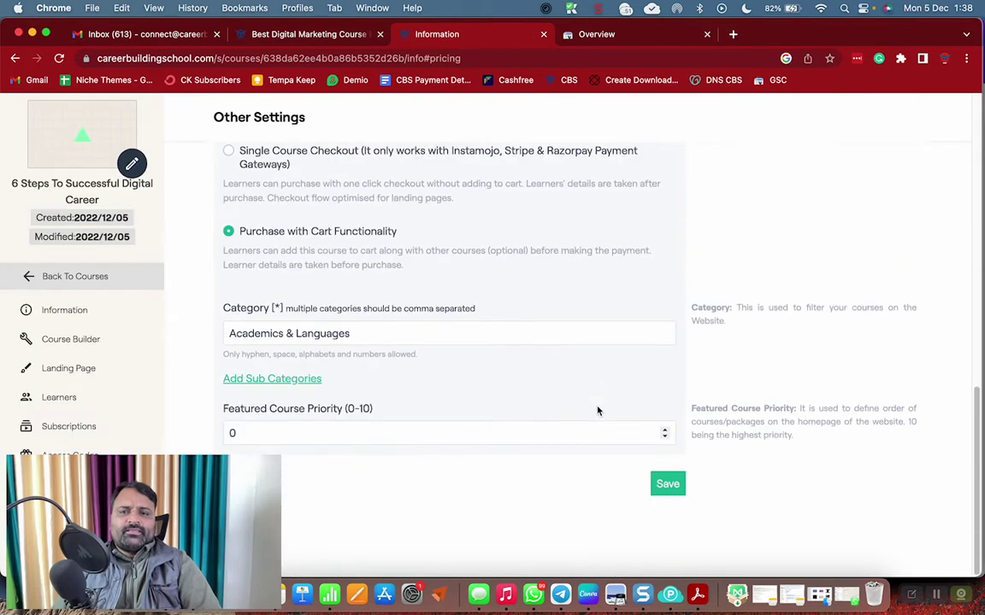
pyautogui.moveTo(355, 334); pyautogui.dragTo(227, 333)
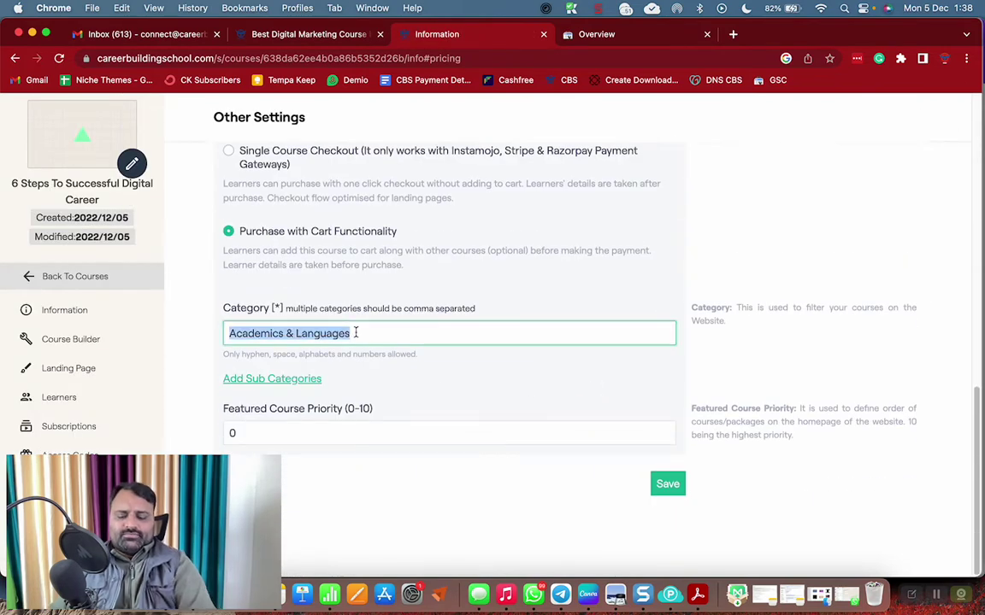
pyautogui.write('Basic')
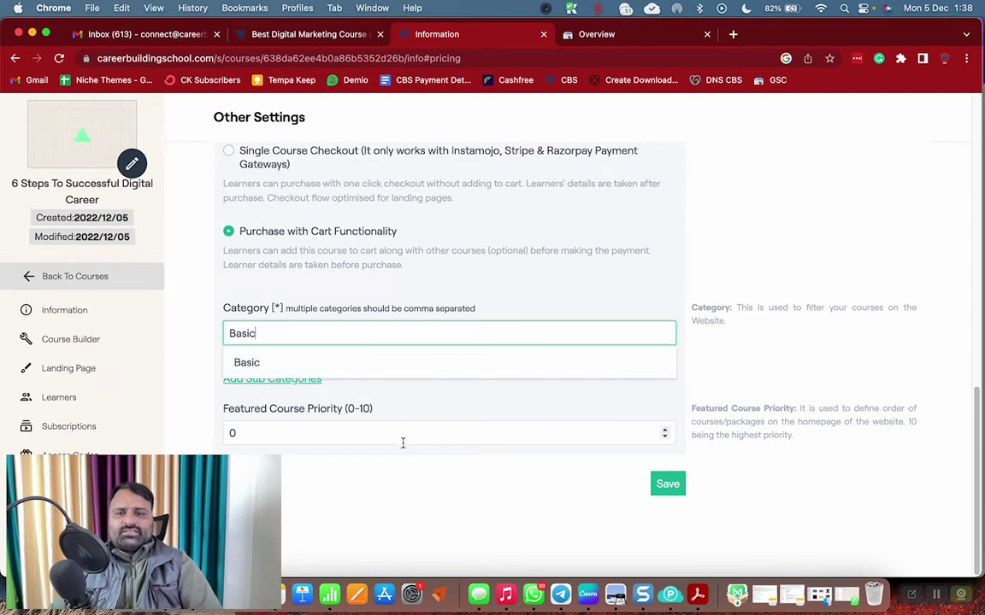
pyautogui.click(324, 364)
pyautogui.doubleClick(316, 433)
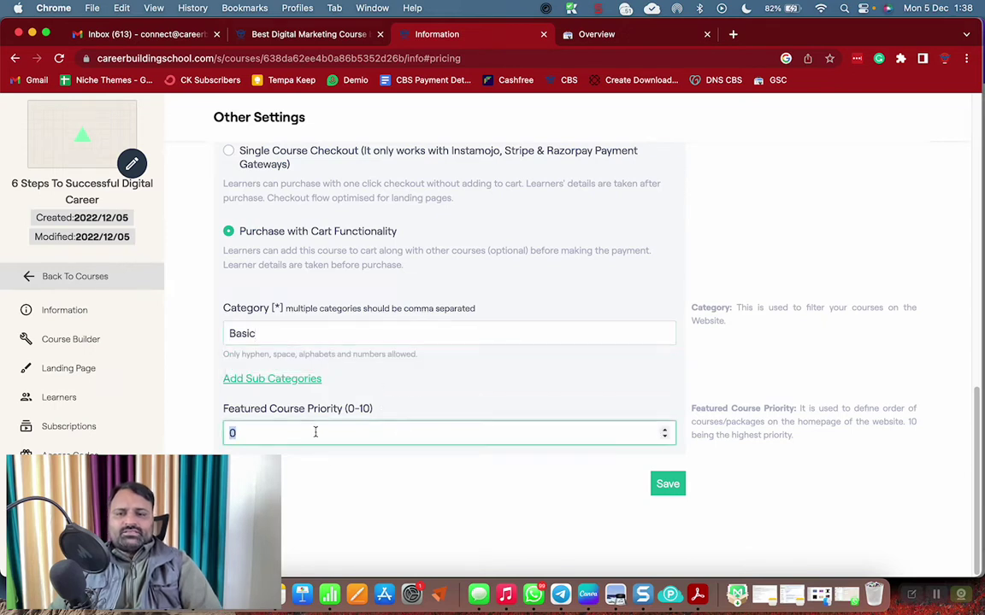
pyautogui.write('10')
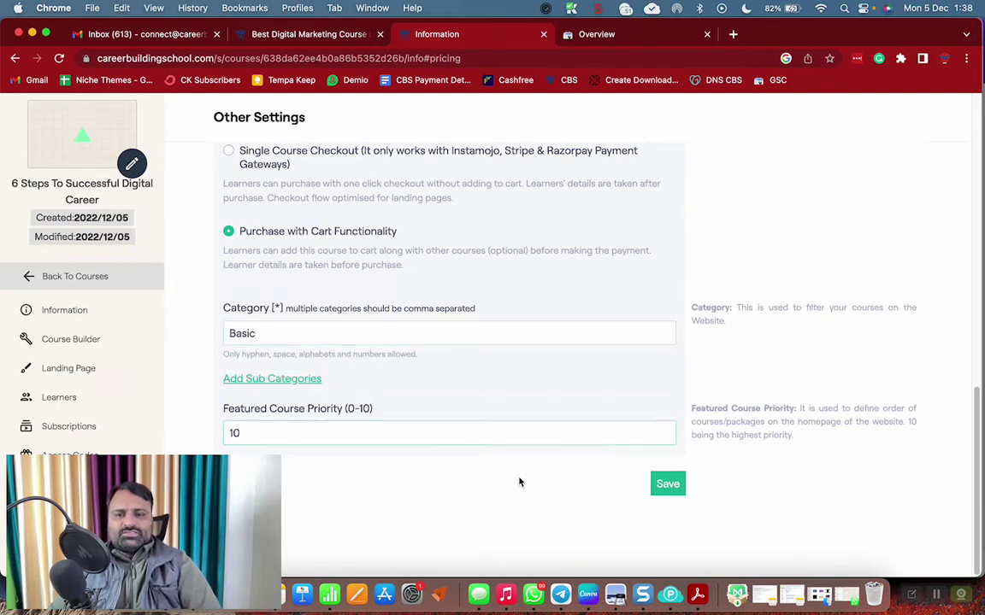
pyautogui.click(667, 485)
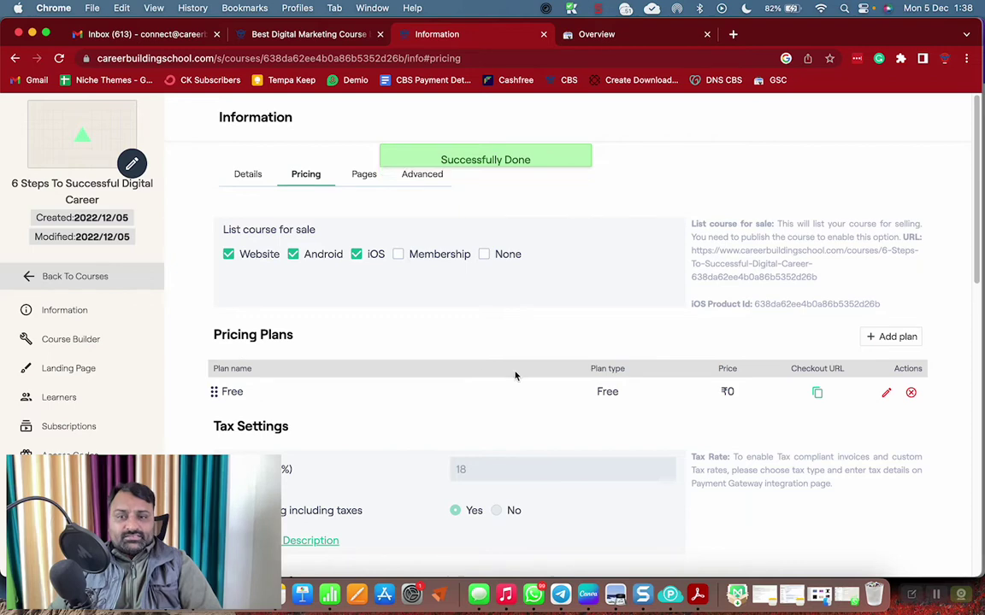
# Copy the course's public URL from Pricing and paste it into the other tab's address bar
pyautogui.click(362, 176)
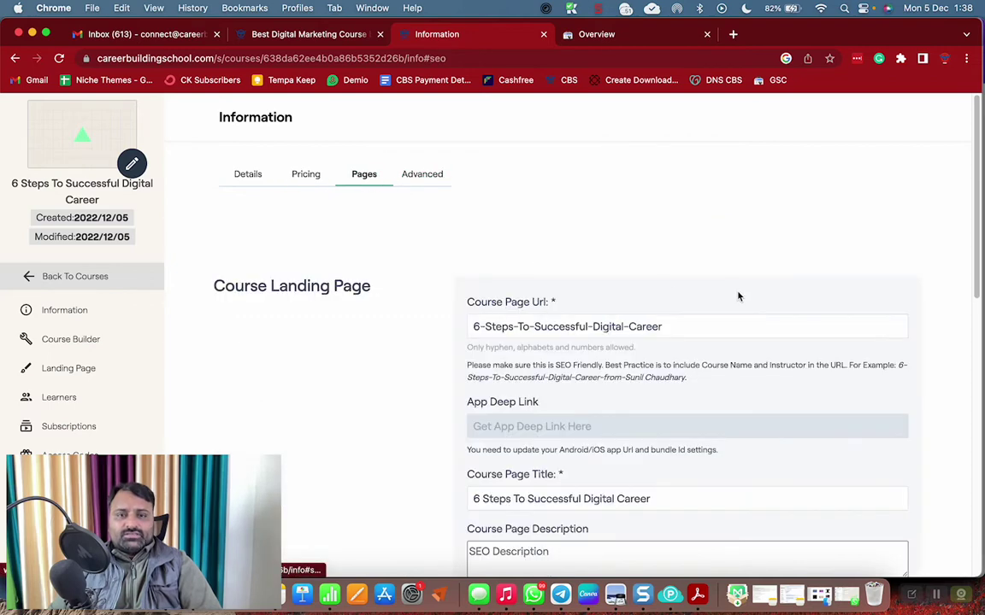
pyautogui.moveTo(480, 332); pyautogui.dragTo(822, 330)
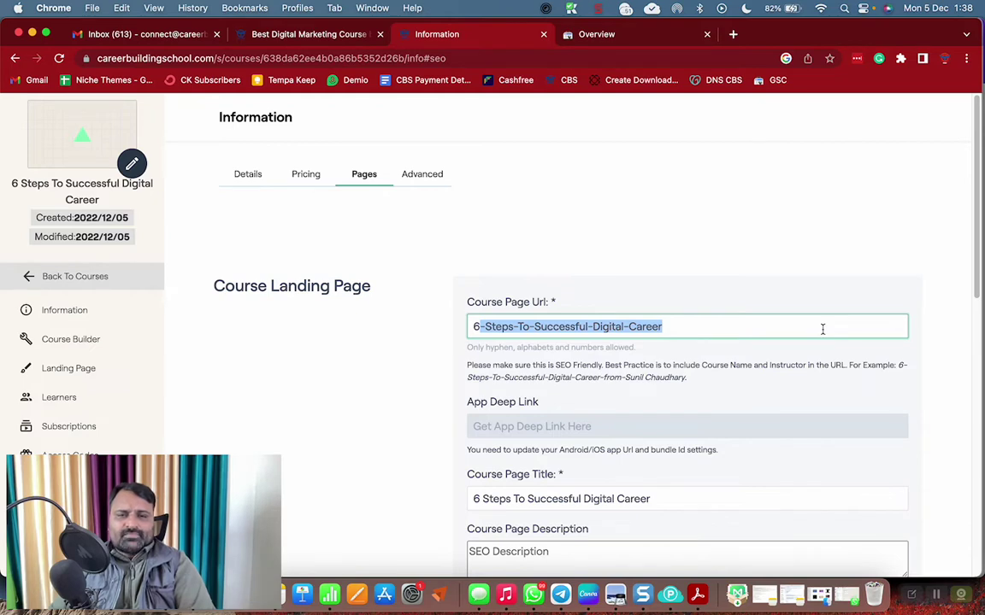
pyautogui.click(362, 176)
pyautogui.click(305, 175)
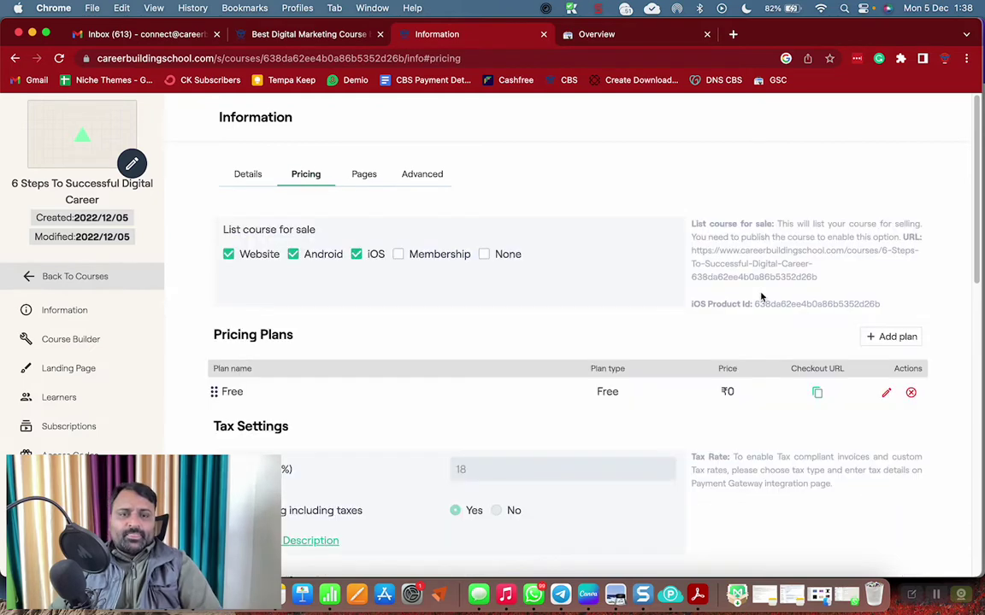
pyautogui.tripleClick(749, 264)
pyautogui.press('super+c')
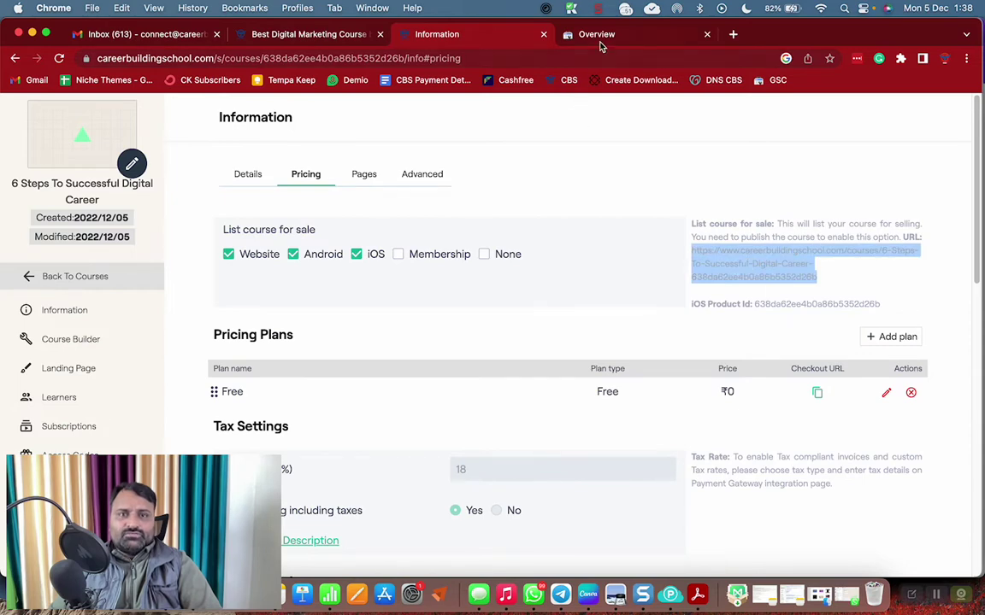
pyautogui.click(600, 36)
pyautogui.click(593, 55)
pyautogui.press('super+v')
# Enroll for free in '6 Steps To Successful Digital Career' on the live site and download the chapter's PDF
pyautogui.press('Return')
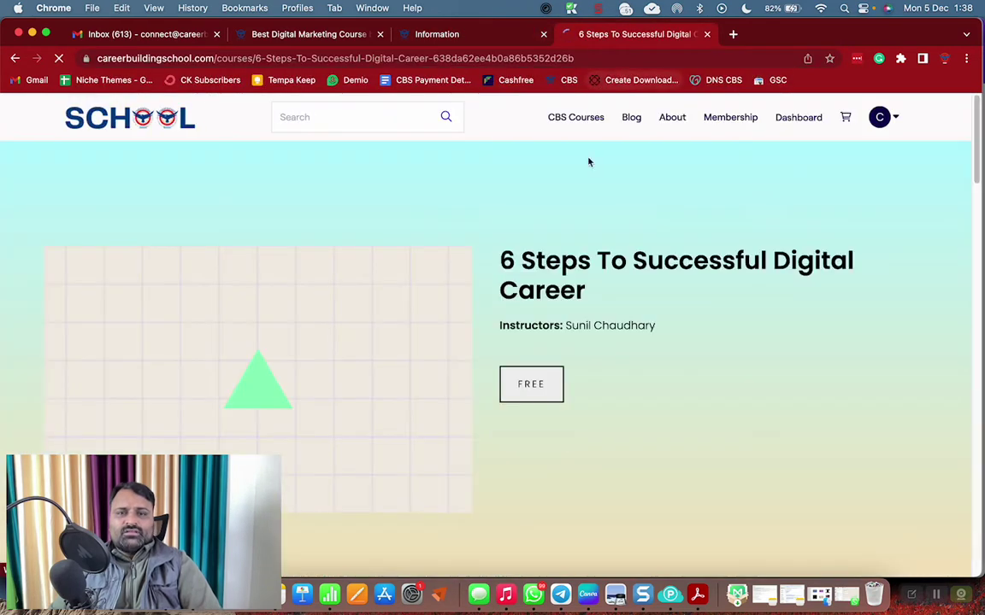
pyautogui.scroll(-10, 562, 369)
pyautogui.scroll(5, 571, 375)
pyautogui.scroll(3, 571, 374)
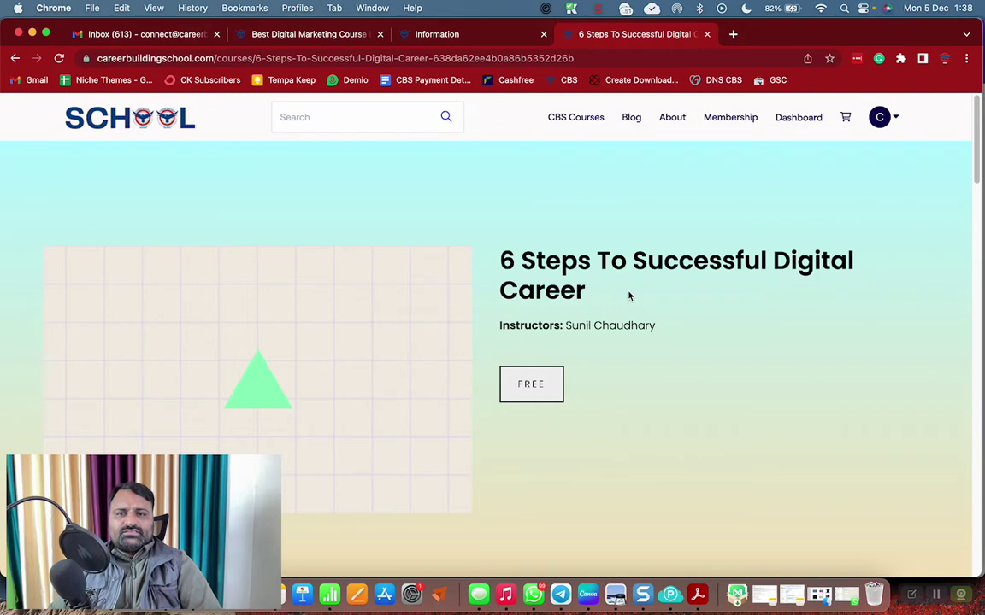
pyautogui.scroll(-10, 820, 307)
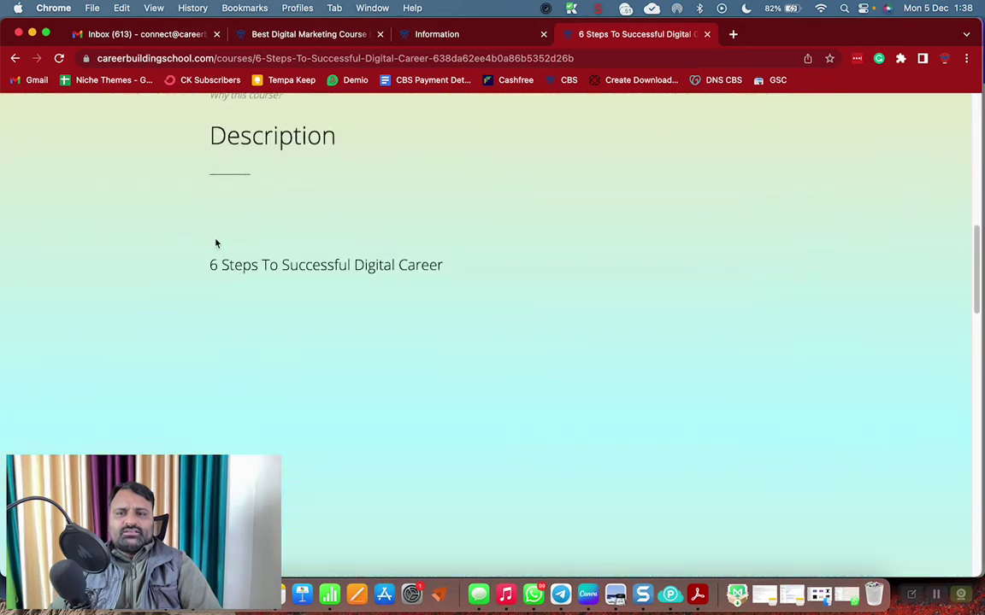
pyautogui.scroll(-3, 342, 282)
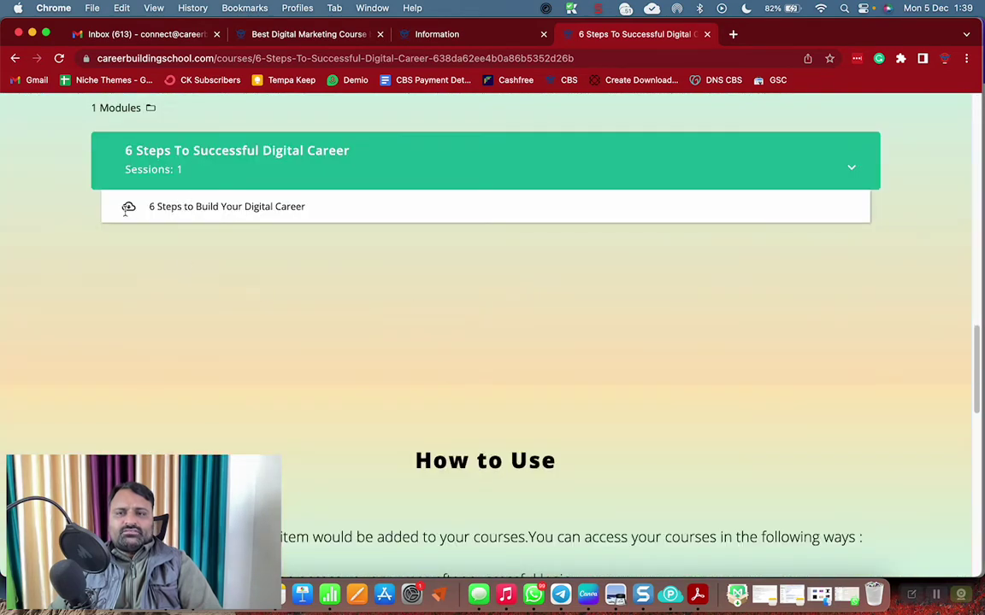
pyautogui.scroll(15, 443, 288)
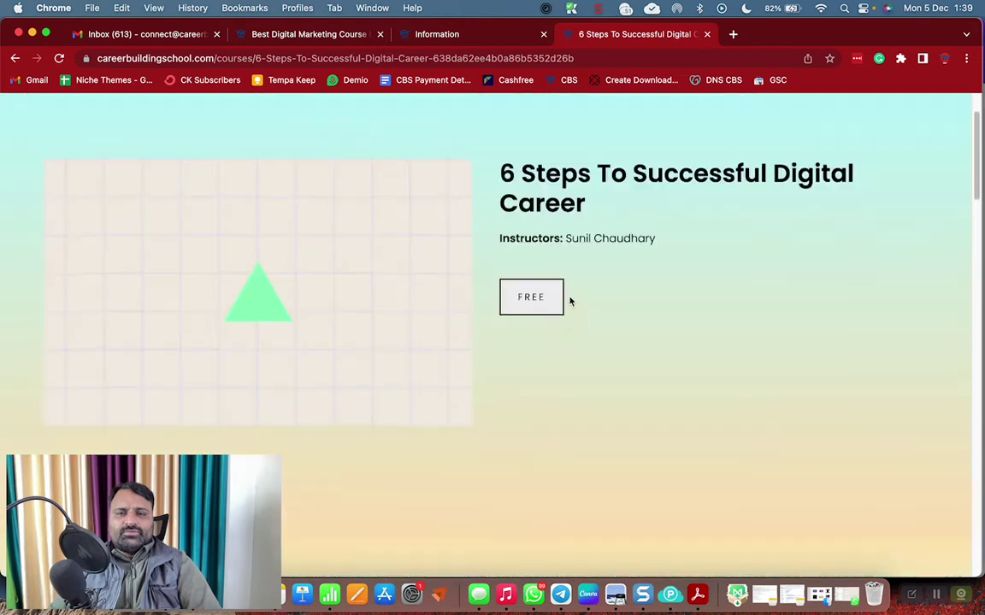
pyautogui.click(531, 299)
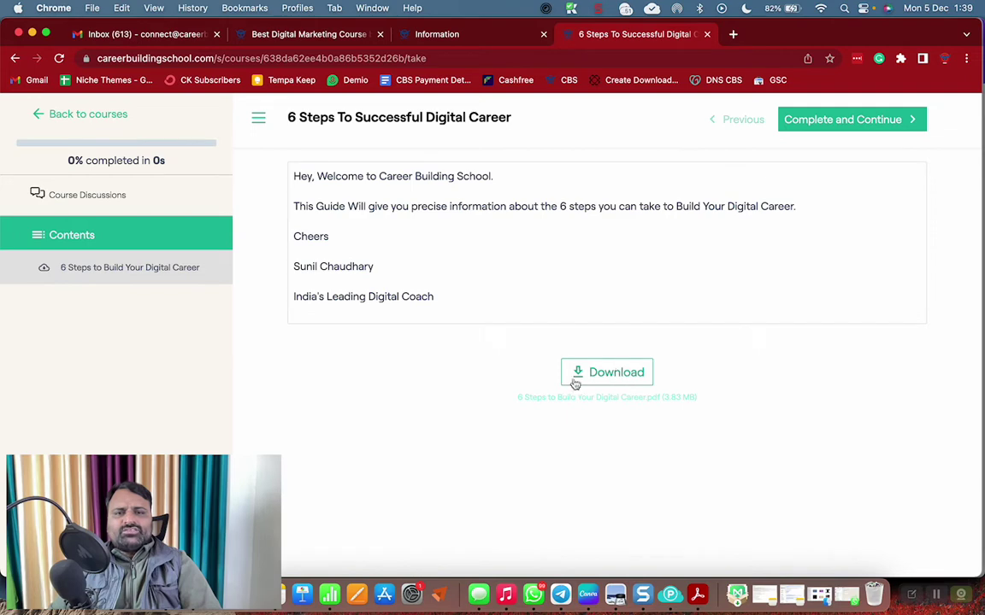
pyautogui.click(605, 377)
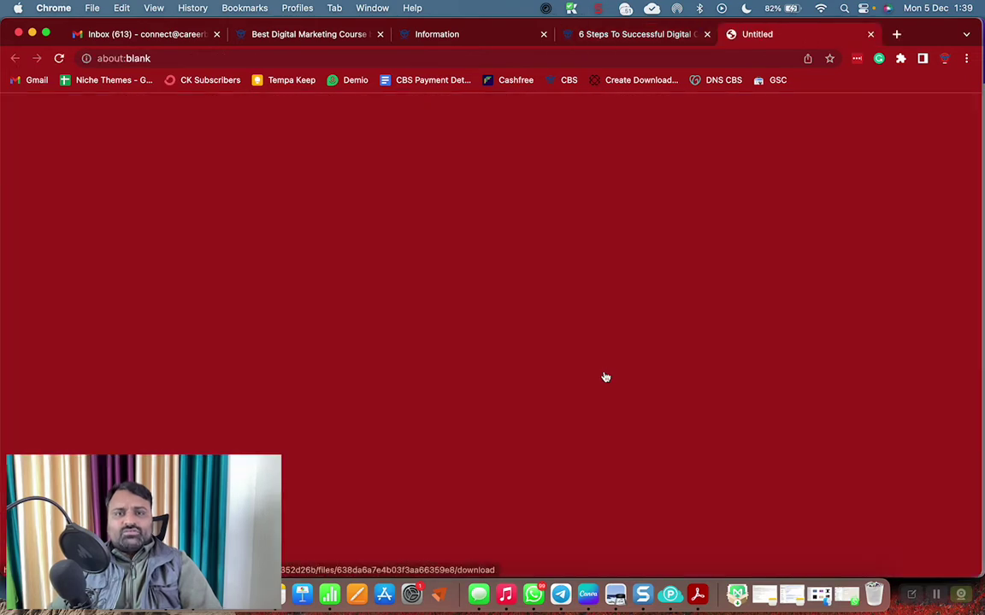
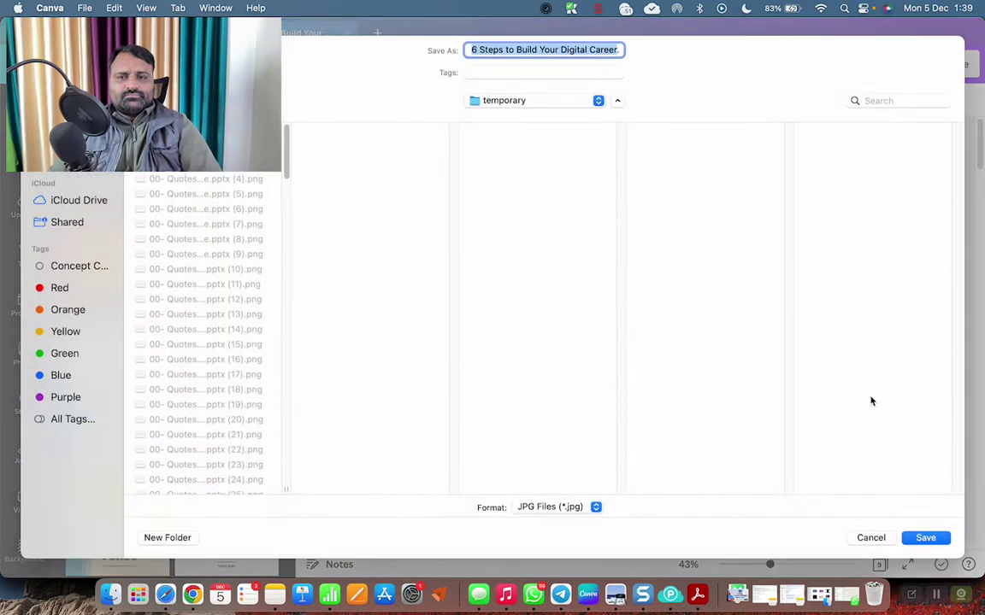
# Save the Canva design as a JPG and return to the course Pricing page in Chrome
pyautogui.click(927, 540)
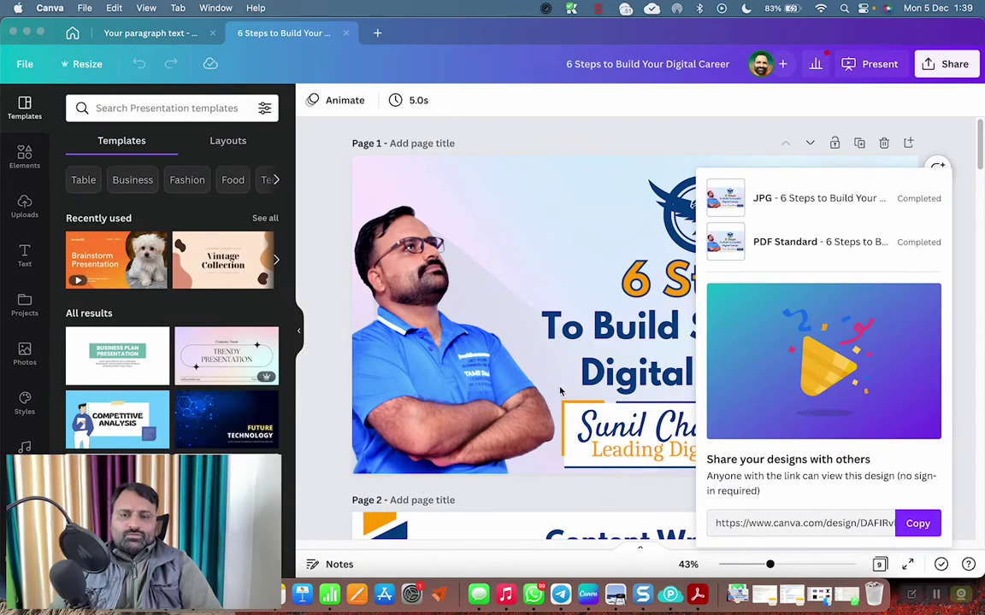
pyautogui.press('super+Tab')
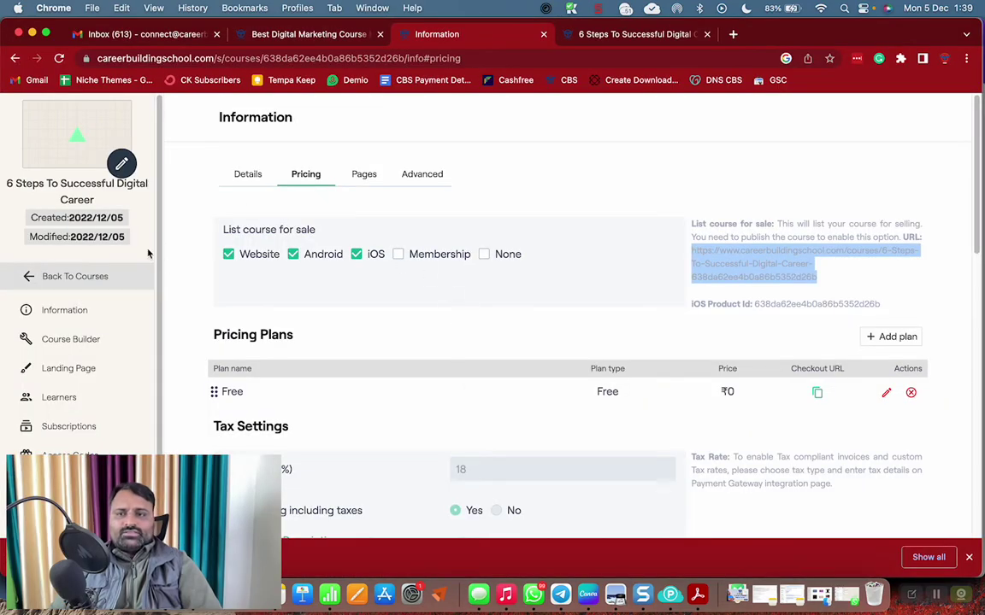
# Upload the downloaded 6 Steps JPG as the course cover image
pyautogui.click(117, 160)
pyautogui.click(342, 320)
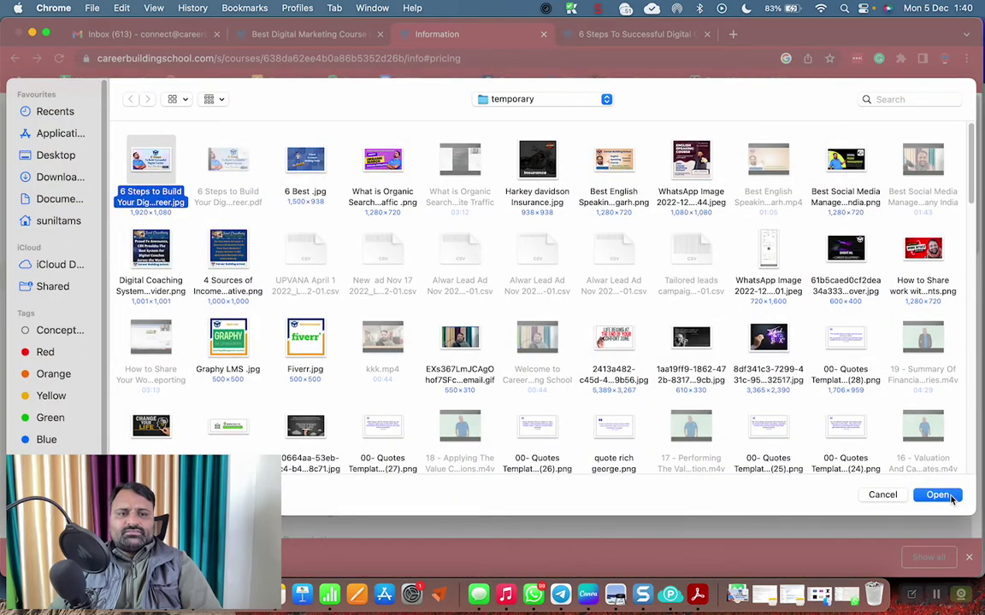
pyautogui.click(938, 495)
pyautogui.click(660, 349)
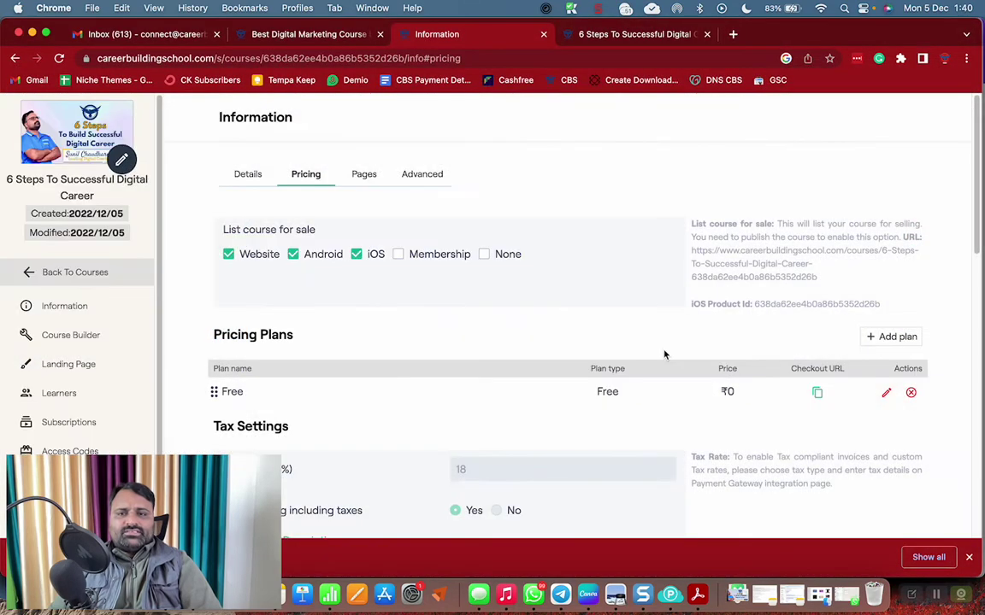
# Save the course information settings and select the course URL
pyautogui.scroll(-15, 743, 453)
pyautogui.click(669, 445)
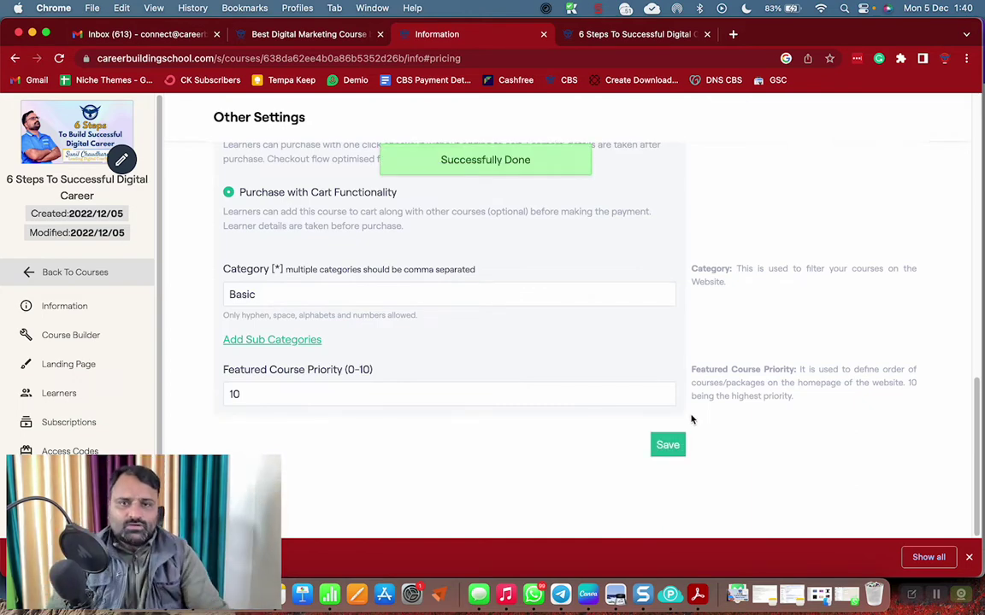
pyautogui.scroll(15, 560, 523)
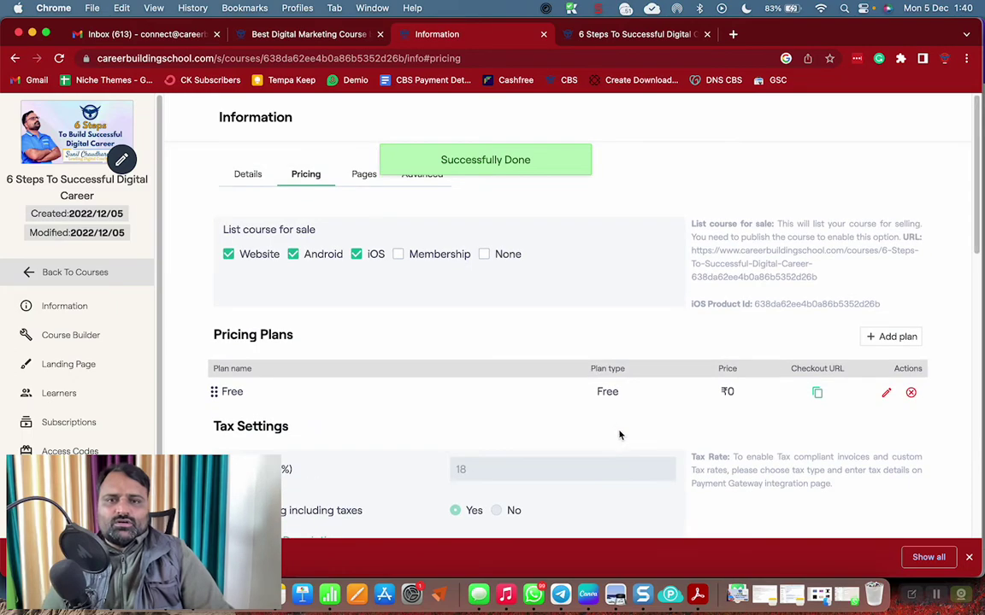
pyautogui.tripleClick(783, 250)
pyautogui.press('super+c')
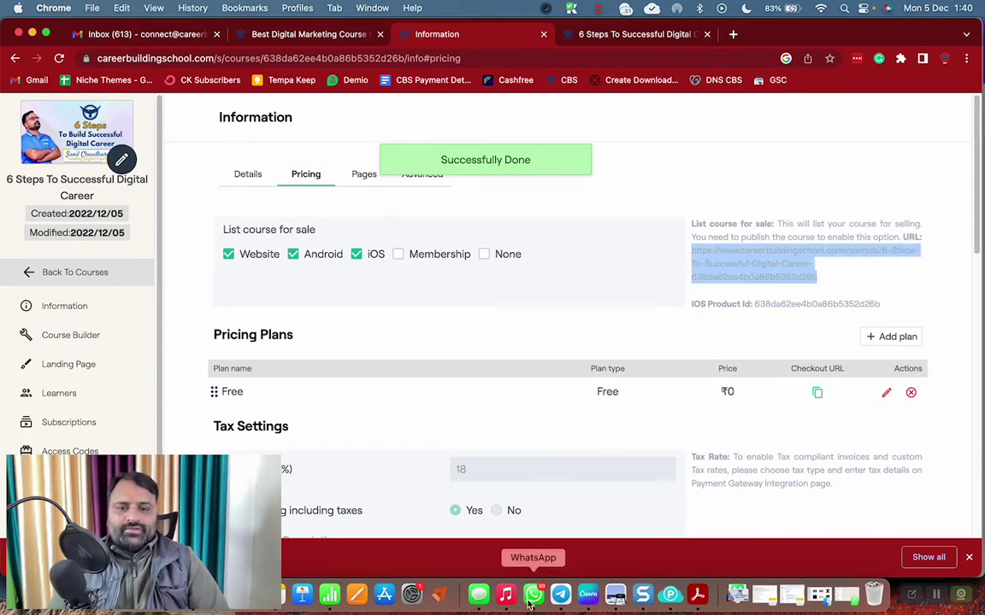
# Paste and send the course link in the JB Warriors WhatsApp group, then return to Chrome
pyautogui.click(846, 594)
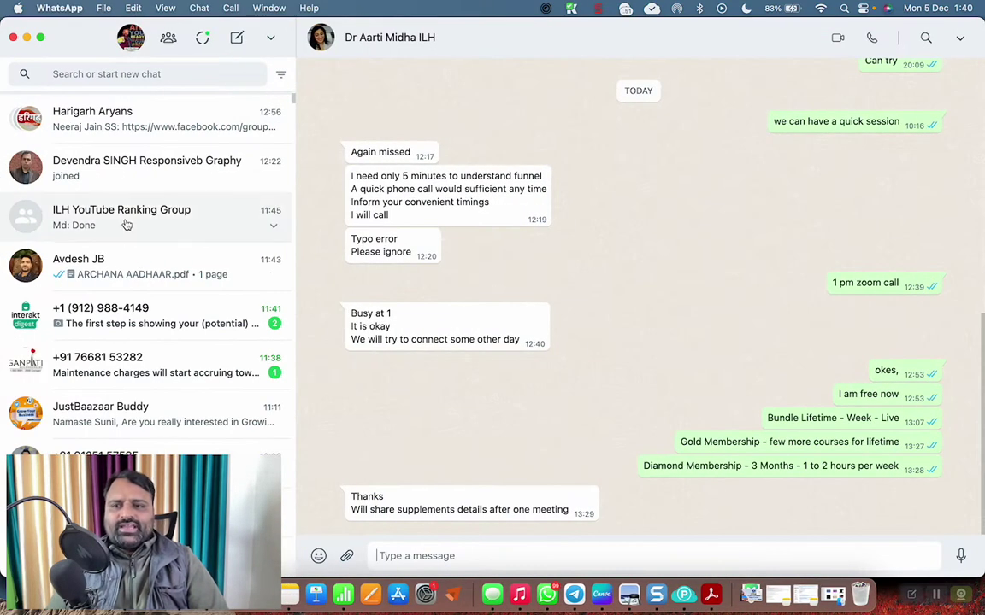
pyautogui.click(125, 222)
pyautogui.scroll(5, 118, 305)
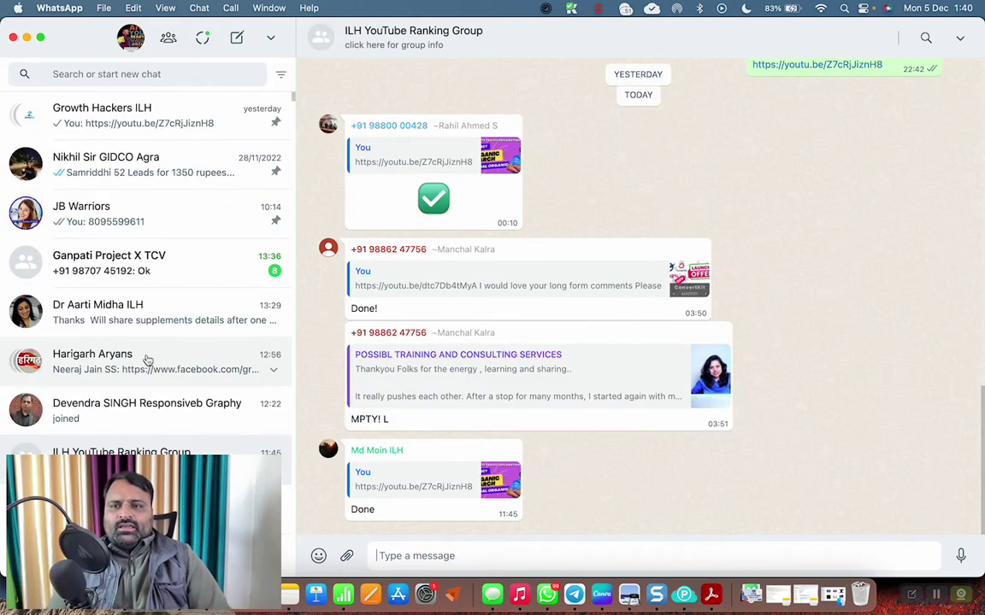
pyautogui.click(115, 218)
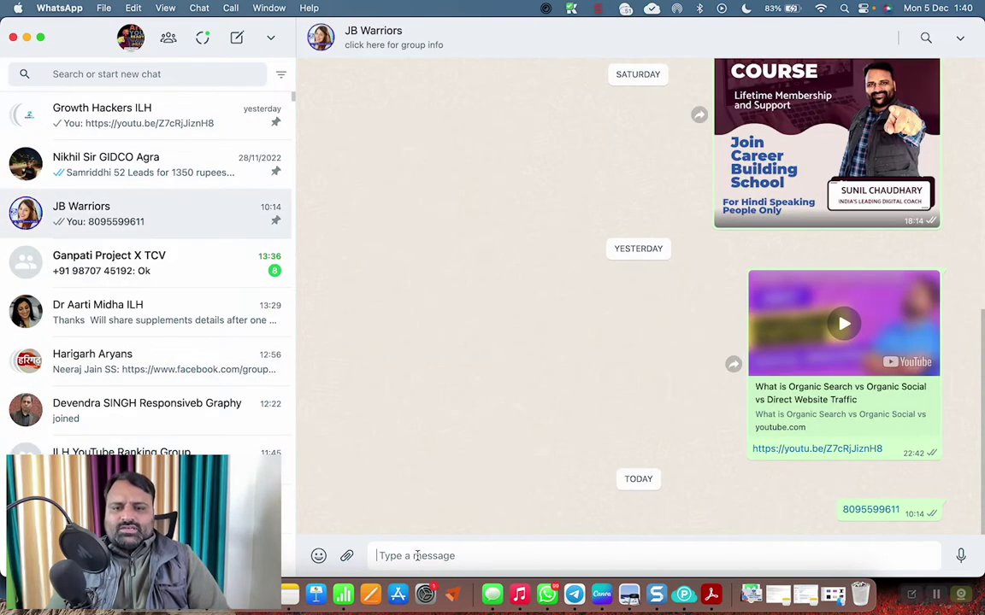
pyautogui.press('super+v')
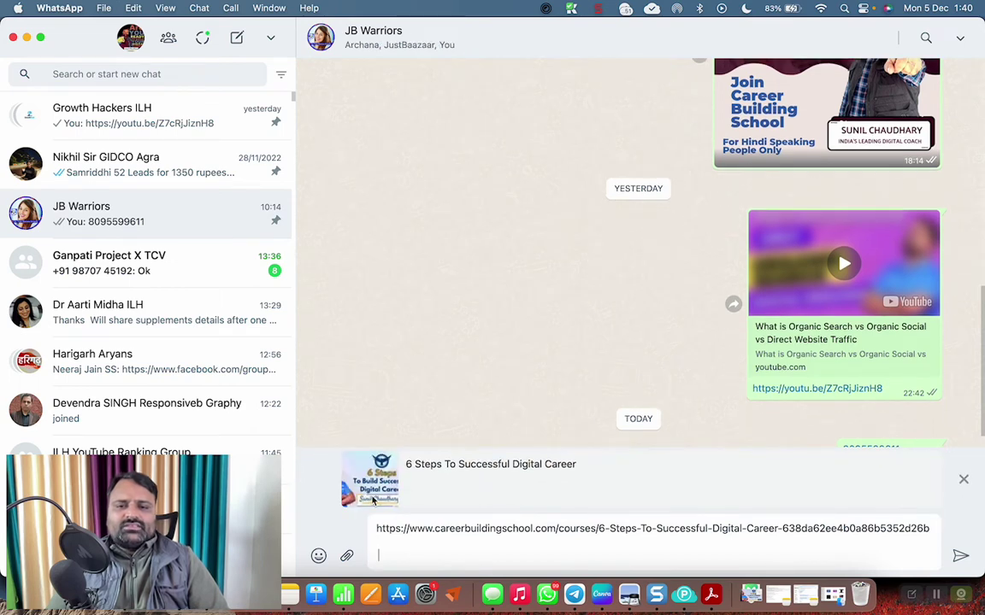
pyautogui.press('Return')
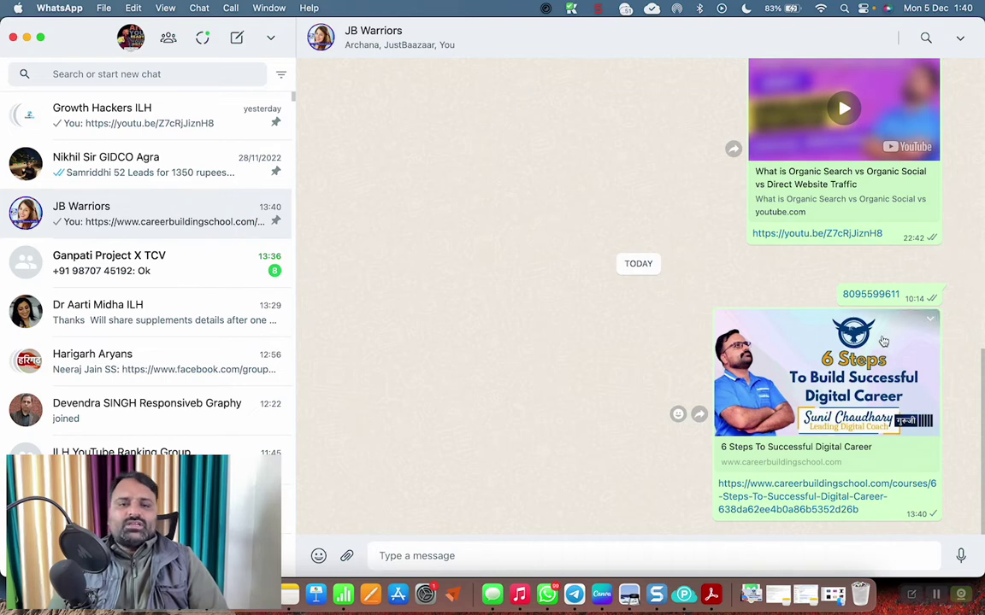
pyautogui.press('super+Tab')
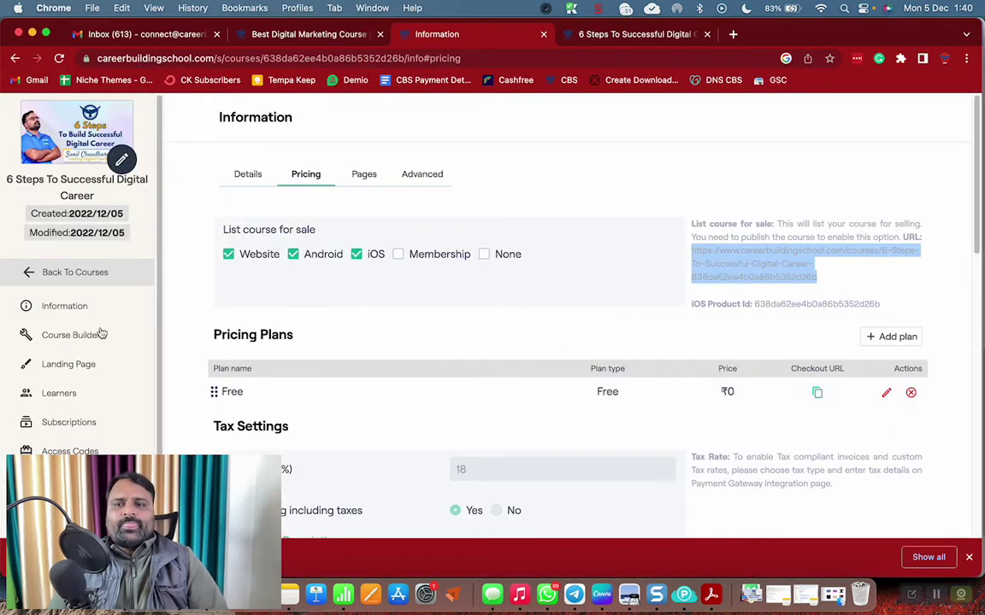
# In Course Builder, add a text chapter item titled 'Download the App'
pyautogui.click(85, 335)
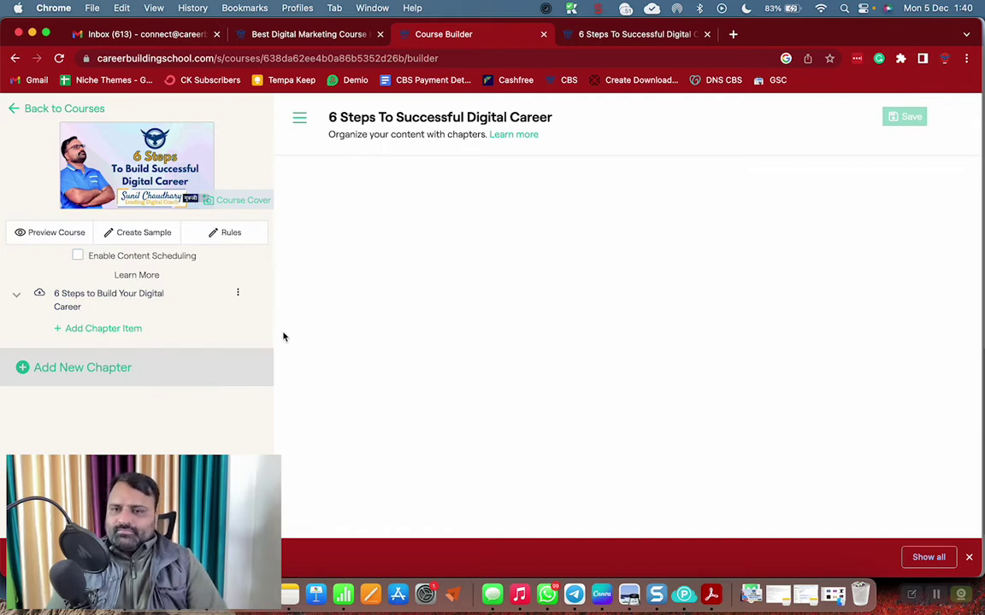
pyautogui.click(105, 333)
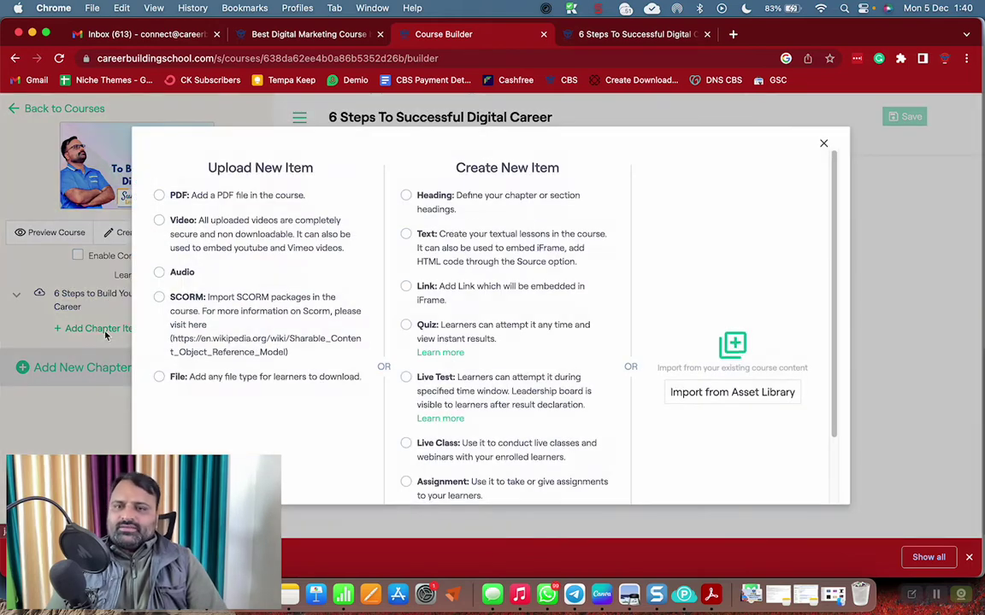
pyautogui.click(406, 233)
pyautogui.write('Download the App')
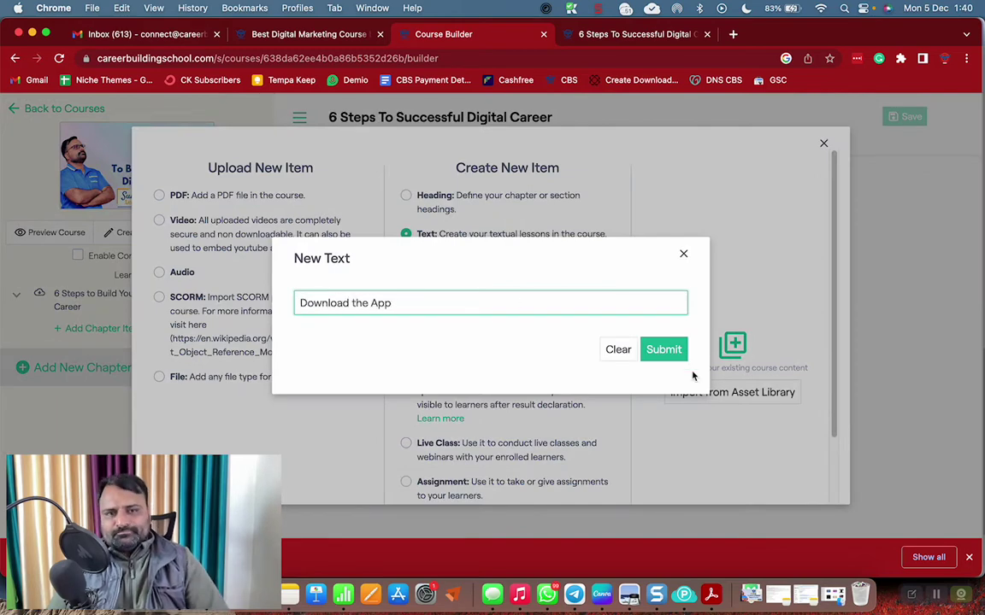
pyautogui.click(675, 353)
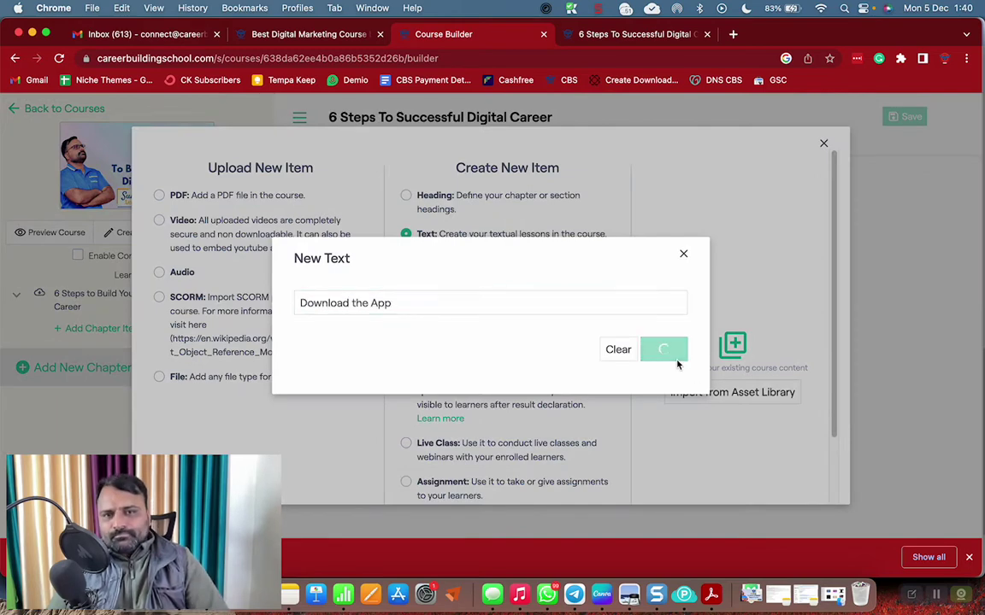
pyautogui.scroll(-3, 517, 297)
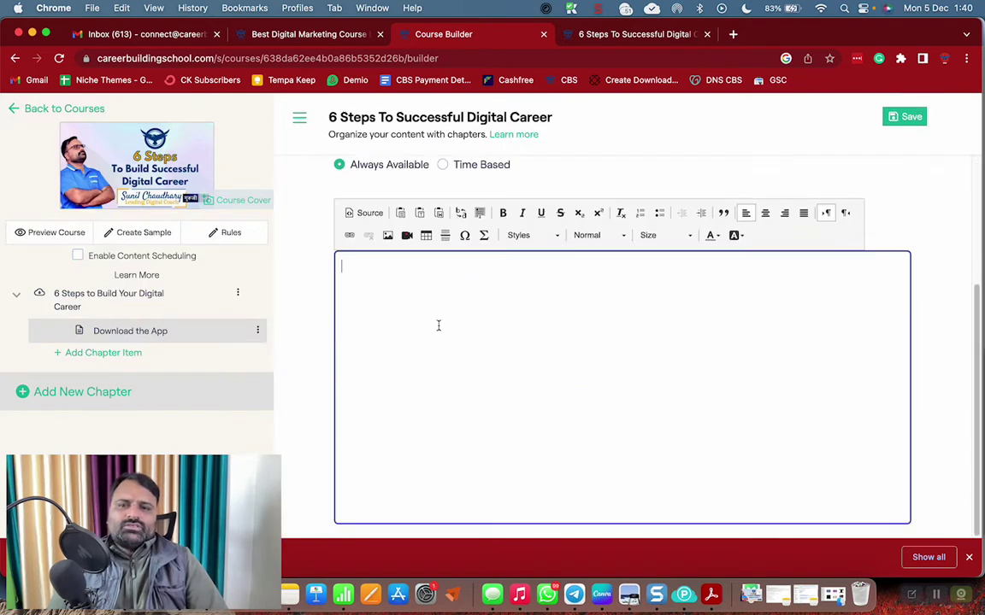
# Write the intro paragraph about the Free Guide on the 6 steps shared in the first lesson
pyautogui.click(439, 326)
pyautogui.write('Hey,')
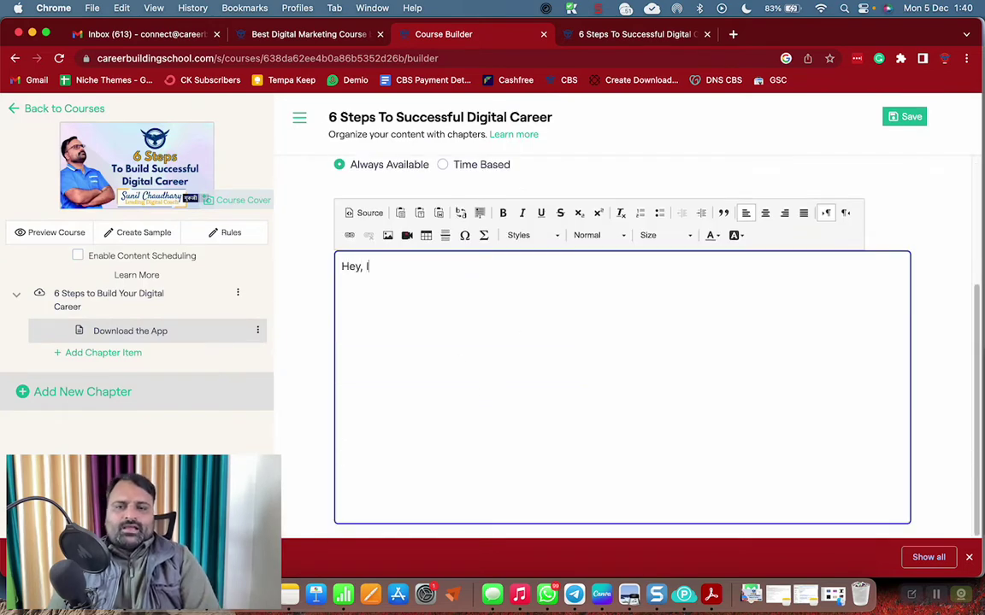
pyautogui.write(' I am sure')
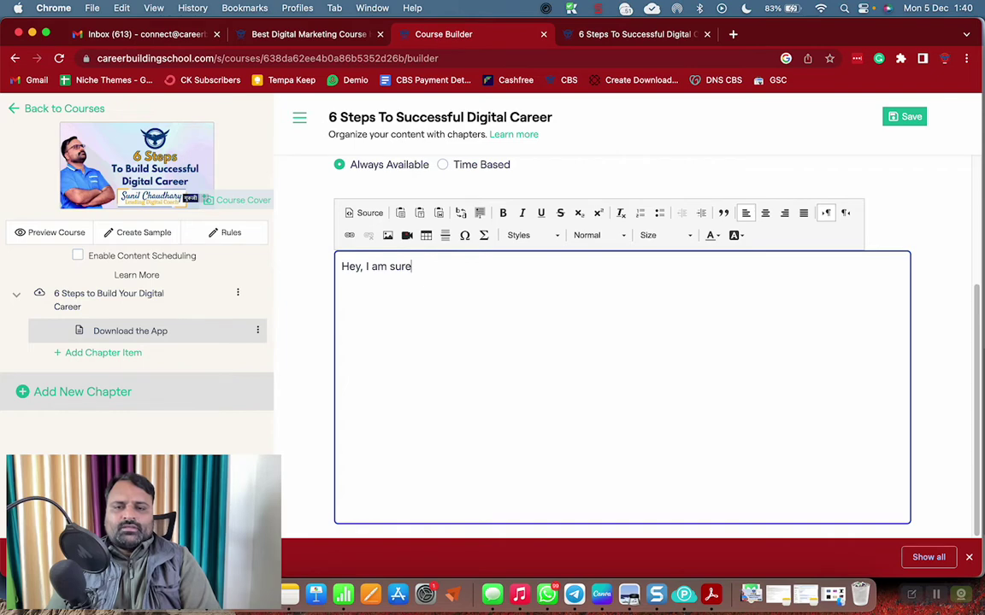
pyautogui.write(' you have ')
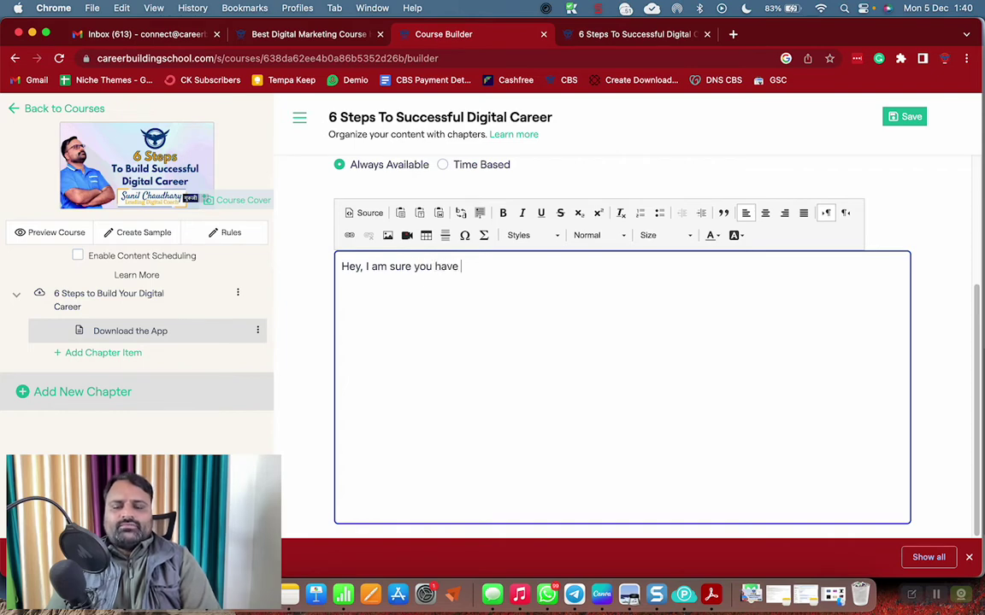
pyautogui.write('gone')
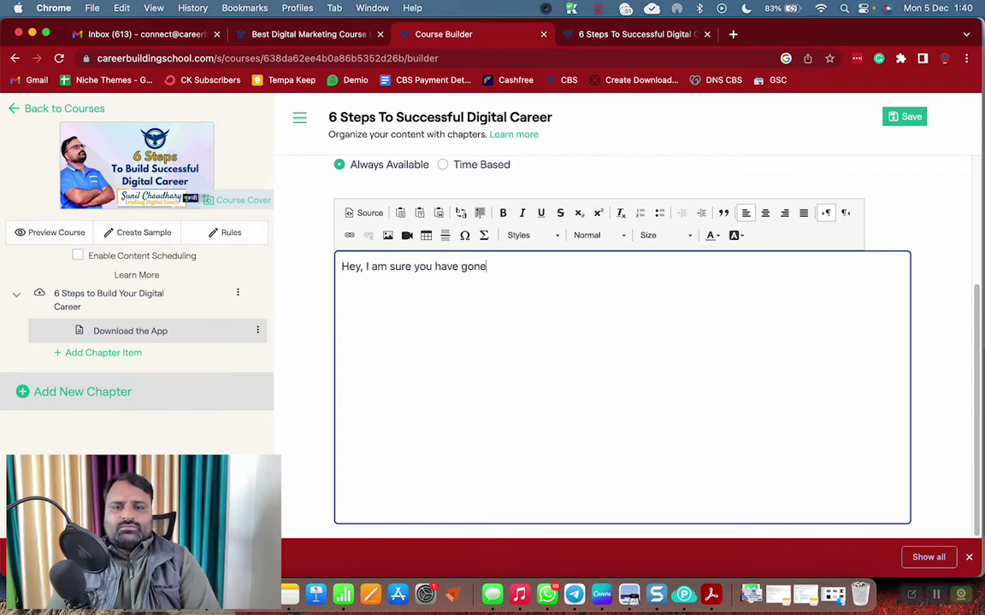
pyautogui.write(' trh')
pyautogui.write('hr')
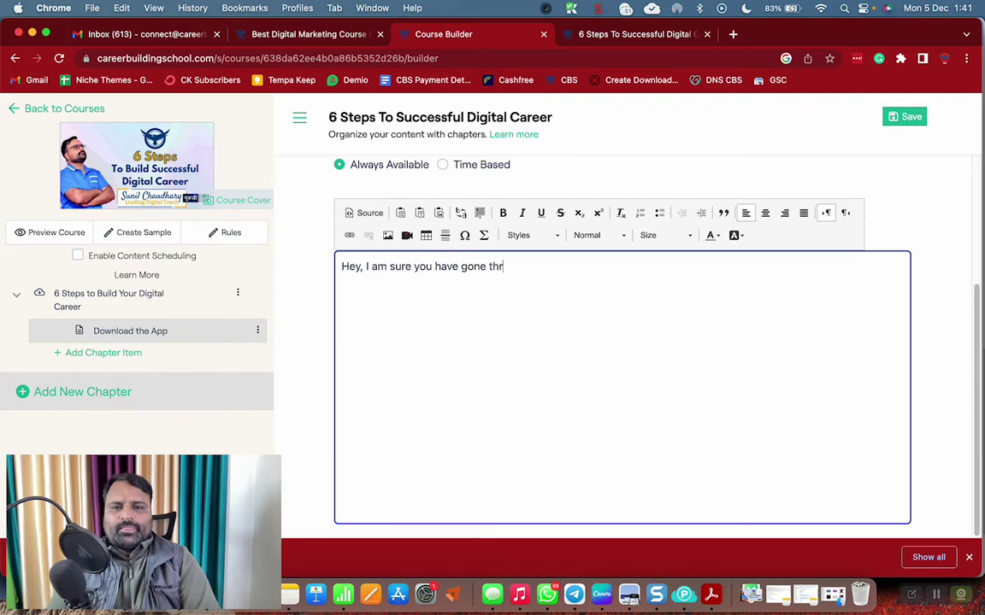
pyautogui.write('ough the lead')
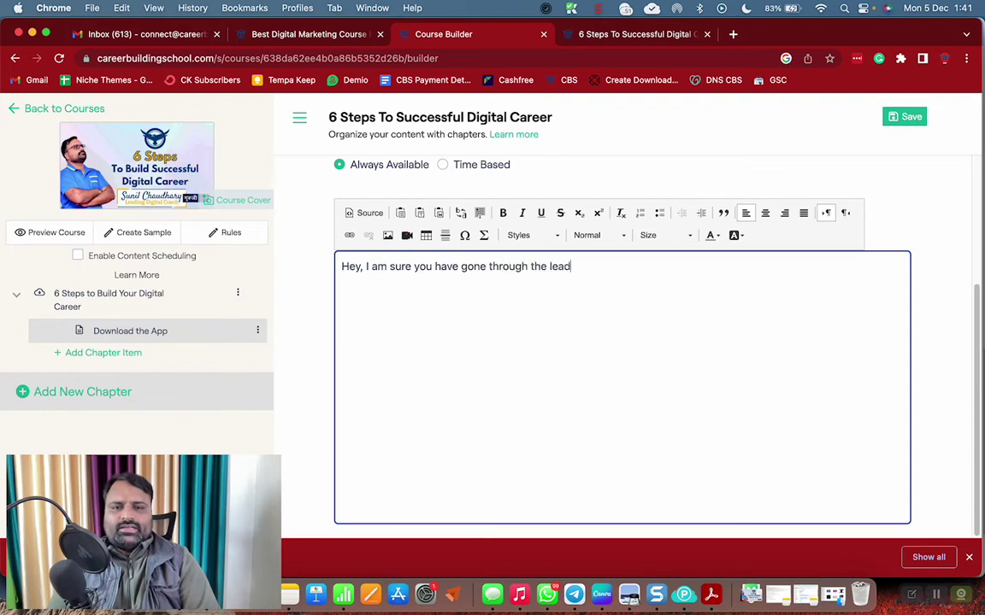
pyautogui.press('BackSpace')
pyautogui.press('BackSpace')
pyautogui.press('BackSpace')
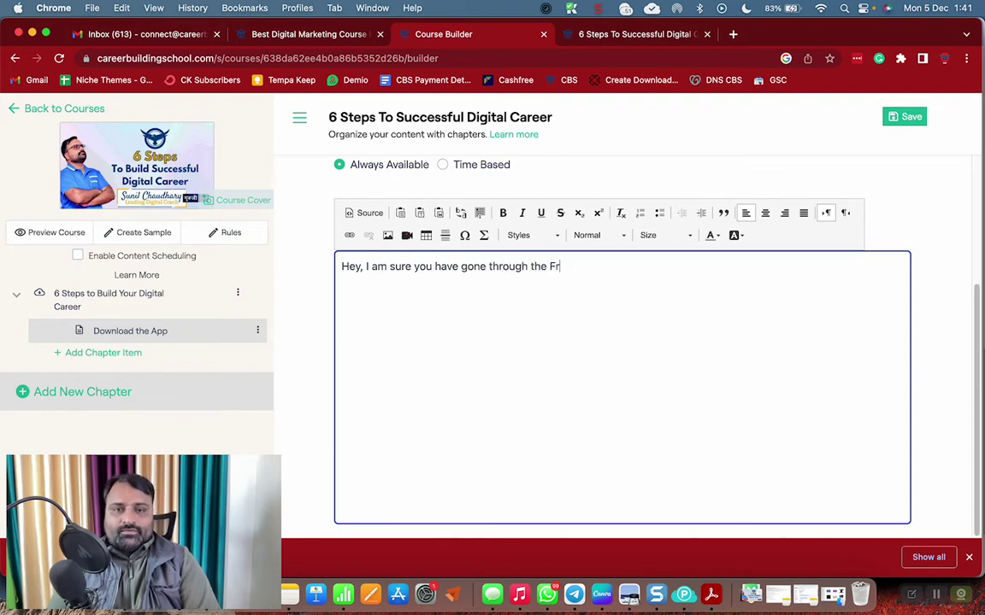
pyautogui.write('Free Guide I s')
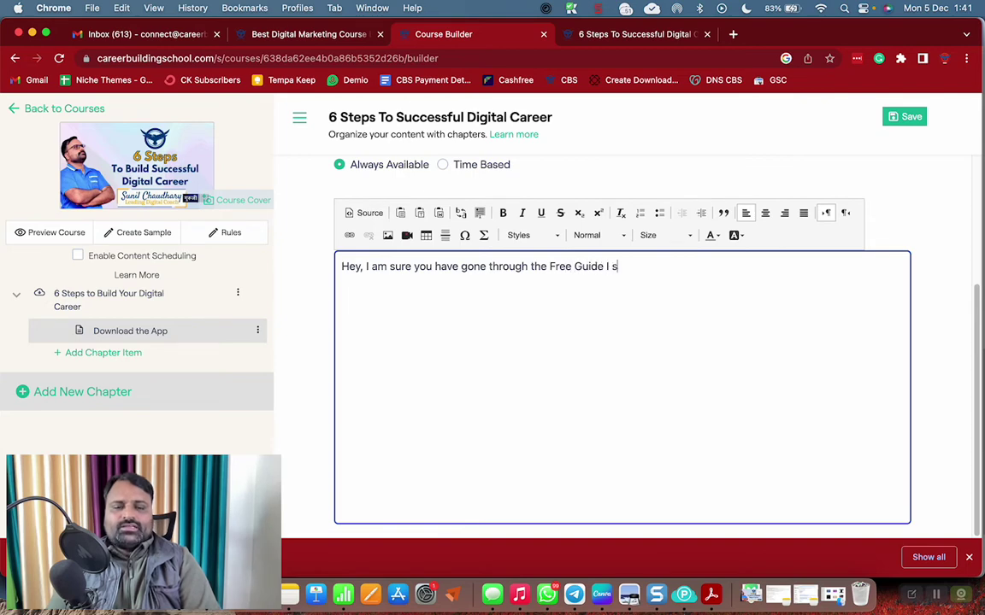
pyautogui.write('hared with you')
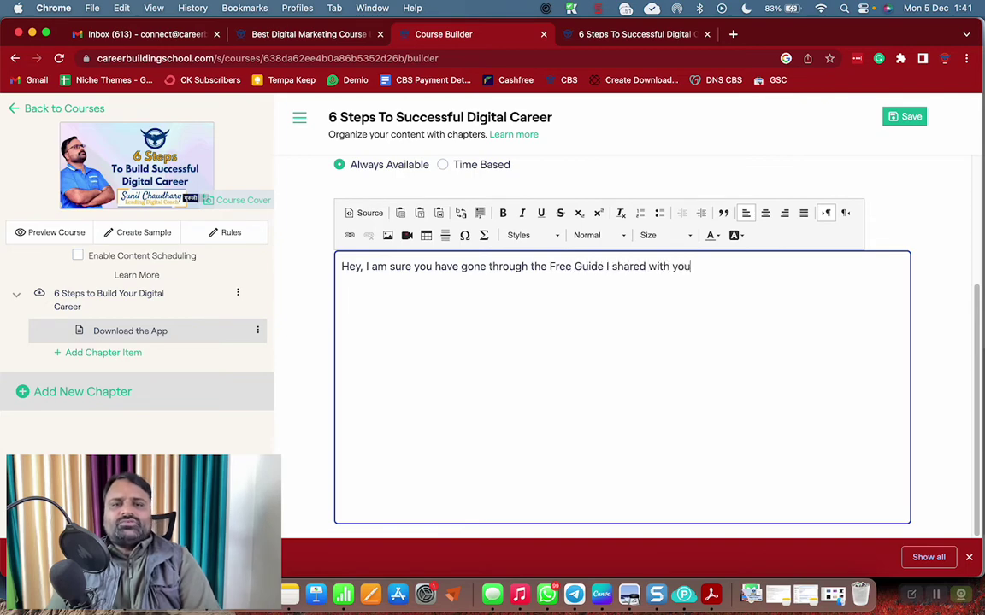
pyautogui.write(' in the frst le')
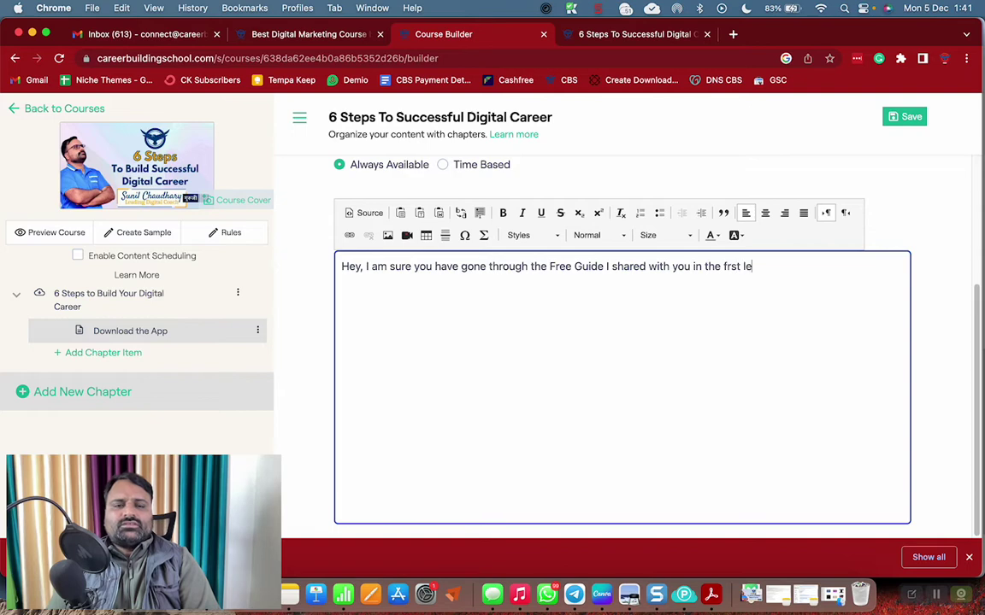
pyautogui.write('sson')
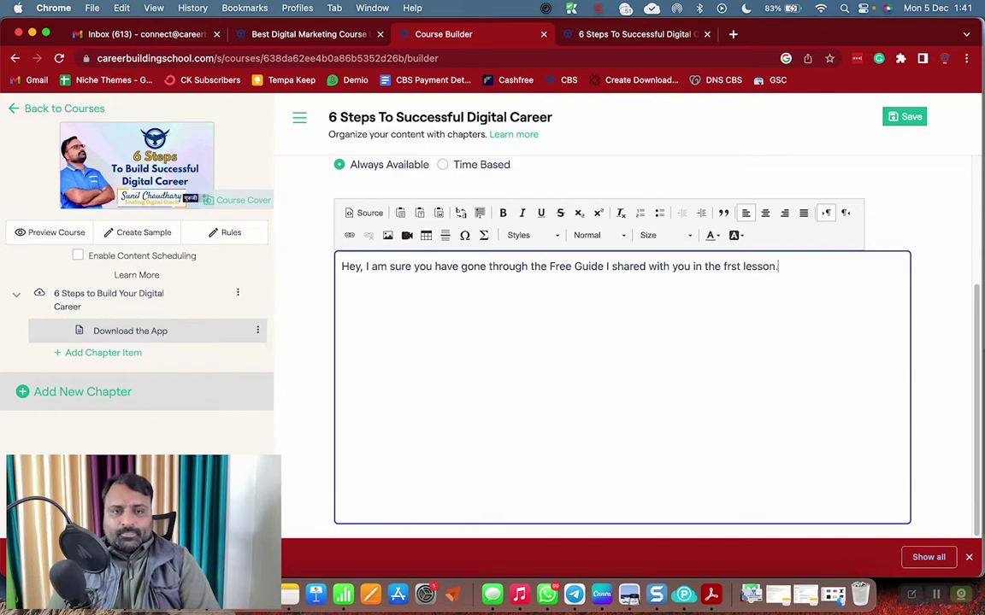
pyautogui.write('. The Free g')
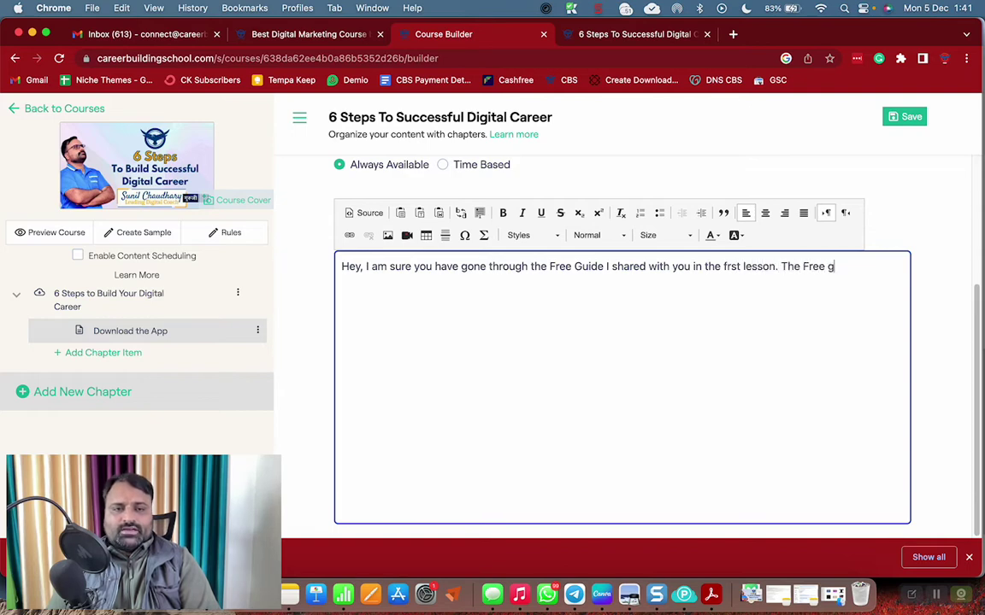
pyautogui.write('uide talk')
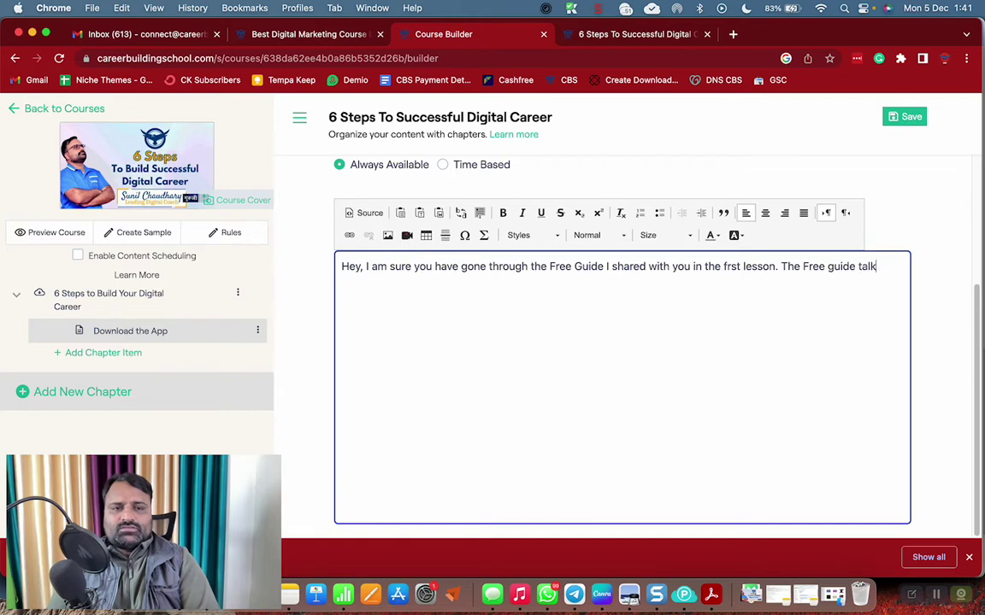
pyautogui.write('s about the ')
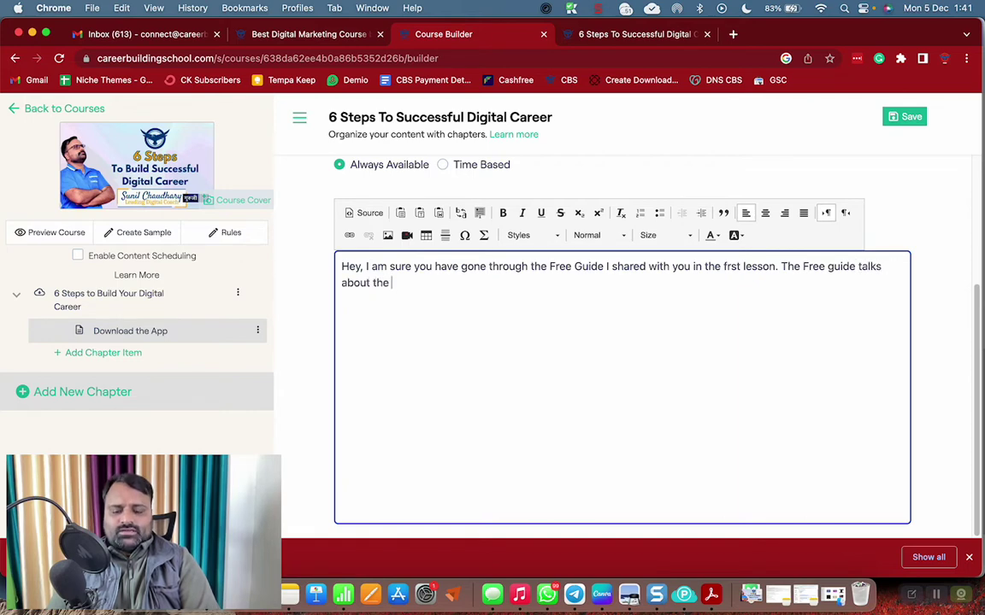
pyautogui.write('6 steps to bu')
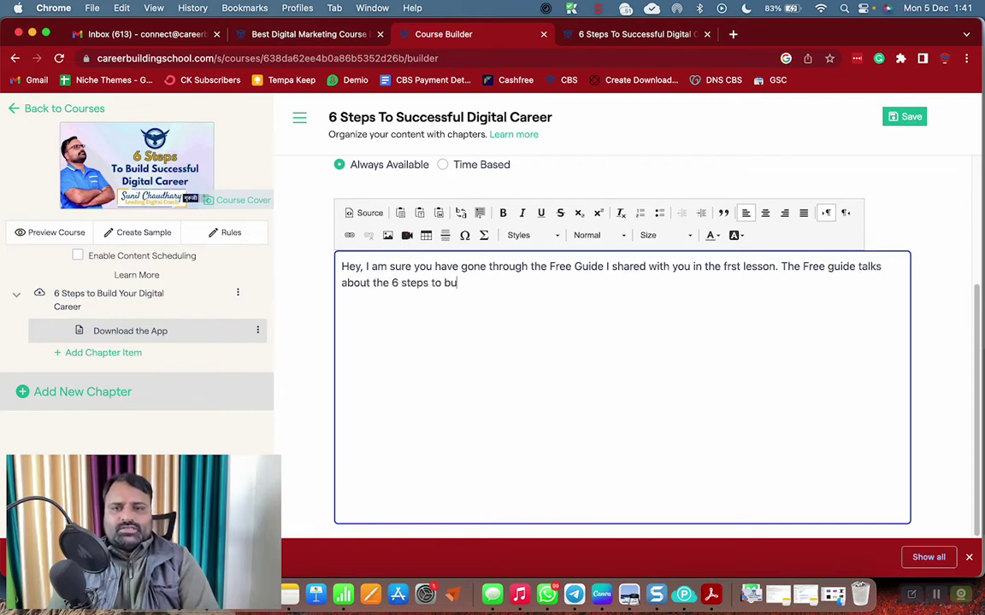
pyautogui.write('ild your digital ')
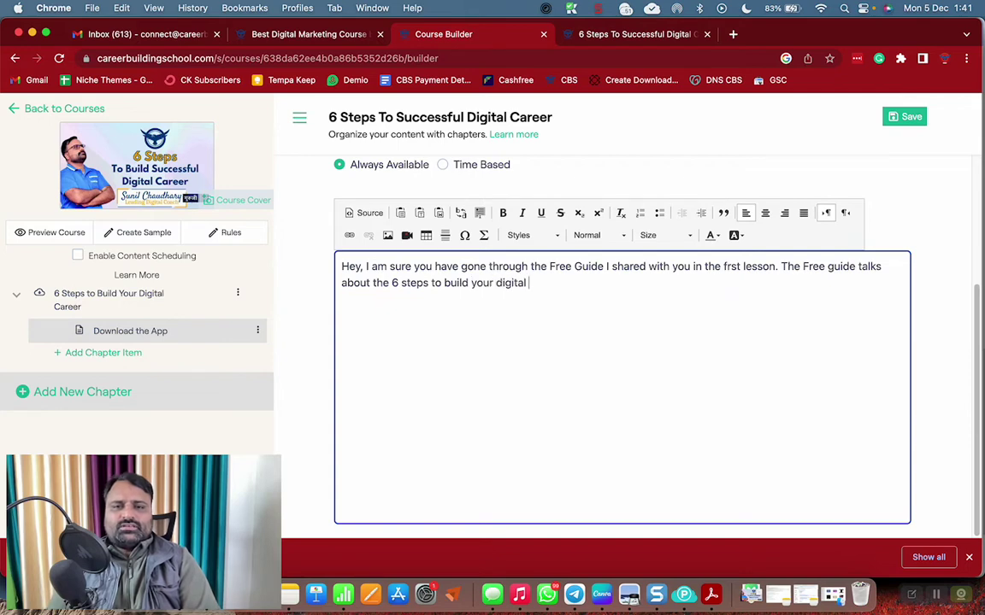
pyautogui.write('career.  ')
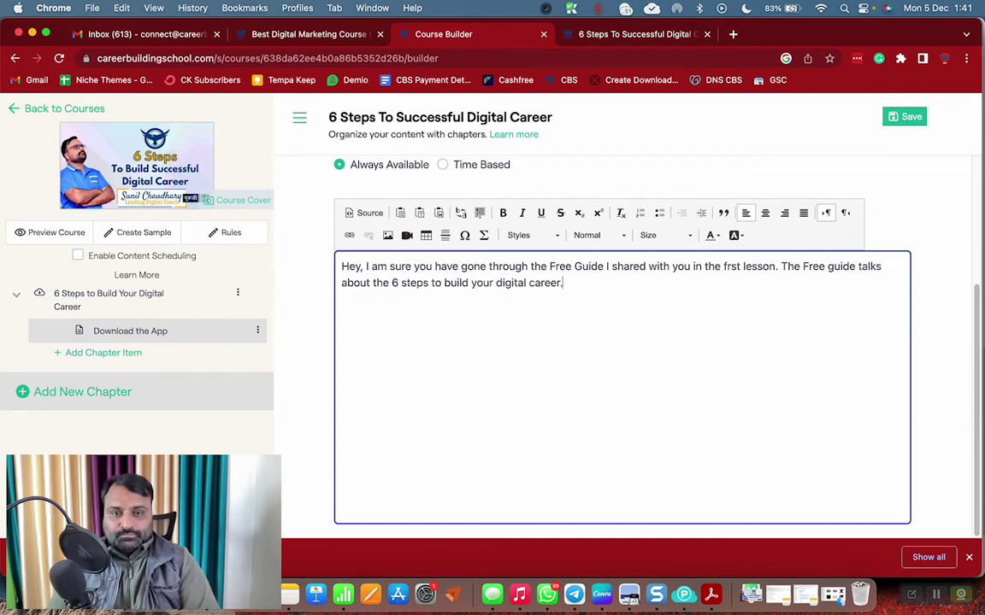
pyautogui.write('If you can')
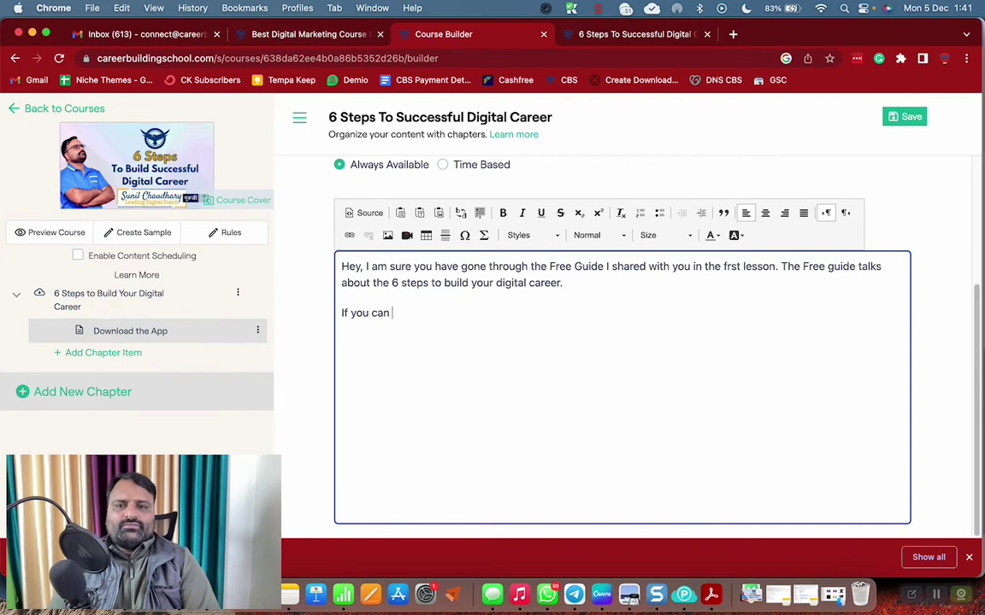
# Add lines inviting questions to the support e-mail address and mentioning shared updates and quotes
pyautogui.press('BackSpace')
pyautogui.press('BackSpace')
pyautogui.write('have any')
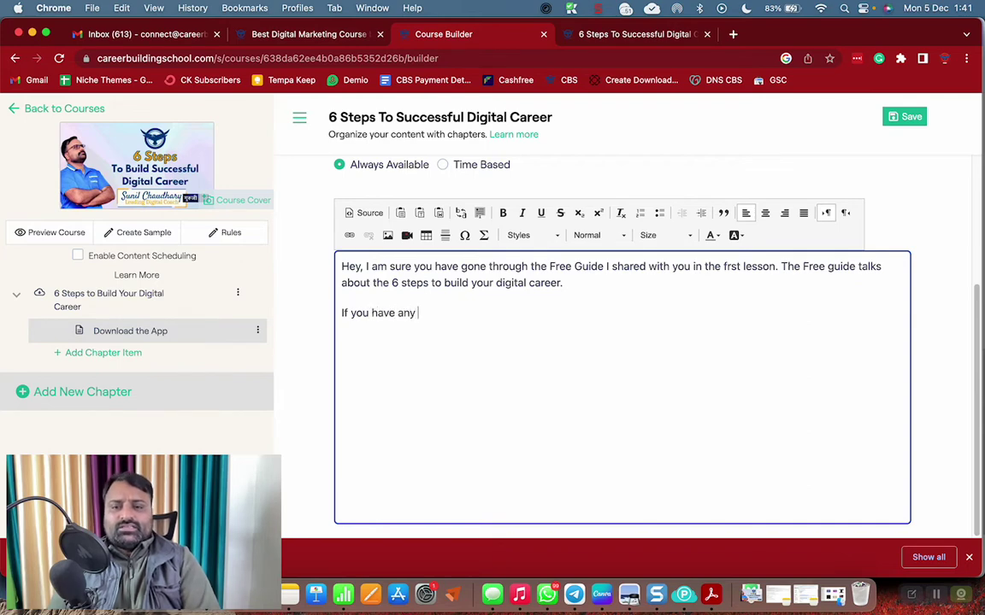
pyautogui.write(' questions')
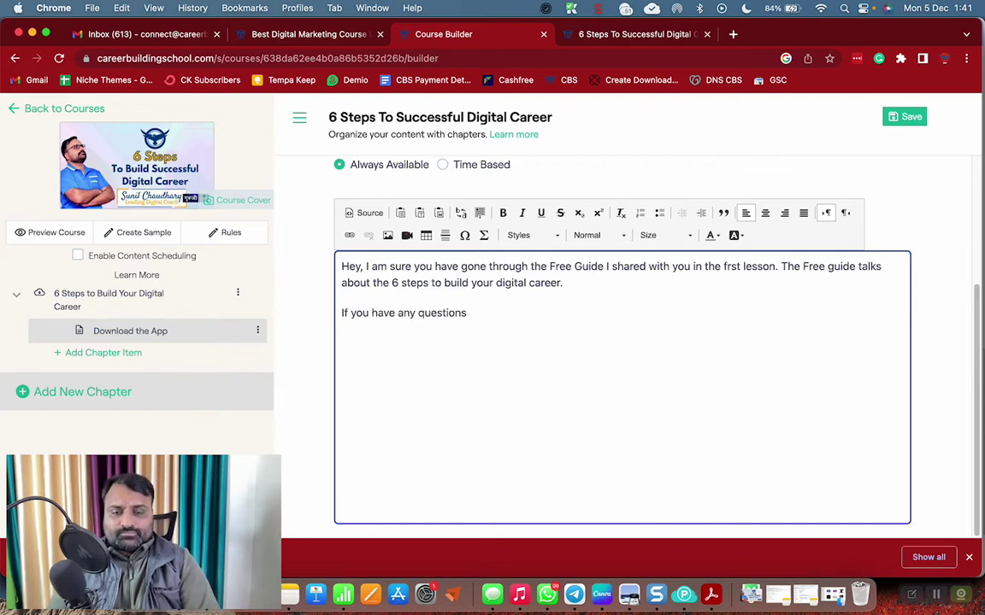
pyautogui.write(', fe')
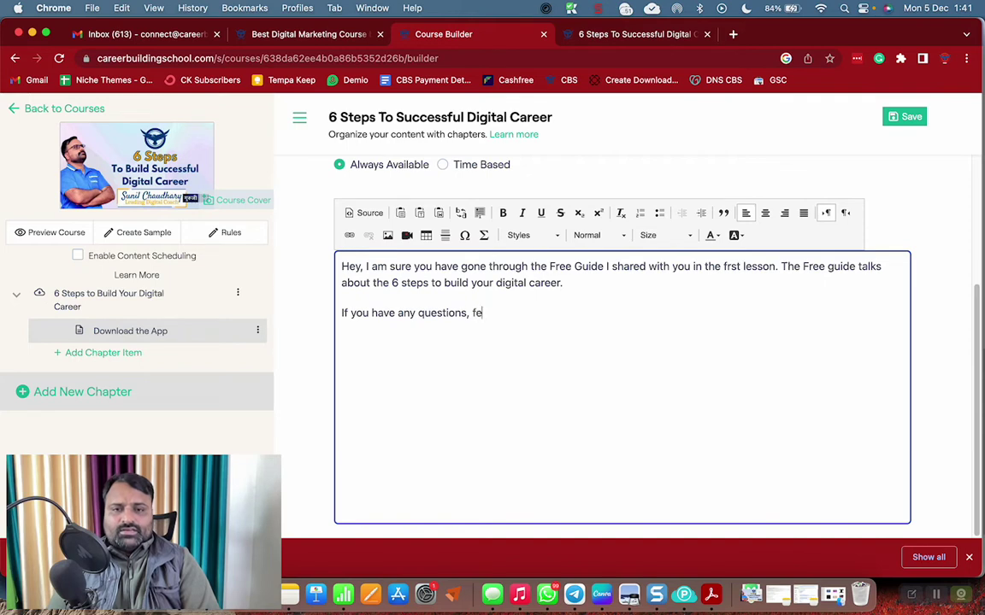
pyautogui.write('el free to writ')
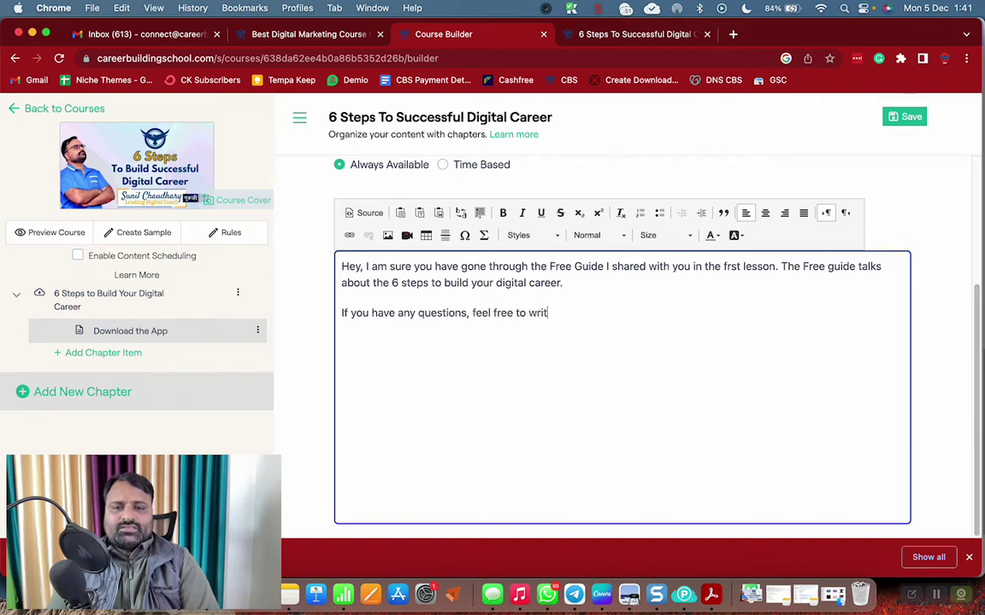
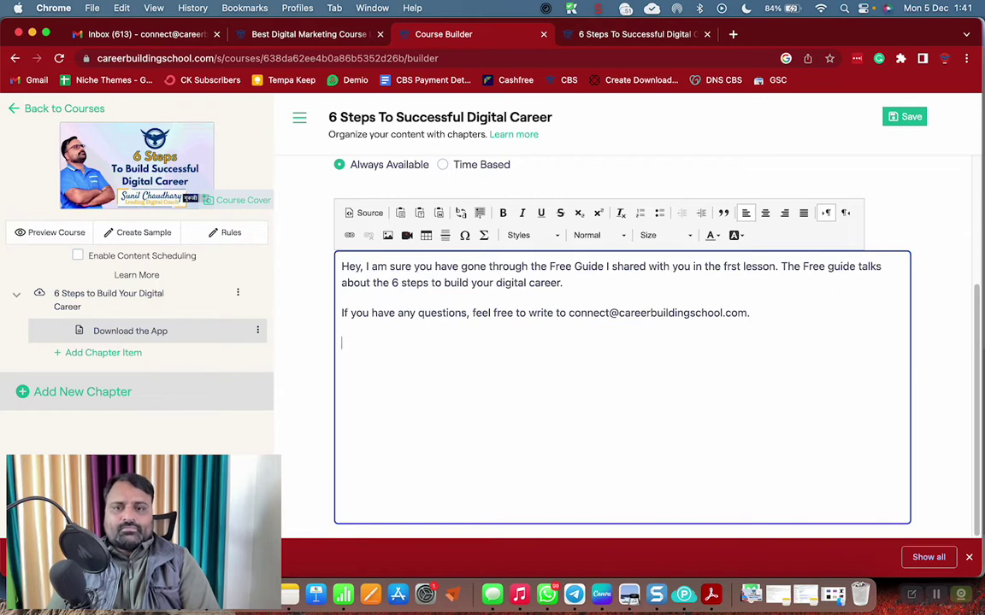
pyautogui.write('Also, I ')
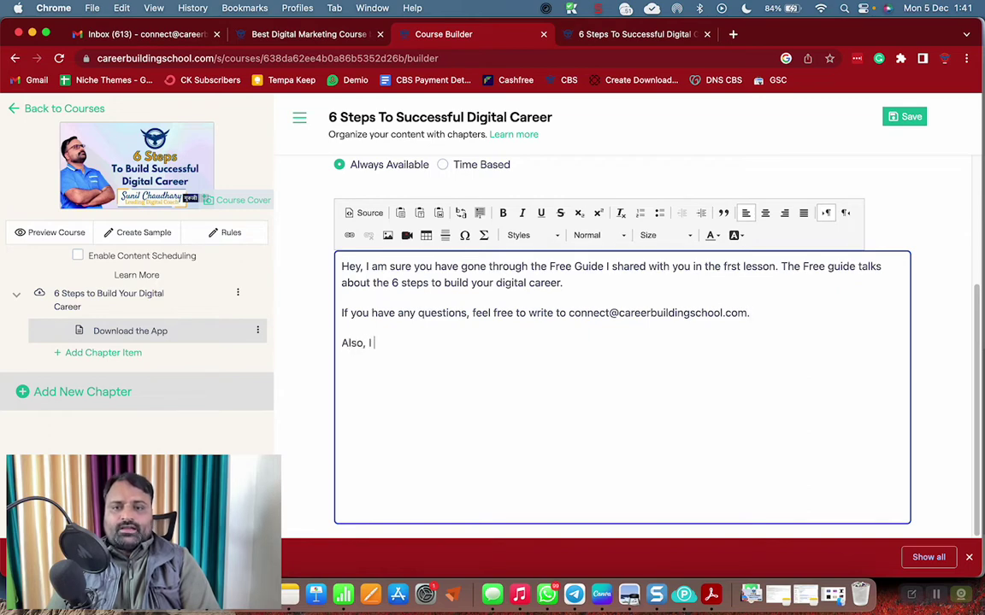
pyautogui.write('keep sharing ')
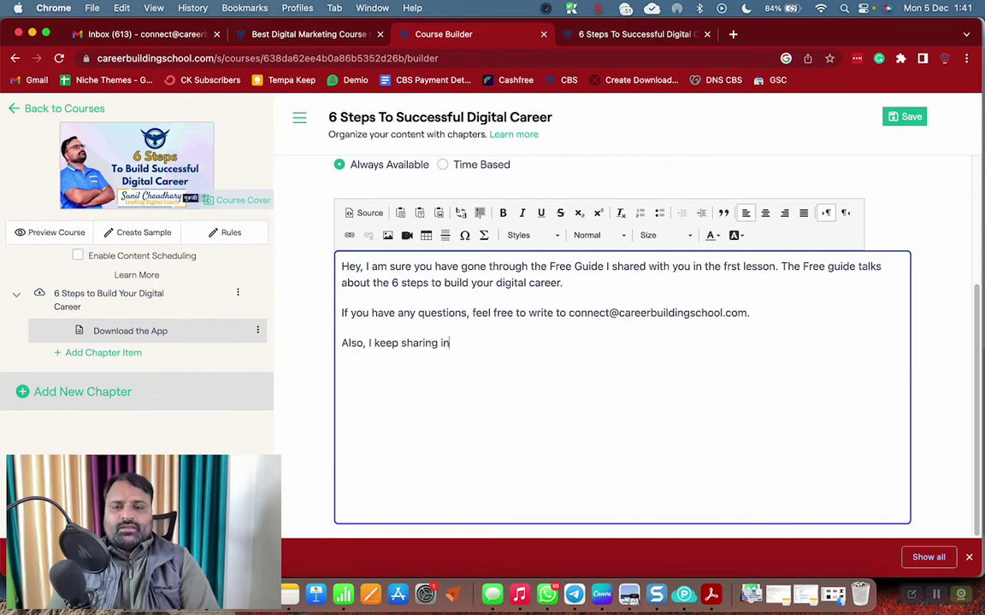
pyautogui.write('important updates')
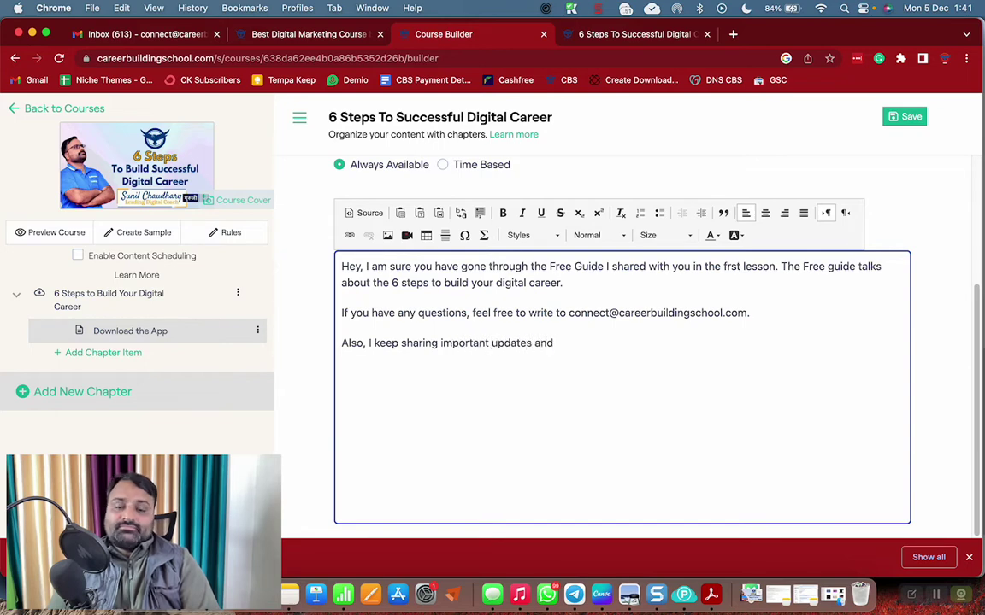
pyautogui.write(' and ')
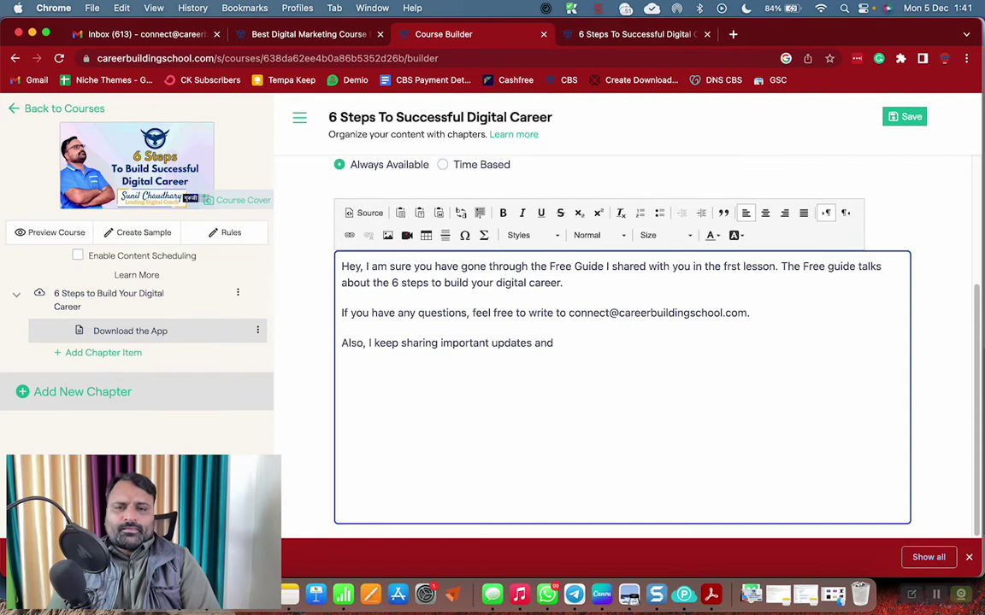
pyautogui.write('quotes,')
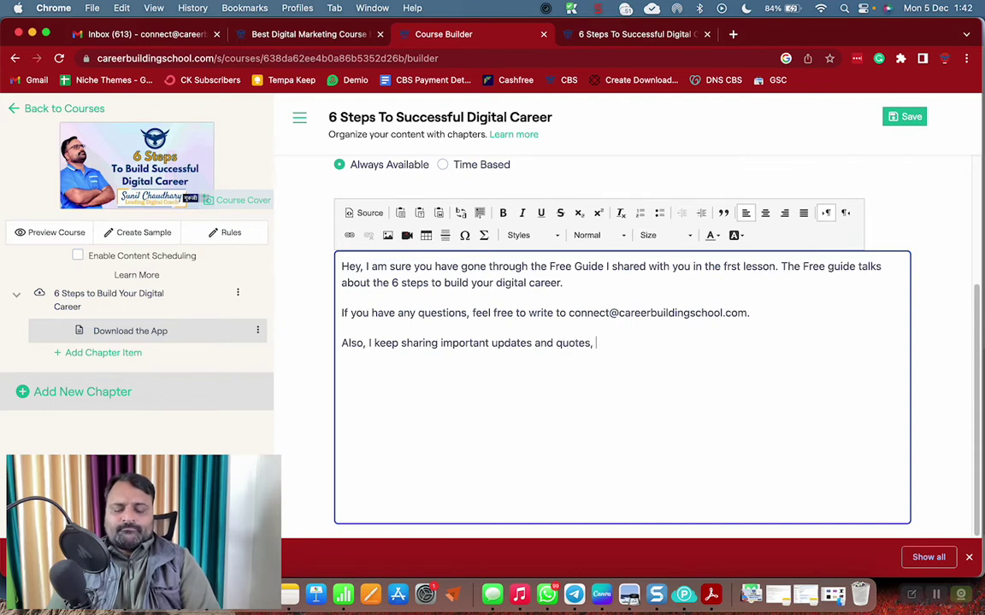
pyautogui.write(' you can ')
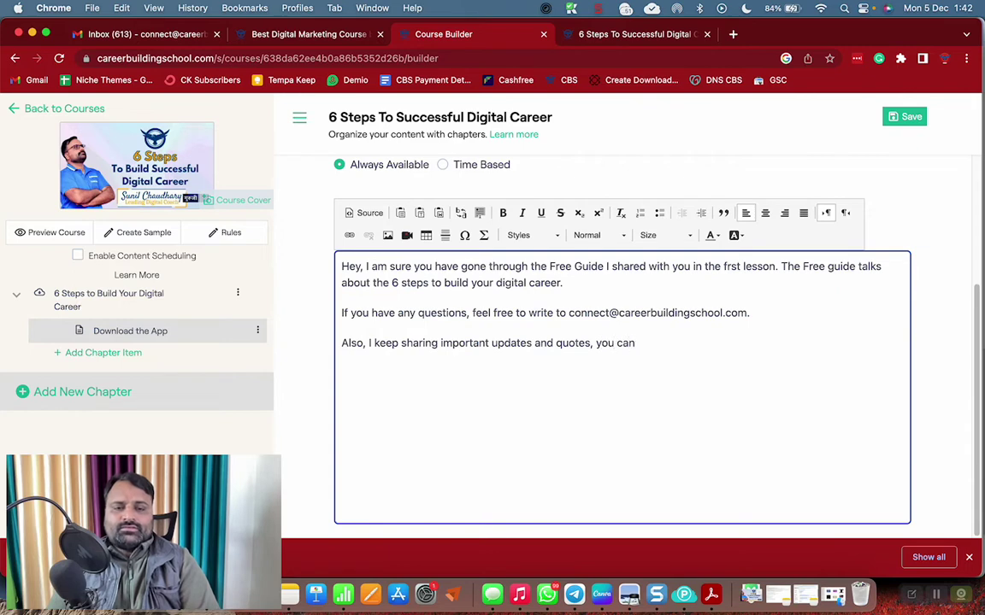
pyautogui.write('always get th')
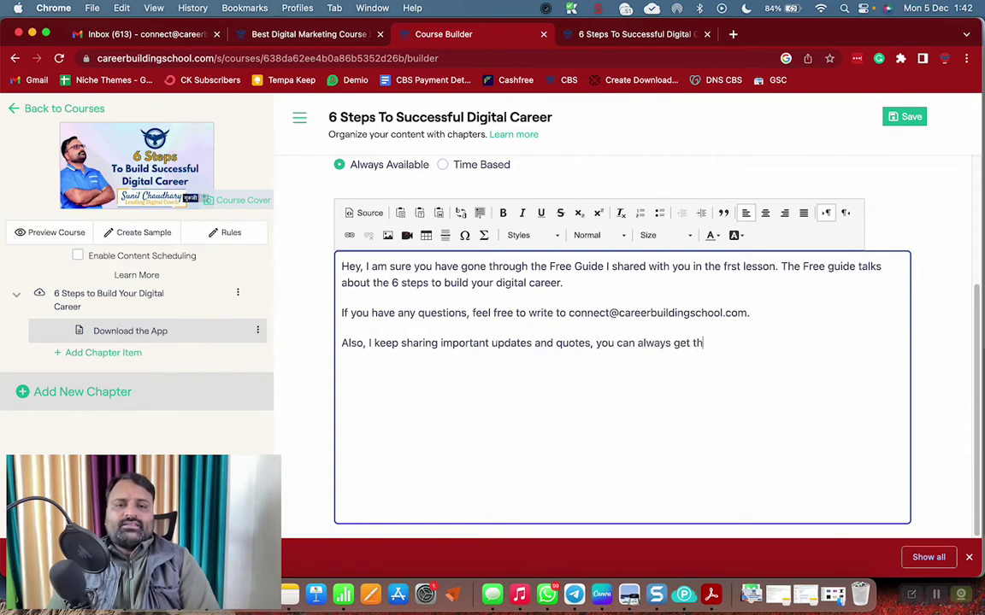
pyautogui.write('em in the')
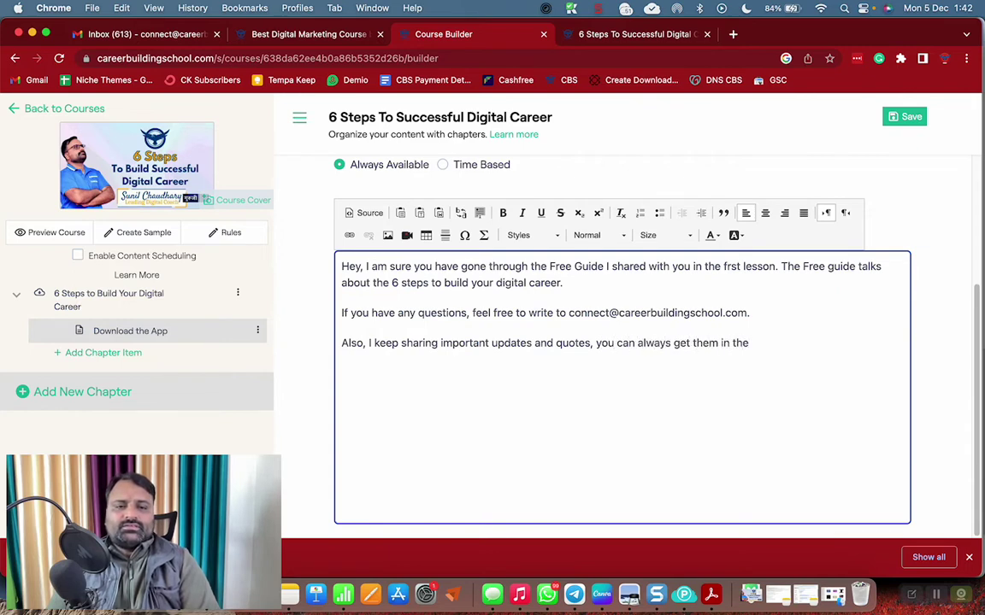
pyautogui.write(' realtime ')
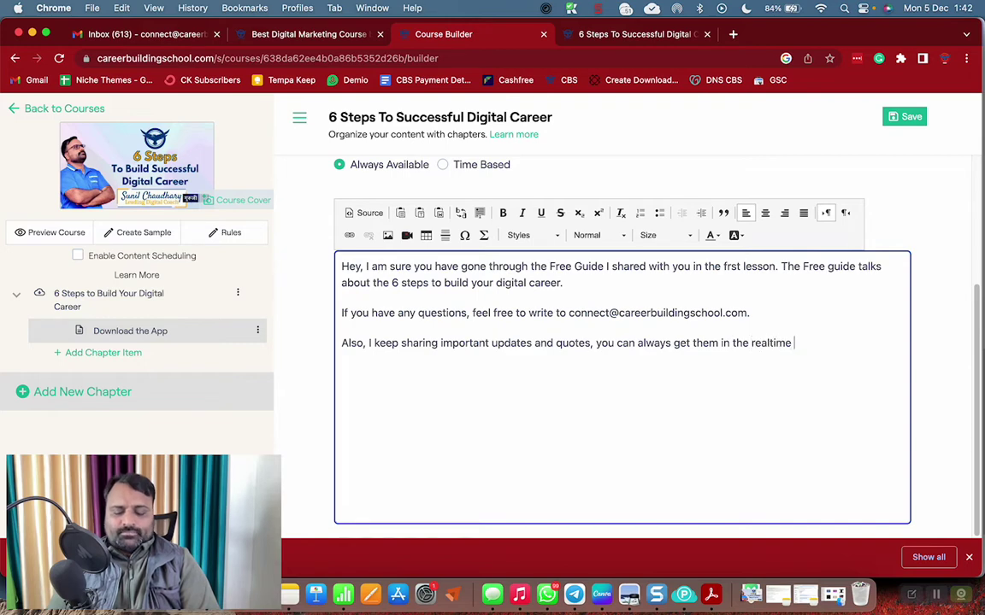
pyautogui.write('by down')
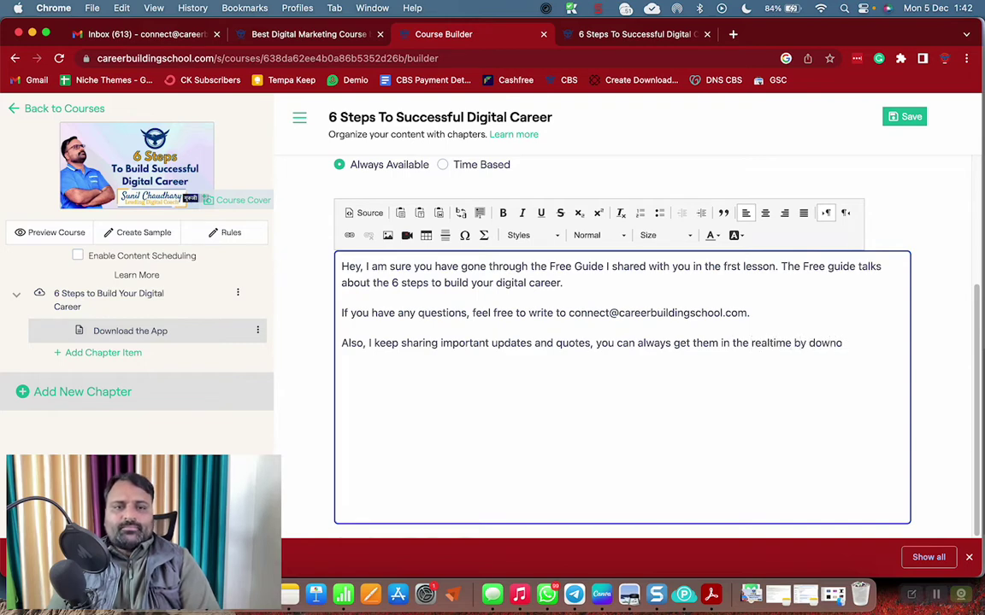
pyautogui.write('loading ')
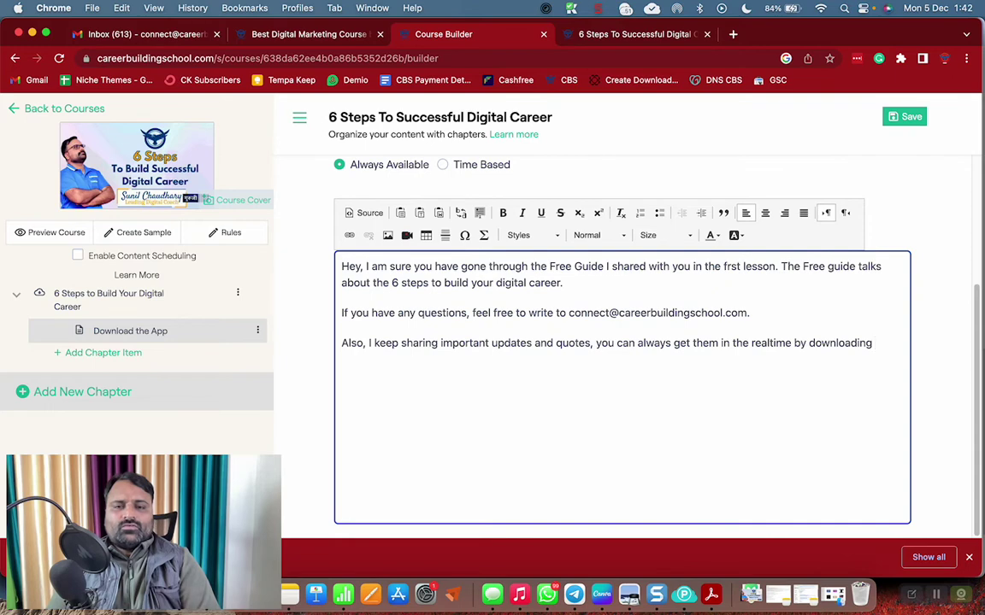
pyautogui.write('our world c')
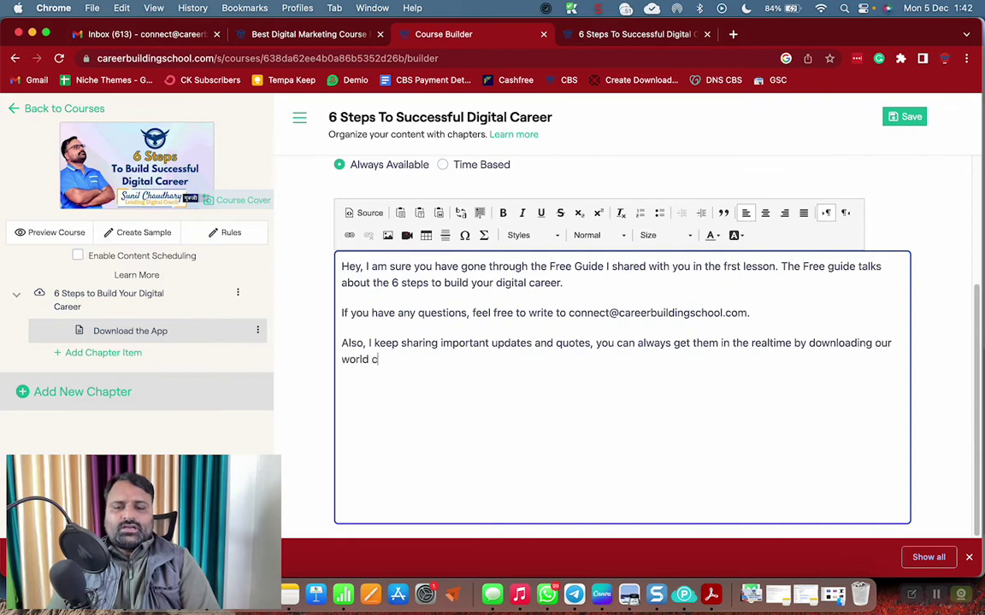
pyautogui.write('lass App')
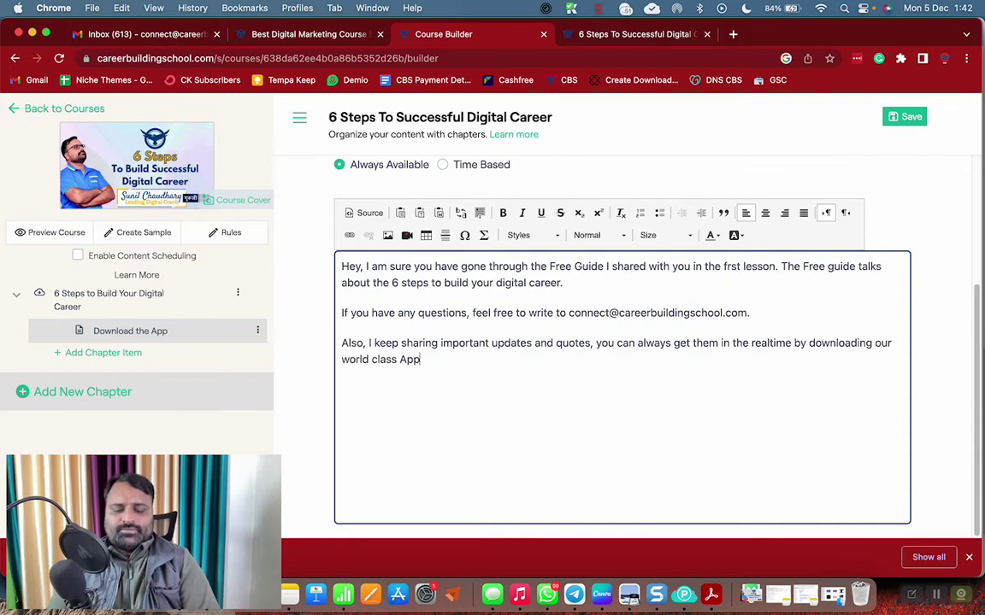
pyautogui.write('. Download')
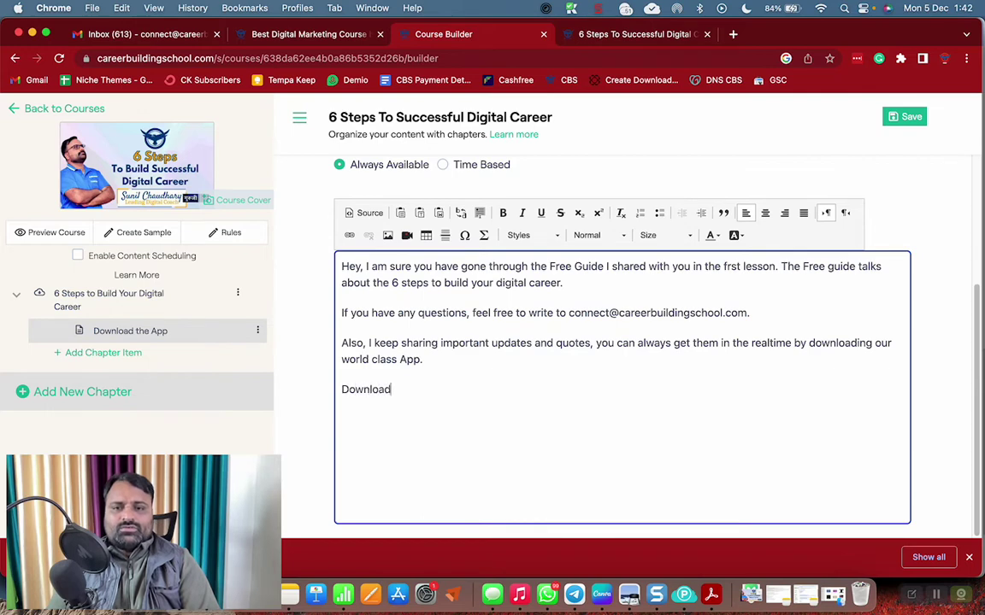
pyautogui.write(' our ')
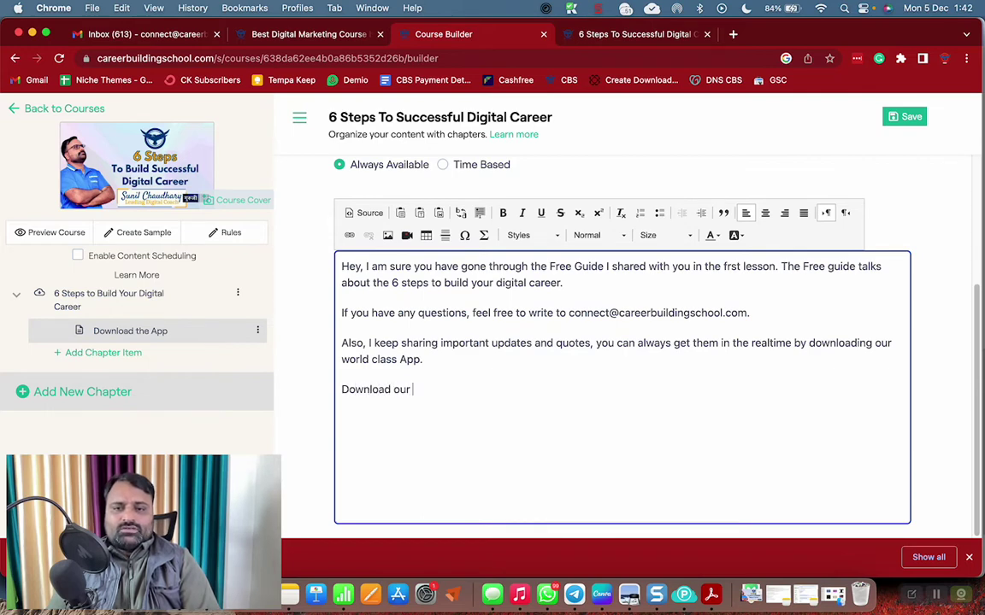
pyautogui.write('App - HERE')
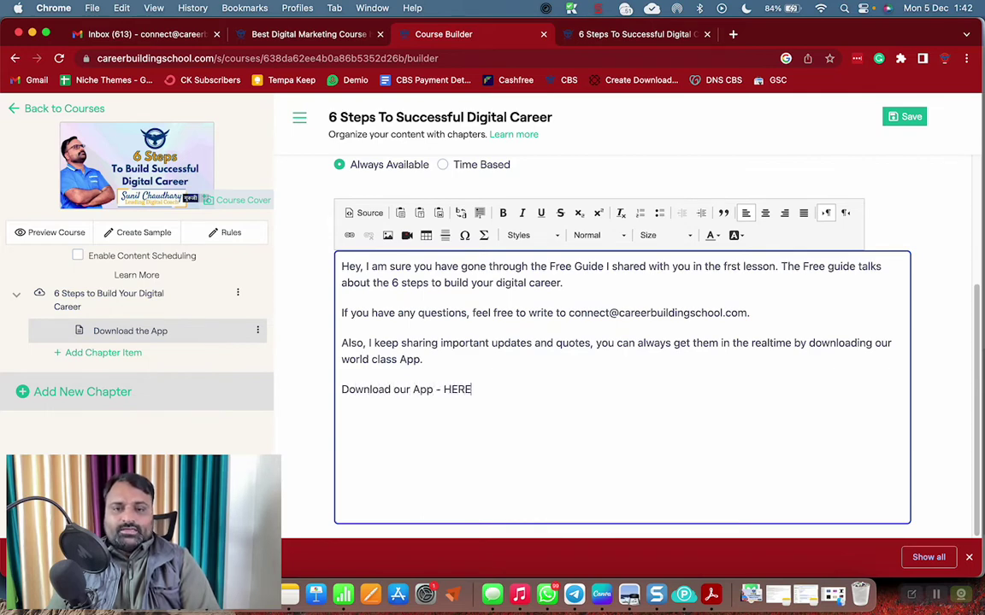
# Search Google for 'tams studies app' and open its Google Play page
pyautogui.click(643, 34)
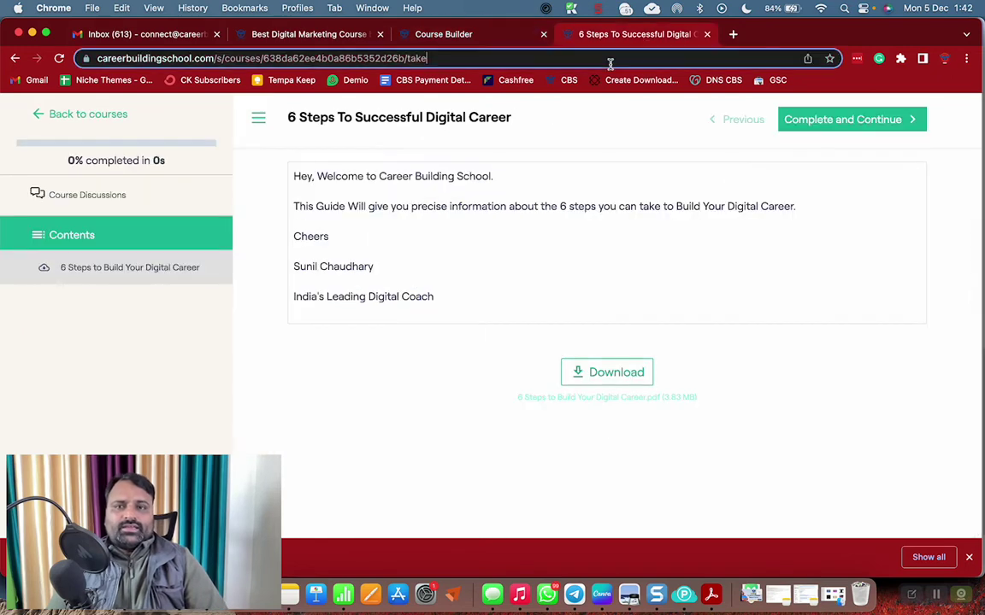
pyautogui.click(610, 58)
pyautogui.write('tams')
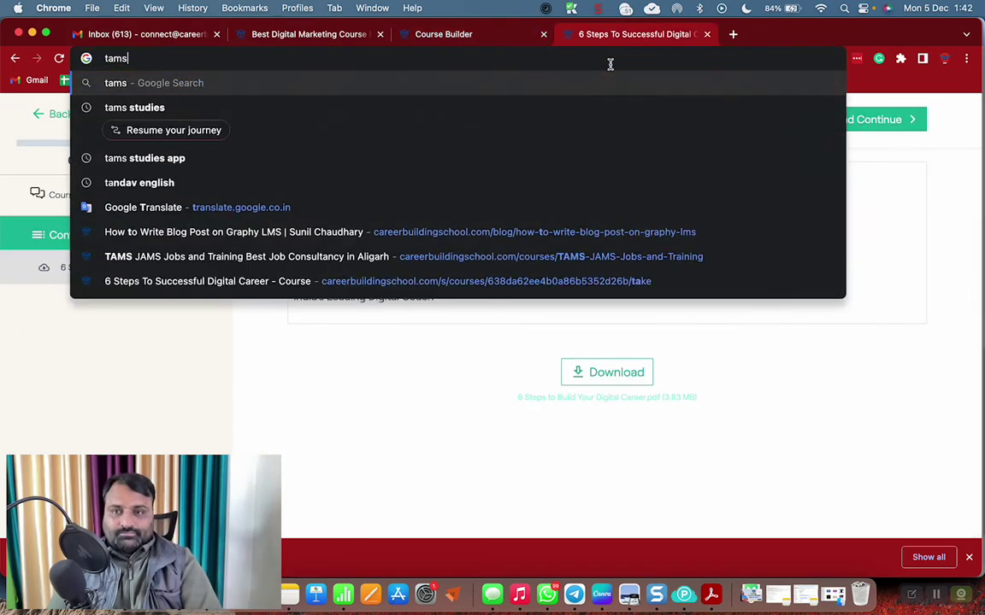
pyautogui.write(' studies app')
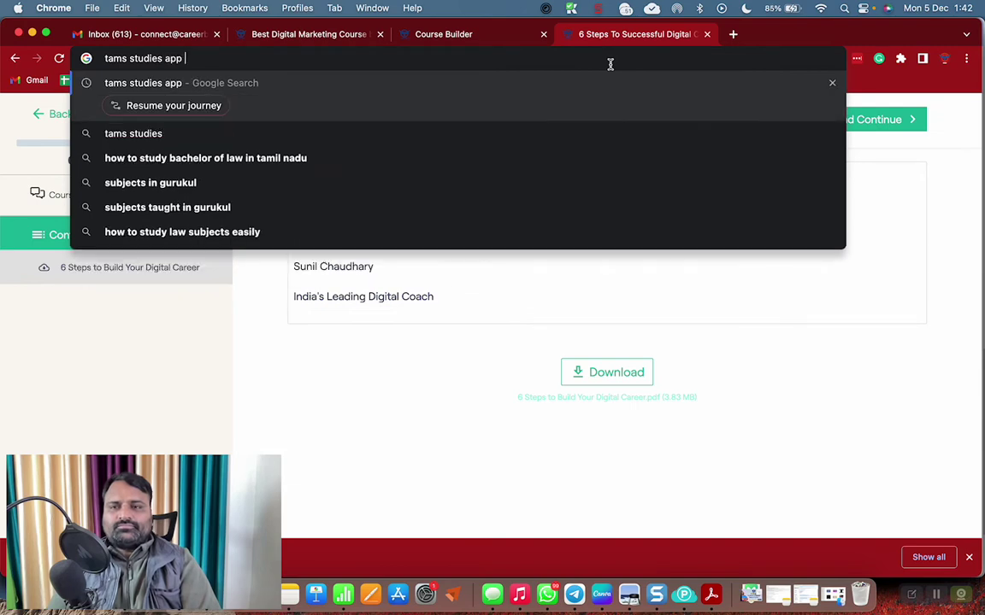
pyautogui.press('Return')
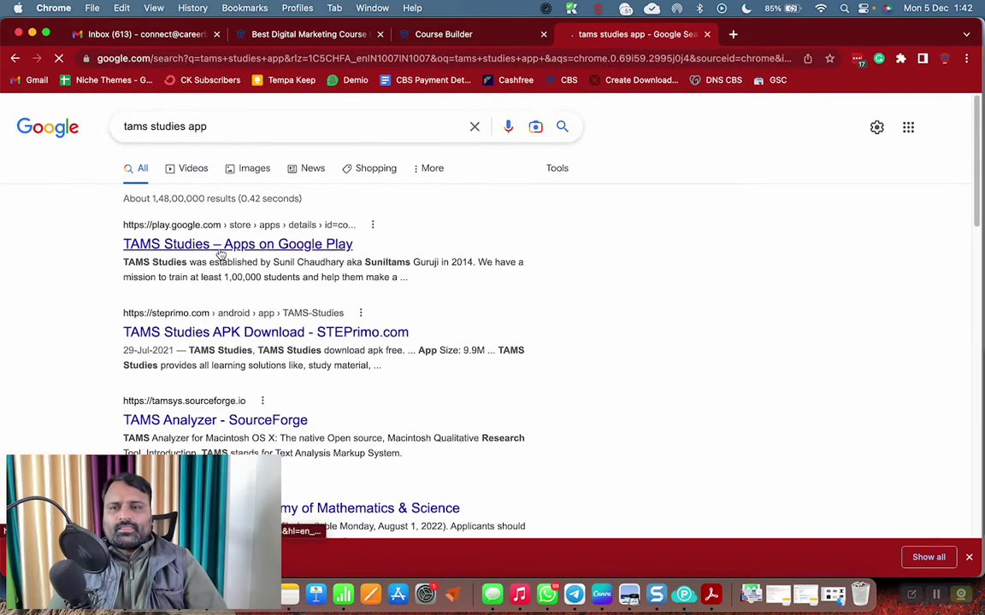
pyautogui.click(218, 248)
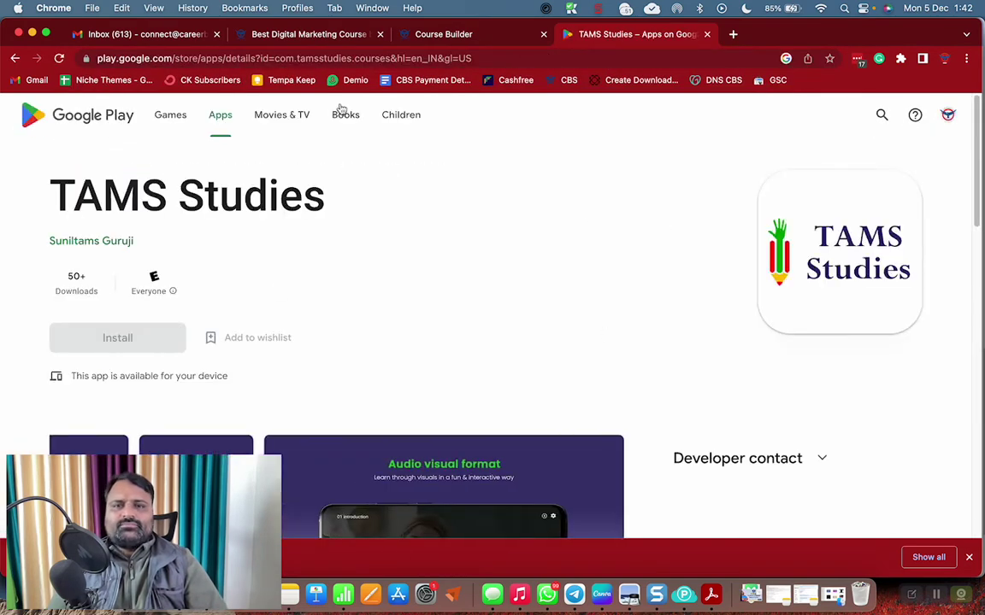
# Strip the language and region parameters from the Play Store link and copy it
pyautogui.click(455, 58)
pyautogui.click(456, 58)
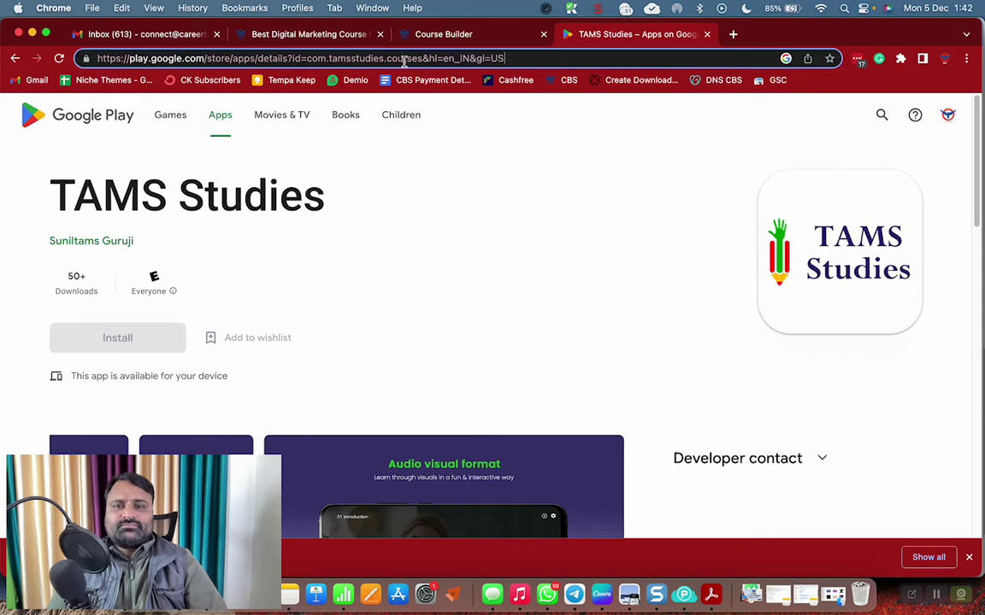
pyautogui.moveTo(422, 58); pyautogui.dragTo(602, 61)
pyautogui.press('BackSpace')
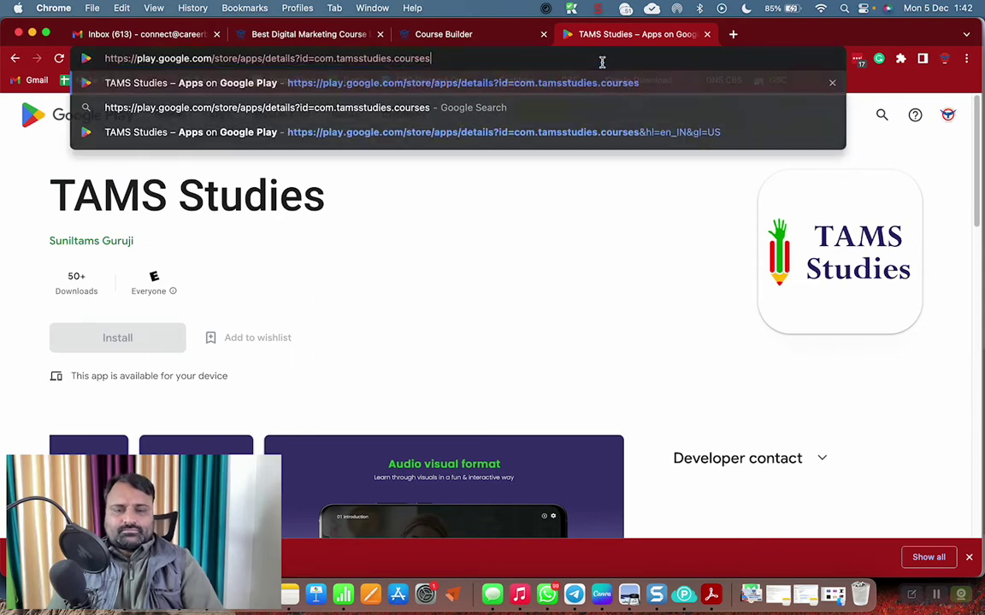
pyautogui.press('Return')
pyautogui.click(581, 60)
pyautogui.press('super+c')
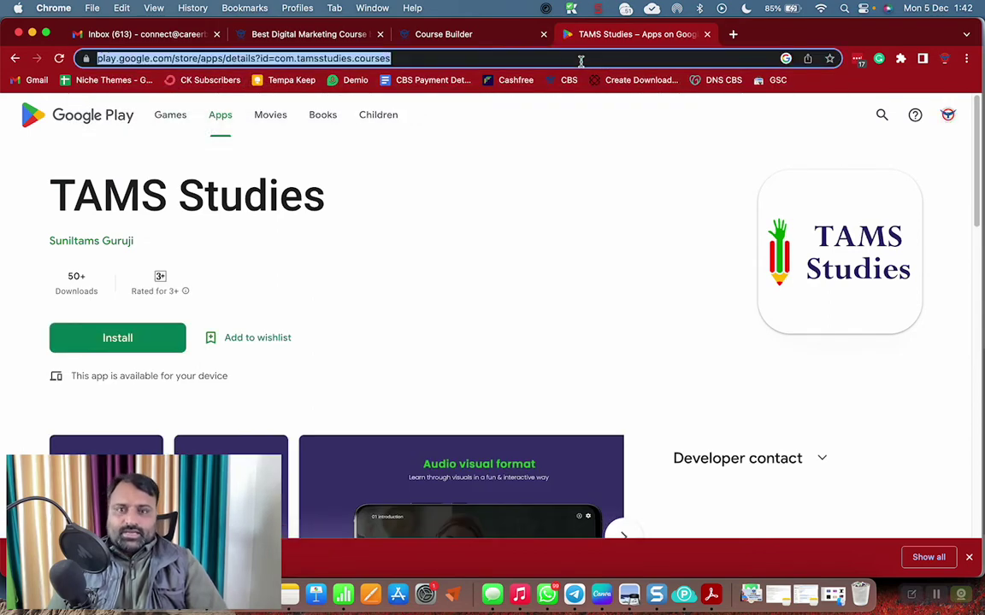
pyautogui.click(445, 36)
# Link the word HERE to the TAMS Studies Play Store URL
pyautogui.doubleClick(460, 389)
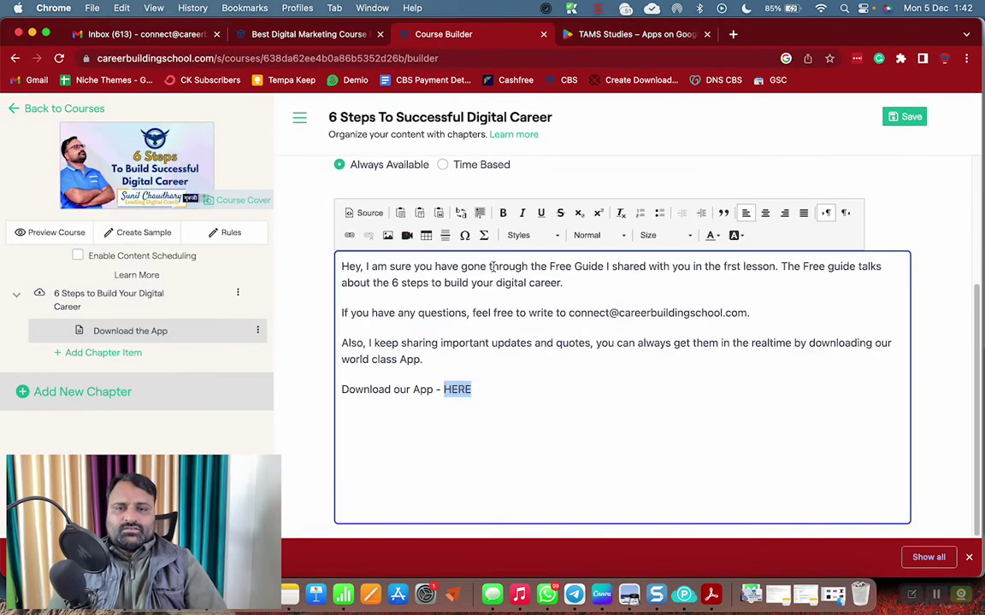
pyautogui.click(349, 235)
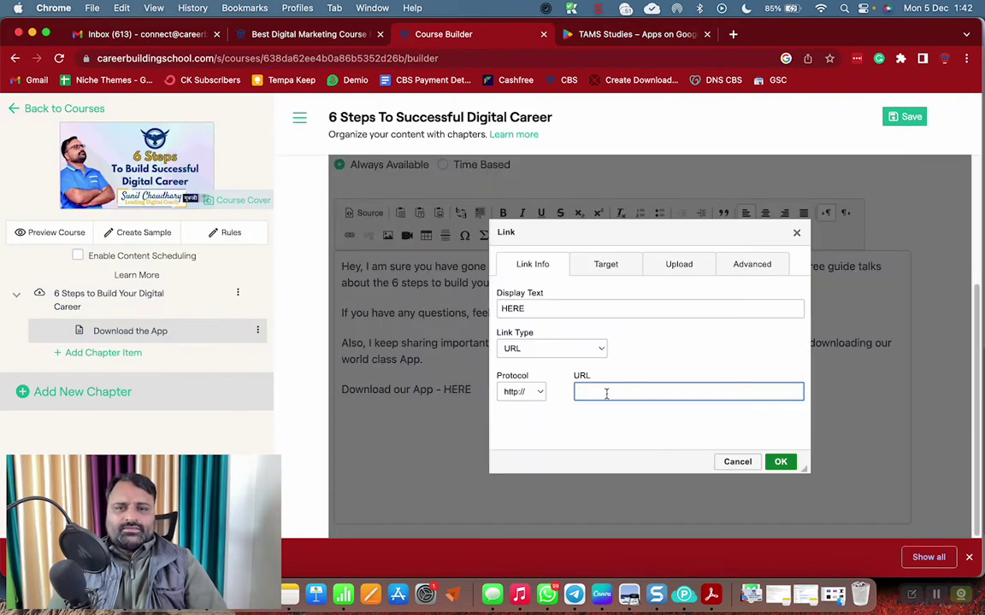
pyautogui.press('super+v')
pyautogui.click(780, 462)
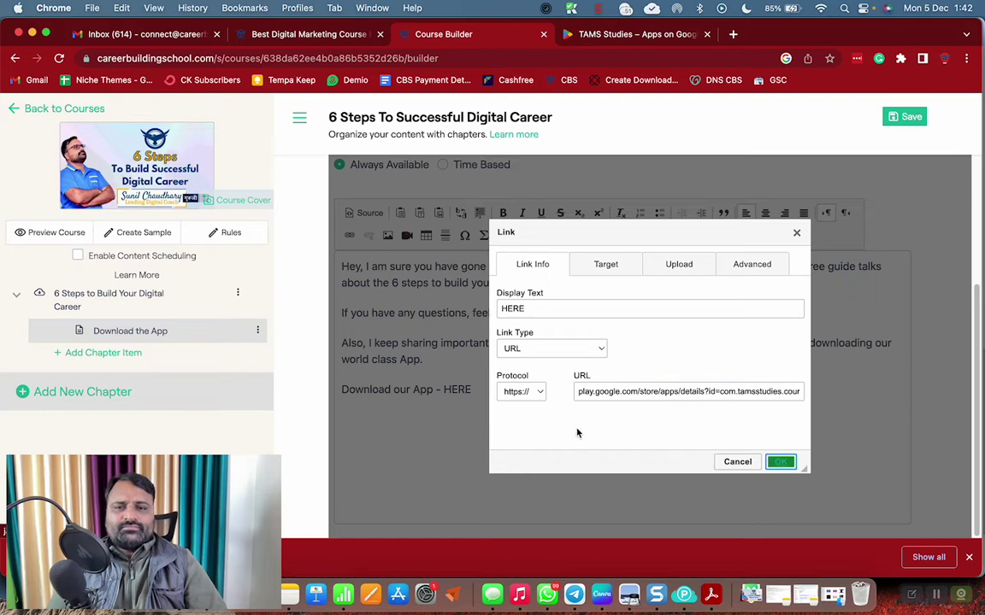
pyautogui.click(779, 463)
# Make the 'Download our App - HERE' line a Heading 2 and centre all lesson text
pyautogui.moveTo(472, 389); pyautogui.dragTo(341, 390)
pyautogui.click(601, 237)
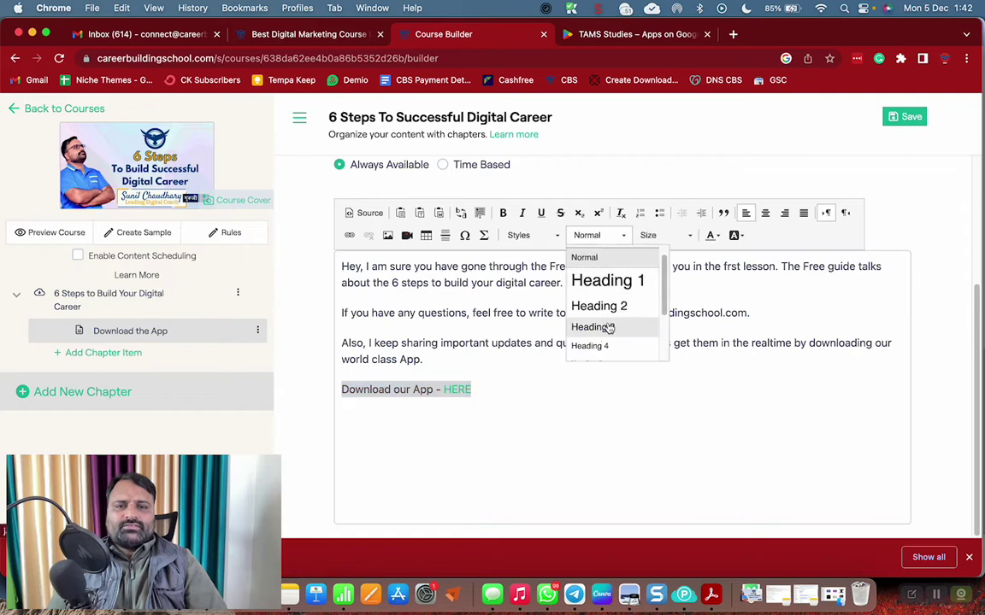
pyautogui.click(607, 323)
pyautogui.click(765, 213)
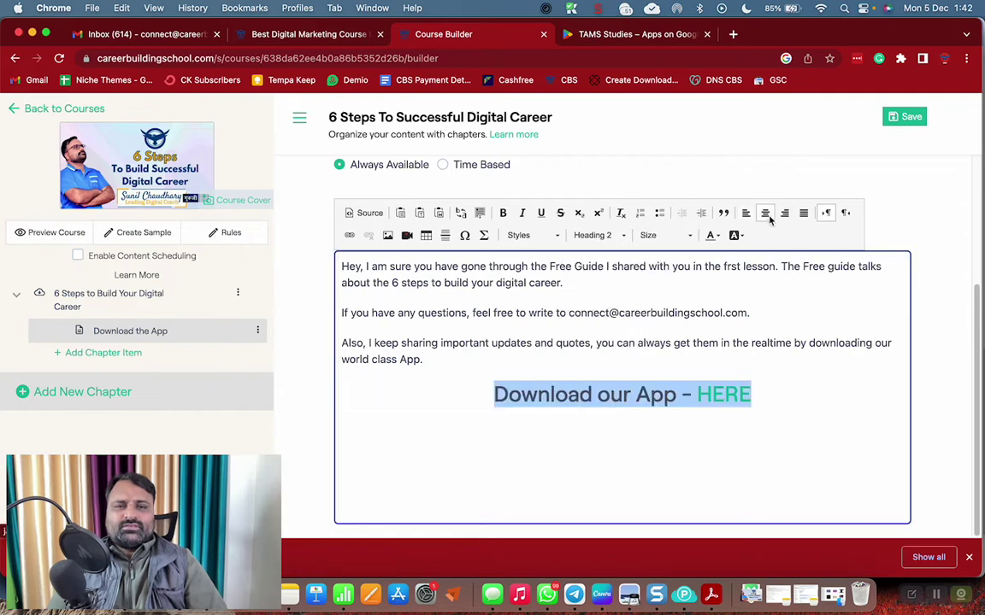
pyautogui.click(742, 323)
pyautogui.press('super+a')
pyautogui.click(765, 213)
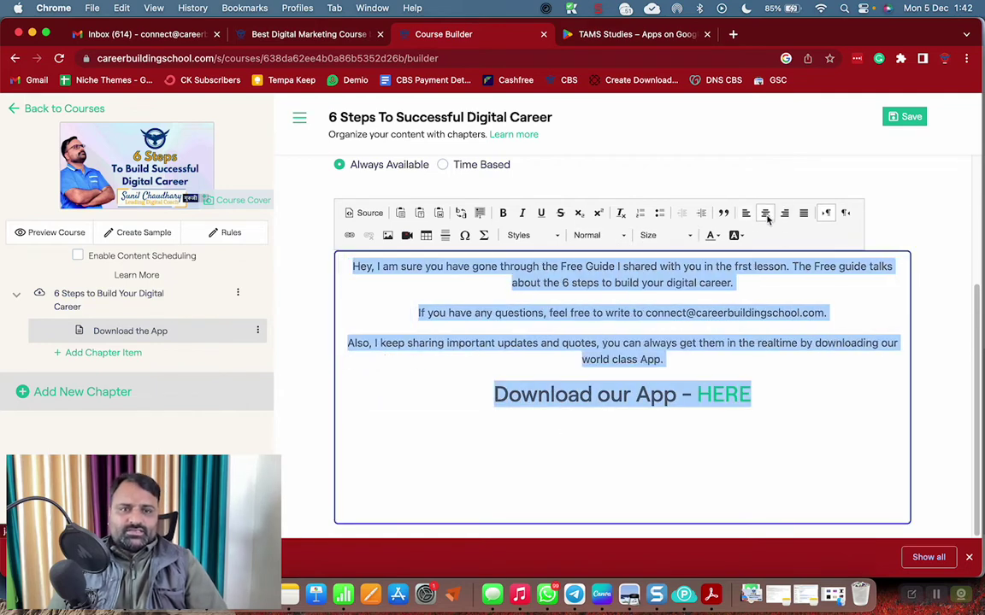
pyautogui.click(373, 261)
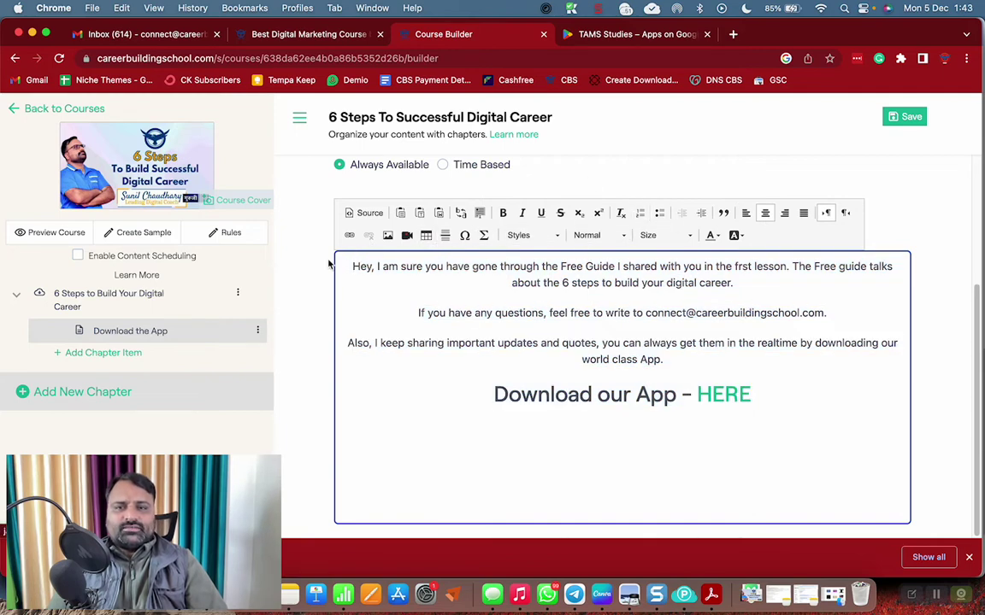
pyautogui.click(388, 235)
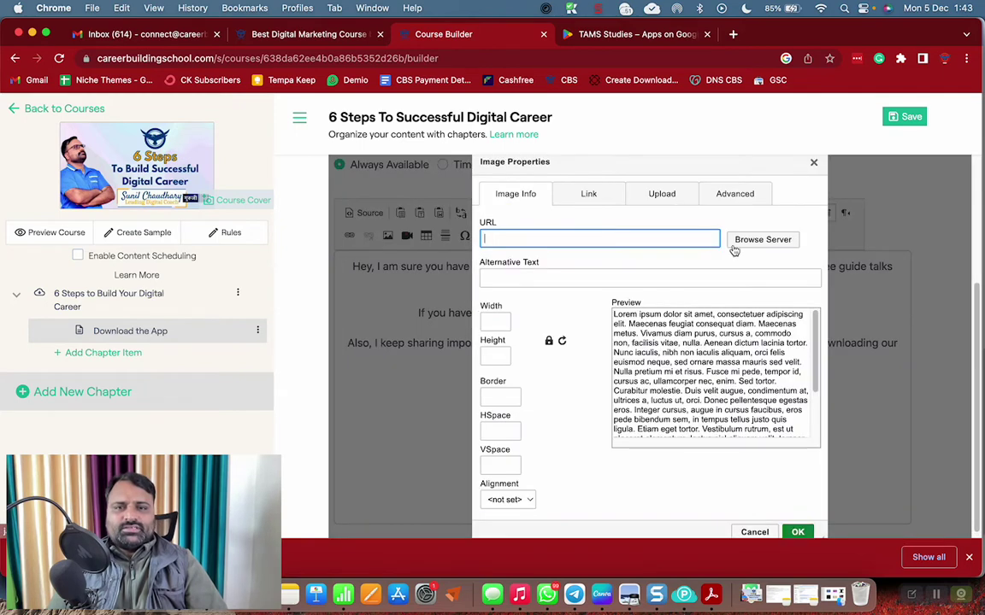
# Upload CBS Buffer Image.png from CBS > Creatives and insert it atop the lesson
pyautogui.click(662, 193)
pyautogui.click(507, 233)
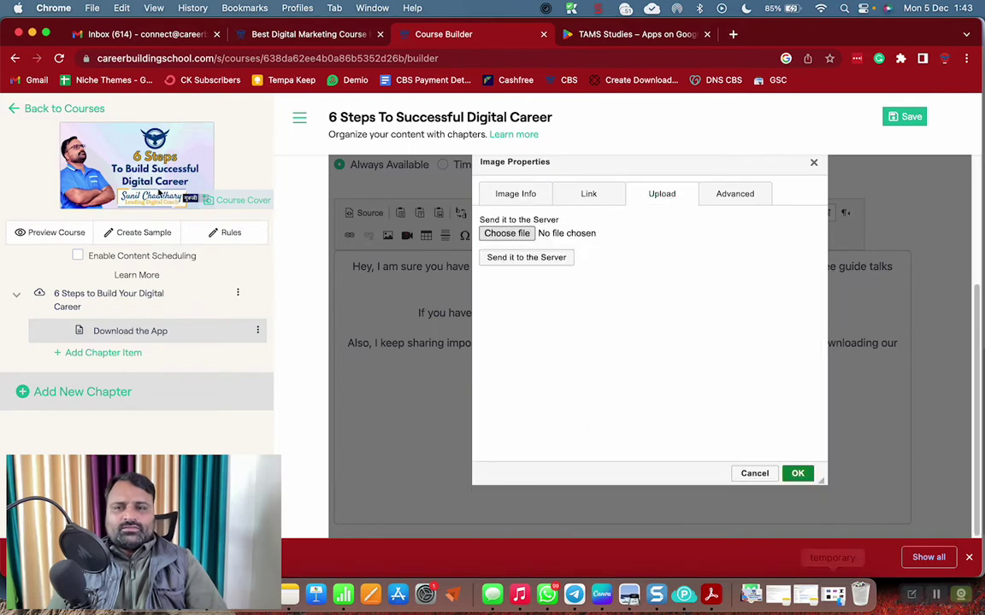
pyautogui.click(68, 221)
pyautogui.doubleClick(454, 155)
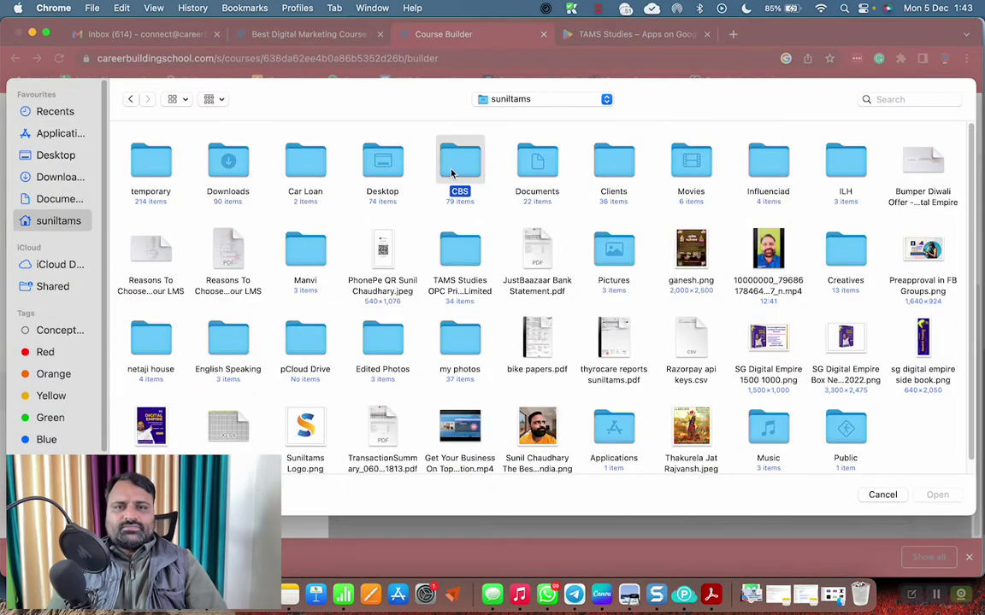
pyautogui.click(167, 172)
pyautogui.doubleClick(167, 173)
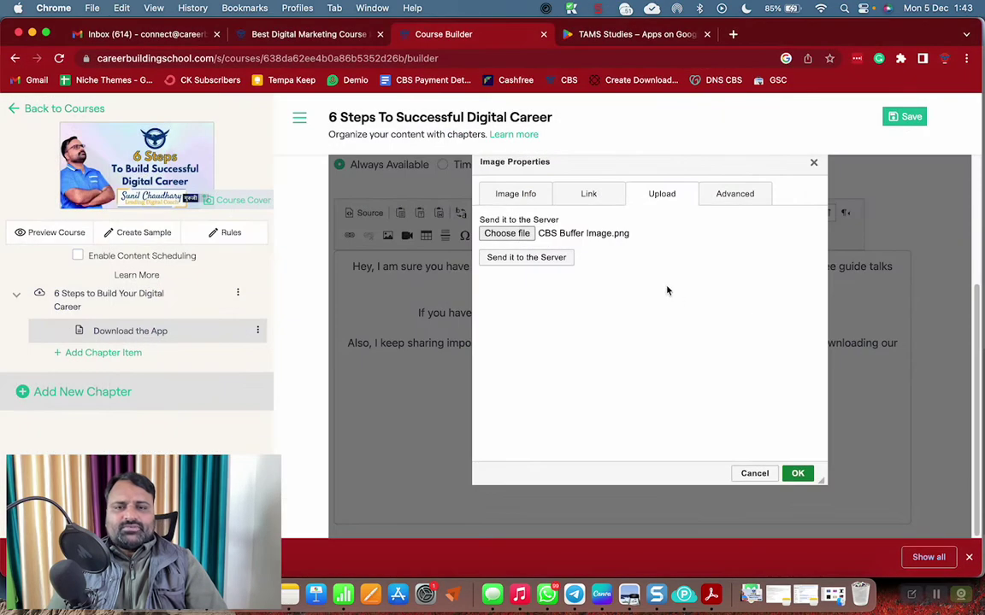
pyautogui.click(560, 258)
pyautogui.click(800, 532)
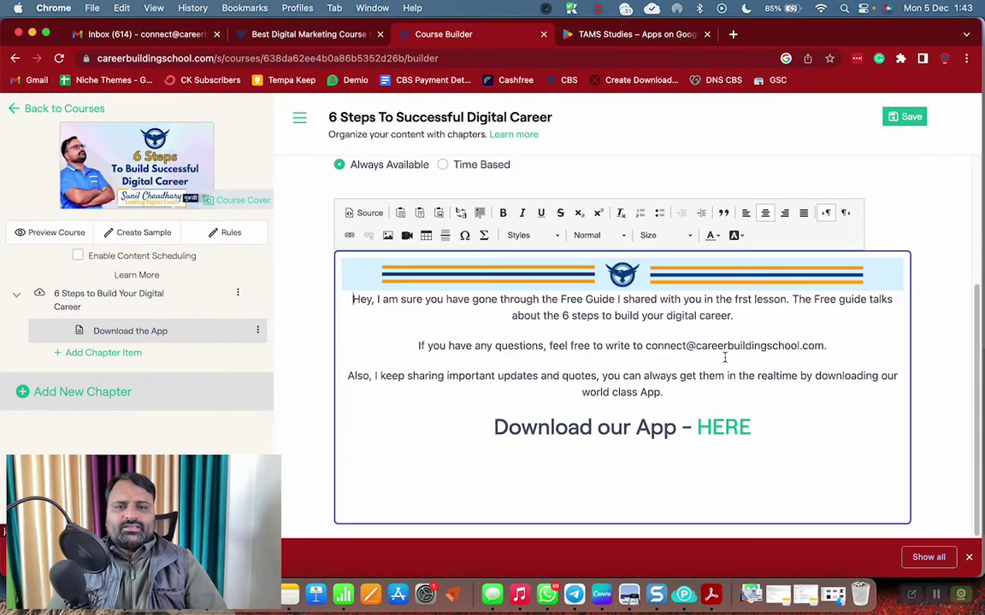
pyautogui.click(792, 264)
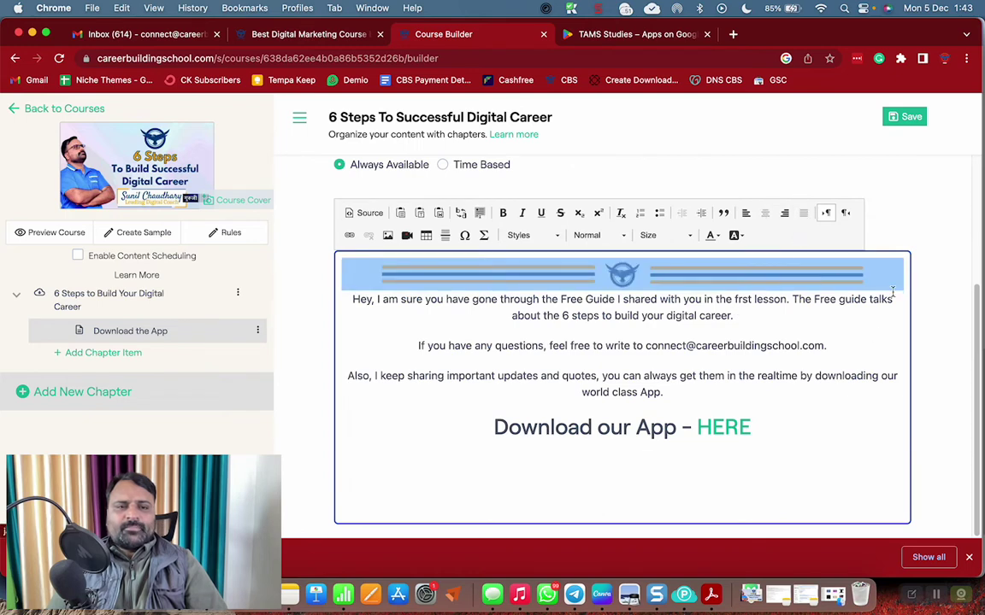
# Paste a copy of the banner on a new line below the download heading
pyautogui.click(773, 423)
pyautogui.press('Return')
pyautogui.press('cmd+v')
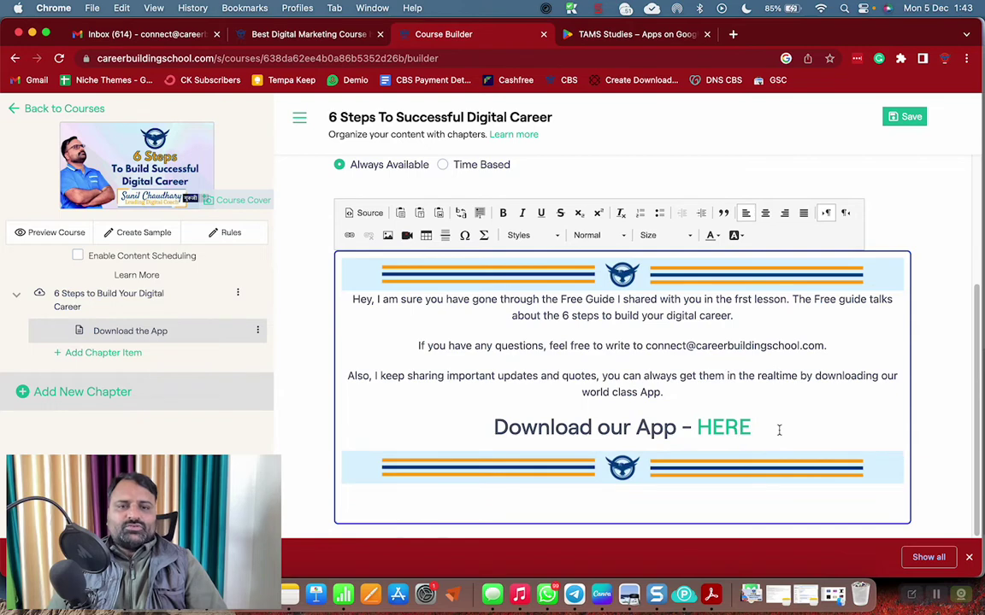
# Select the banner and body paragraphs and set their font size to 16
pyautogui.tripleClick(639, 301)
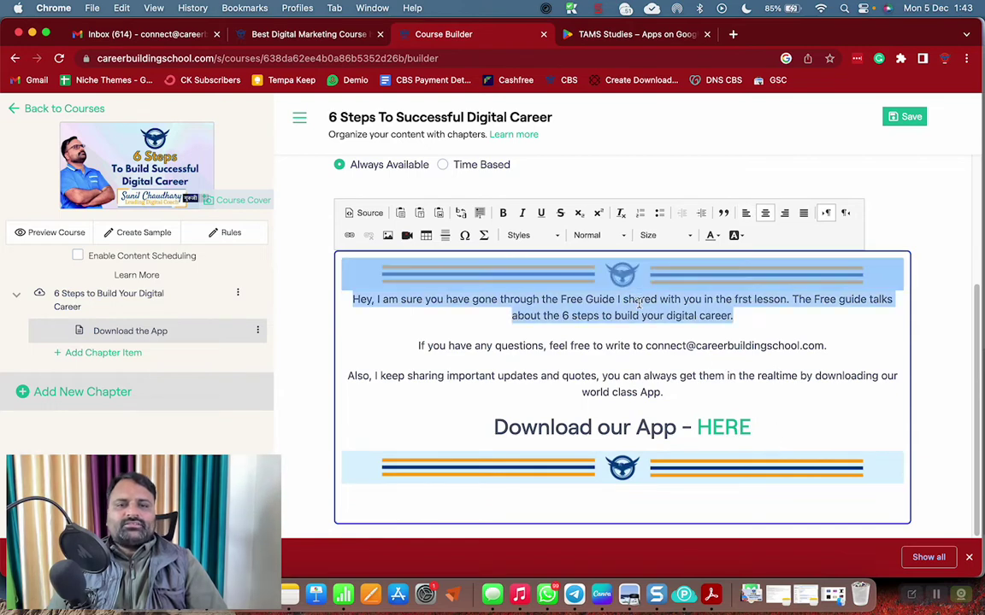
pyautogui.moveTo(640, 300); pyautogui.dragTo(665, 393)
pyautogui.click(665, 235)
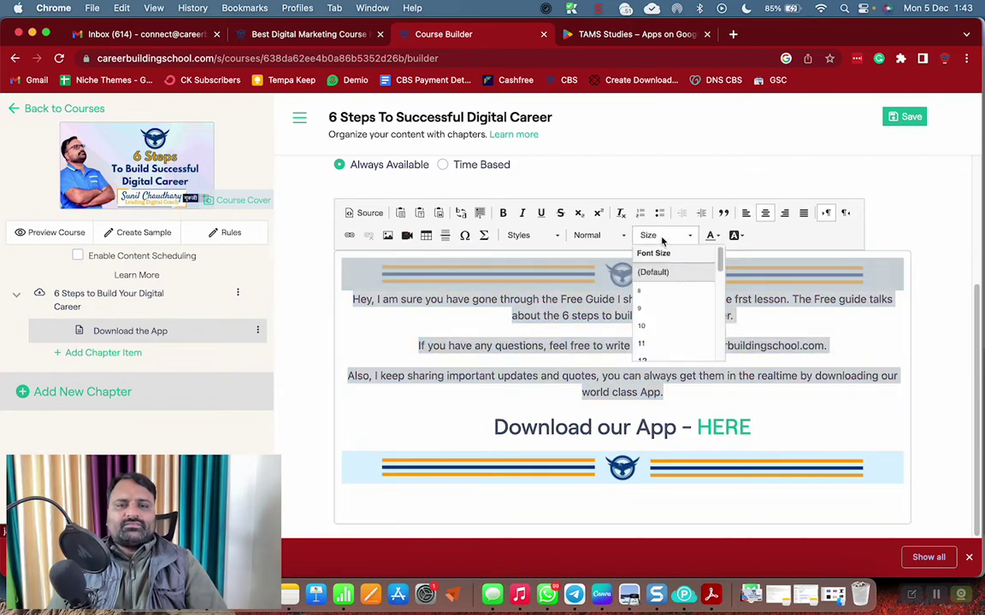
pyautogui.scroll(-3, 671, 333)
pyautogui.click(664, 318)
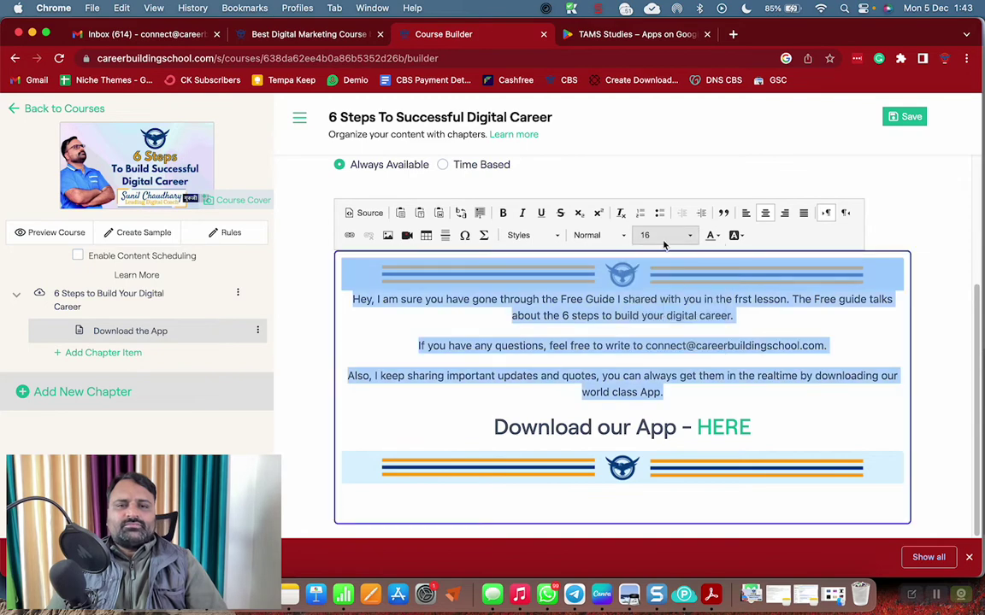
pyautogui.click(664, 242)
# Change the text size to 20 and colour the first paragraph dark blue 004488
pyautogui.click(659, 348)
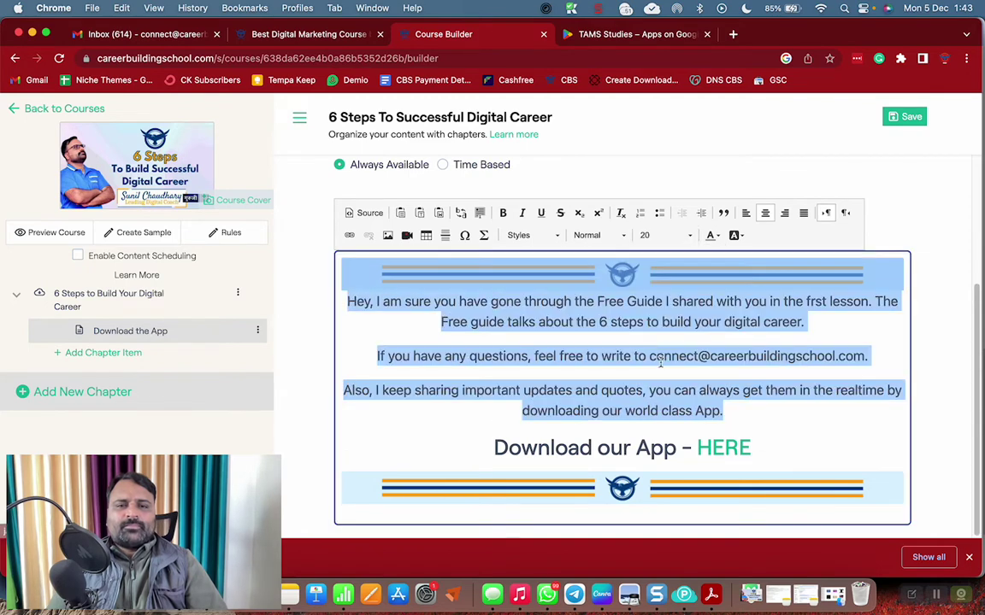
pyautogui.click(662, 359)
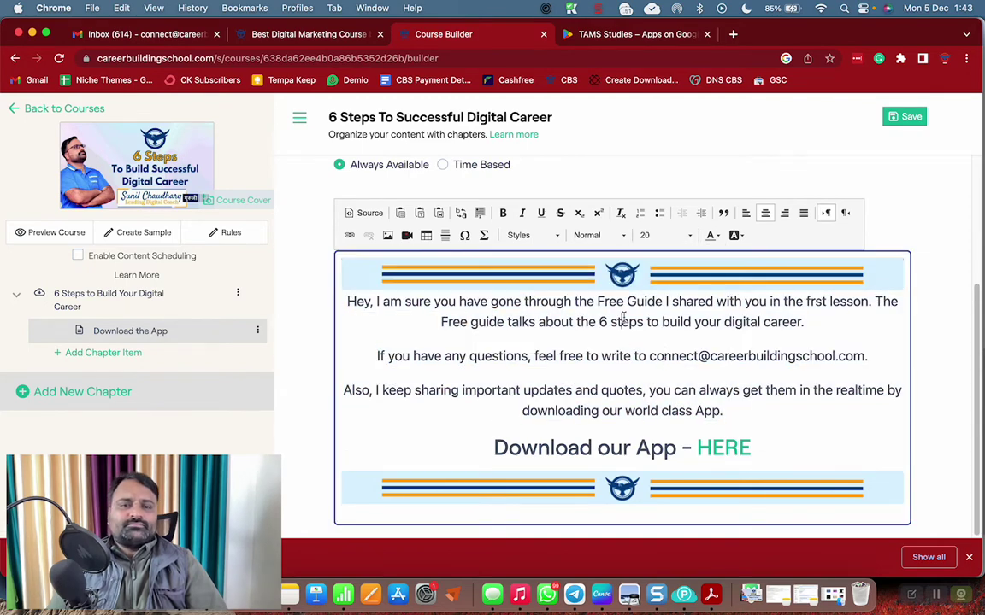
pyautogui.tripleClick(562, 289)
pyautogui.click(710, 235)
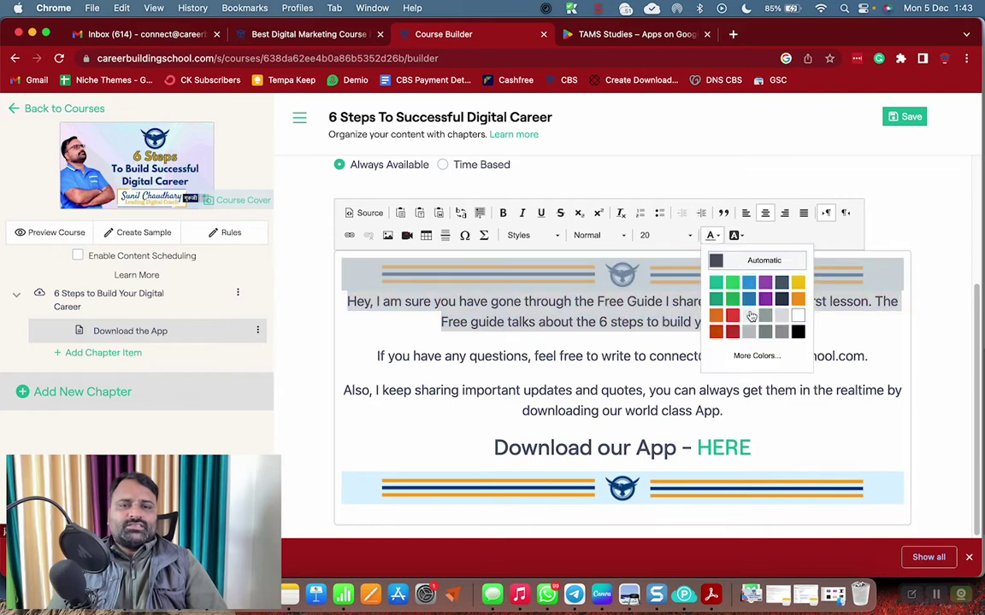
pyautogui.click(756, 355)
pyautogui.click(746, 386)
pyautogui.write('004488')
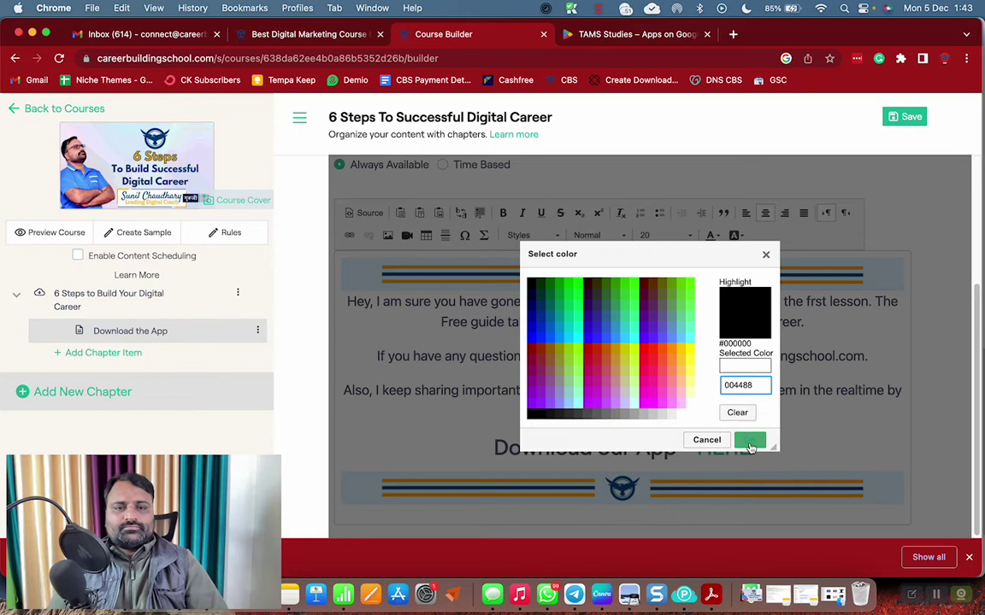
pyautogui.press('Return')
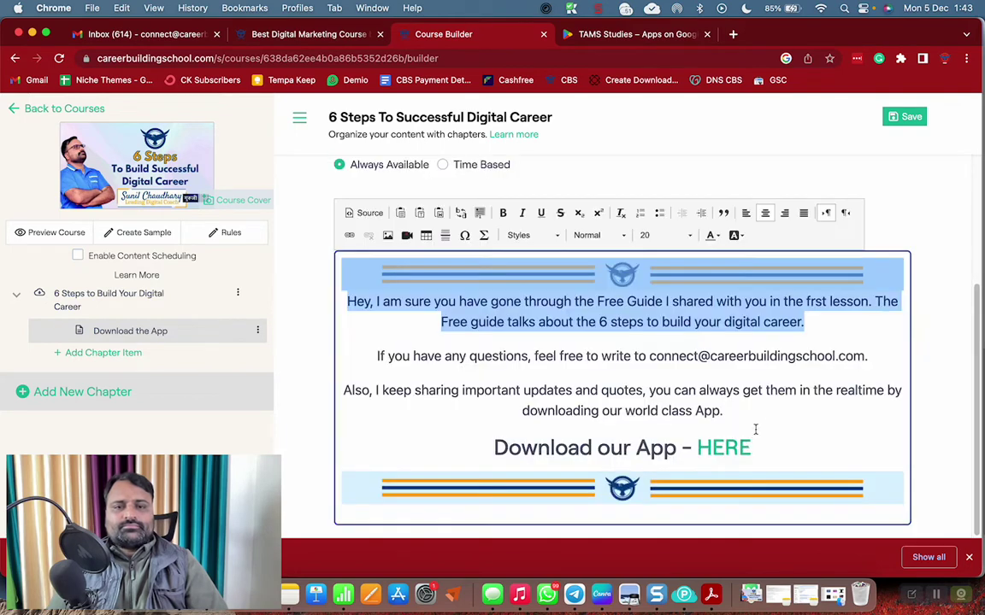
pyautogui.click(675, 359)
pyautogui.click(645, 406)
# Colour the app-download paragraph 004488 as well and save the lesson
pyautogui.tripleClick(645, 406)
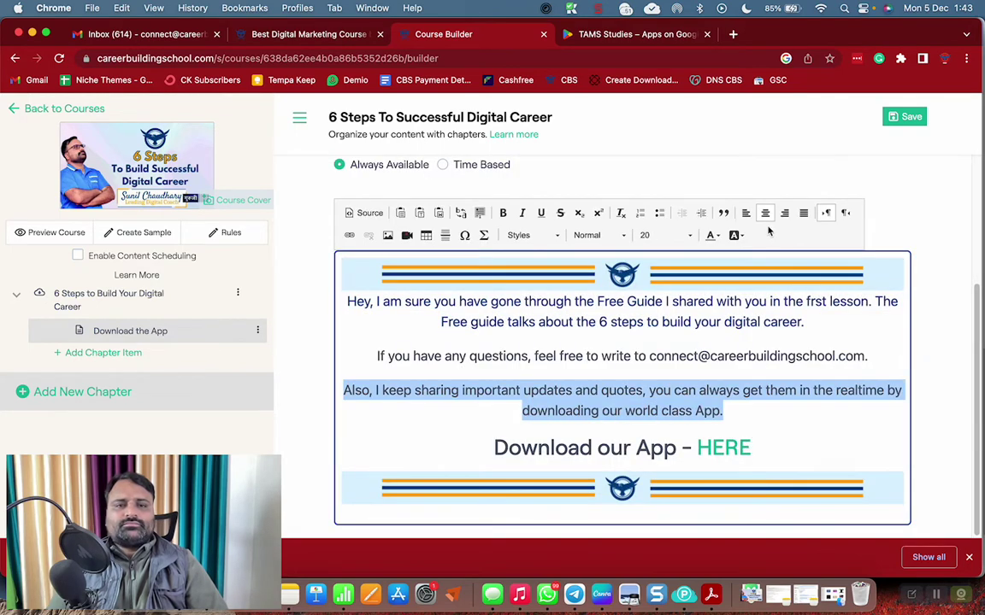
pyautogui.click(711, 235)
pyautogui.click(755, 353)
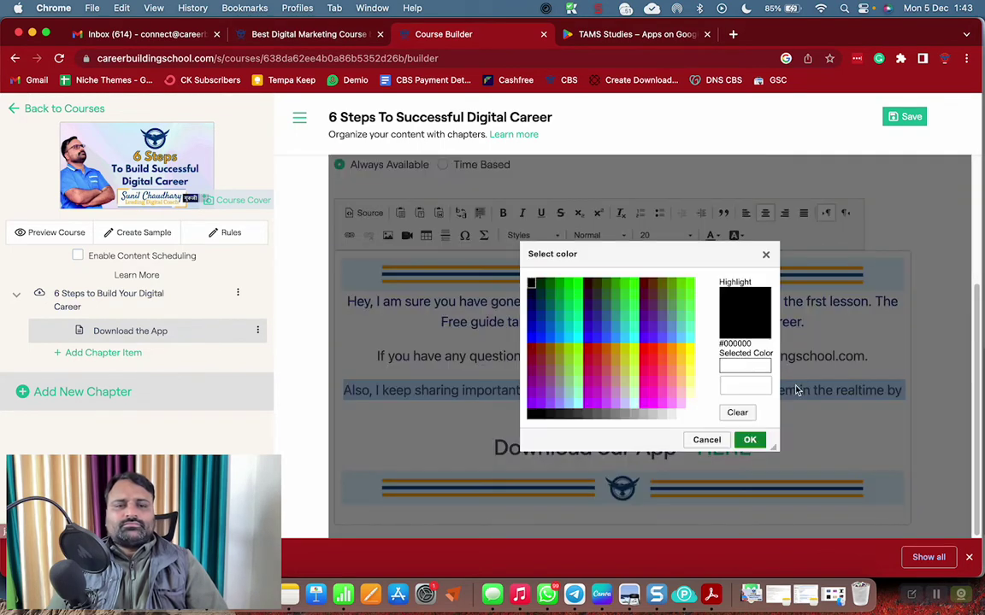
pyautogui.click(744, 386)
pyautogui.write('004488')
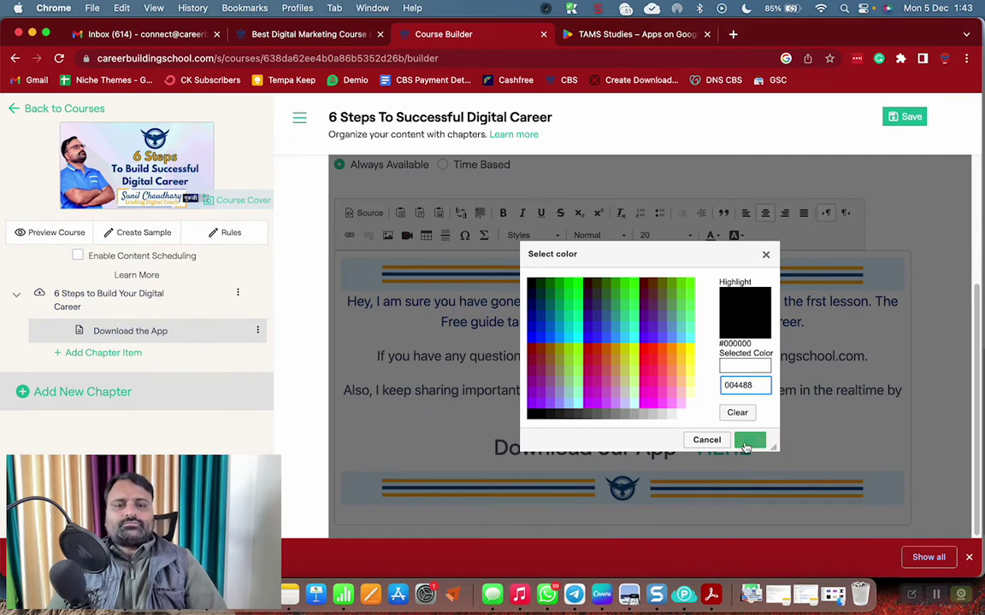
pyautogui.click(749, 440)
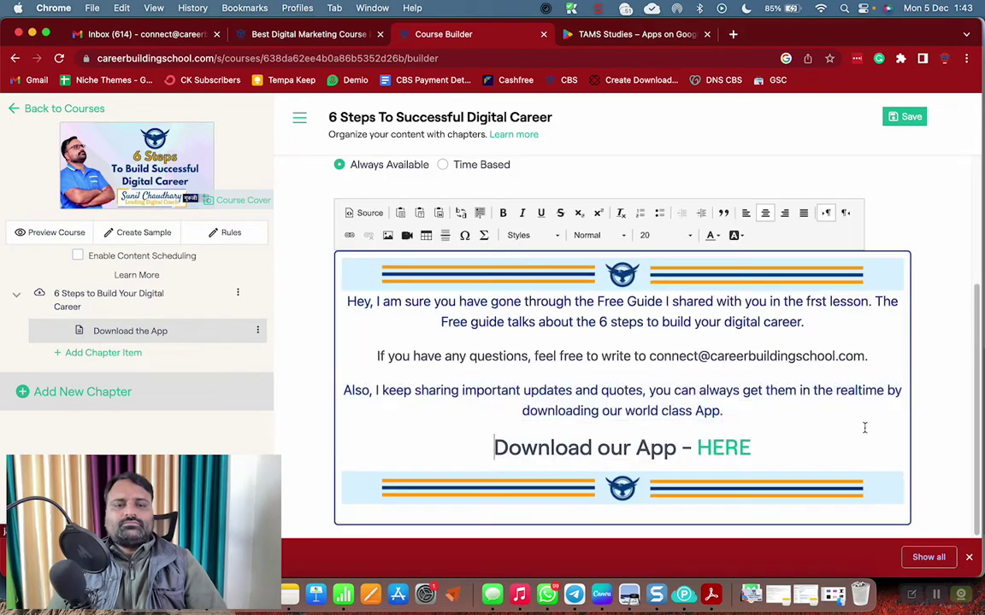
pyautogui.click(908, 118)
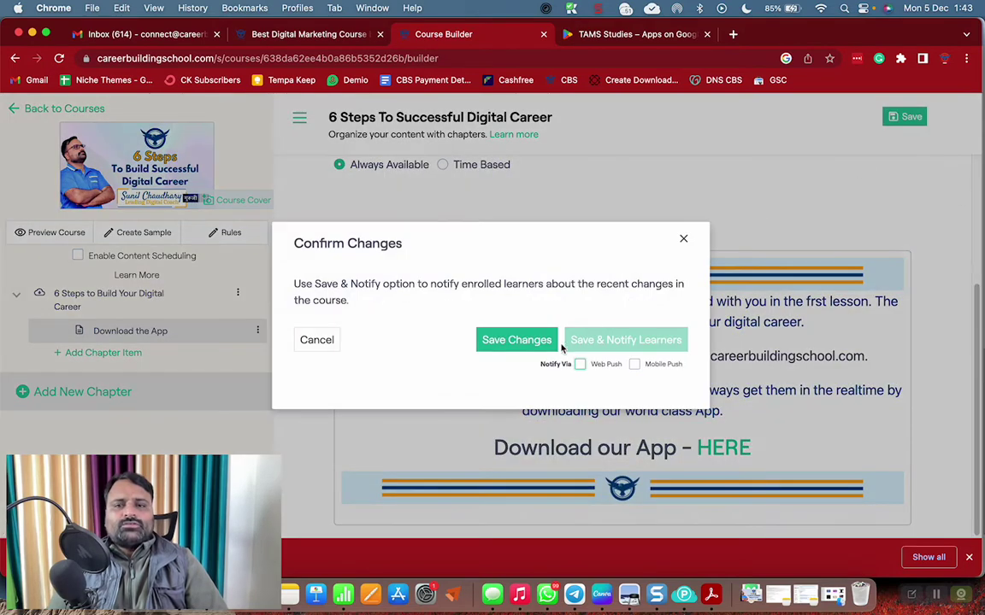
# Save the recoloured lesson without notifying learners and reopen its content for editing
pyautogui.click(553, 342)
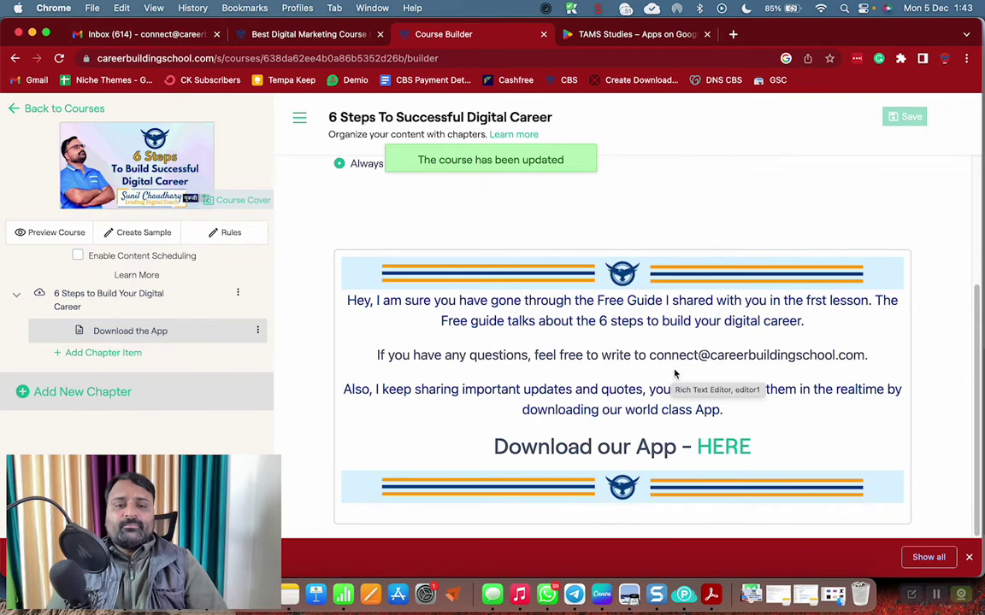
pyautogui.click(653, 349)
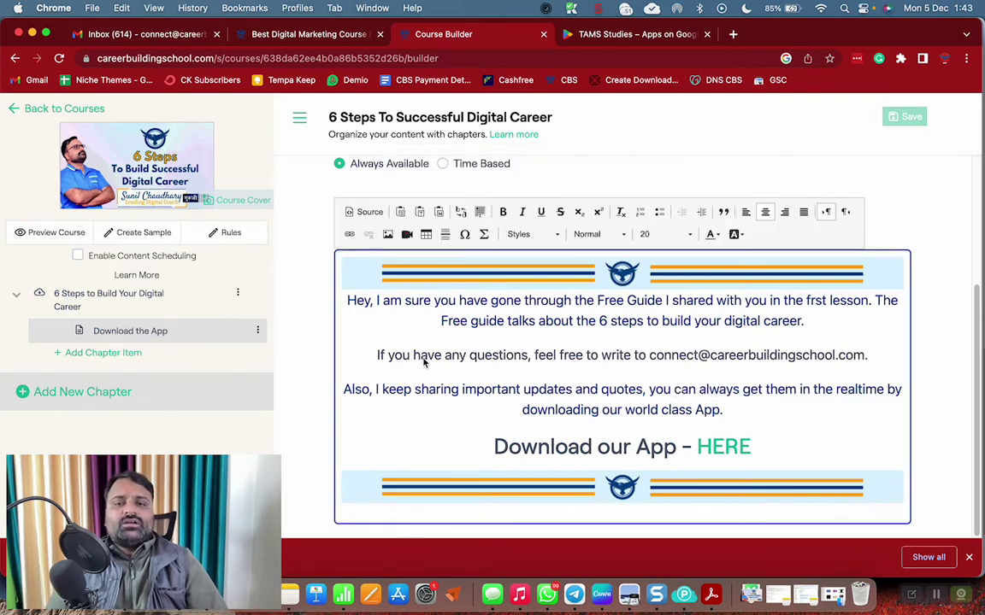
pyautogui.click(555, 357)
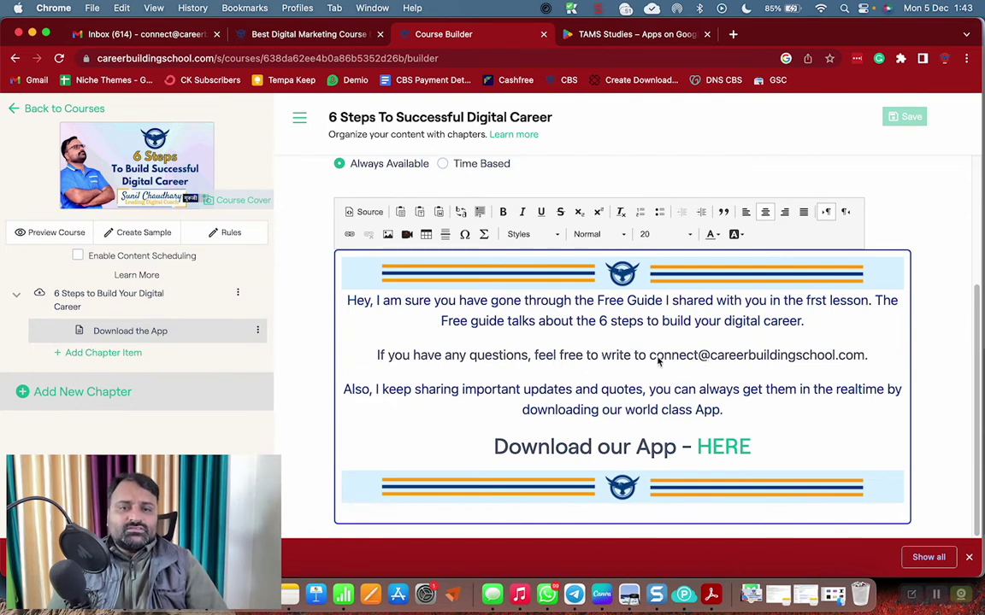
pyautogui.moveTo(652, 360); pyautogui.dragTo(867, 362)
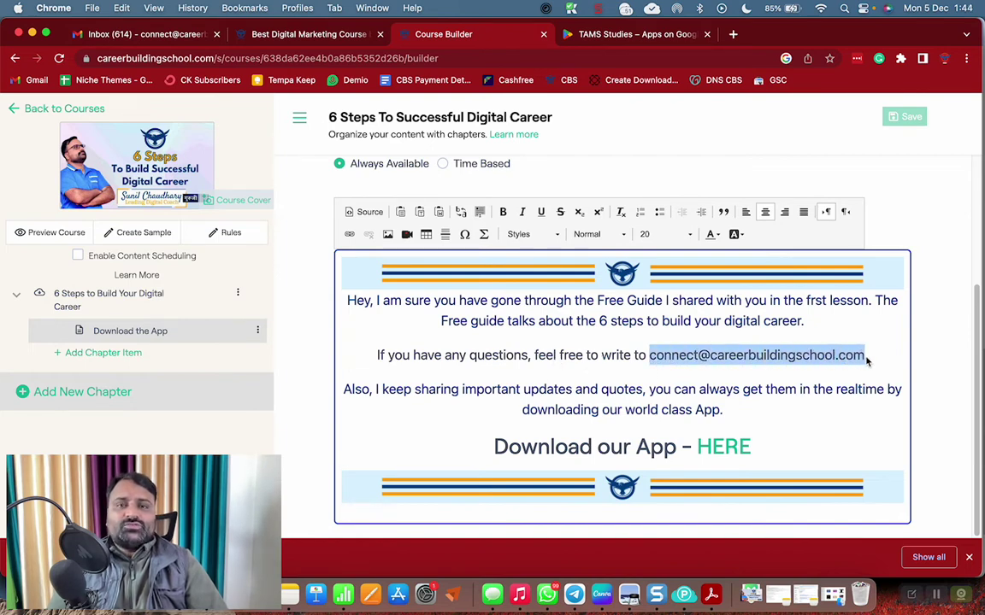
pyautogui.press('Left')
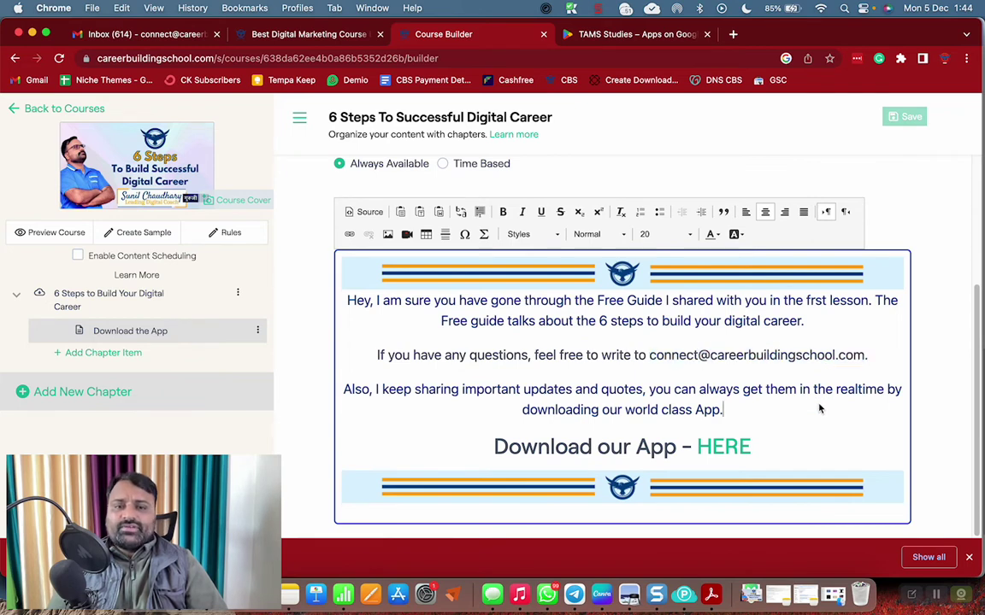
# Check the HERE link's URL in the download heading, then make HERE bold
pyautogui.click(631, 453)
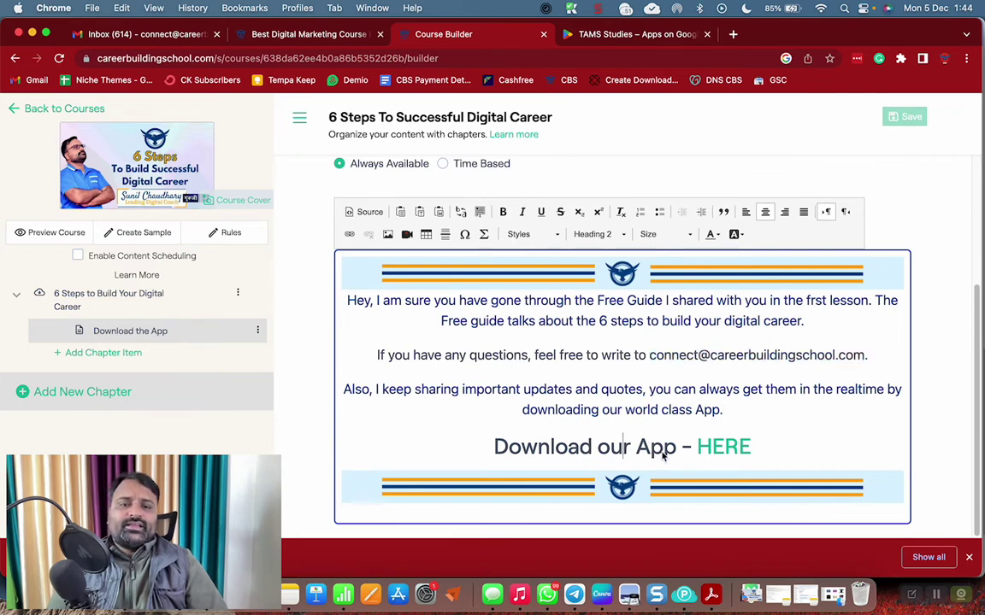
pyautogui.doubleClick(723, 447)
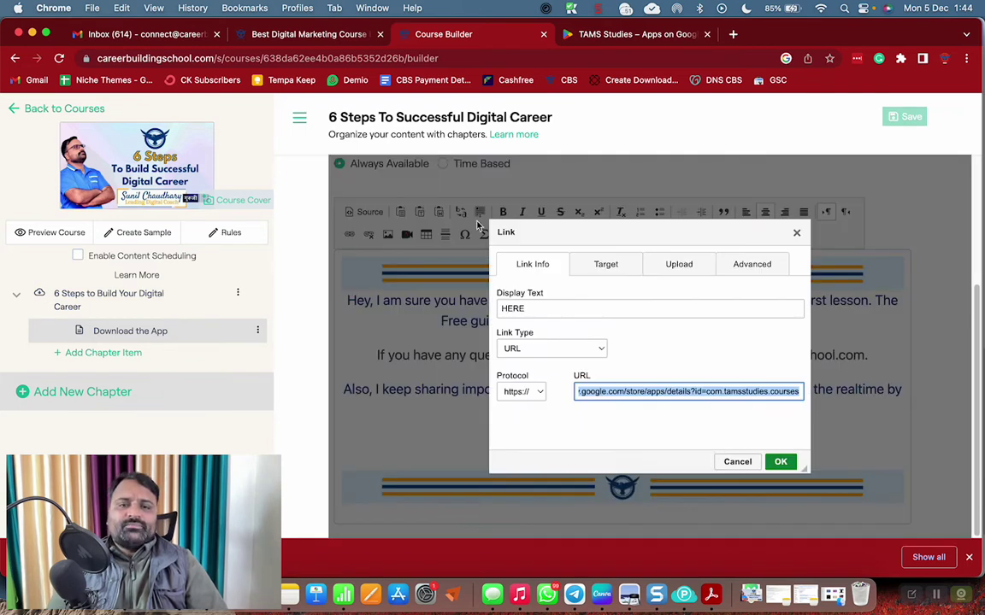
pyautogui.click(796, 233)
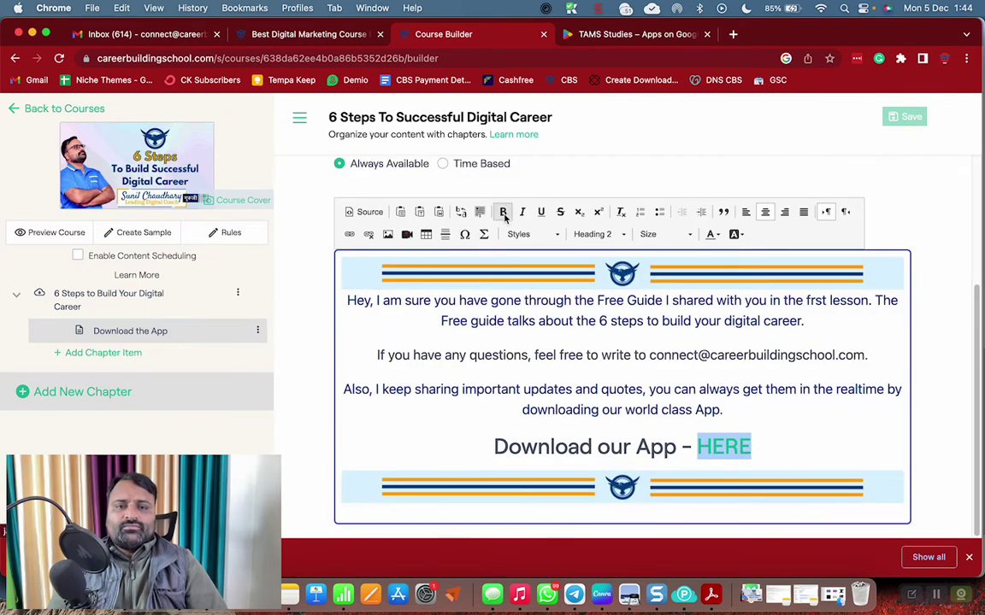
pyautogui.click(709, 353)
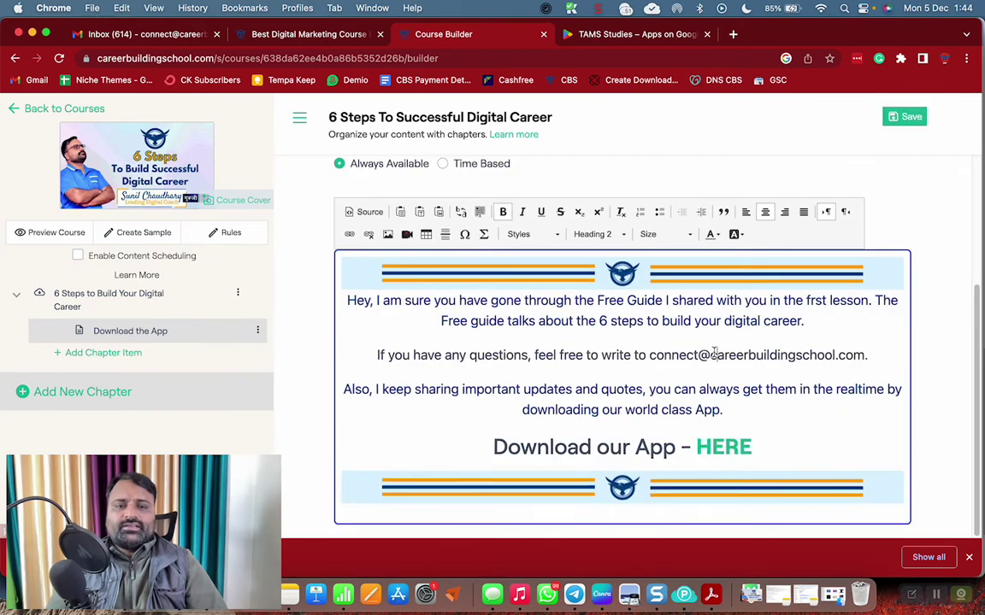
# Add the line 'Make Sure You Always Check the Push Notifications on Your Smart Phone' below the heading
pyautogui.click(794, 455)
pyautogui.press('Return')
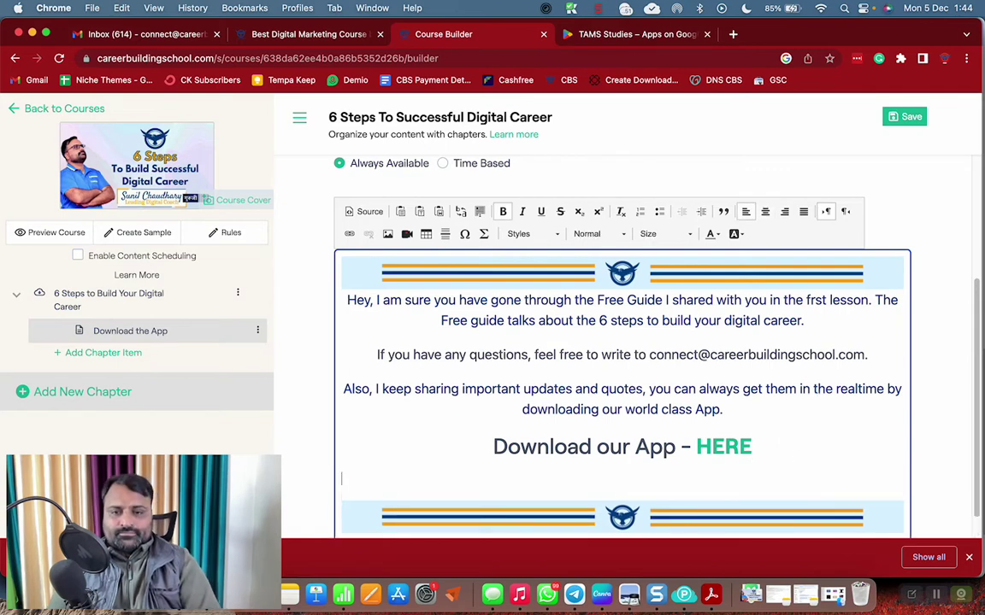
pyautogui.write('Make Sure ')
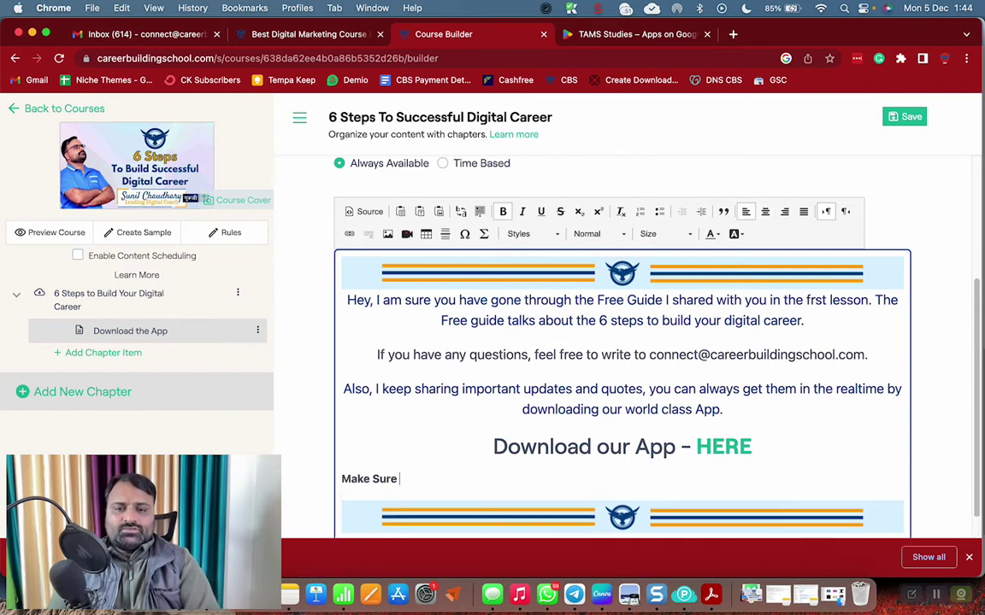
pyautogui.write('You Always Ch')
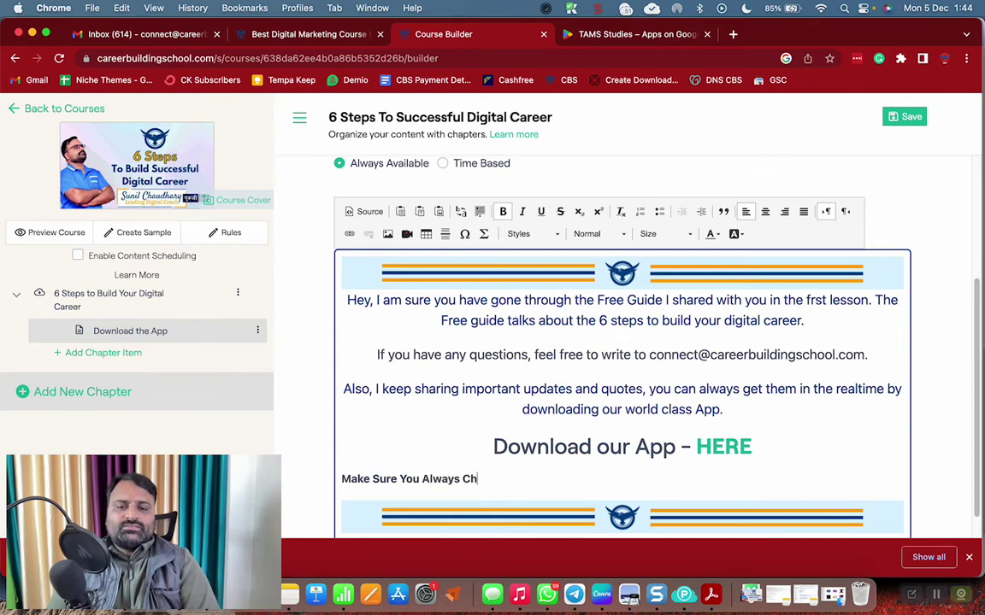
pyautogui.write('eck the Push')
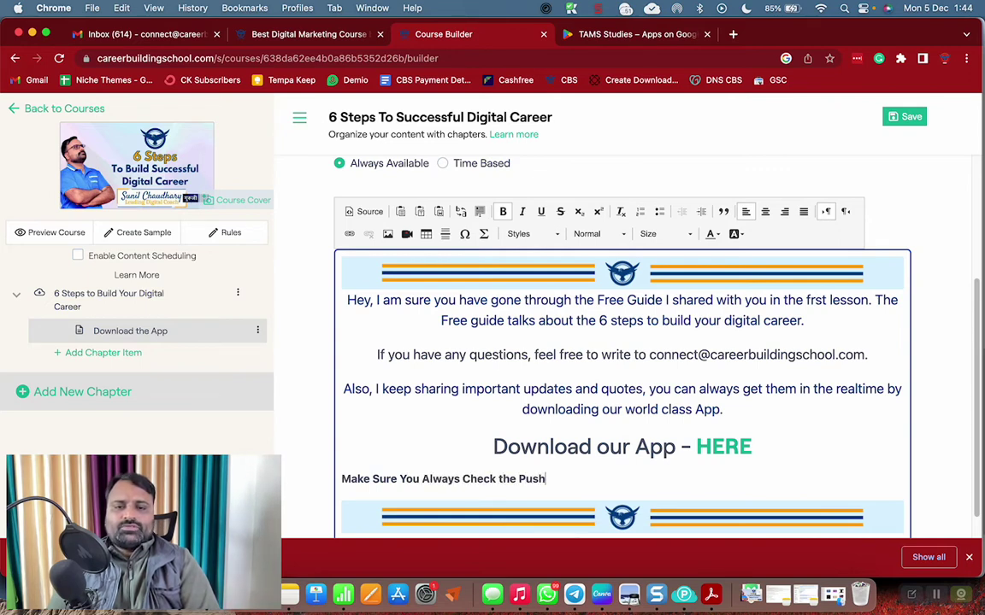
pyautogui.write(' Notifica')
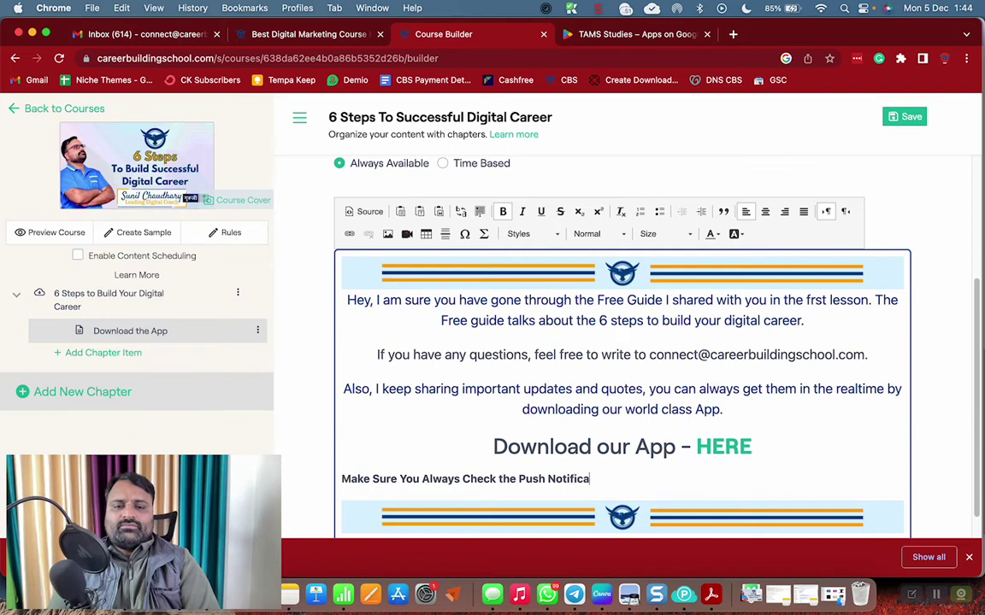
pyautogui.write('tions on Your')
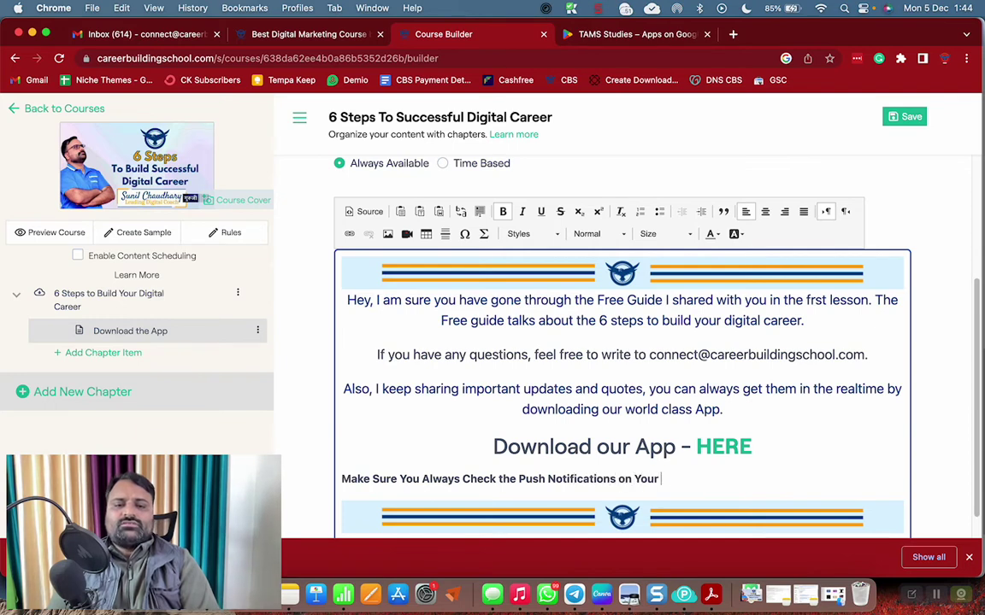
pyautogui.write(' Phone')
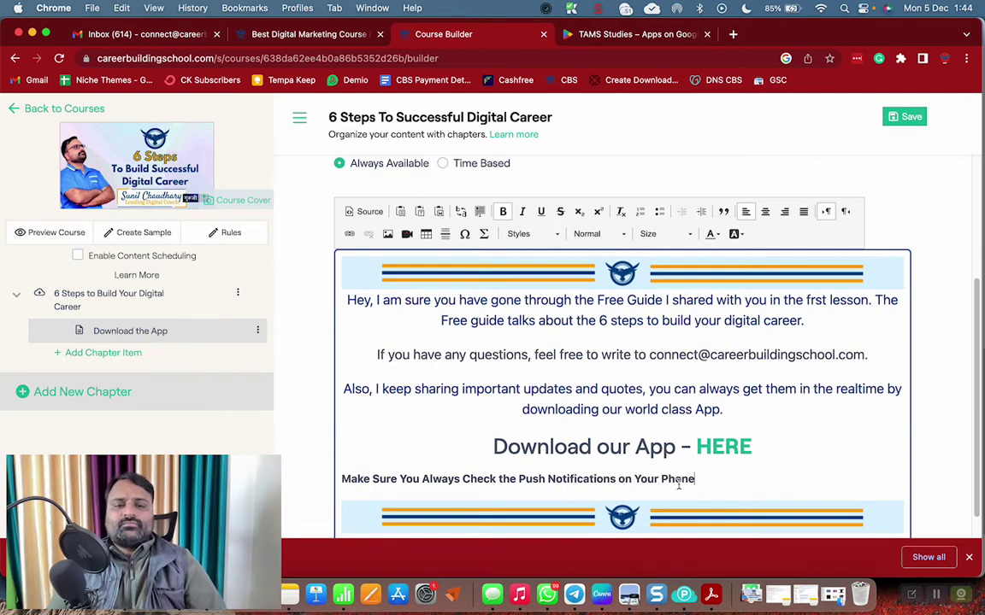
pyautogui.doubleClick(675, 480)
pyautogui.press('Left')
pyautogui.write('Smart')
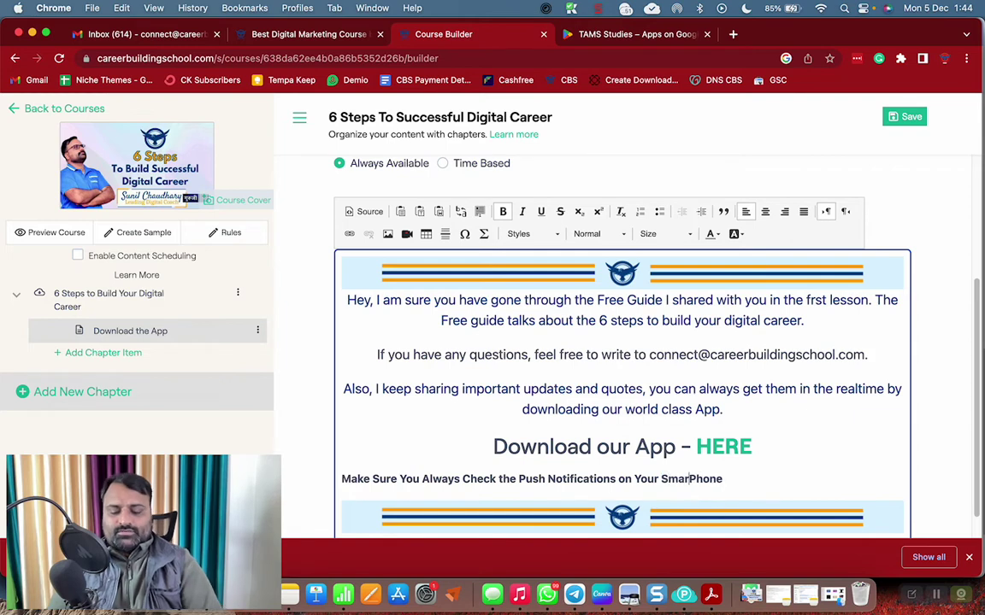
# Centre the push-notification line and colour it red
pyautogui.tripleClick(705, 481)
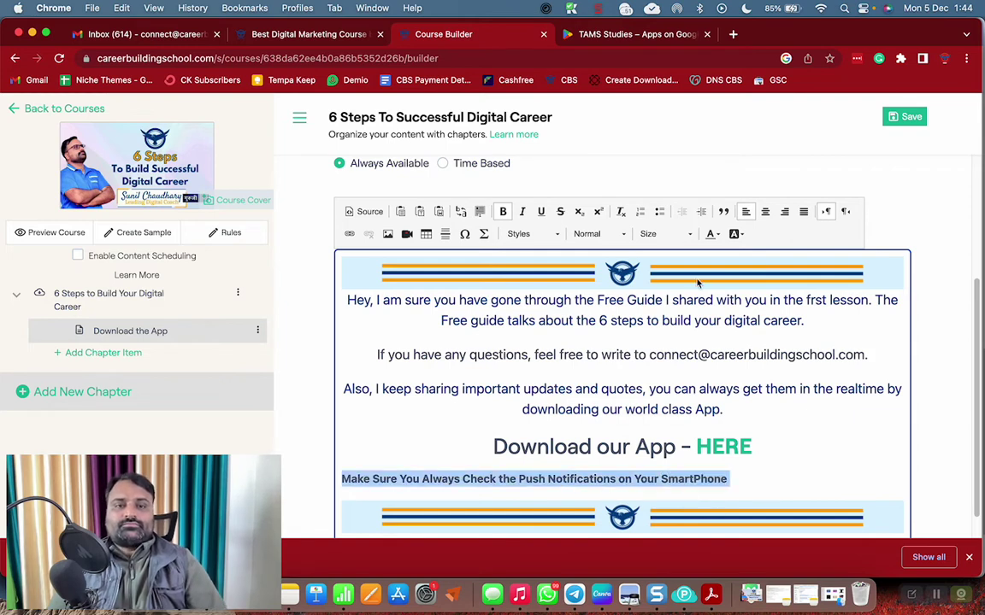
pyautogui.click(765, 211)
pyautogui.click(716, 234)
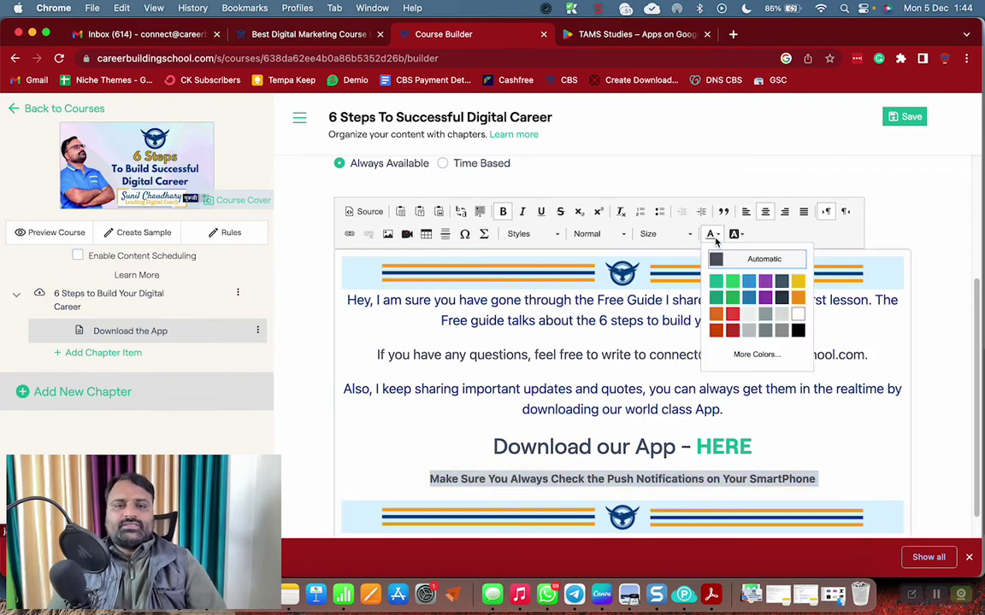
pyautogui.click(733, 331)
pyautogui.click(760, 389)
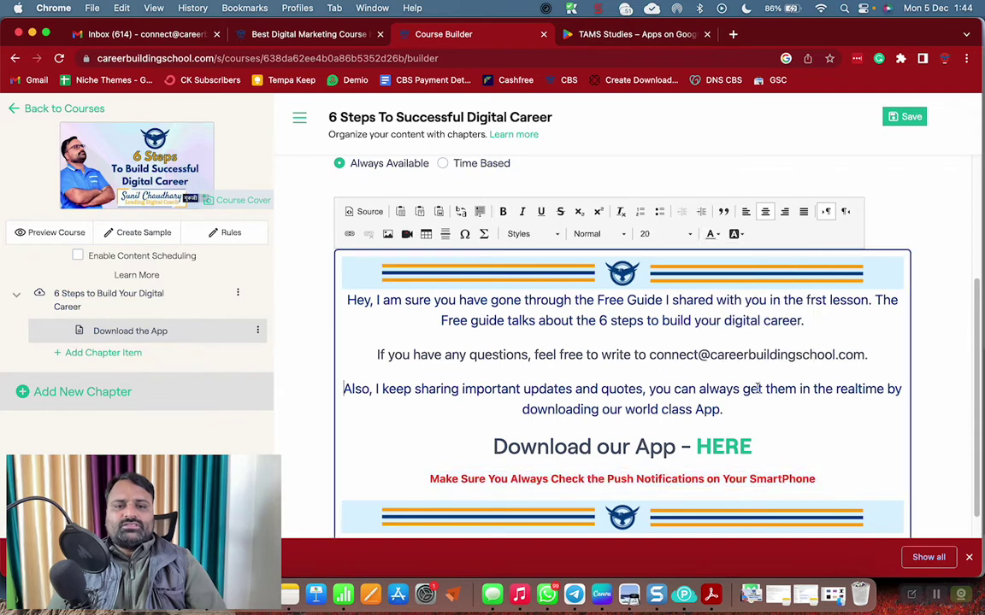
# Set the push-notification line to size 20 and save the course changes
pyautogui.tripleClick(689, 481)
pyautogui.click(654, 233)
pyautogui.scroll(-5, 654, 316)
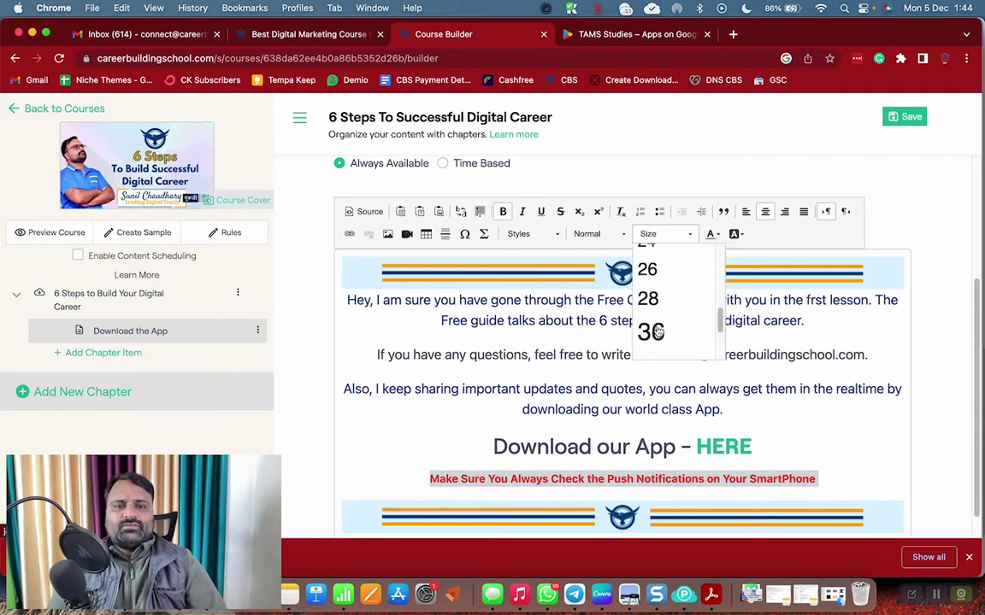
pyautogui.scroll(3, 659, 288)
pyautogui.click(659, 323)
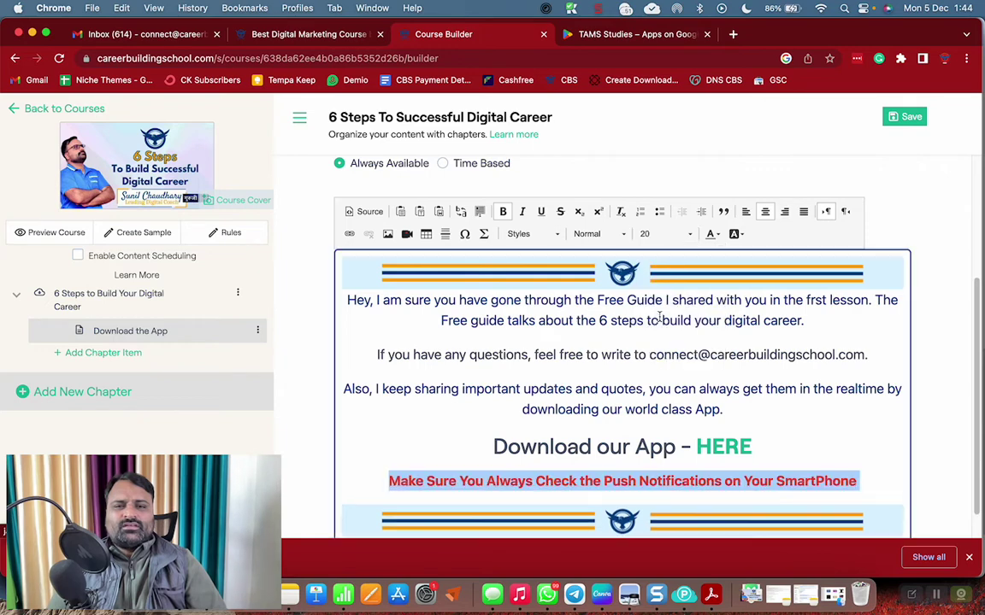
pyautogui.click(764, 380)
pyautogui.click(905, 116)
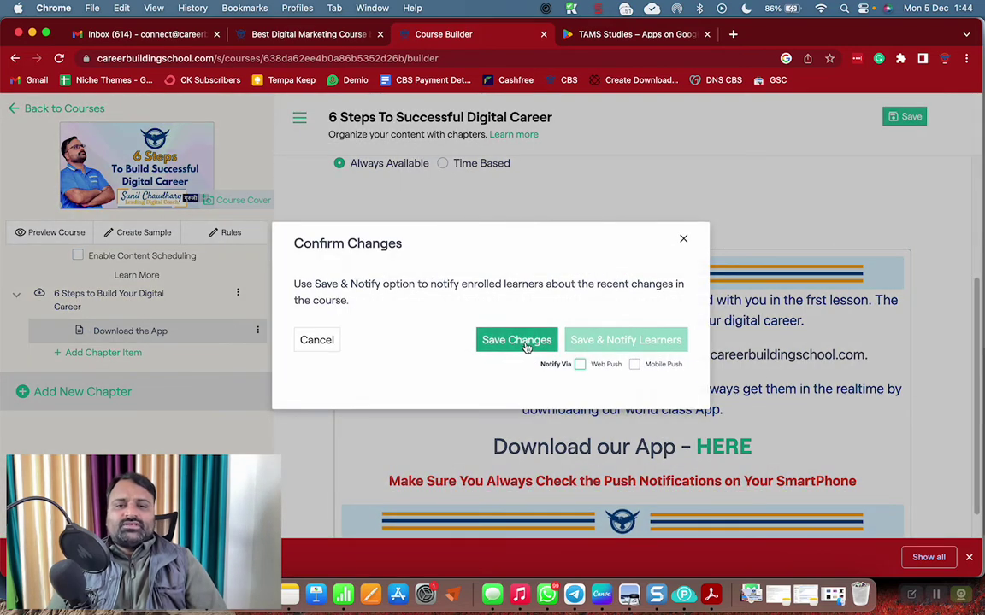
pyautogui.click(523, 343)
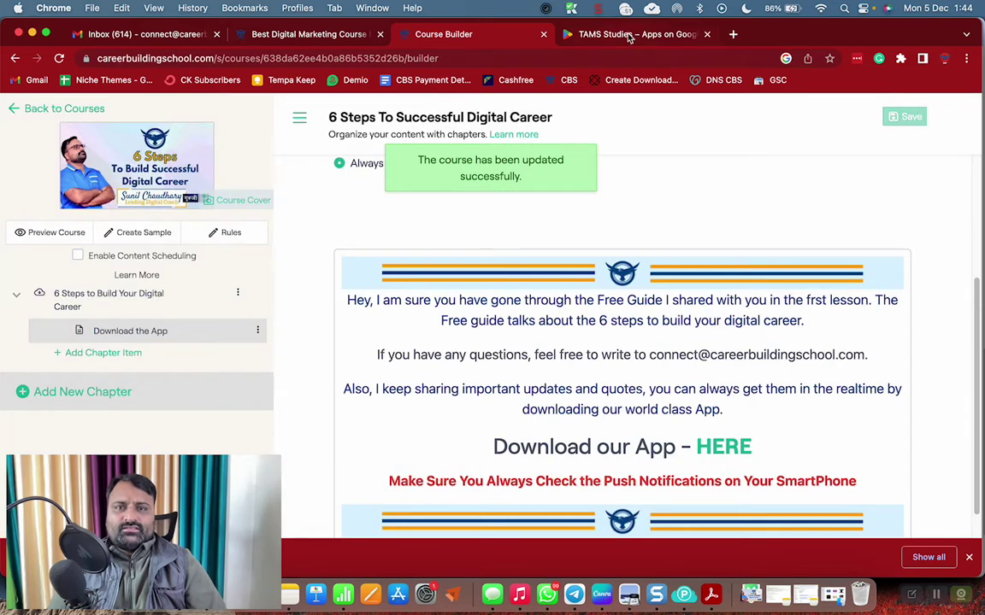
# Load careerbuildingschool.com in the former Play Store tab
pyautogui.click(628, 34)
pyautogui.click(527, 58)
pyautogui.press('super+a')
pyautogui.write('car')
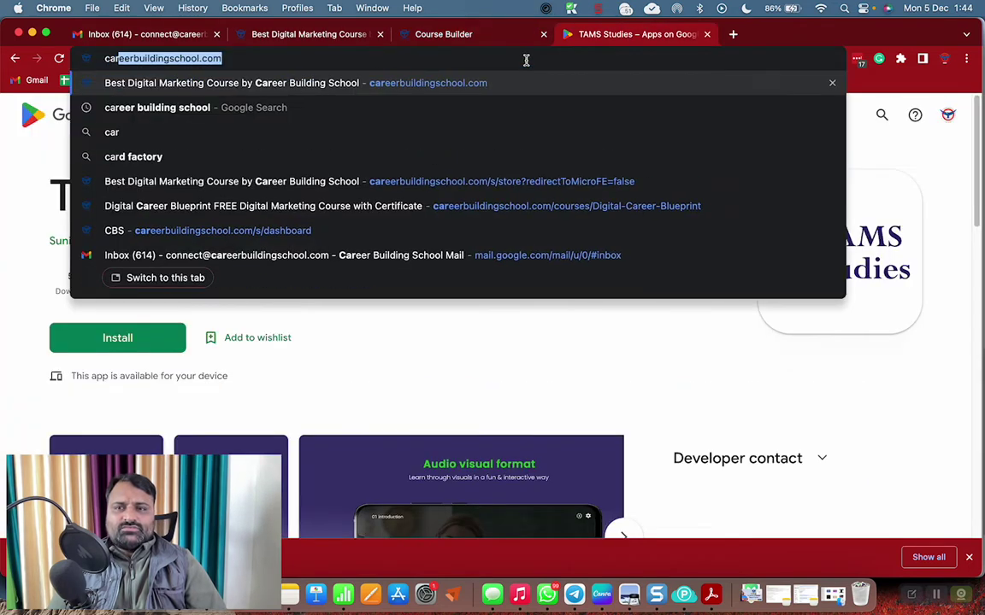
pyautogui.press('Return')
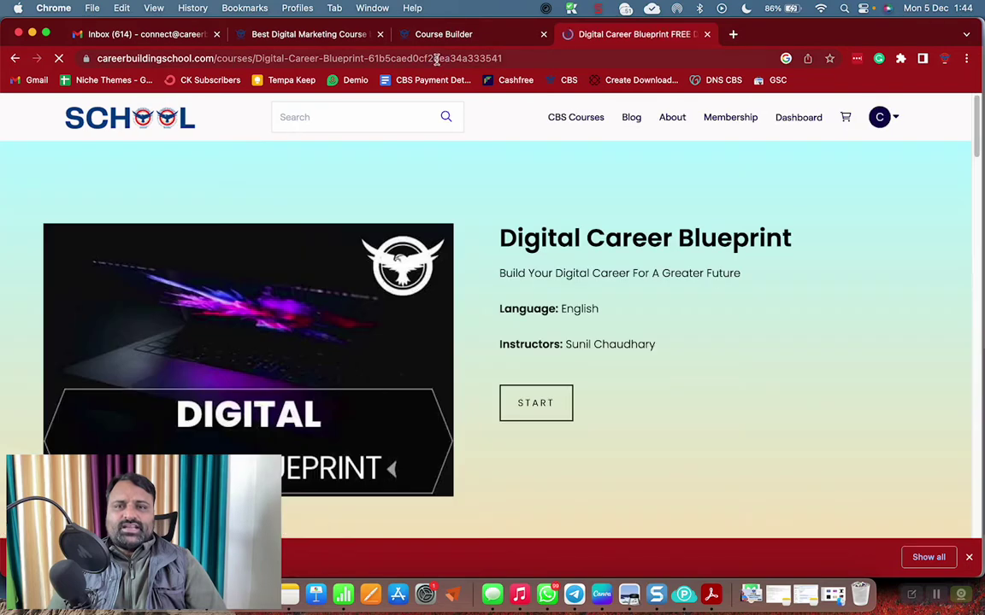
# Strip the ID from the Digital Career Blueprint URL, load the short link, and return to Course Builder
pyautogui.click(441, 56)
pyautogui.doubleClick(449, 58)
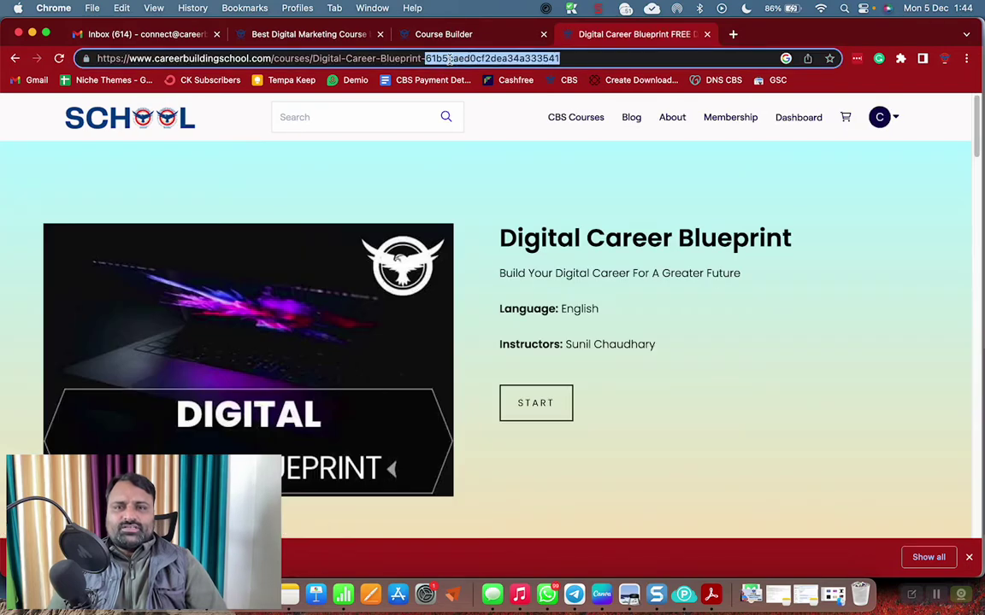
pyautogui.press('BackSpace')
pyautogui.press('Return')
pyautogui.click(453, 58)
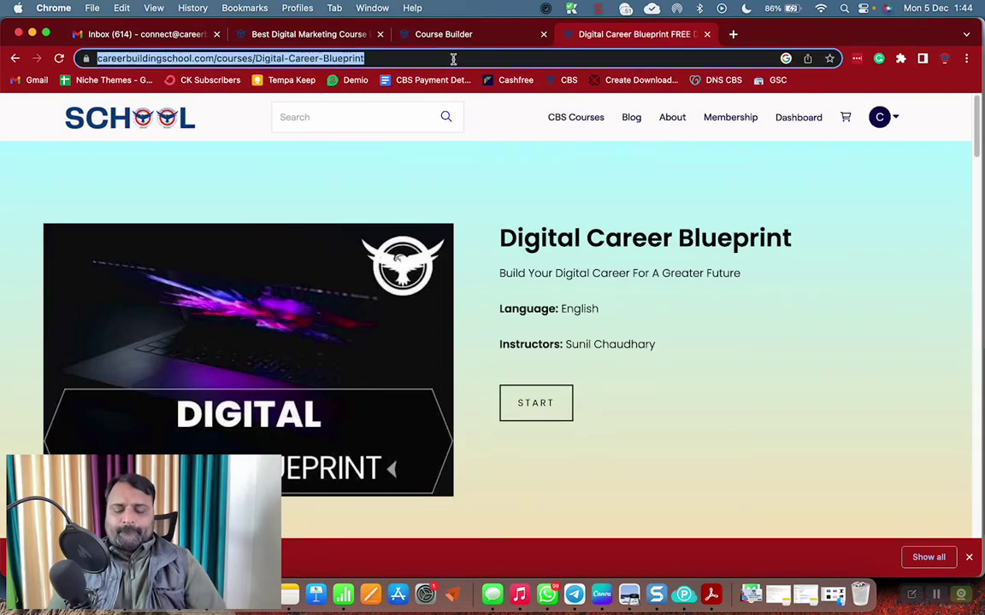
pyautogui.click(444, 34)
pyautogui.click(310, 38)
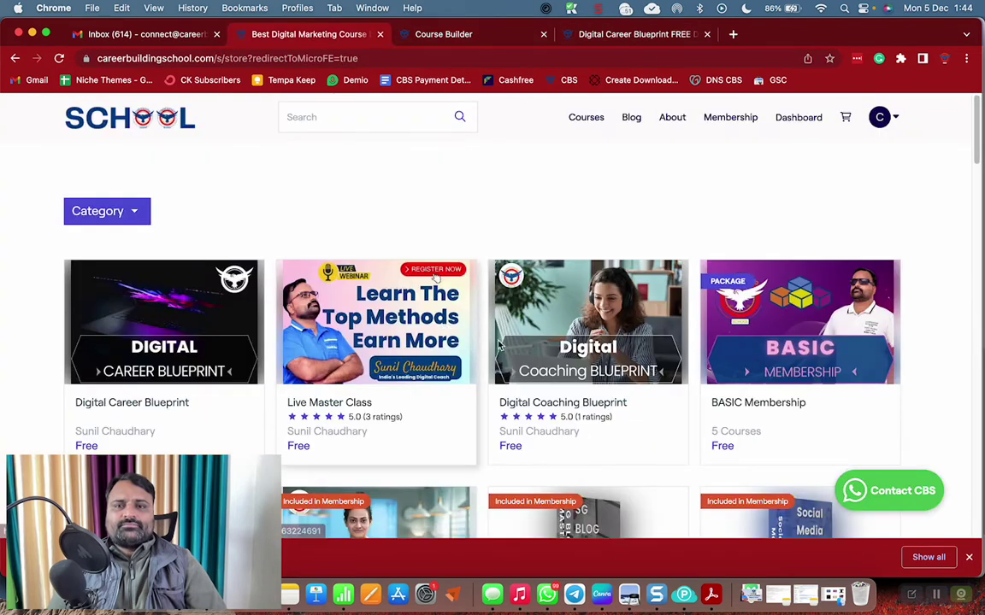
pyautogui.click(612, 36)
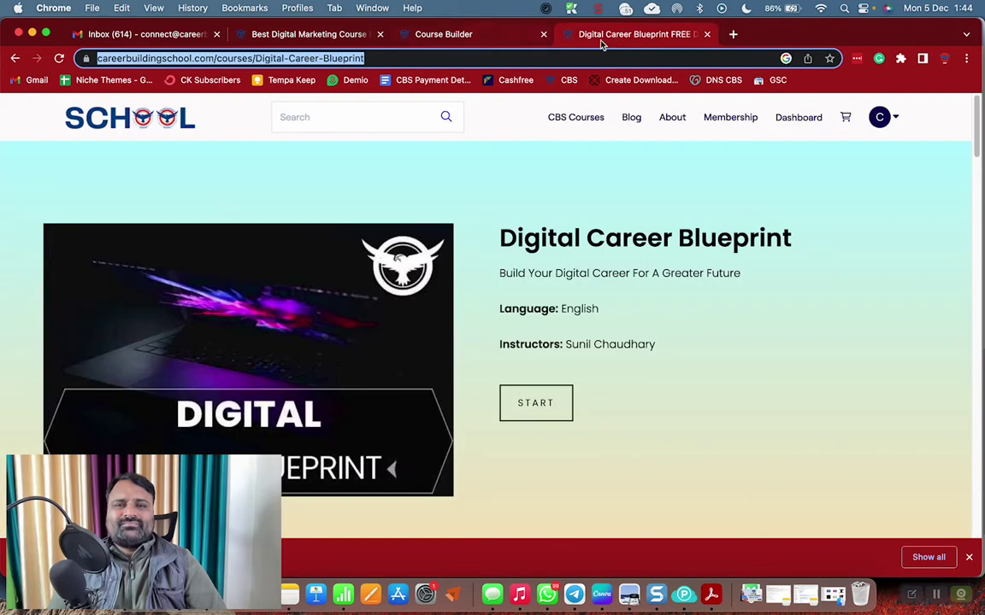
pyautogui.click(504, 40)
pyautogui.scroll(-2, 477, 414)
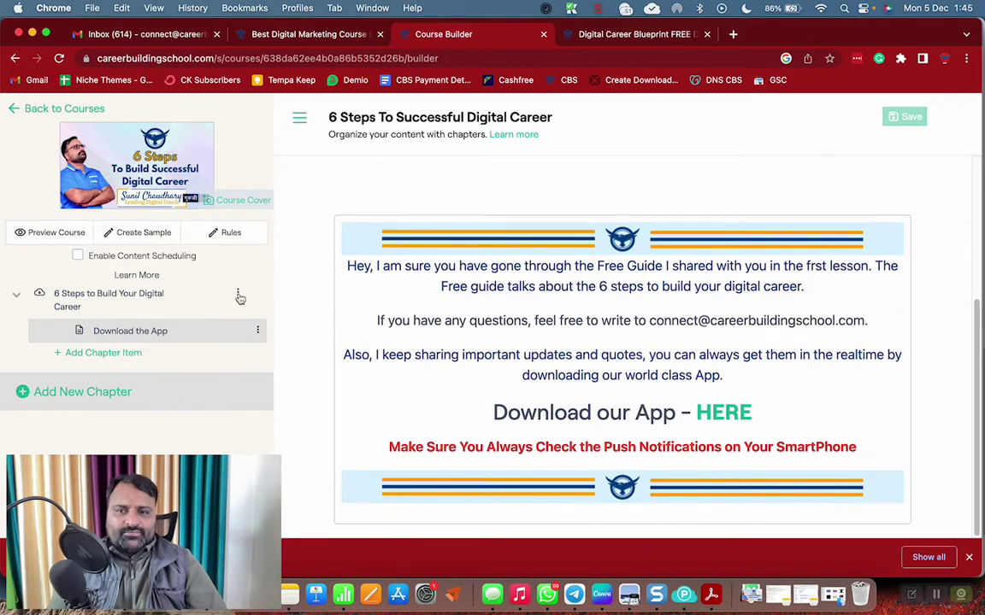
# Turn on Enrollment Wise content scheduling with email announcements, then open the first chapter
pyautogui.click(172, 259)
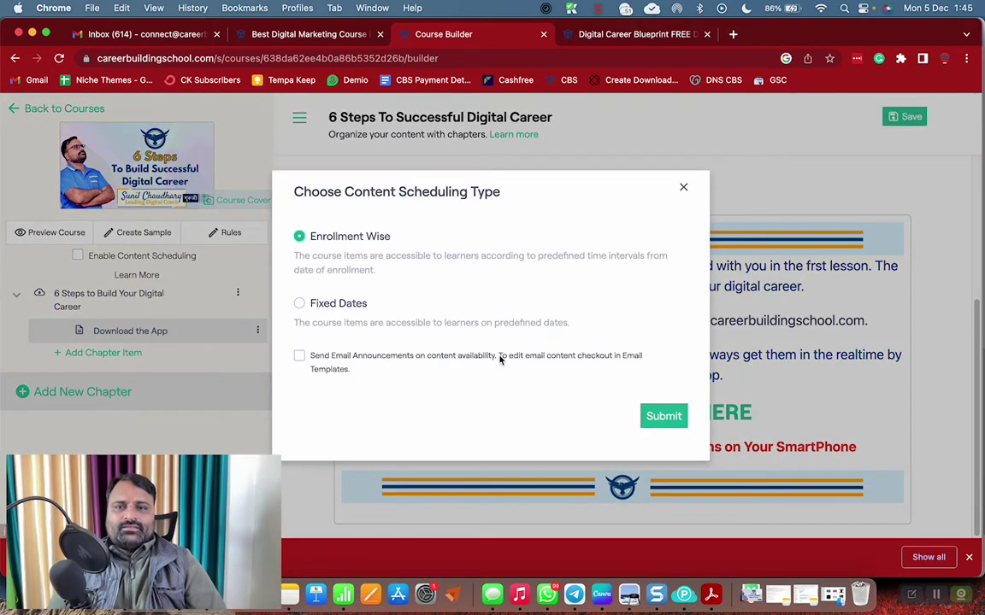
pyautogui.click(299, 358)
pyautogui.click(659, 416)
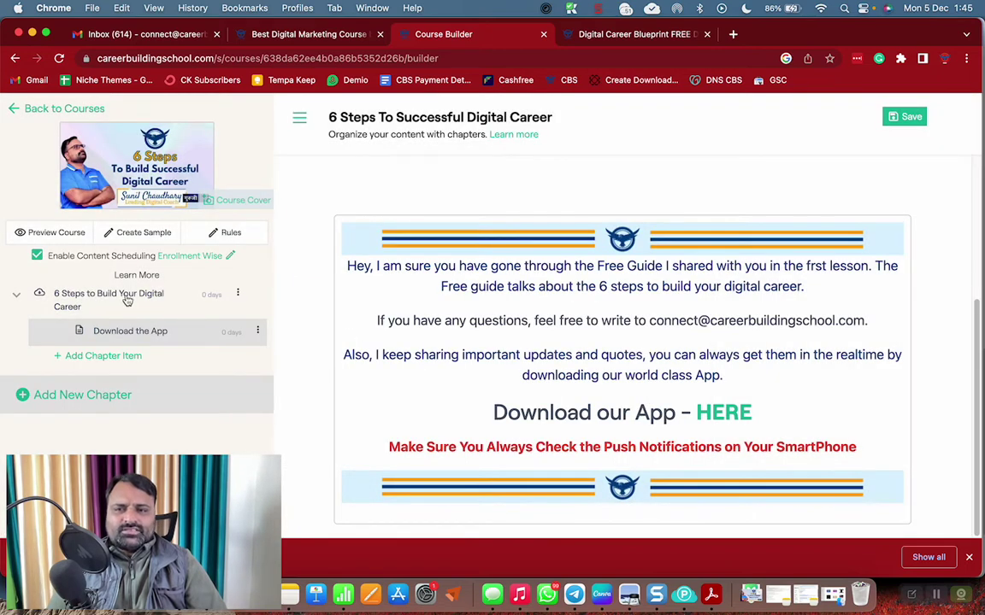
pyautogui.click(127, 299)
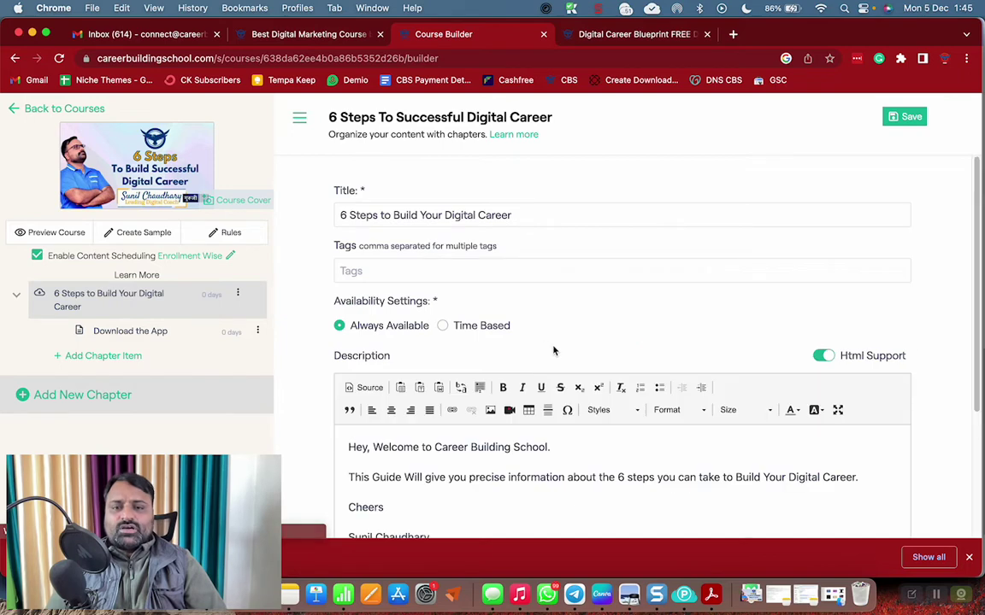
pyautogui.scroll(-3, 553, 350)
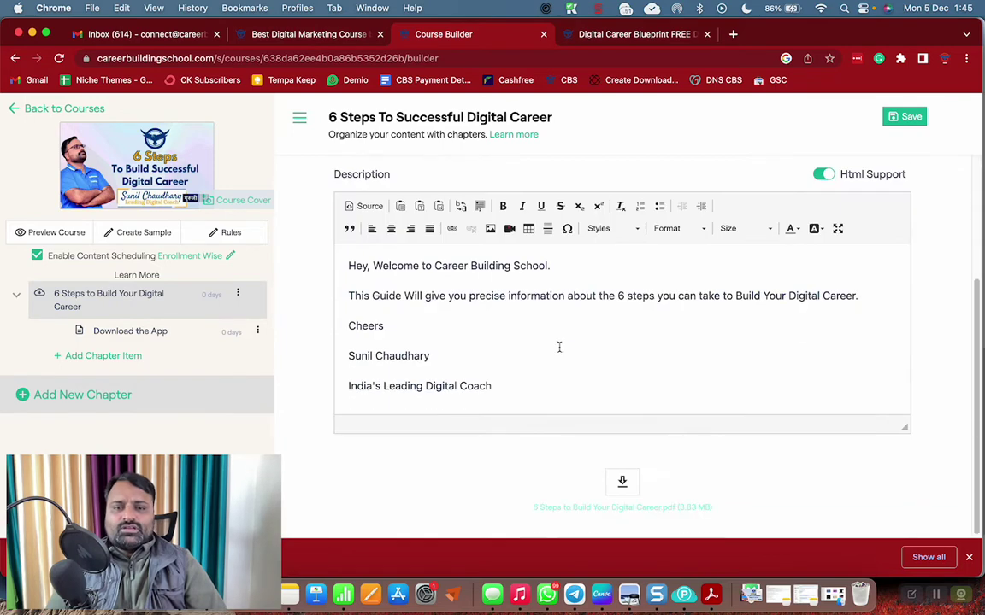
# Schedule the Download the App lesson to unlock 1 day after enrollment
pyautogui.click(129, 330)
pyautogui.click(258, 331)
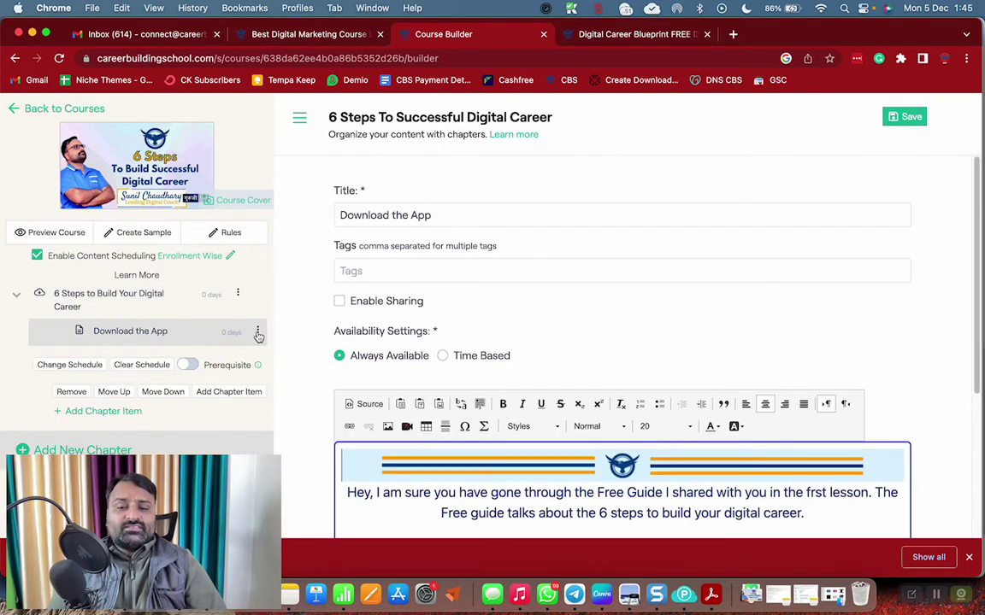
pyautogui.scroll(-1, 651, 413)
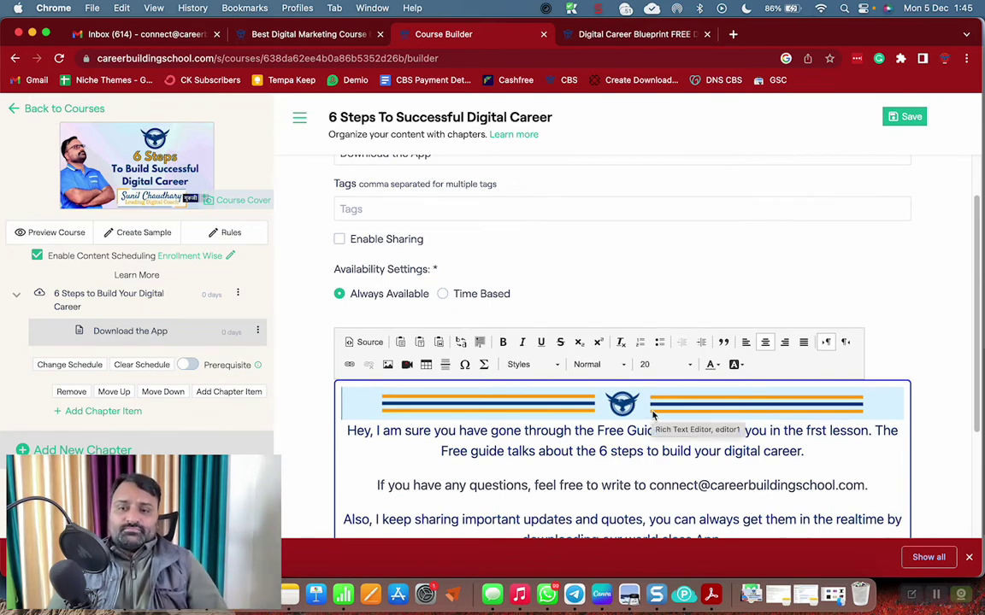
pyautogui.click(69, 365)
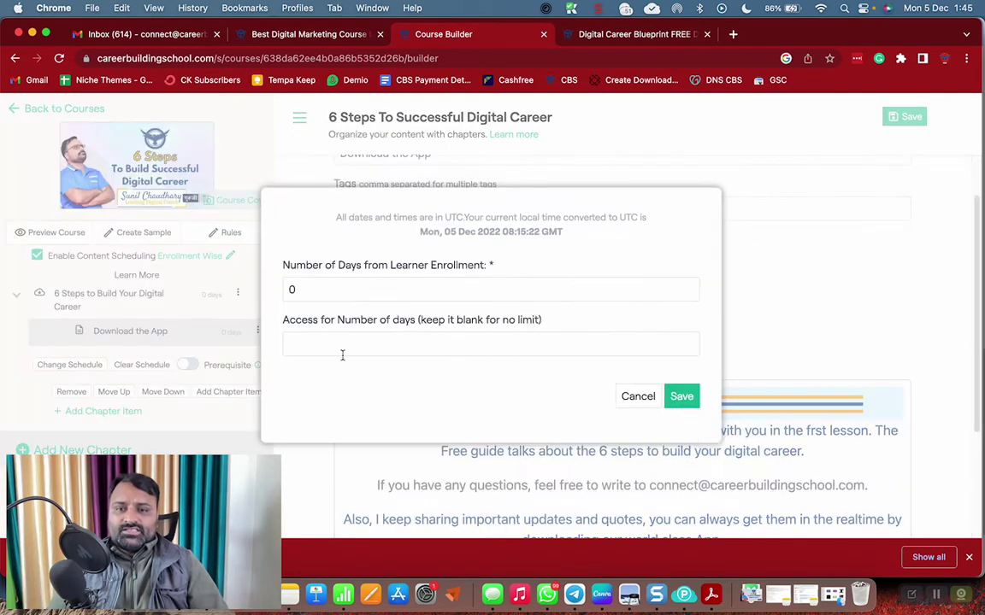
pyautogui.moveTo(351, 290); pyautogui.dragTo(276, 291)
pyautogui.write('1')
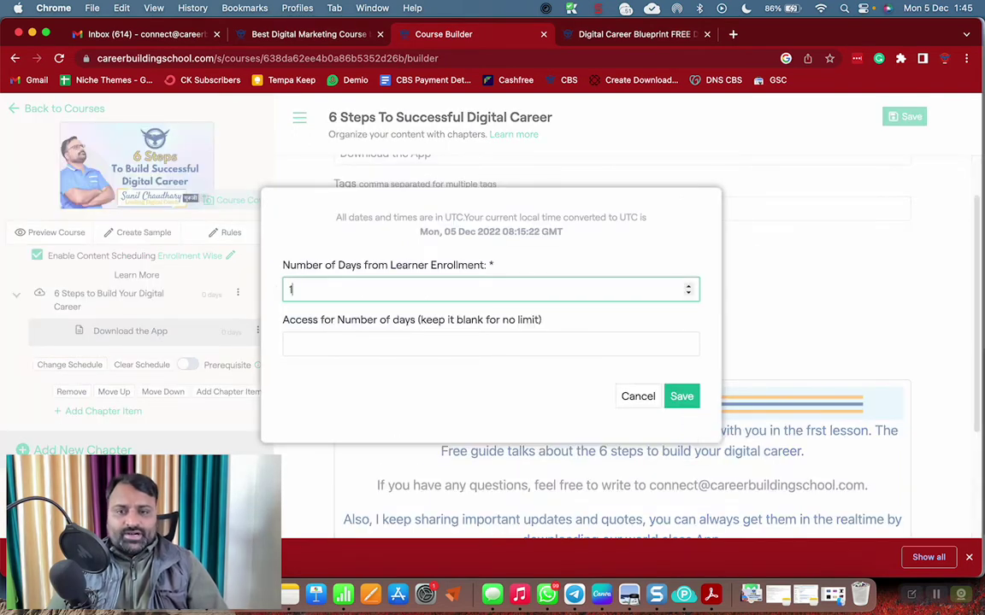
pyautogui.click(462, 373)
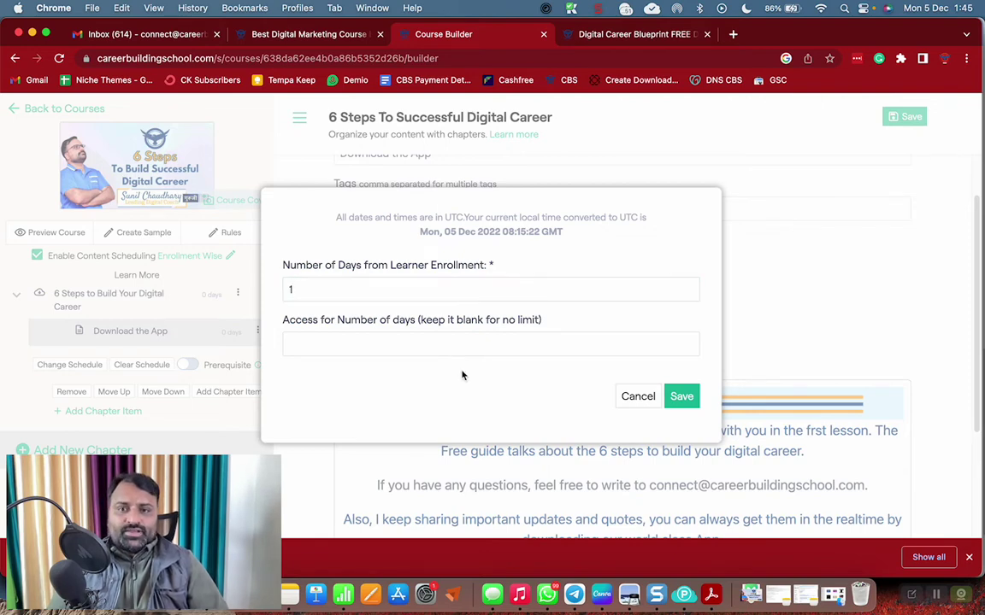
pyautogui.click(684, 400)
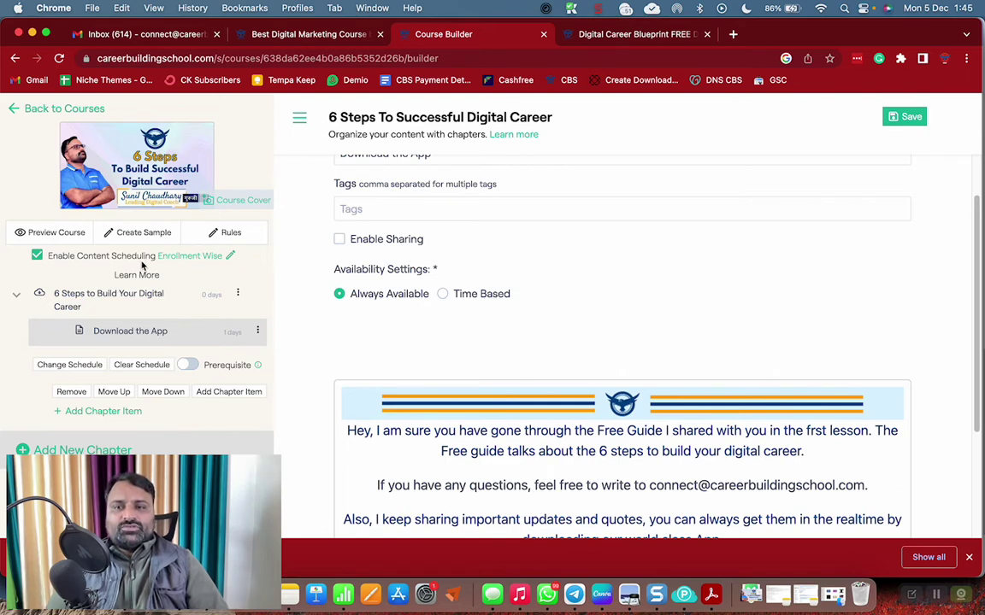
# Re-enable Enrollment Wise scheduling and confirm the lesson's 1-day release schedule
pyautogui.click(36, 257)
pyautogui.click(79, 256)
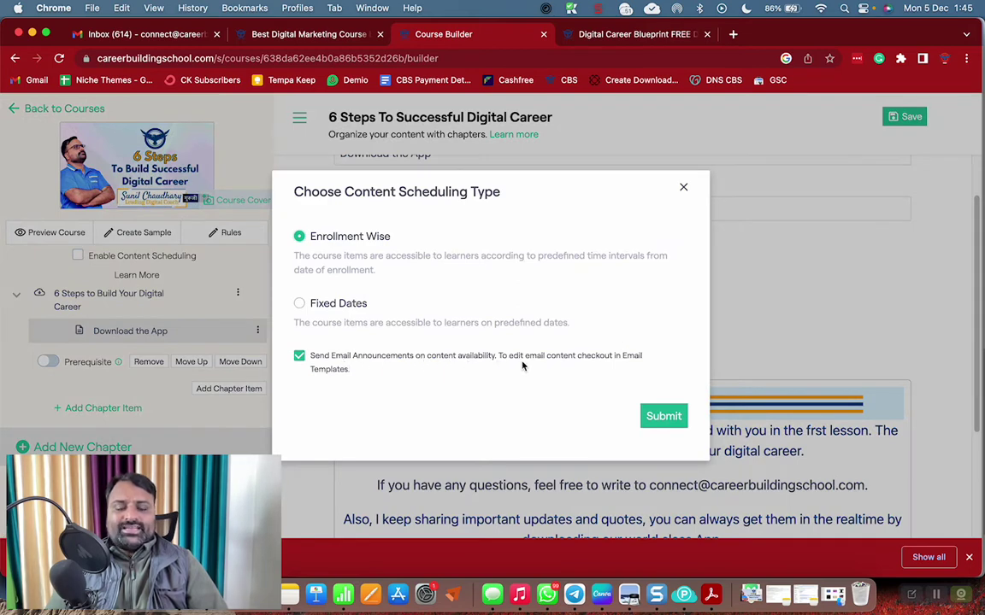
pyautogui.click(671, 420)
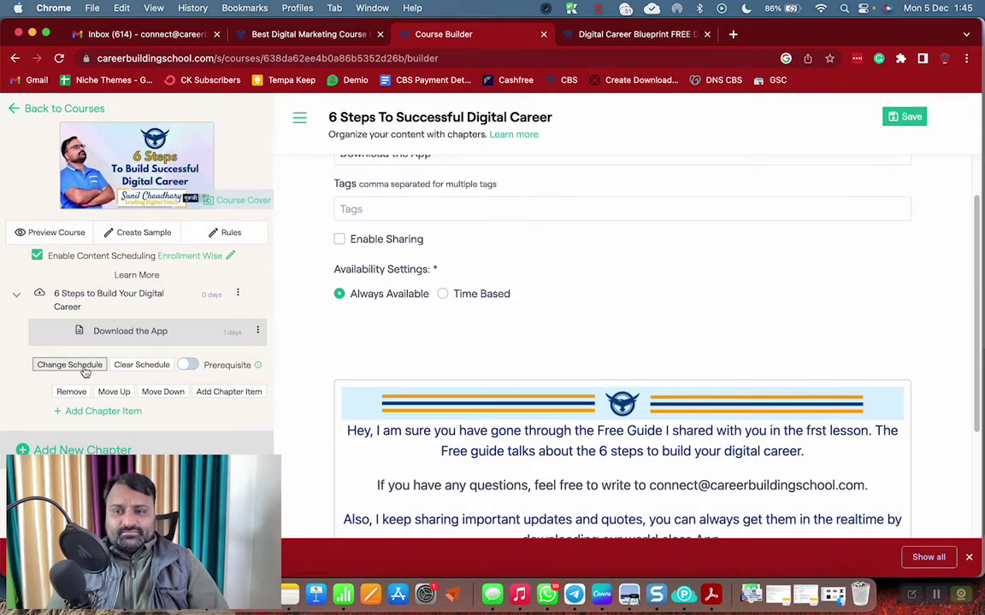
pyautogui.click(85, 369)
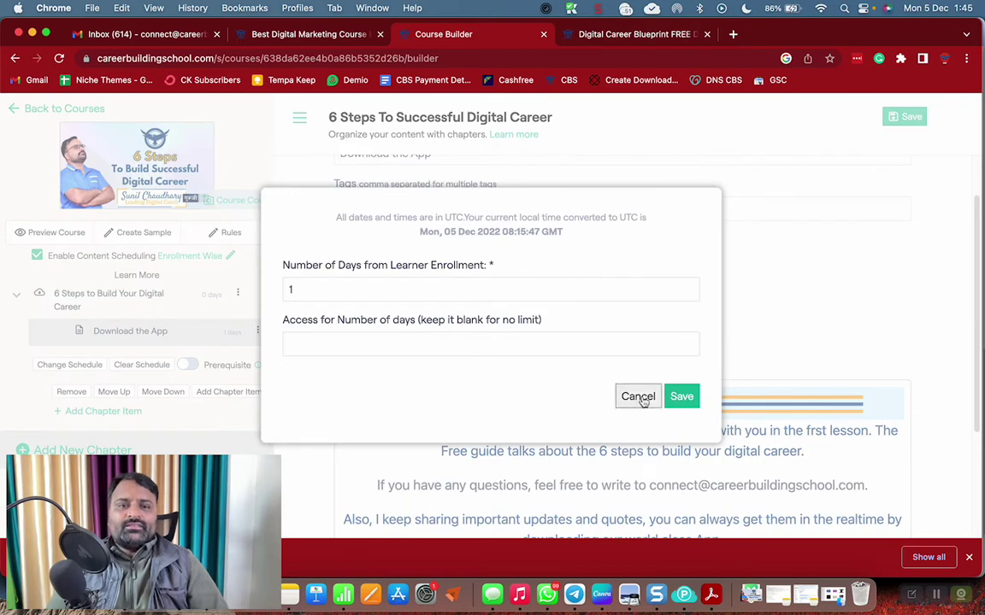
pyautogui.click(639, 398)
pyautogui.scroll(-1, 594, 389)
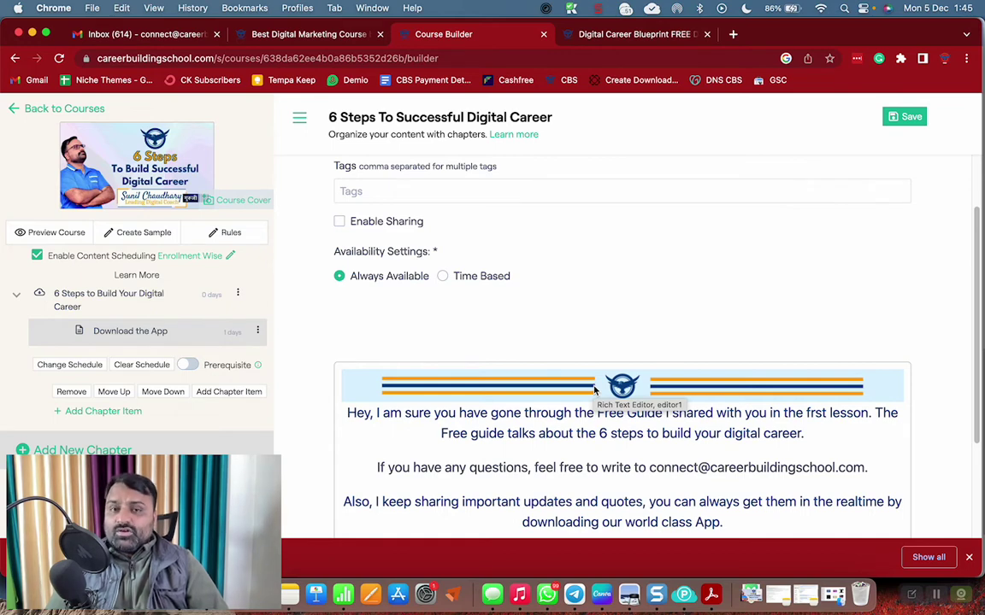
pyautogui.scroll(-4, 598, 389)
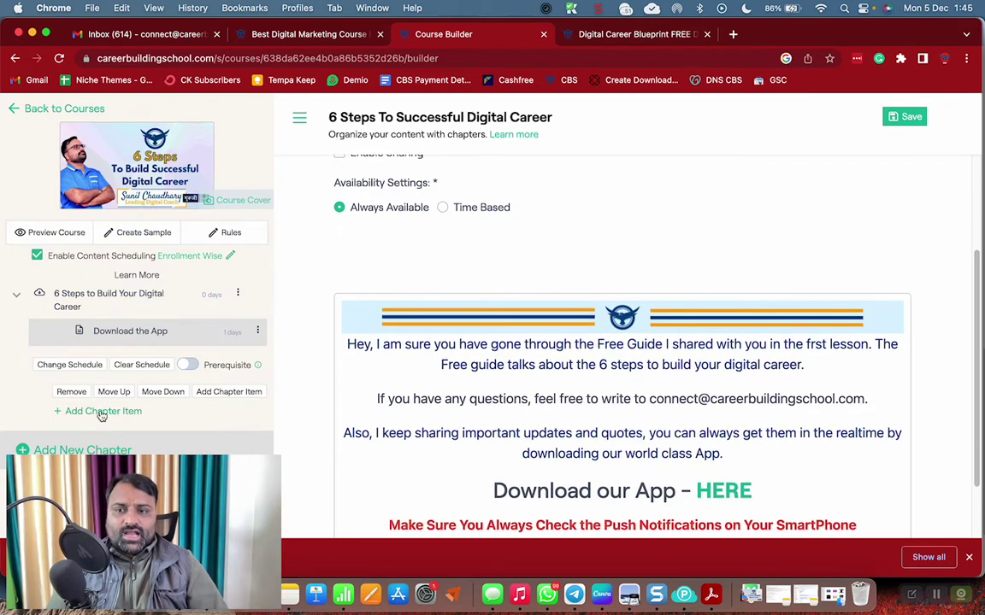
# Add a new text lesson titled 'Claim Your Free Course' to the chapter
pyautogui.click(103, 412)
pyautogui.click(420, 234)
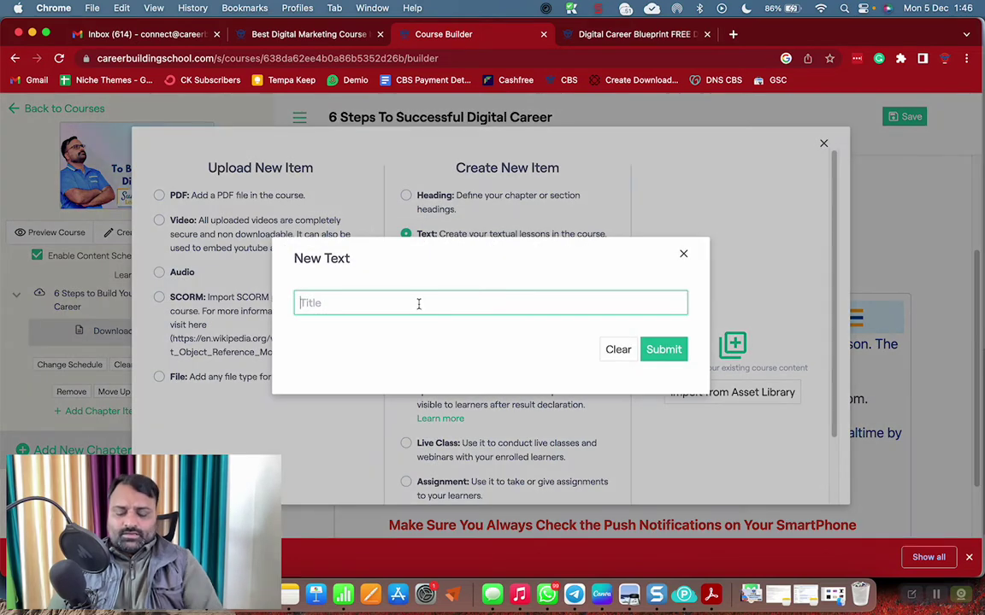
pyautogui.write('Claim')
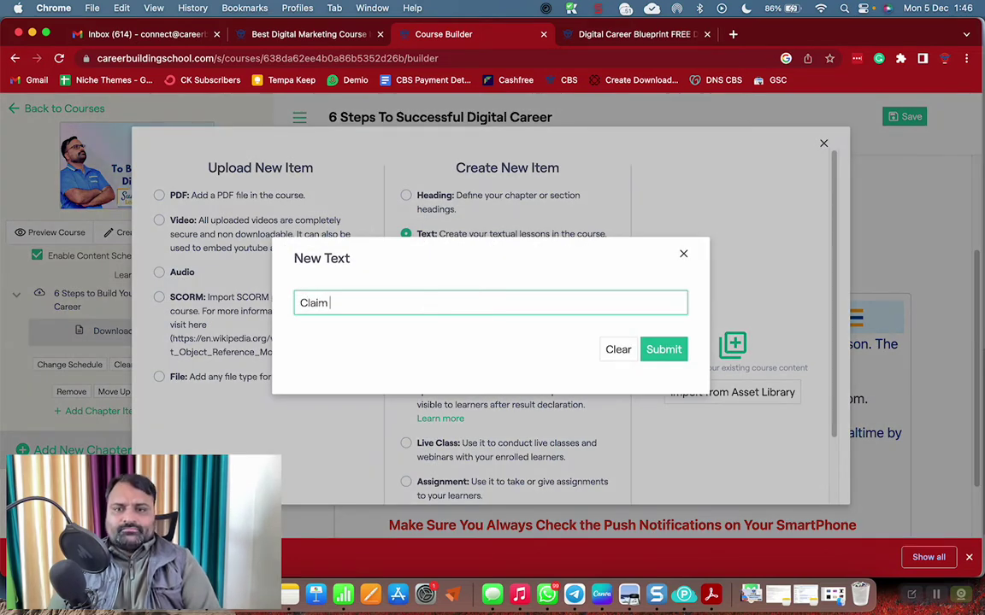
pyautogui.write(' Your Free C')
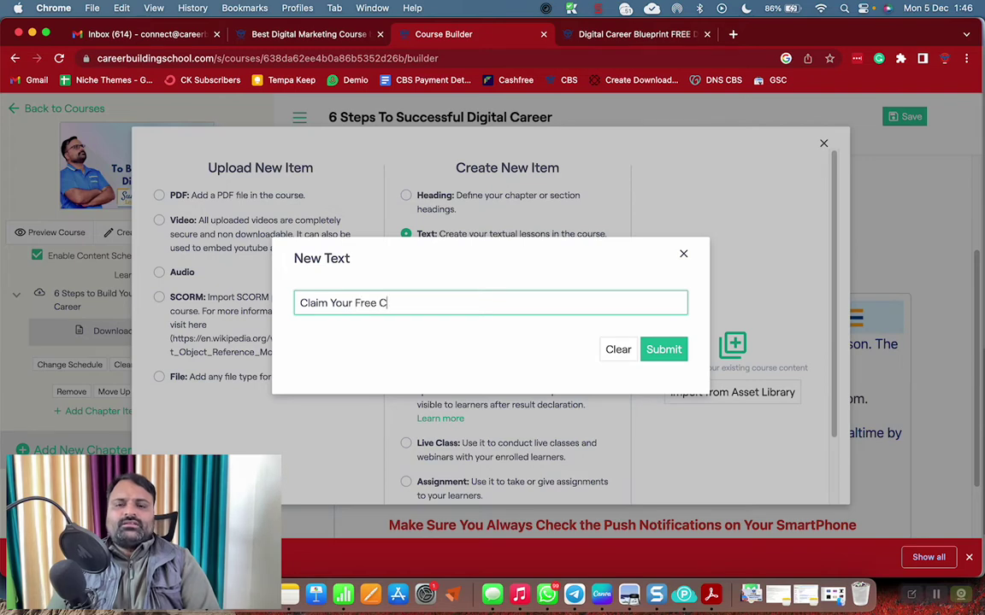
pyautogui.write('ourse')
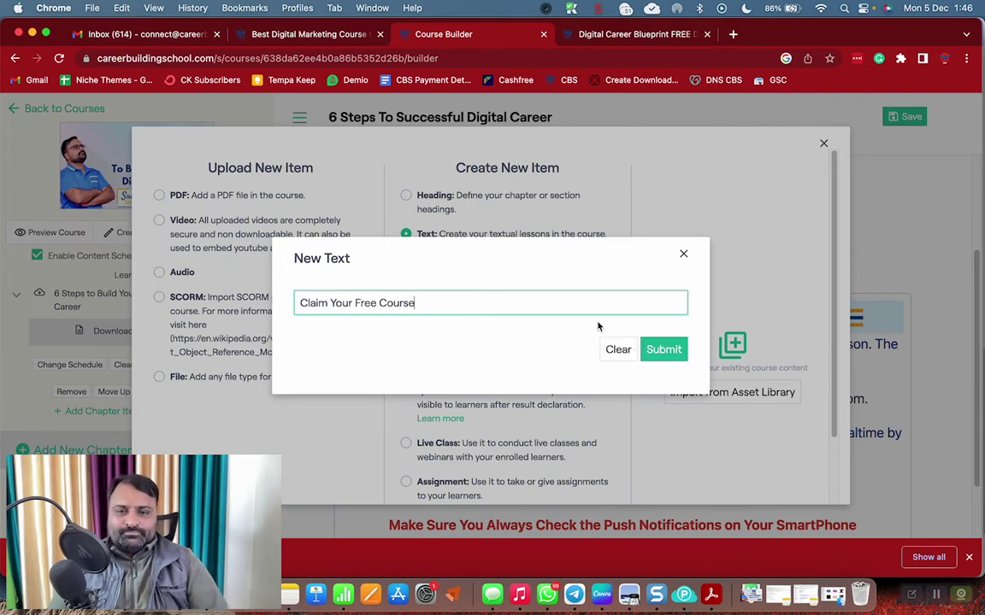
pyautogui.click(663, 350)
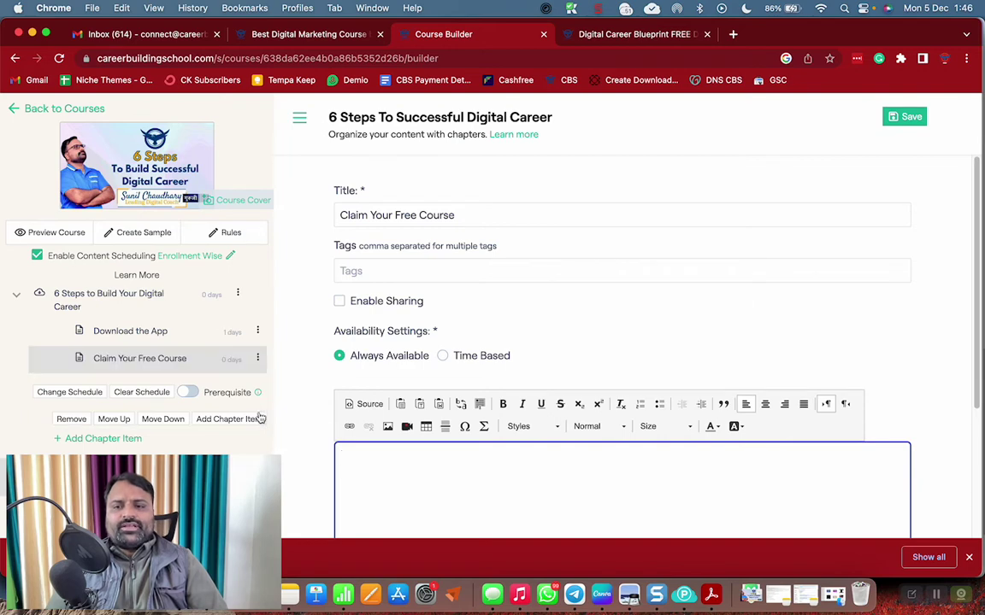
# Set Claim Your Free Course to unlock 2 days after learner enrollment
pyautogui.click(69, 391)
pyautogui.click(330, 287)
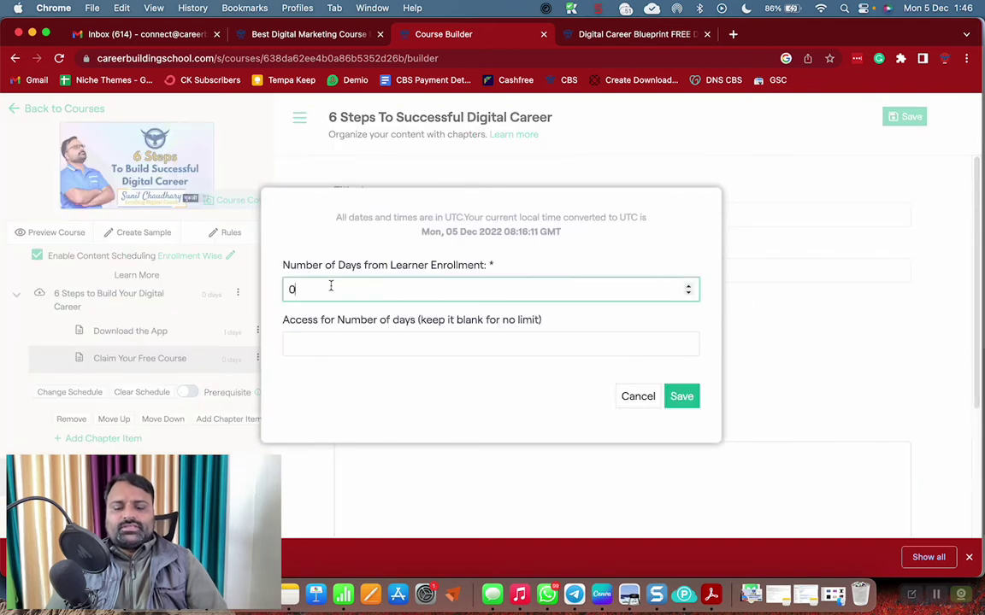
pyautogui.write('2')
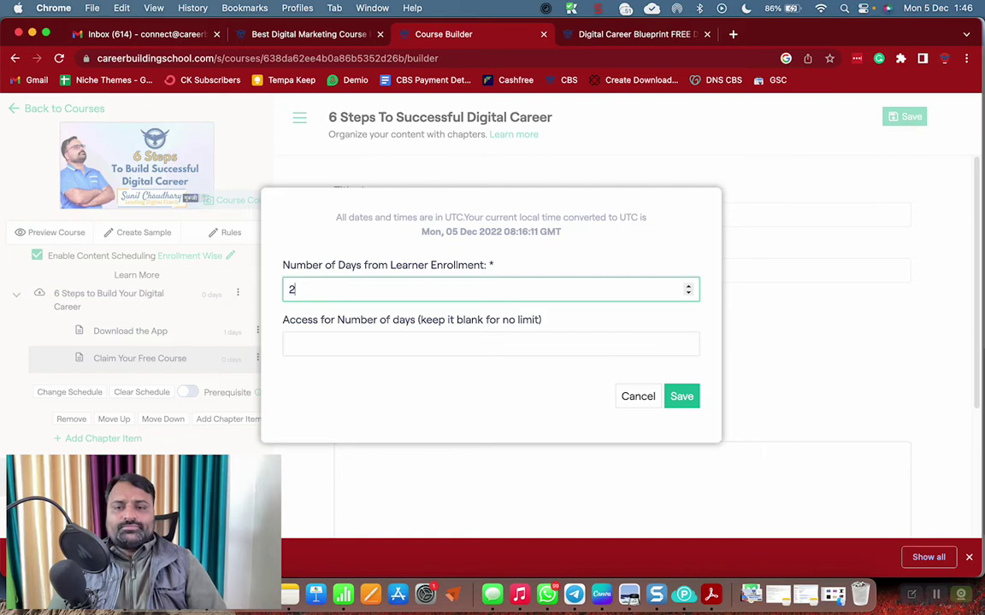
pyautogui.click(681, 398)
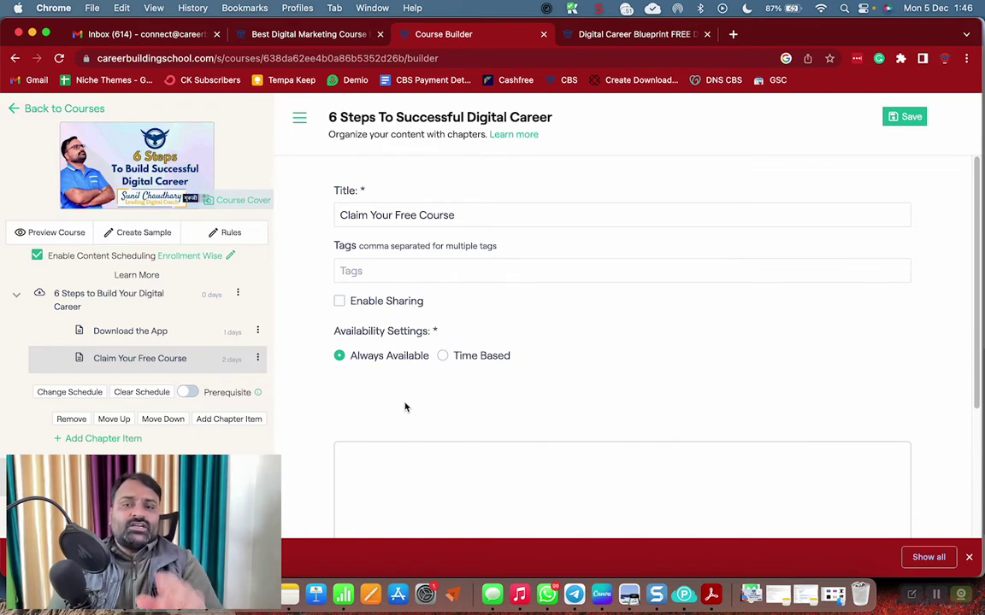
# Write the welcome message offering the Rs 5999 Digital Career Blueprint free, ending 'Access Your Course HERE'
pyautogui.scroll(-3, 512, 325)
pyautogui.click(436, 299)
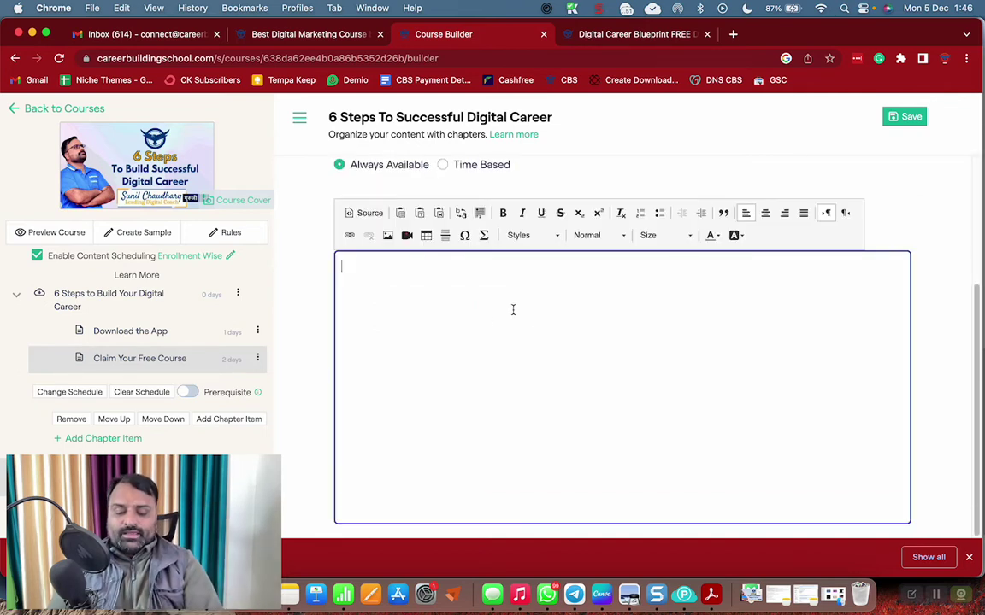
pyautogui.write('Hey, W')
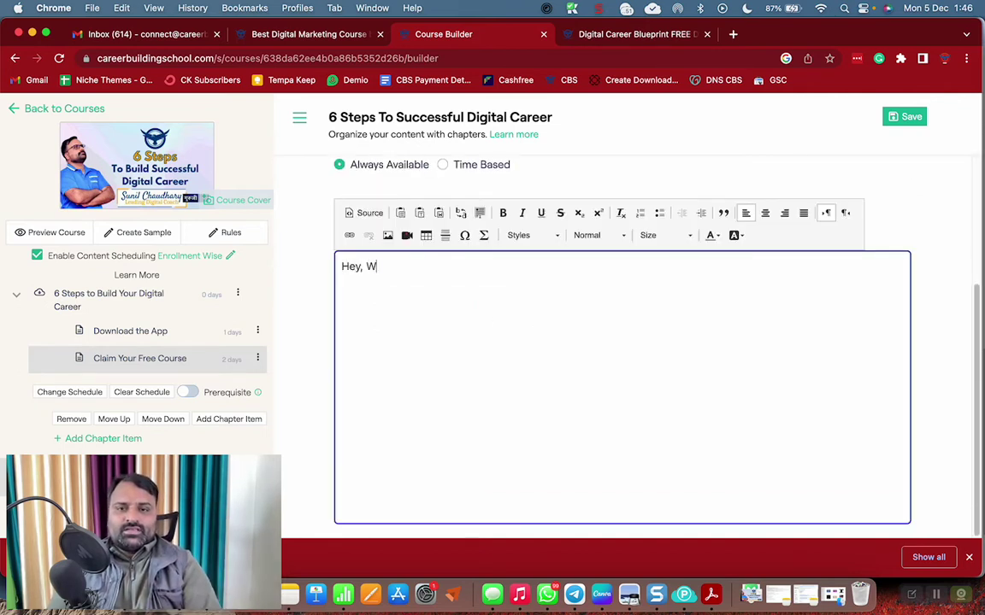
pyautogui.write('elcome b')
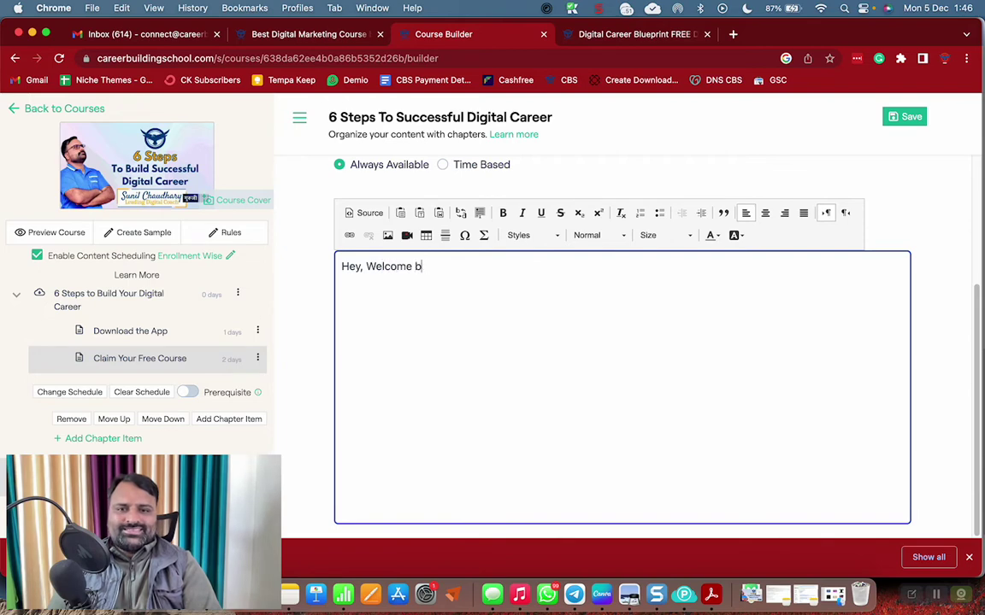
pyautogui.write('ack! ')
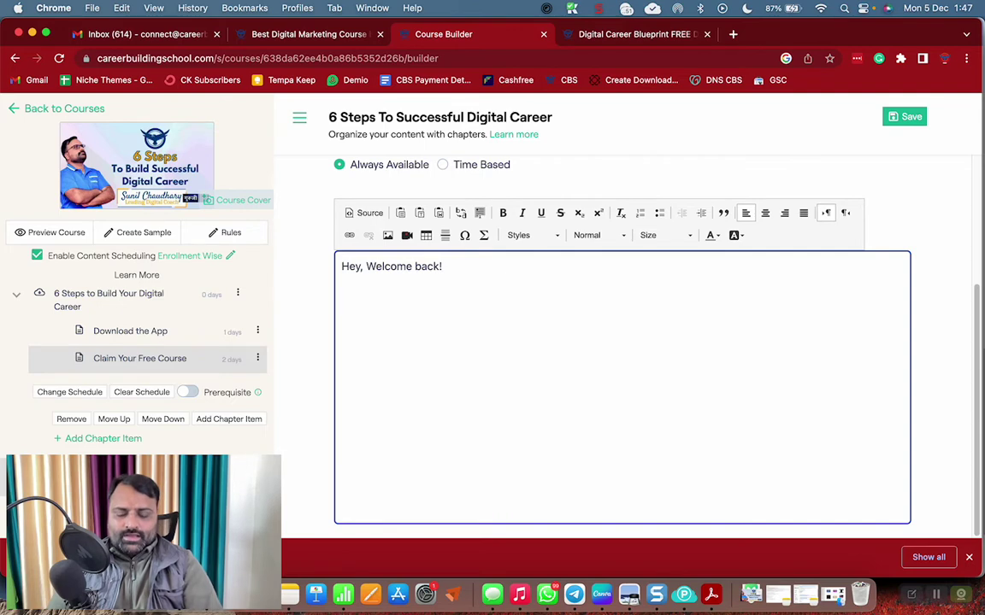
pyautogui.write('I appreciate your ')
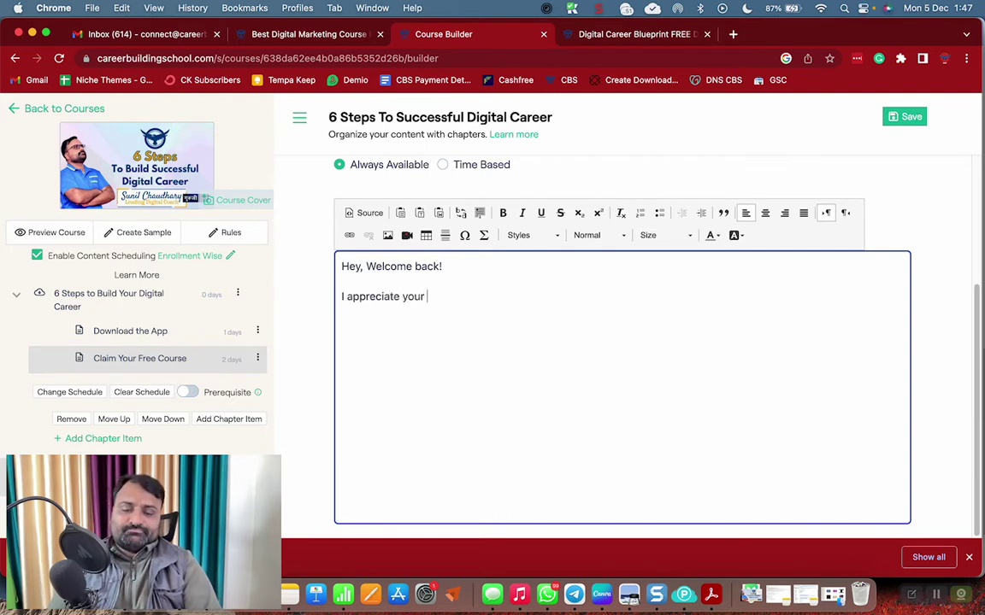
pyautogui.write('dedication and ')
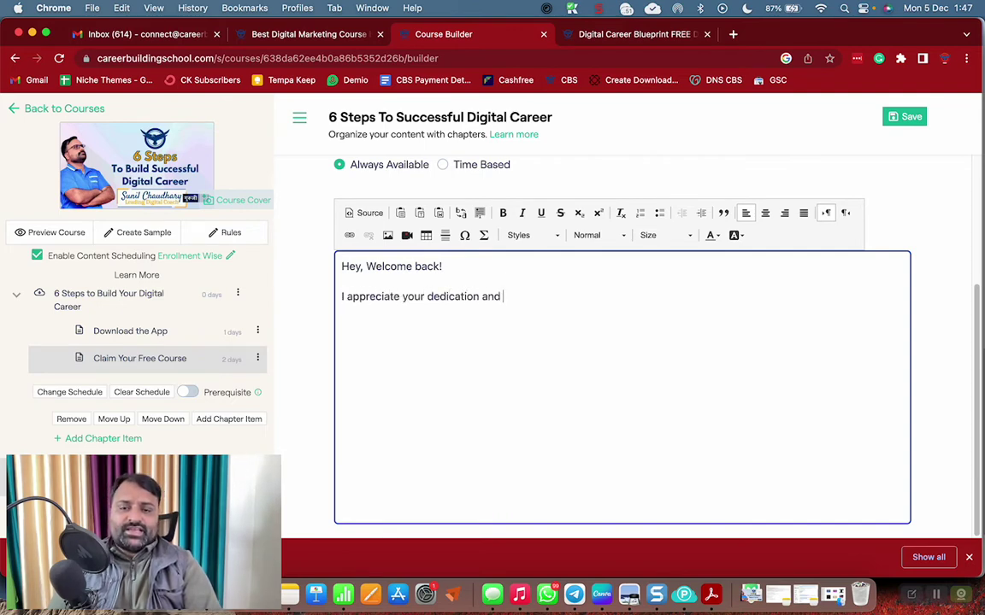
pyautogui.write('interest')
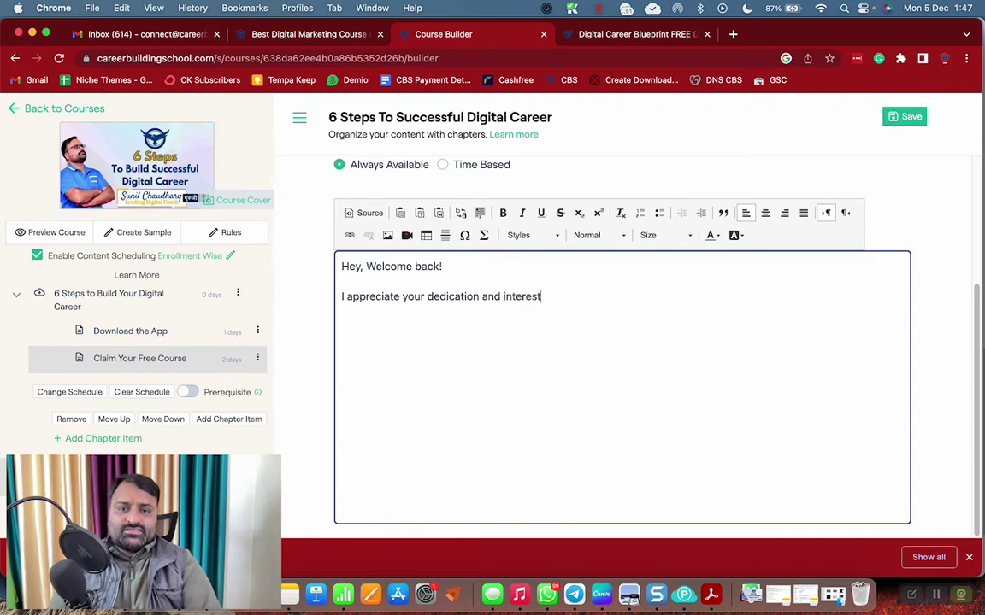
pyautogui.write(' in buildin')
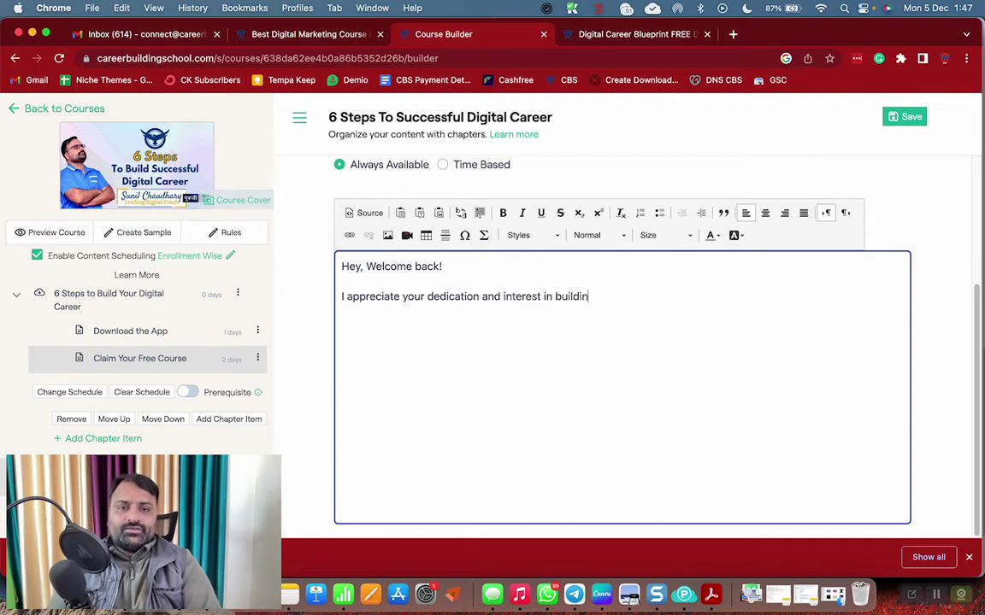
pyautogui.write('g your Digital Career. ')
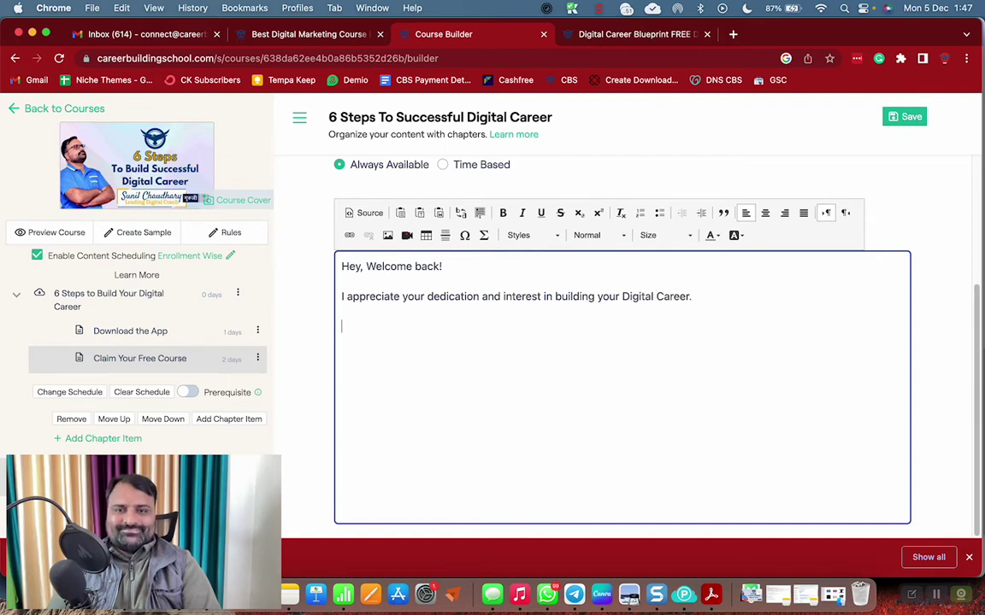
pyautogui.write('That is why, I am ex')
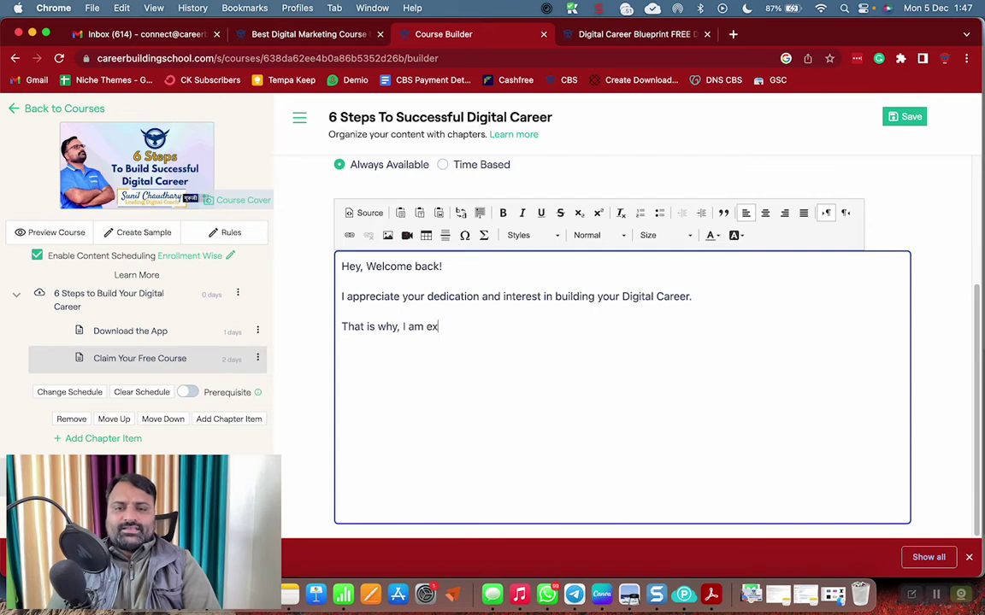
pyautogui.write('tending my')
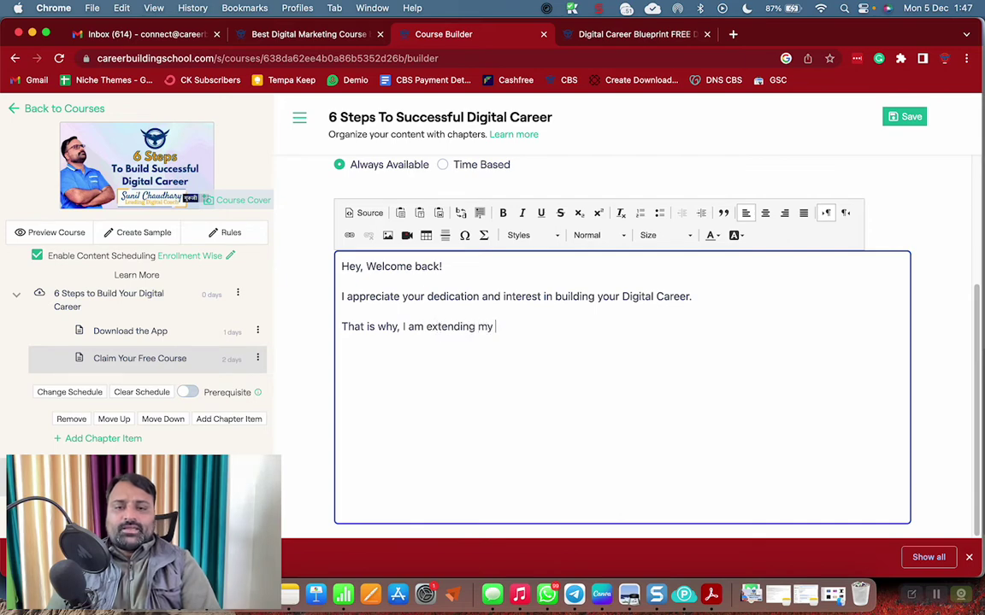
pyautogui.write(' course w')
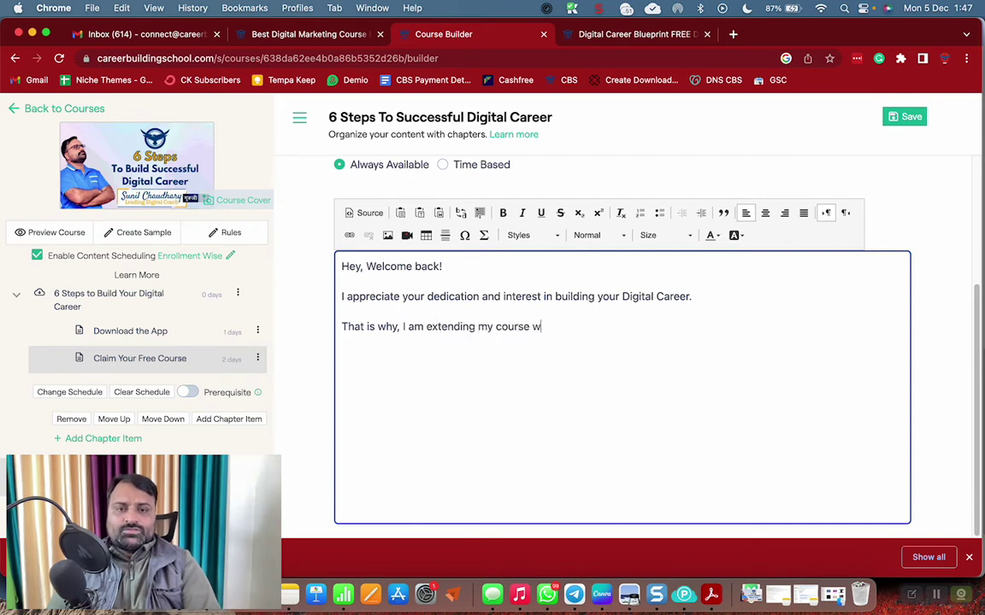
pyautogui.write('orth Rs')
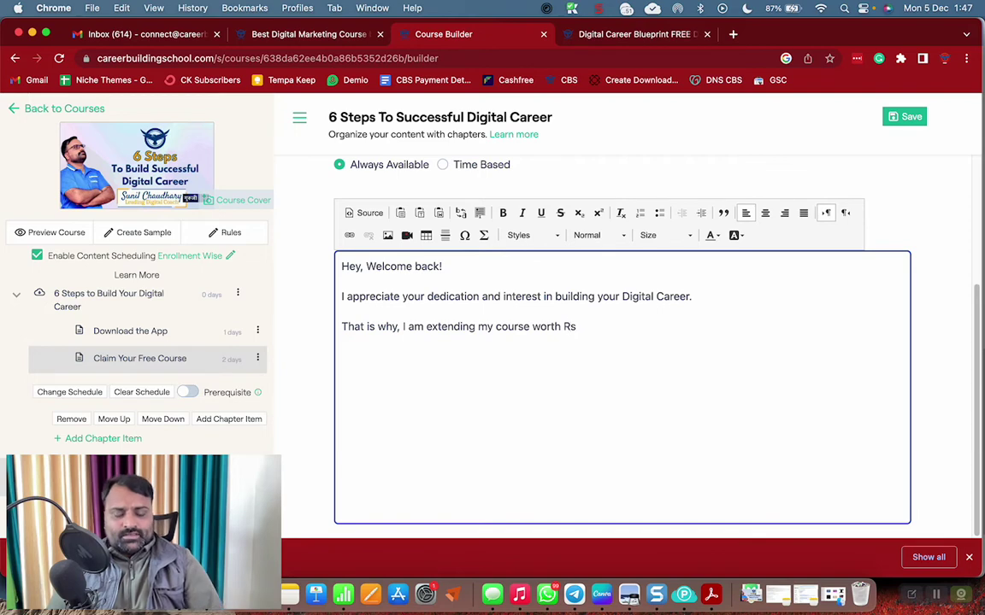
pyautogui.write(' 5999 for Free to Yo')
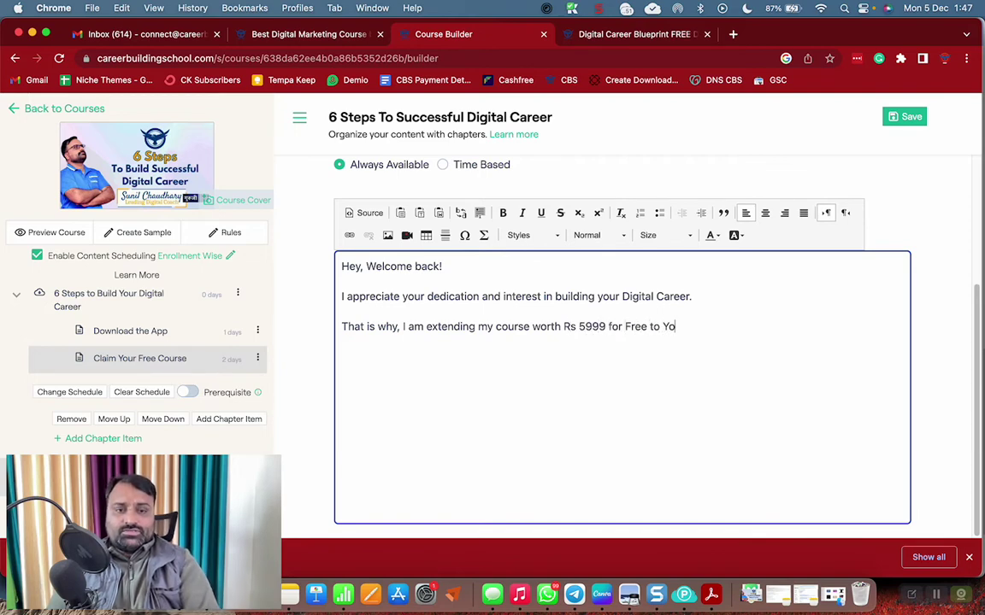
pyautogui.write('u. Th')
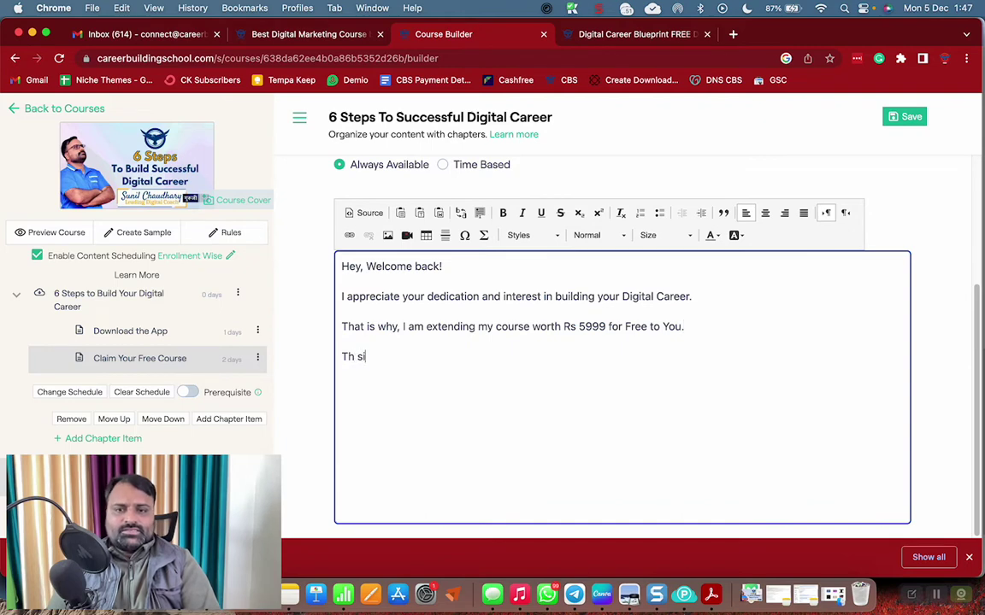
pyautogui.write('is is Digi')
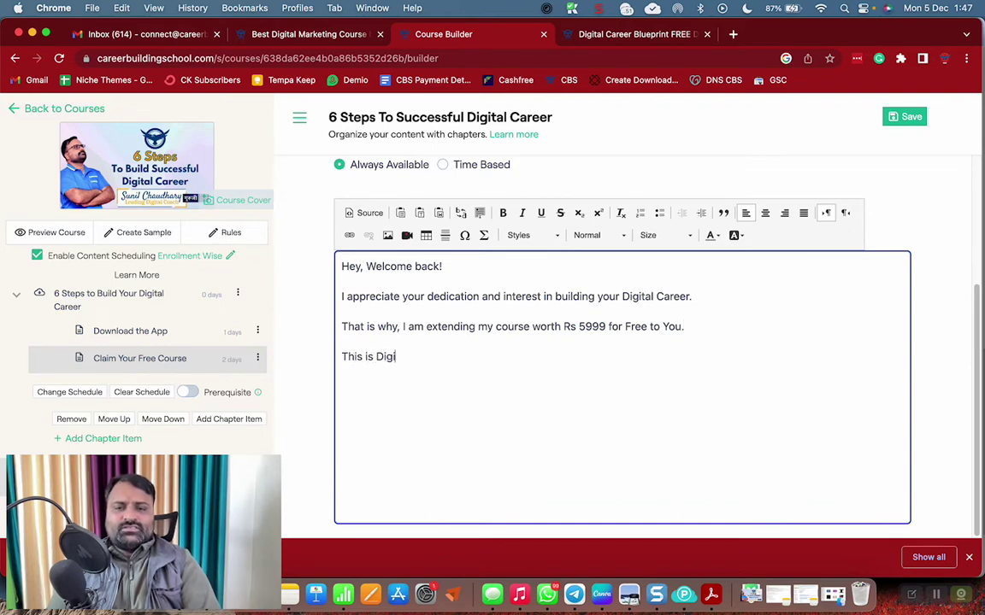
pyautogui.write('ta Clareer B')
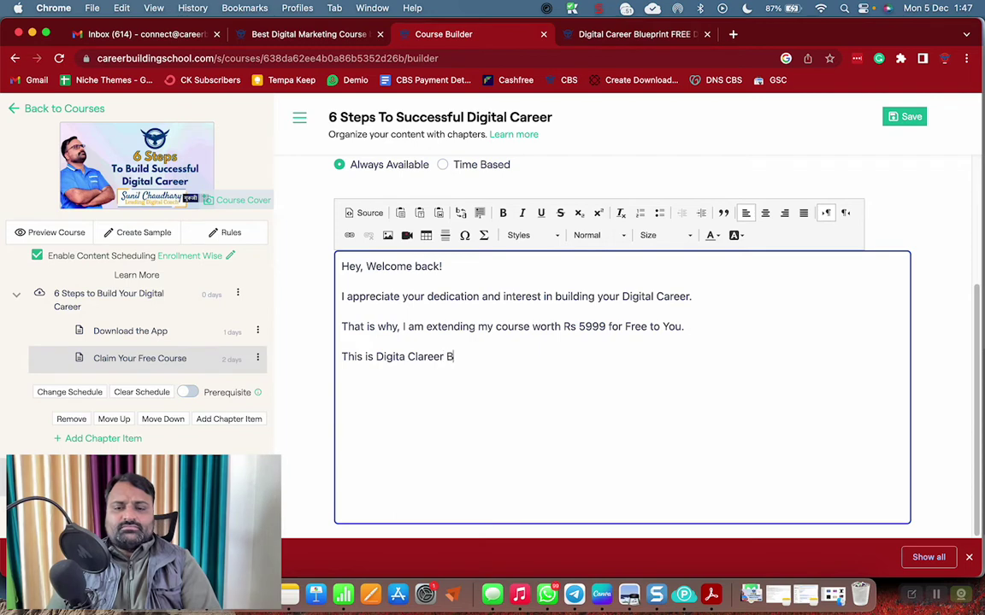
pyautogui.write('lueprint cour')
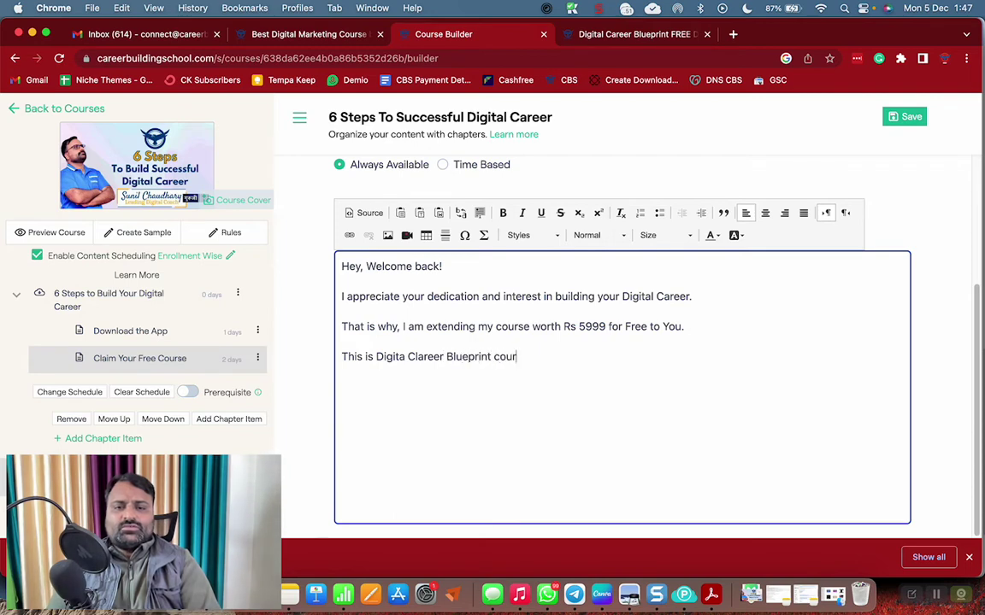
pyautogui.write('se where I have ')
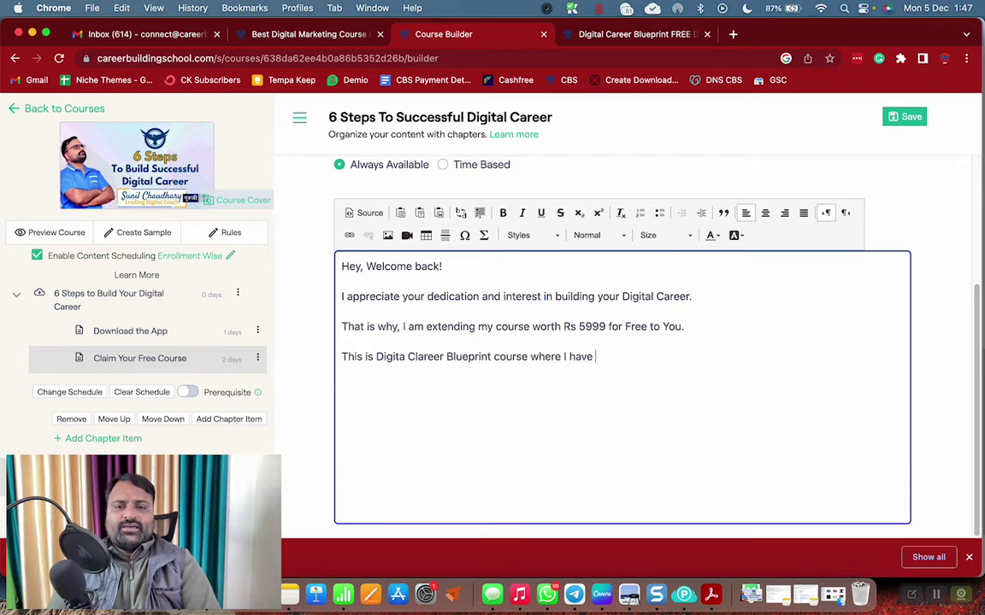
pyautogui.write('explaine')
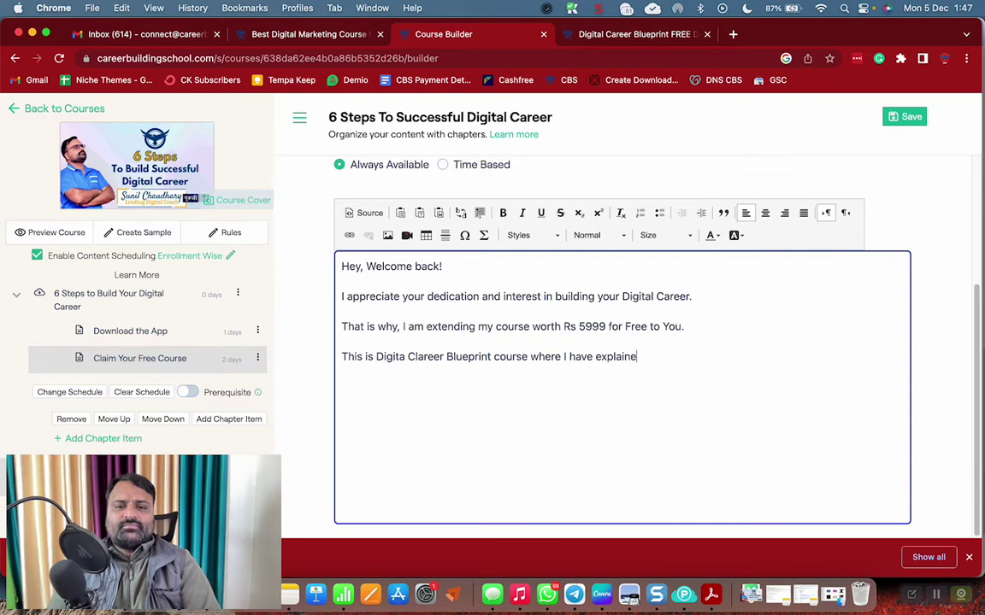
pyautogui.write('d the most')
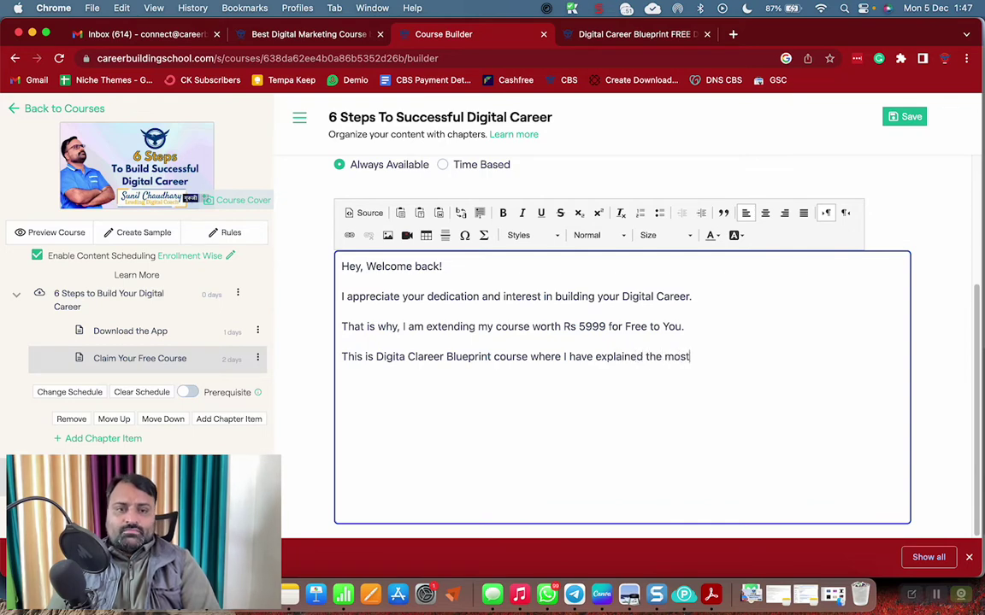
pyautogui.write(' important ')
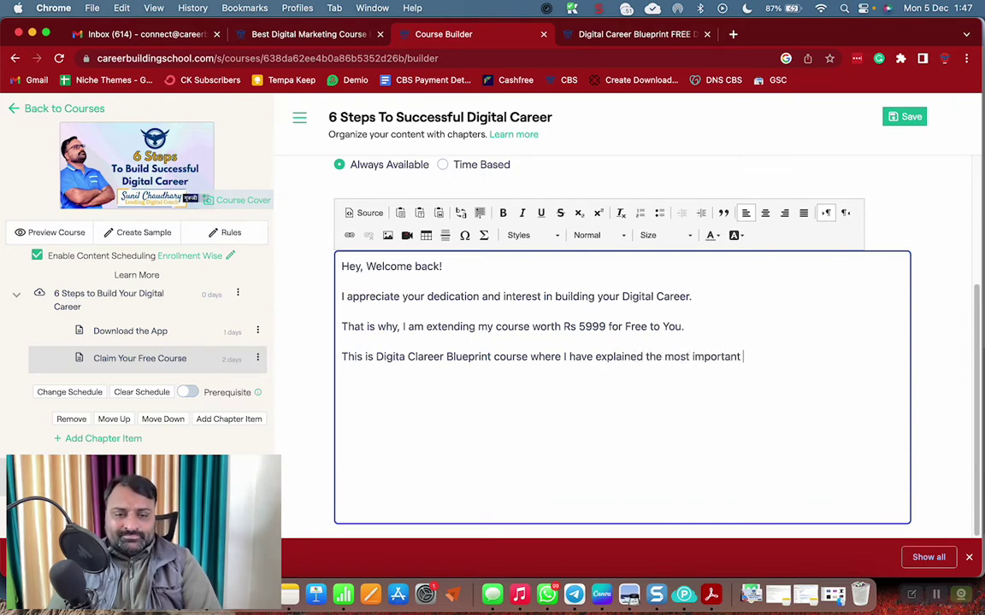
pyautogui.write('methods of maki')
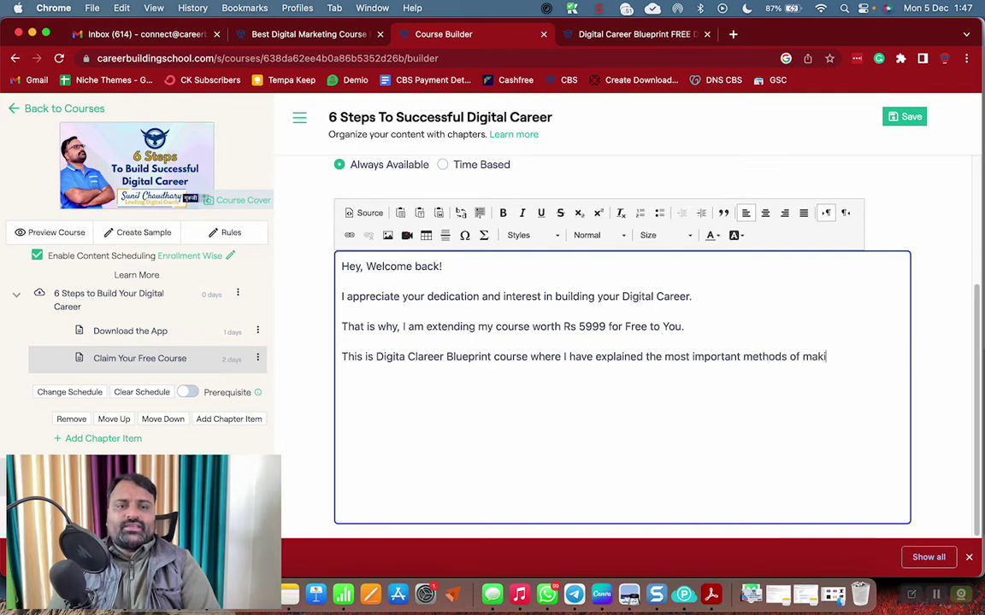
pyautogui.write('ng passive incom')
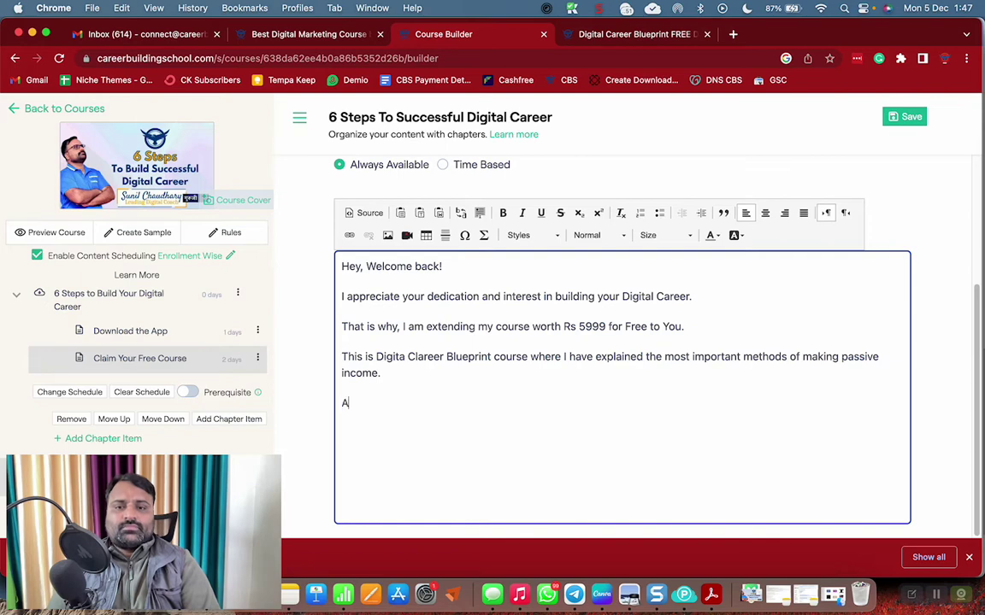
pyautogui.write('e. Access Yo')
pyautogui.write('ur ')
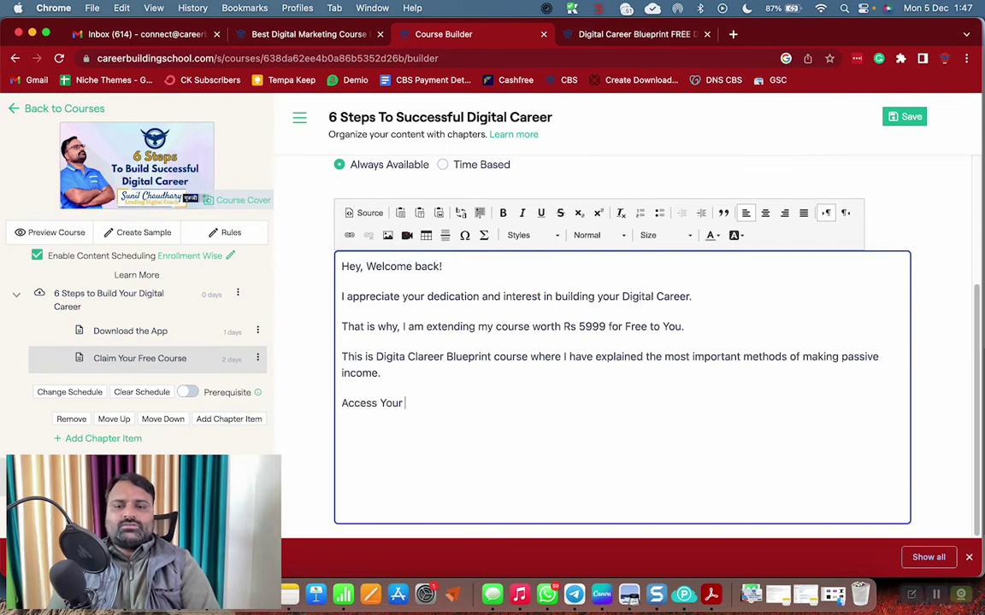
pyautogui.write('Course HERE')
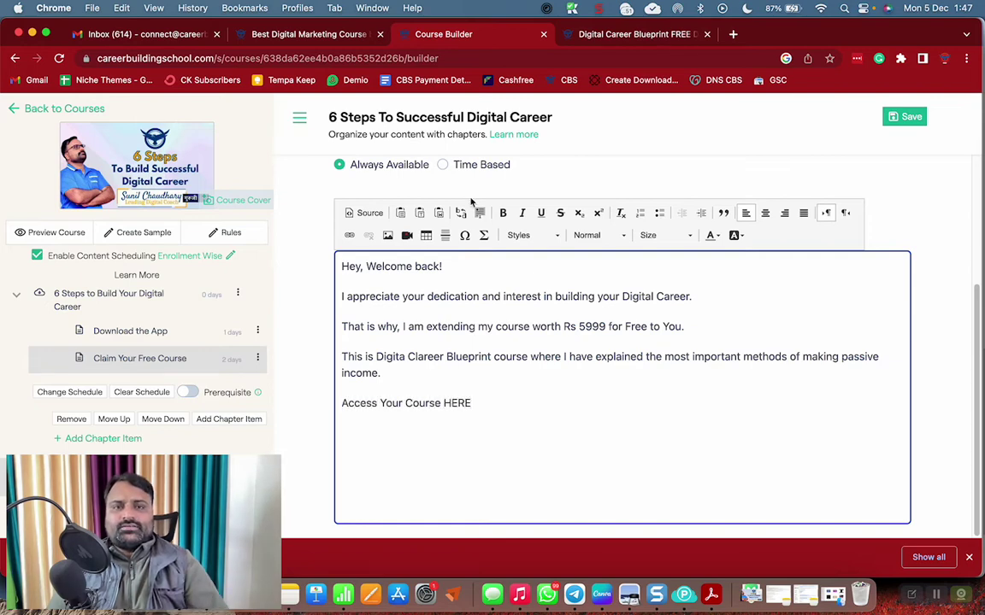
pyautogui.click(633, 35)
pyautogui.click(450, 58)
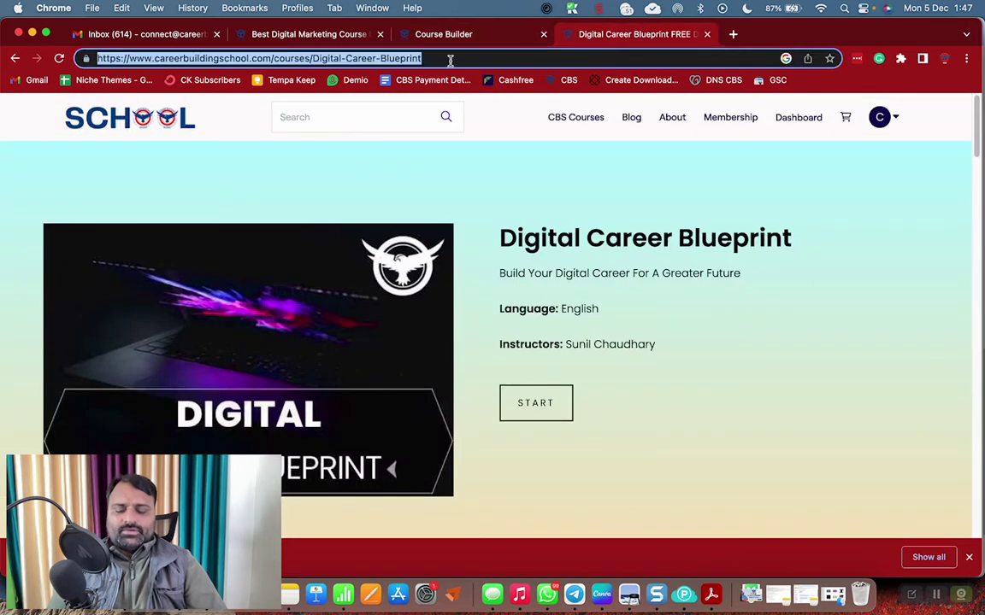
# Make HERE bold and link it to the copied Digital Career Blueprint course page URL
pyautogui.press('super+c')
pyautogui.click(416, 34)
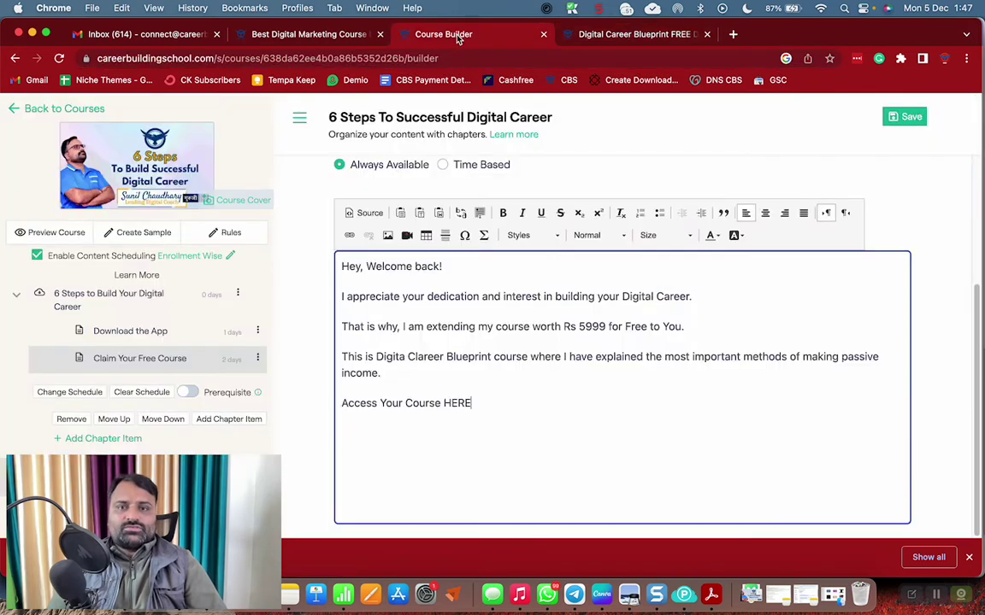
pyautogui.doubleClick(457, 403)
pyautogui.click(503, 213)
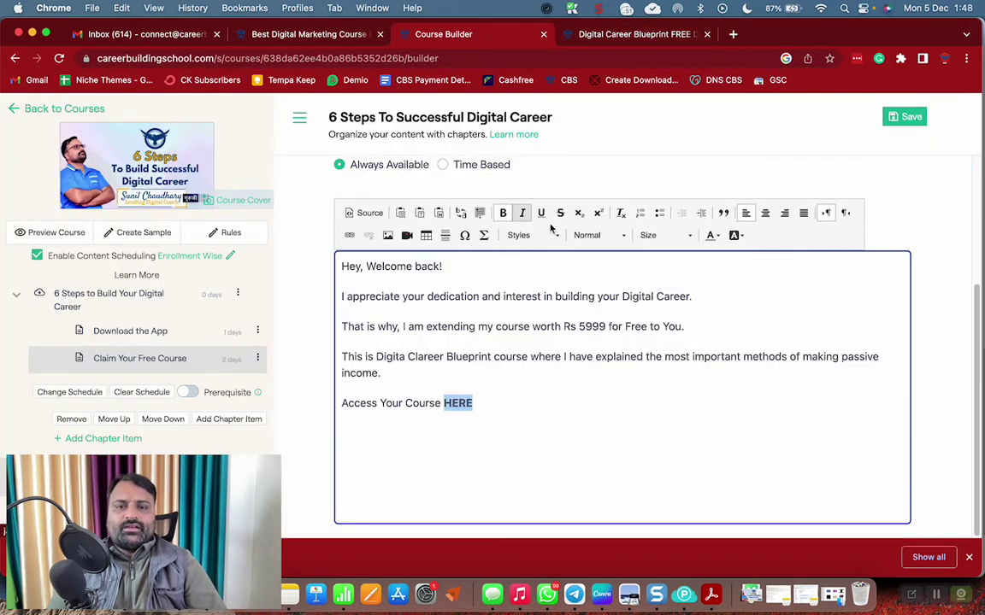
pyautogui.click(349, 235)
pyautogui.click(613, 393)
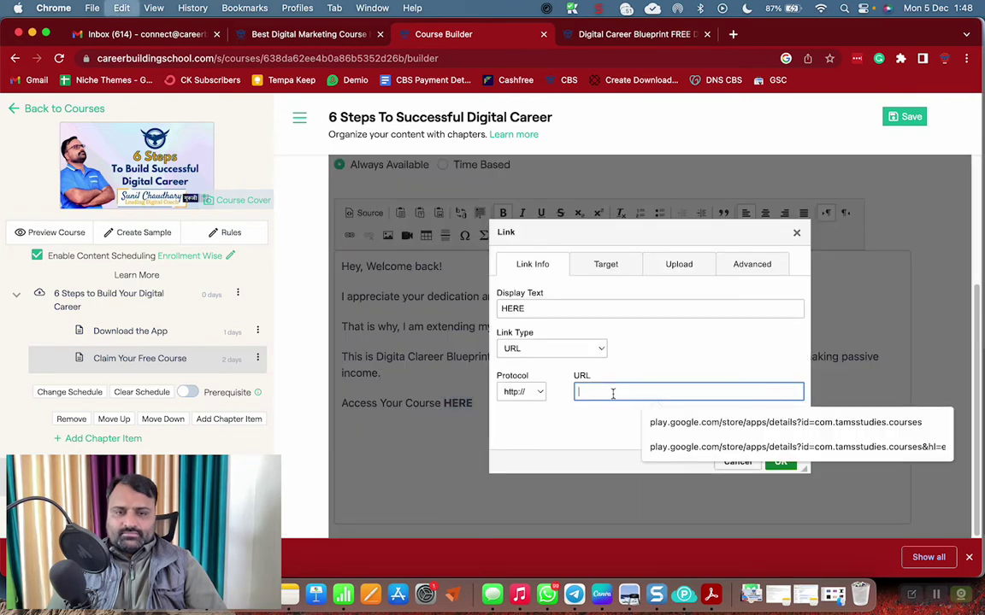
pyautogui.press('super+v')
pyautogui.press('Return')
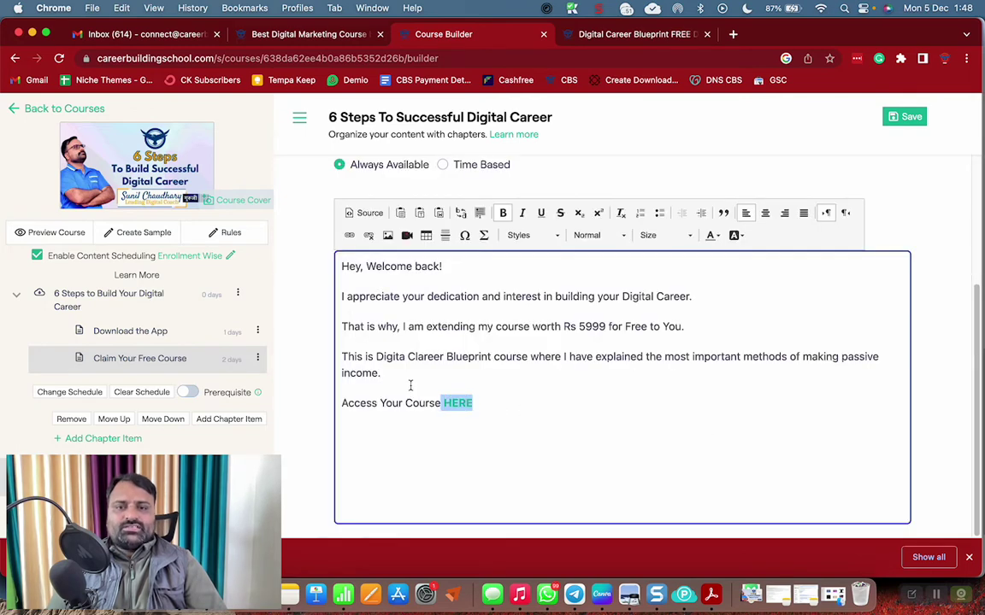
# Centre all the lesson text
pyautogui.press('super+a')
pyautogui.click(765, 214)
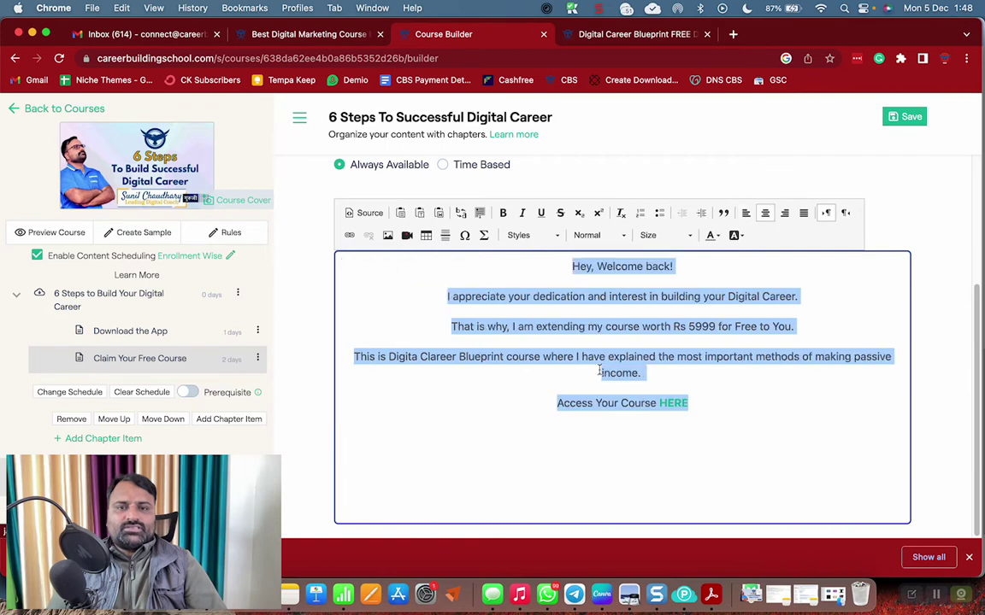
pyautogui.click(582, 308)
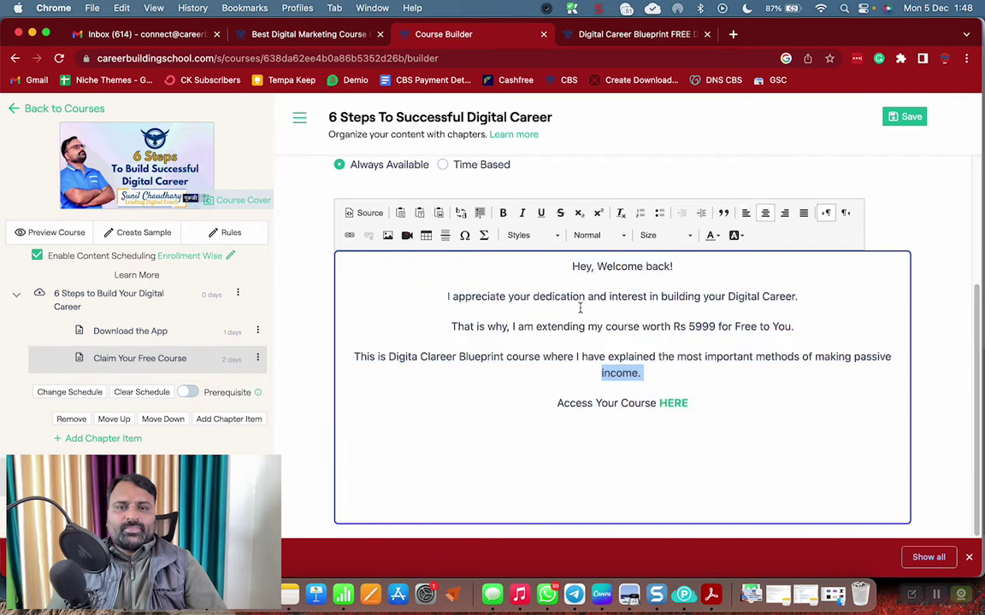
# Paste the Download the App eagle banner at the top and bottom of Claim Your Free Course
pyautogui.click(154, 332)
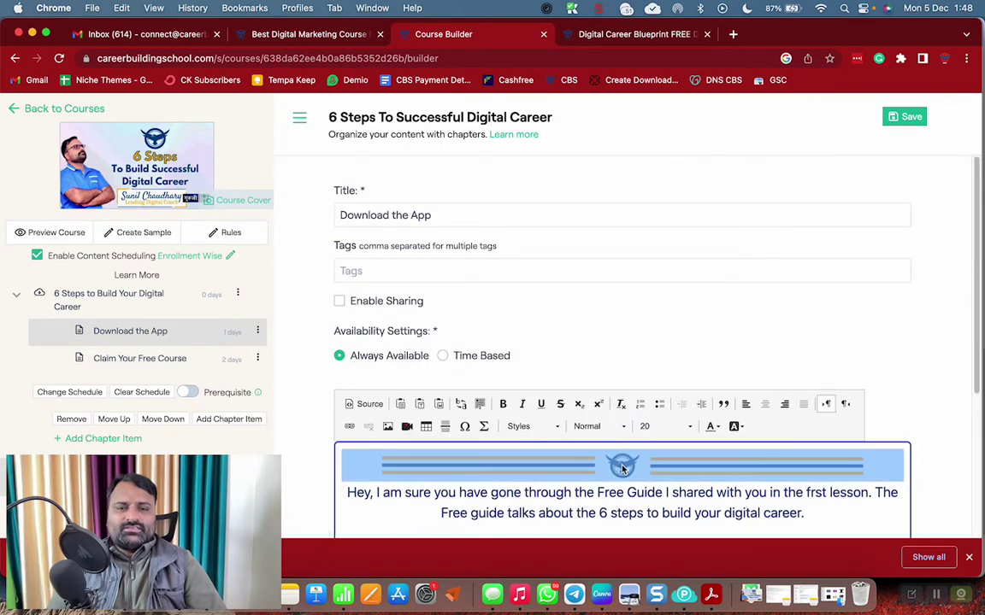
pyautogui.click(171, 362)
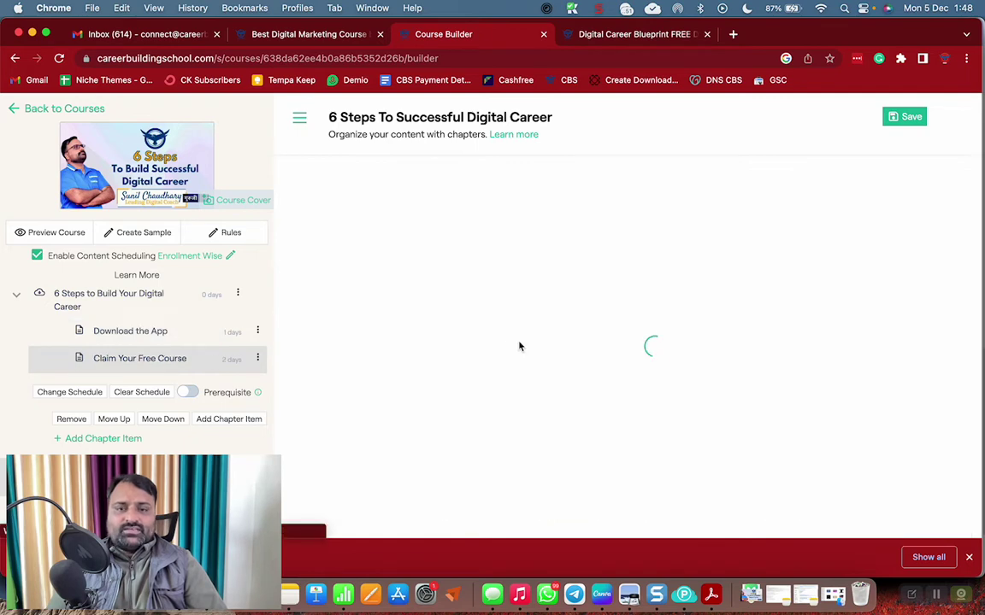
pyautogui.scroll(-5, 410, 380)
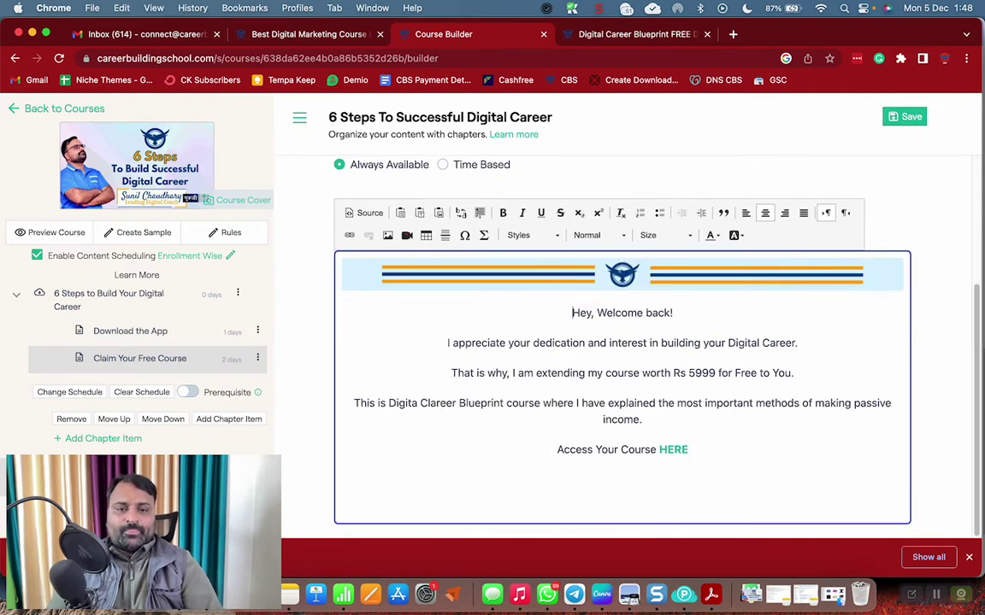
pyautogui.click(622, 475)
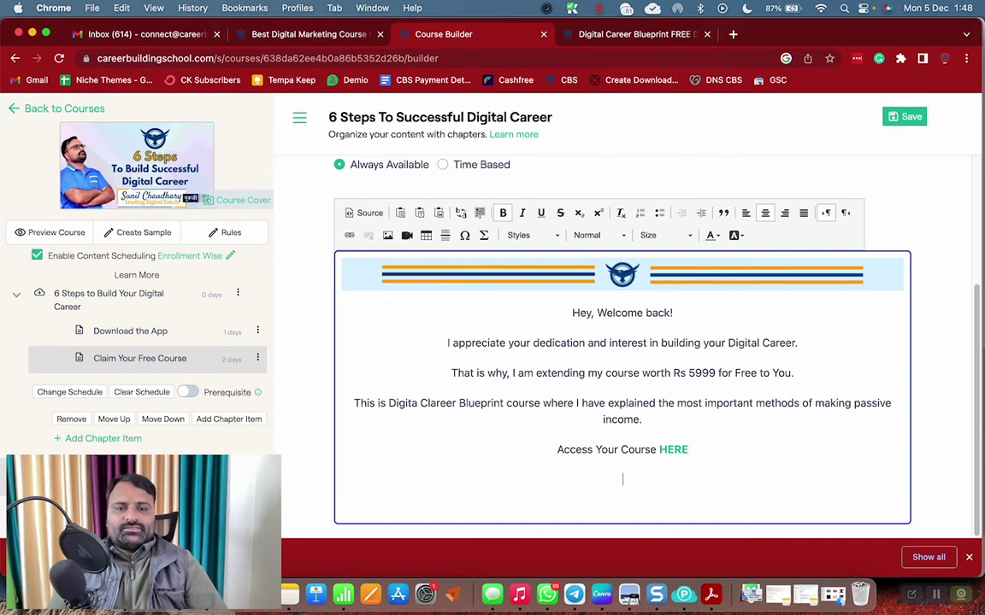
pyautogui.press('super+v')
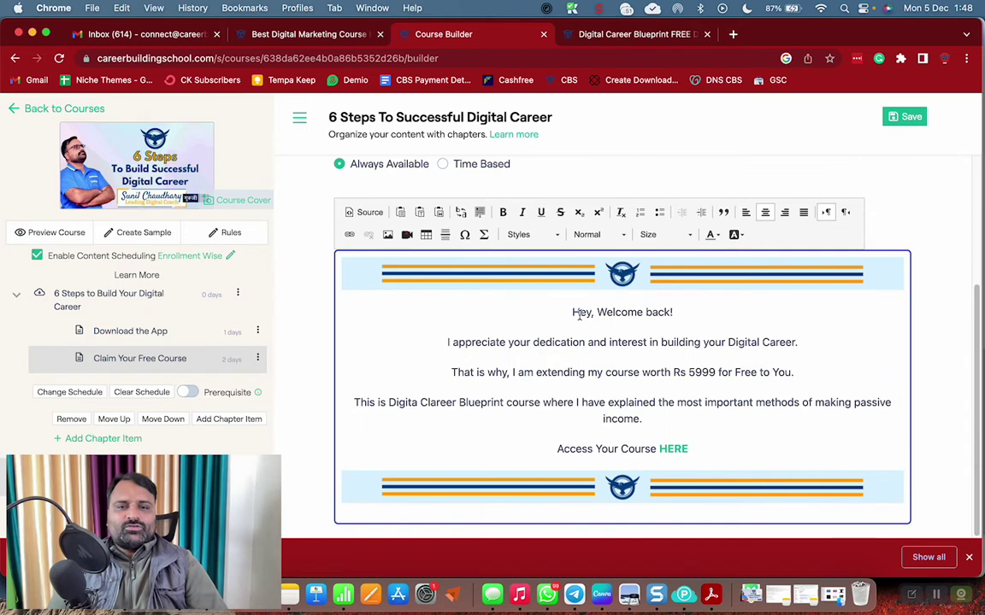
pyautogui.moveTo(571, 312); pyautogui.dragTo(642, 419)
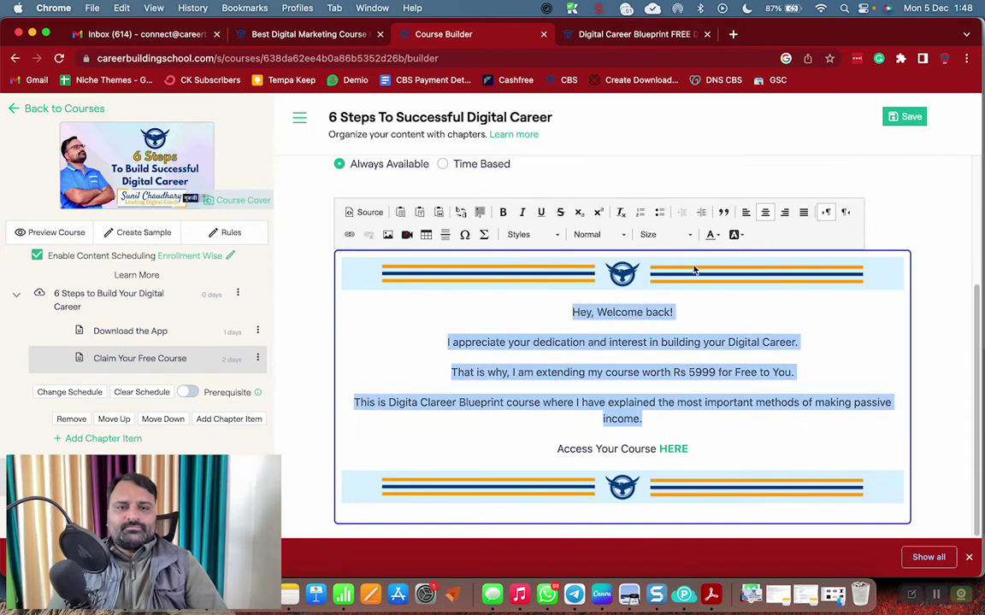
# Set the four selected paragraphs to font size 20
pyautogui.click(662, 234)
pyautogui.scroll(-5, 679, 341)
pyautogui.scroll(3, 668, 300)
pyautogui.click(667, 305)
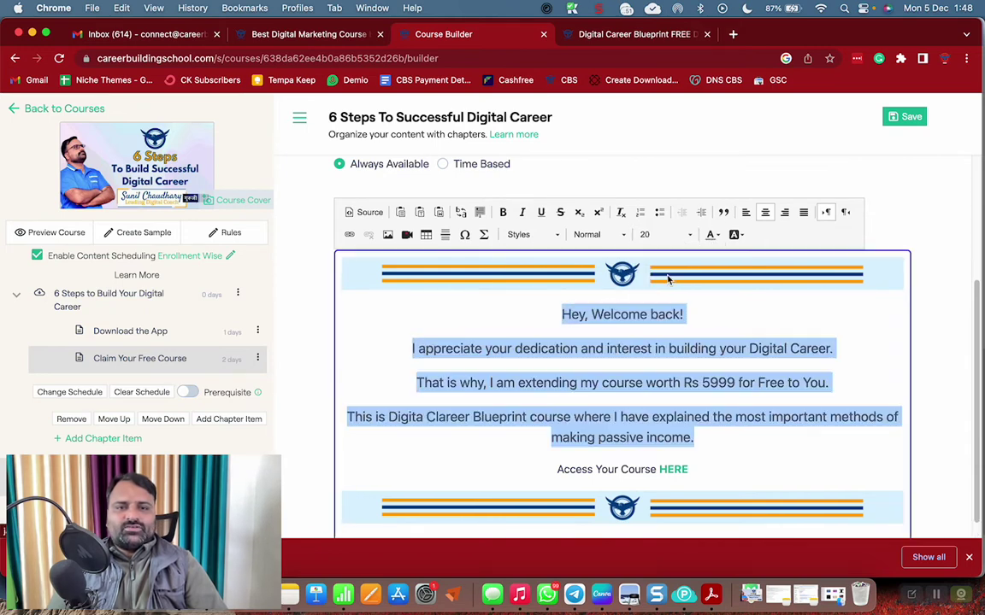
# Format the 'Access Your Course HERE' line as Heading 2
pyautogui.tripleClick(637, 469)
pyautogui.click(650, 234)
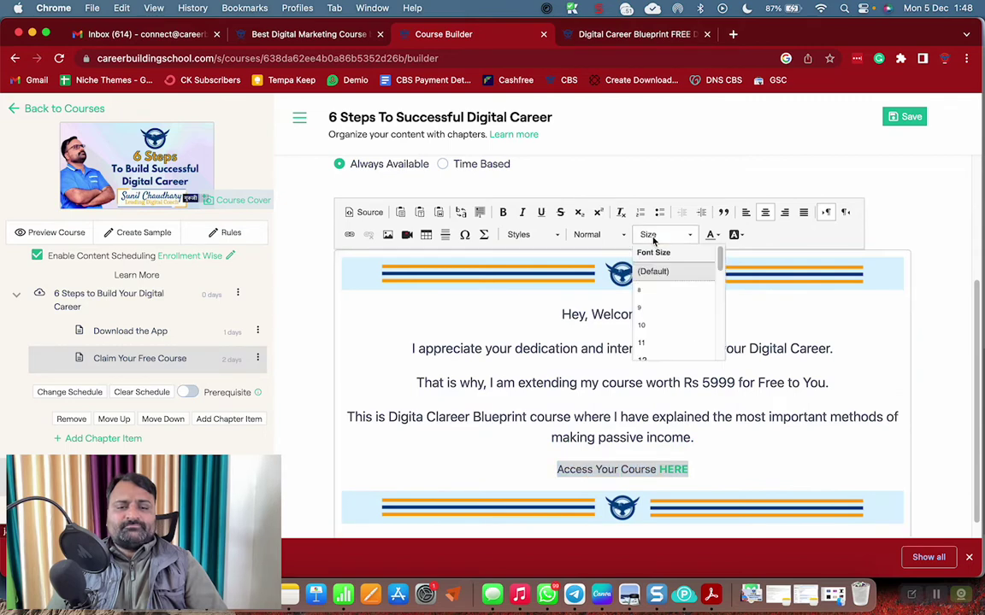
pyautogui.click(602, 235)
pyautogui.click(603, 235)
pyautogui.click(598, 318)
pyautogui.click(712, 441)
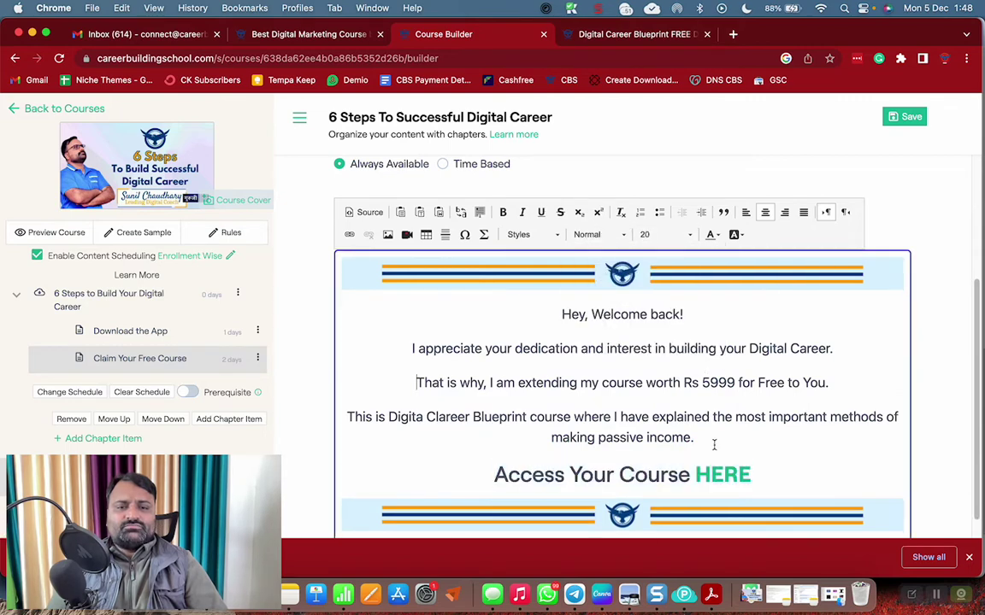
# Verify the HERE link and save the course without notifying learners
pyautogui.click(737, 468)
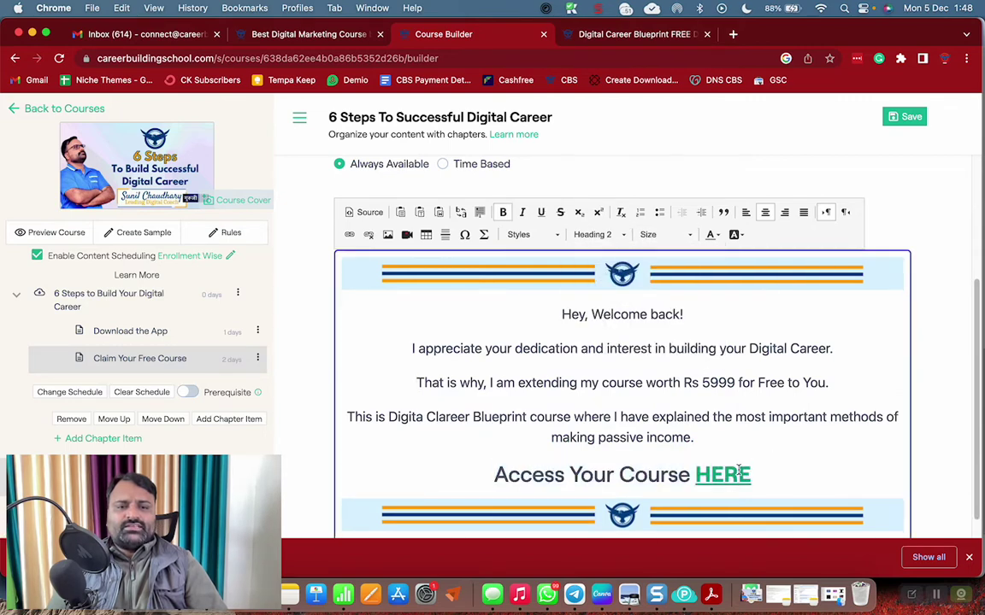
pyautogui.click(349, 235)
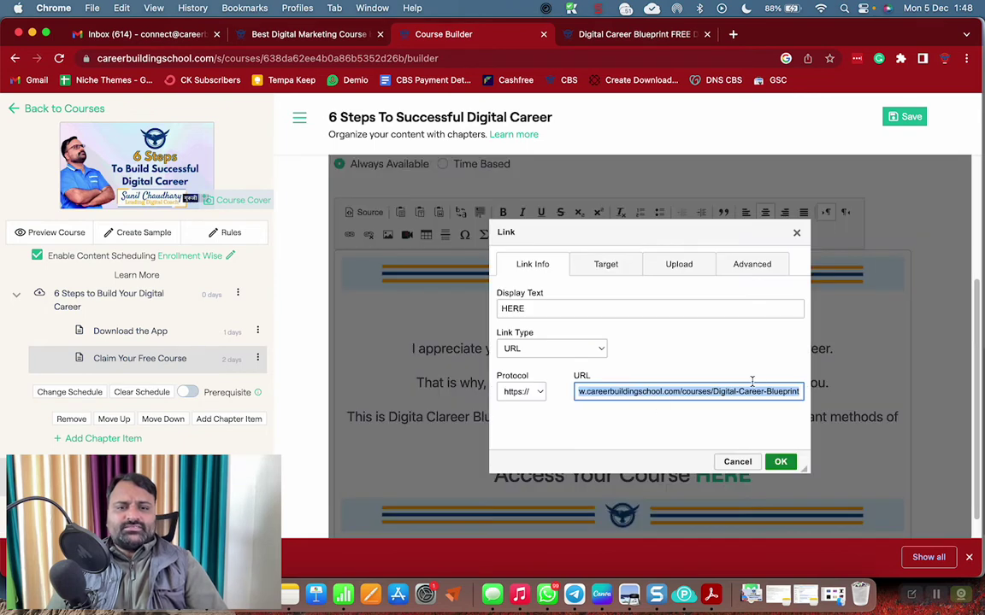
pyautogui.click(781, 462)
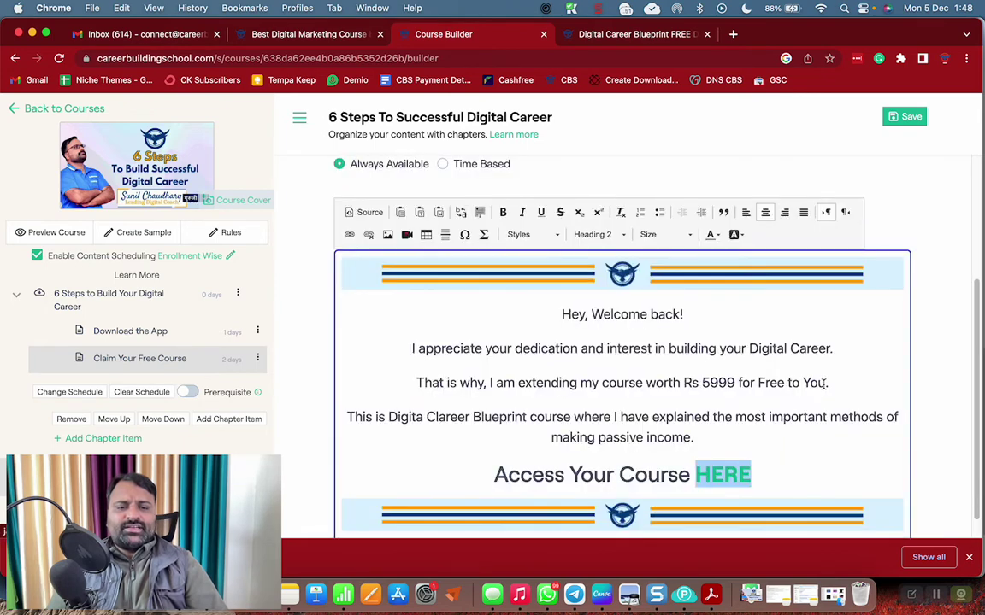
pyautogui.click(906, 118)
pyautogui.click(525, 343)
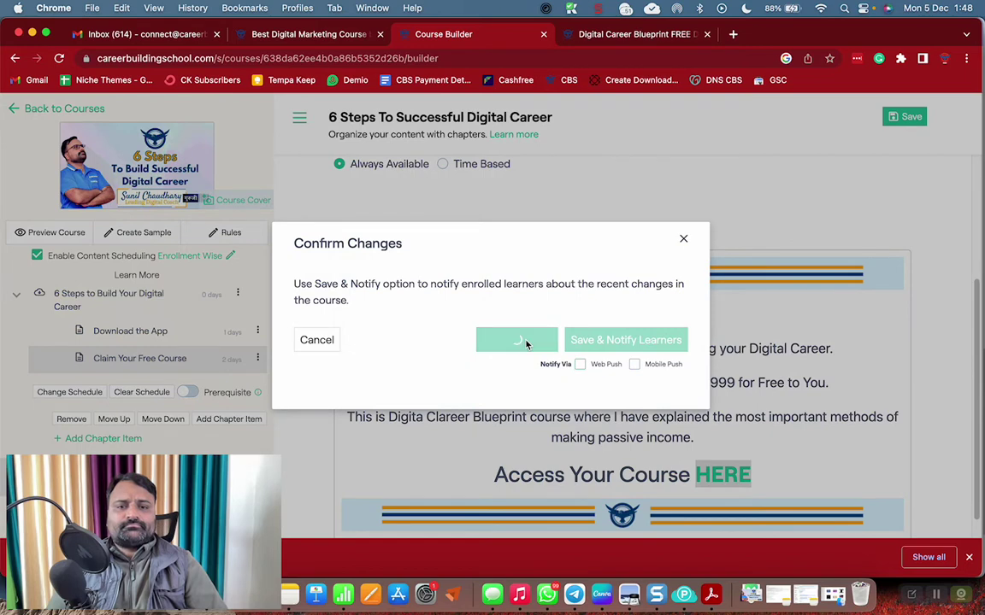
pyautogui.scroll(-1, 639, 389)
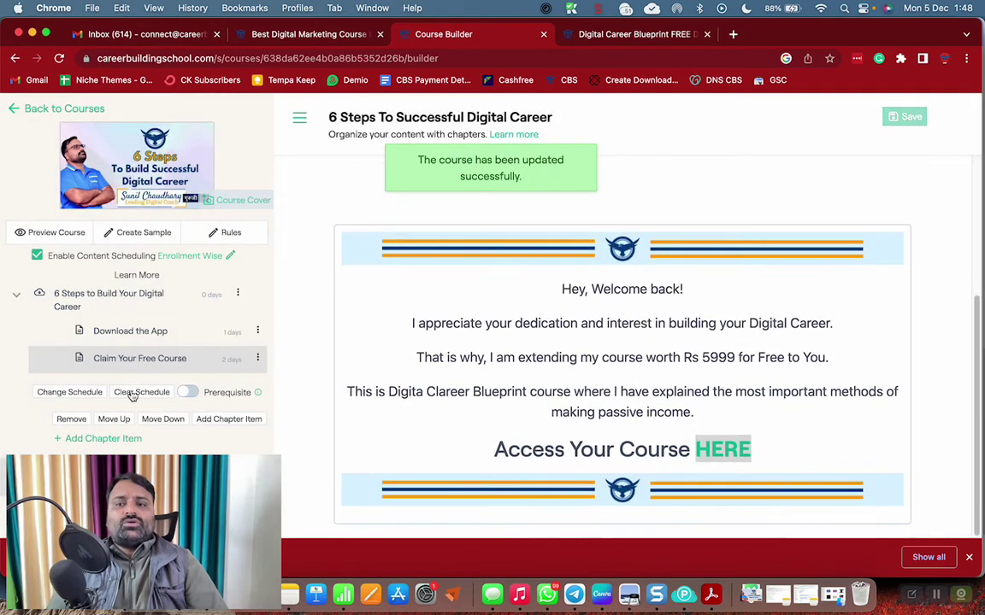
pyautogui.click(145, 359)
pyautogui.scroll(-5, 557, 392)
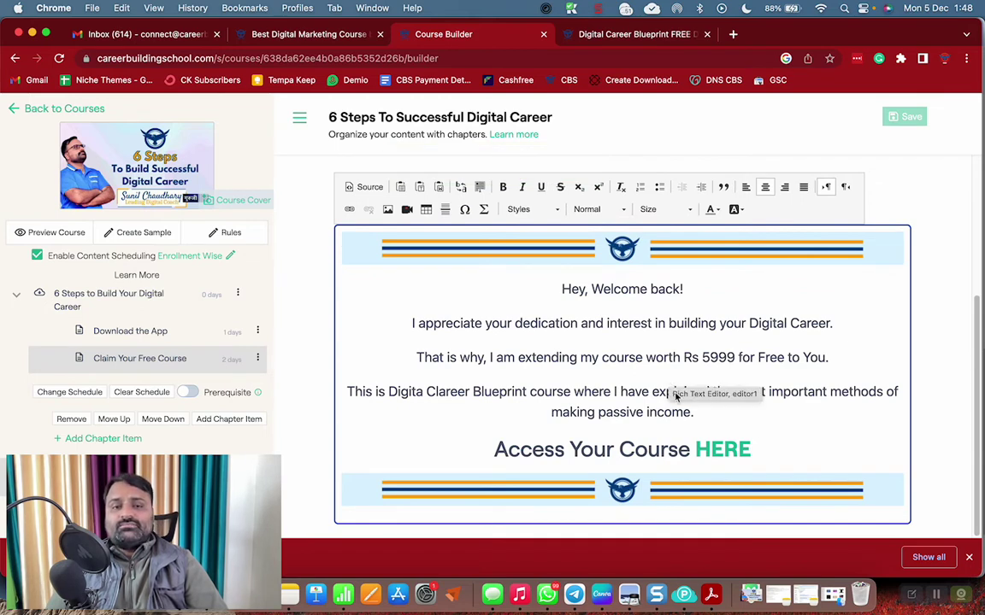
pyautogui.click(720, 452)
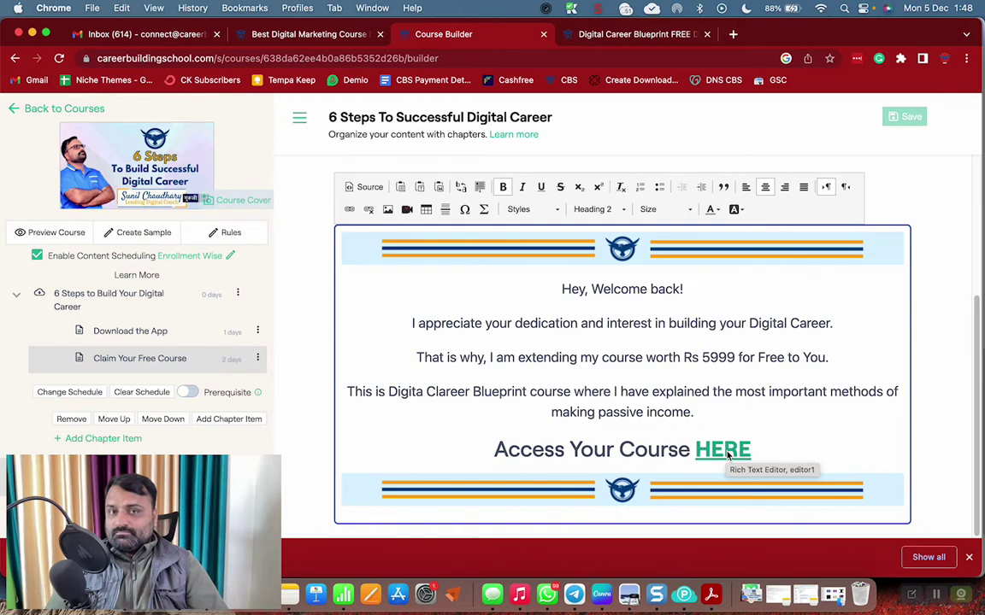
pyautogui.click(145, 299)
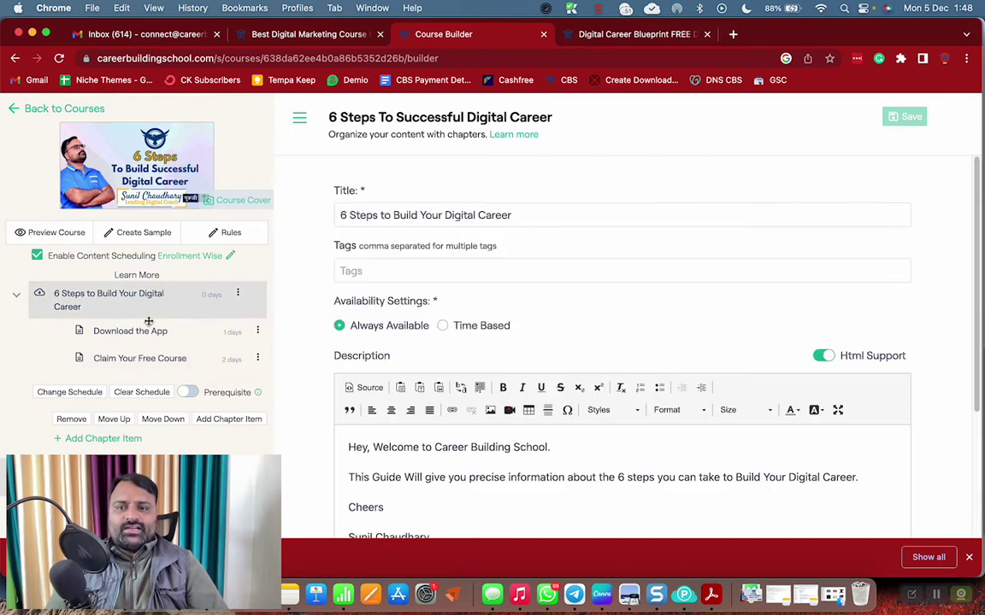
pyautogui.click(149, 336)
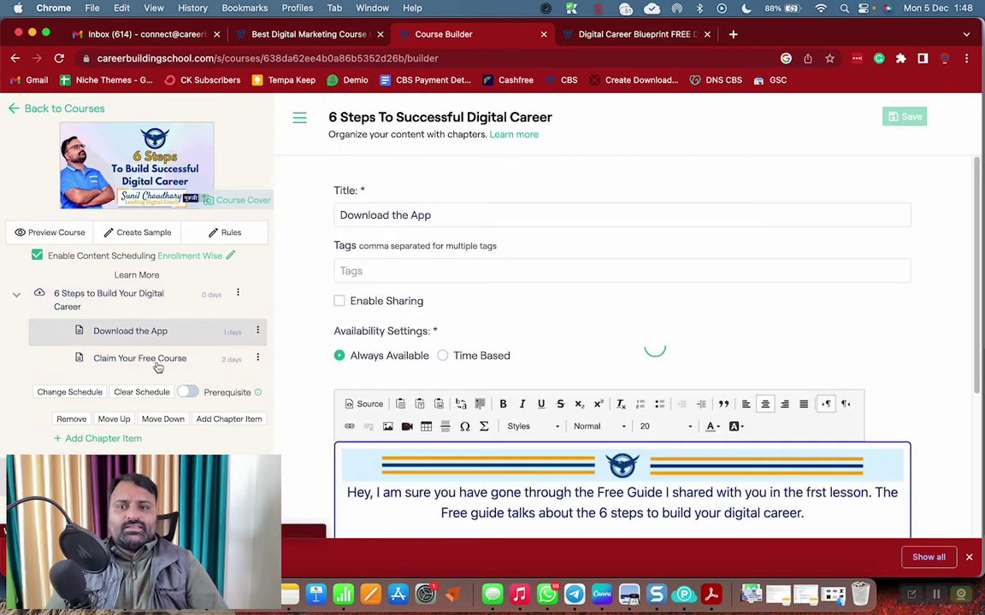
pyautogui.click(156, 363)
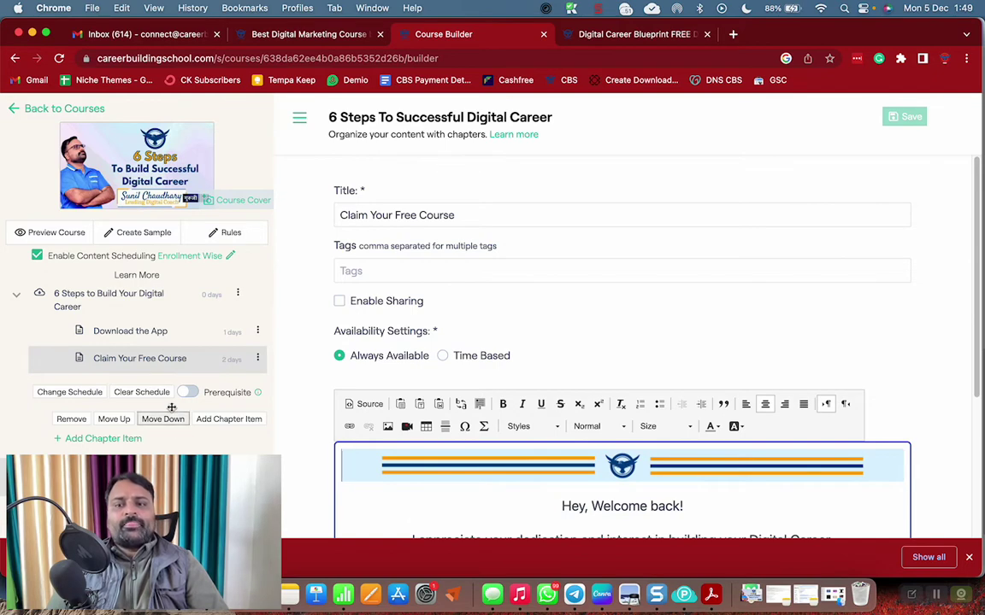
# Add a text lesson titled 'VIP Group Invite' to the chapter and open its release schedule
pyautogui.click(132, 441)
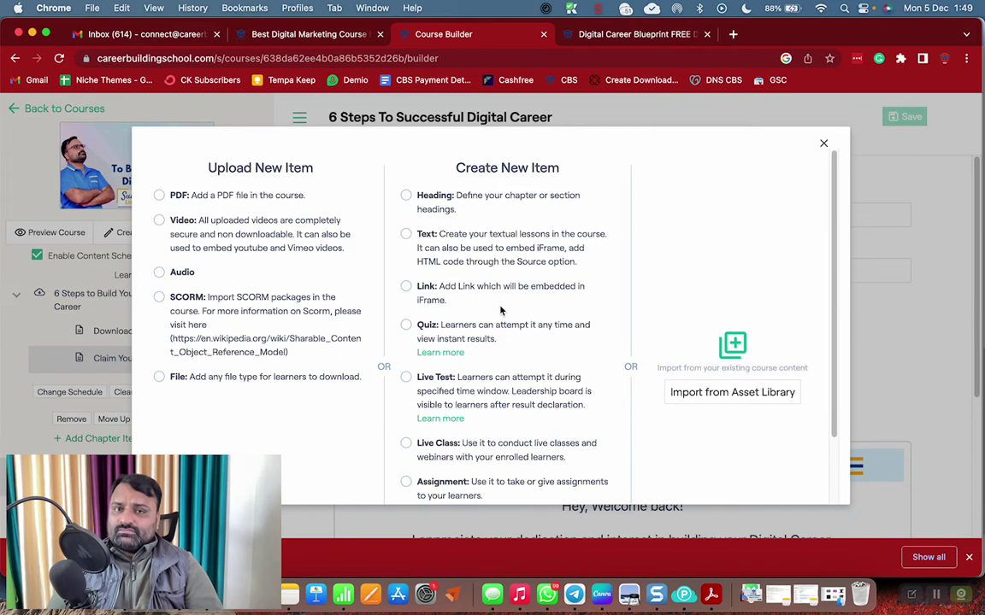
pyautogui.click(405, 235)
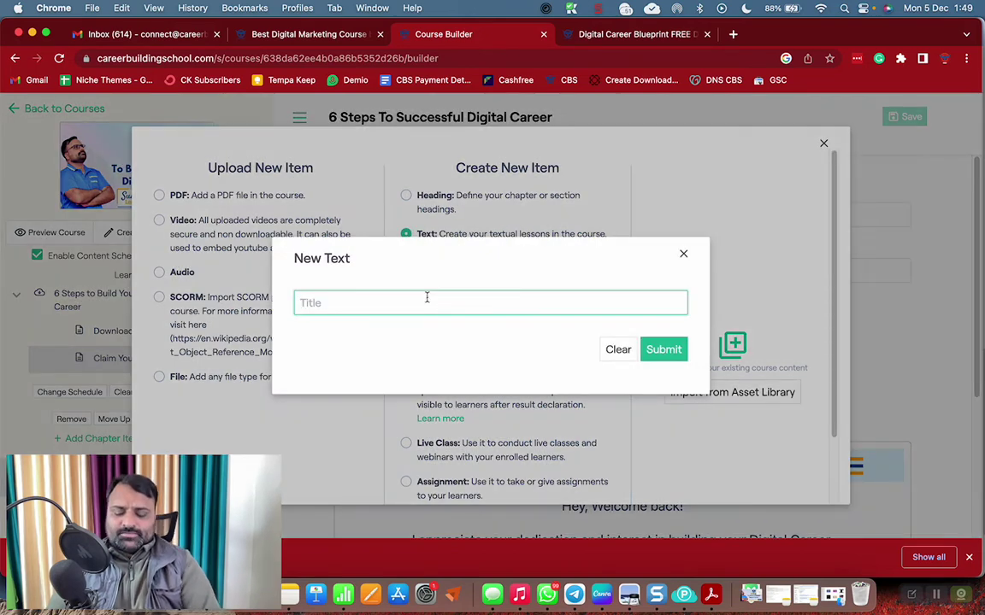
pyautogui.write('VIP Grou')
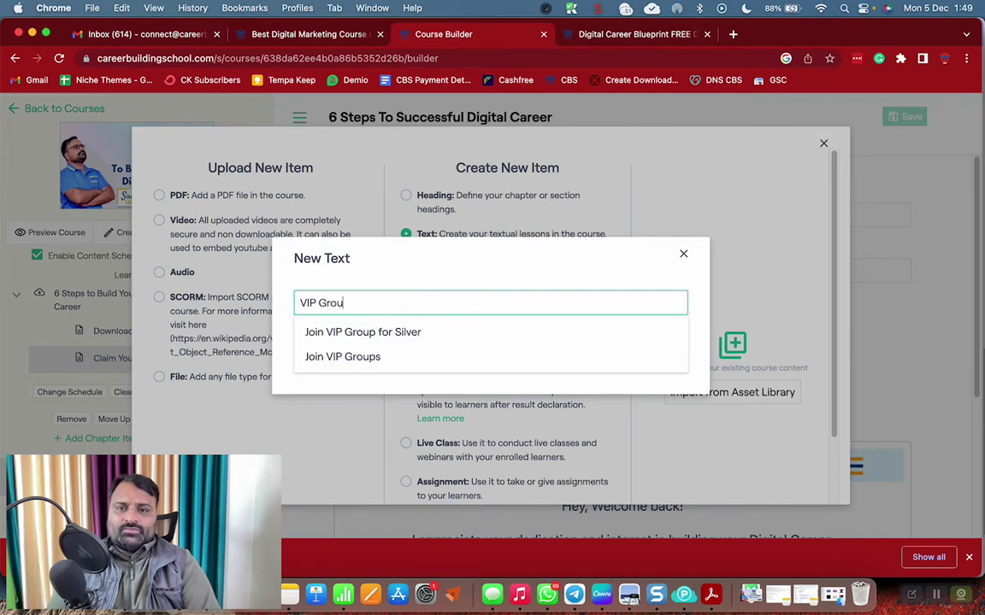
pyautogui.write('p Invite')
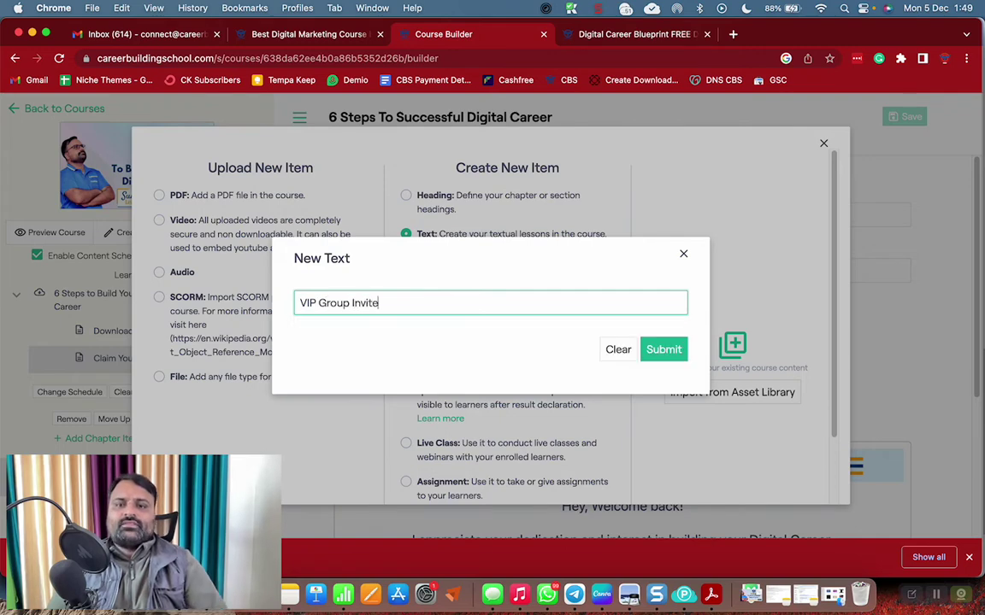
pyautogui.click(661, 347)
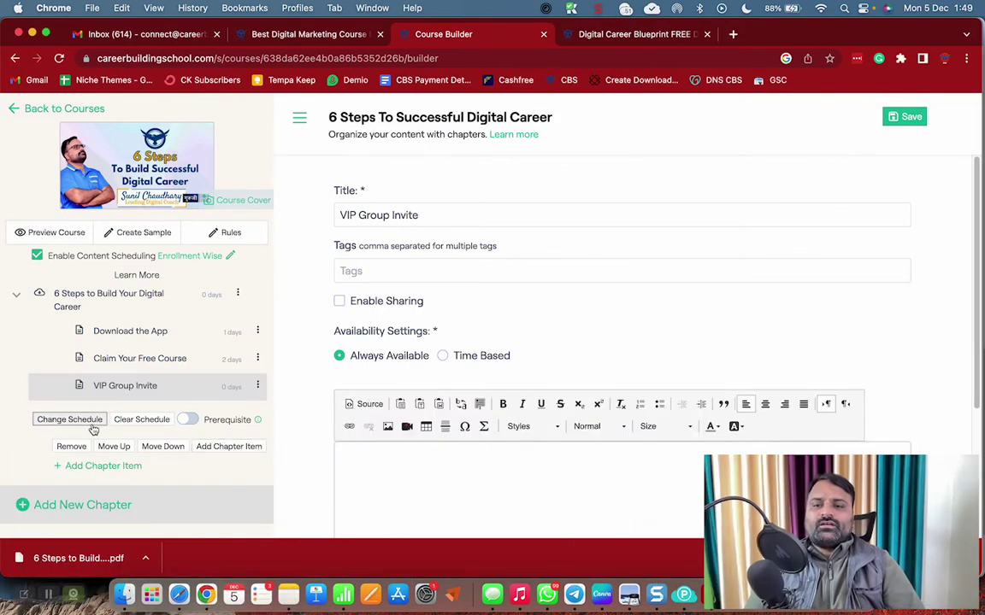
pyautogui.click(70, 419)
pyautogui.moveTo(324, 288); pyautogui.dragTo(274, 288)
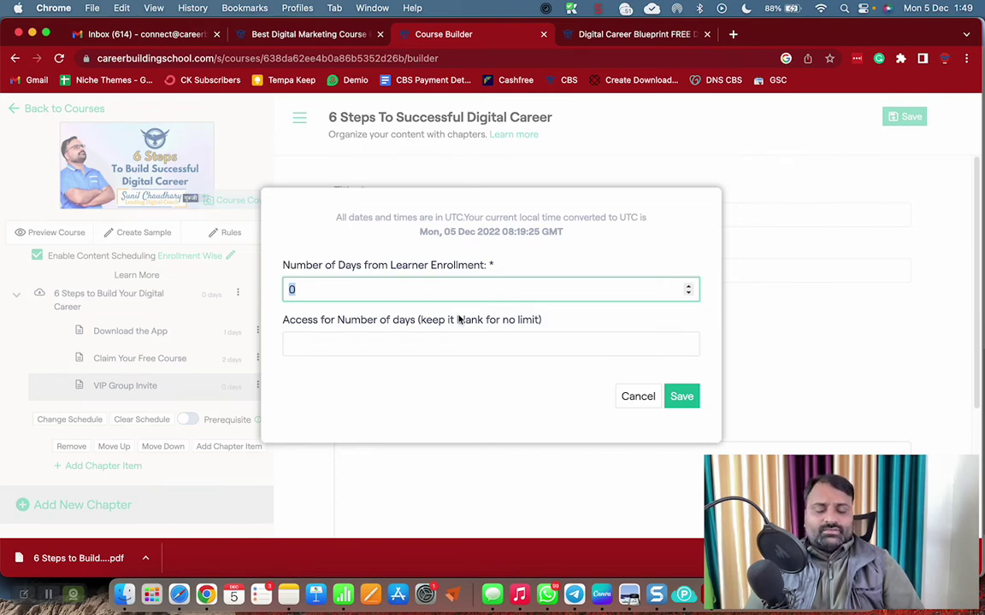
# Set the lesson to unlock after 3 days and paste a banner image at the top of its content
pyautogui.write('3')
pyautogui.click(681, 395)
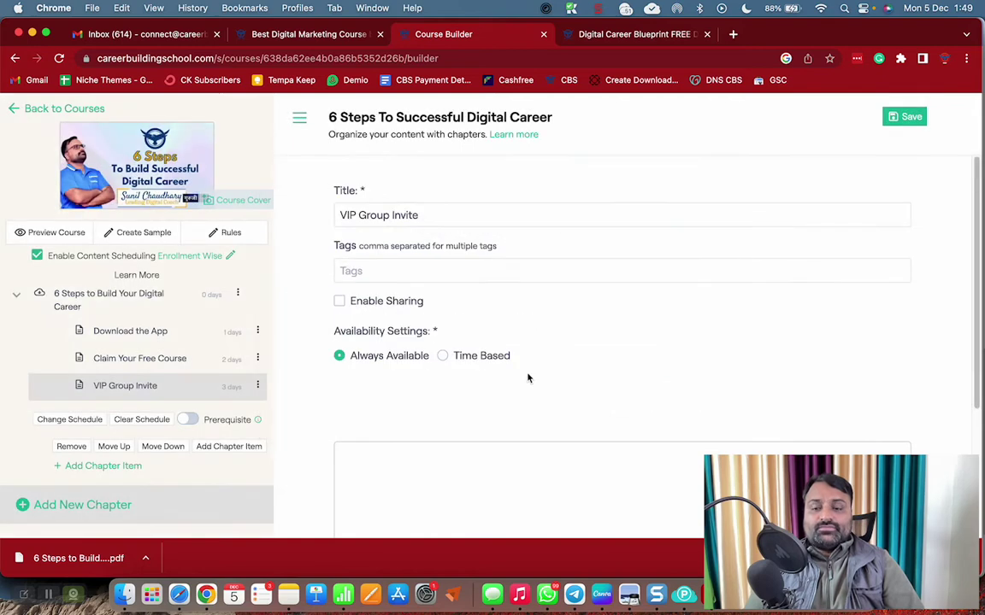
pyautogui.scroll(-3, 403, 430)
pyautogui.click(411, 305)
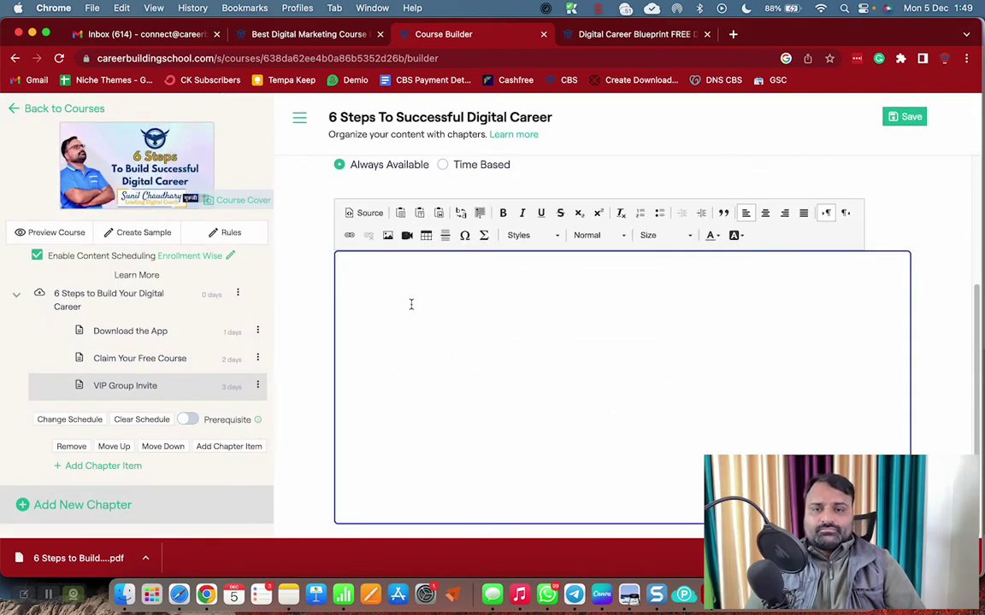
pyautogui.press('super+v')
# Write the paragraph praising action takers who make a big difference in their lives and the world
pyautogui.write('I am')
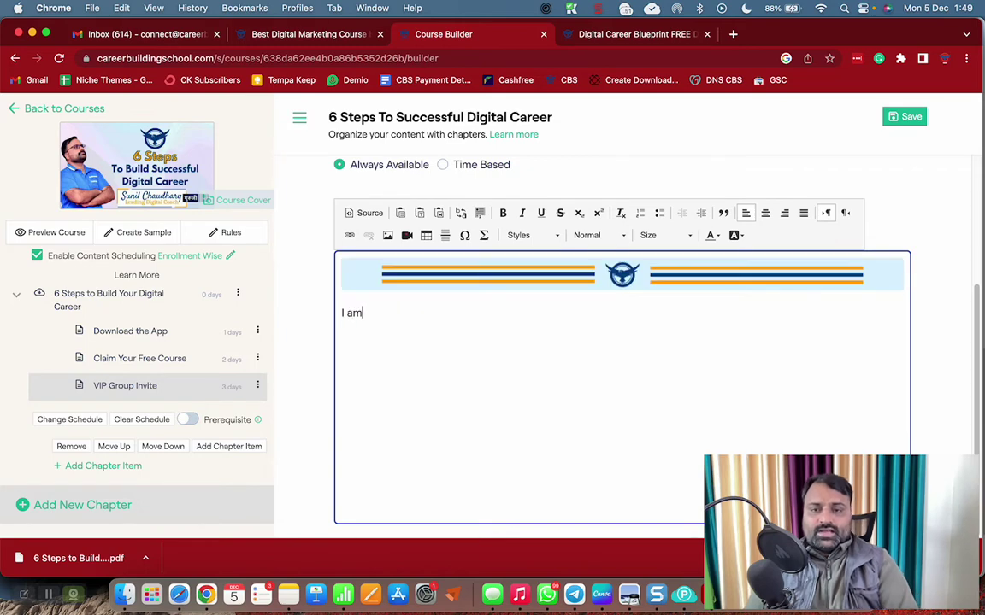
pyautogui.write(' so happy')
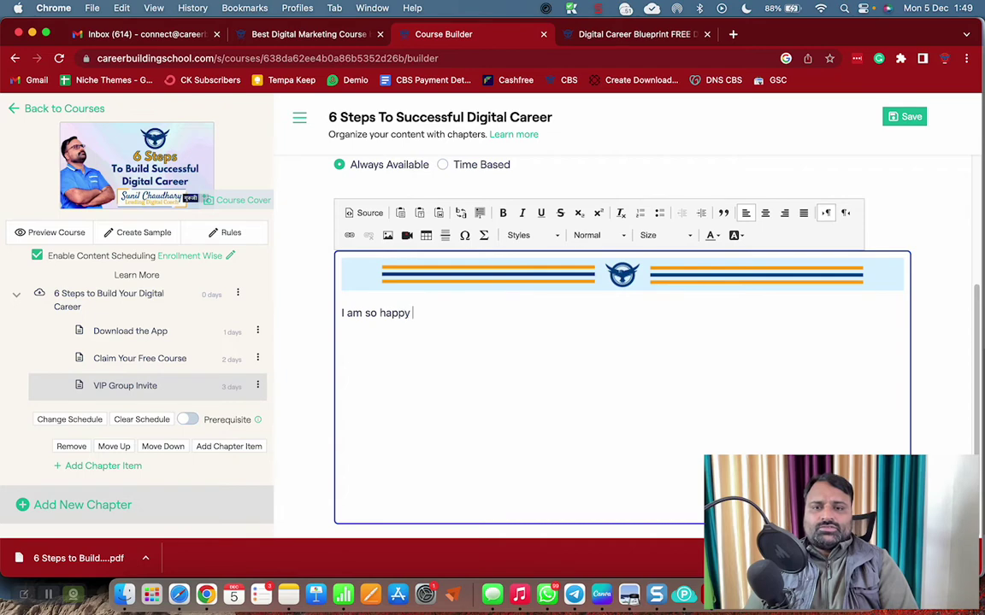
pyautogui.write(' to see you ')
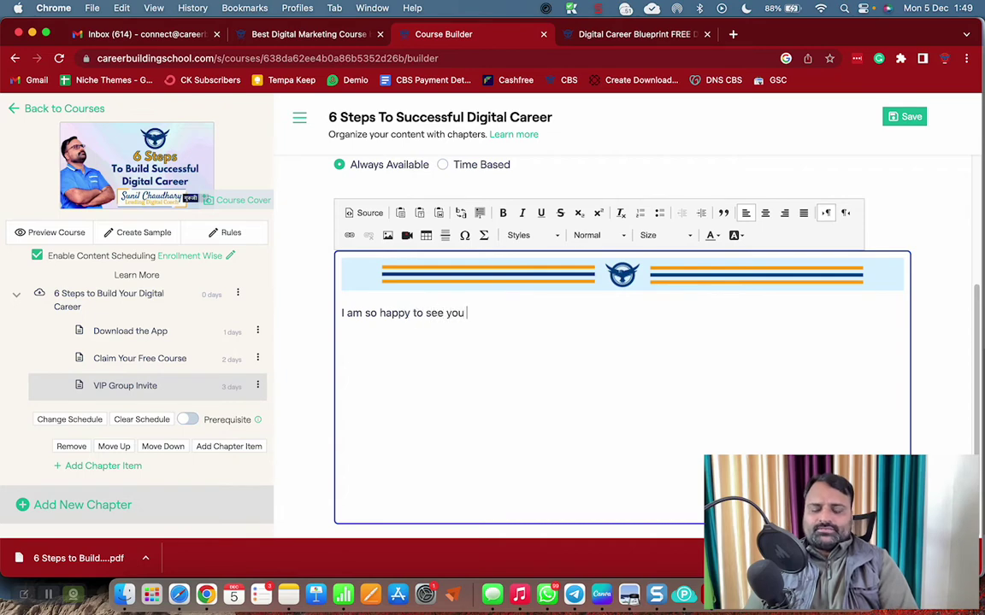
pyautogui.write('active.')
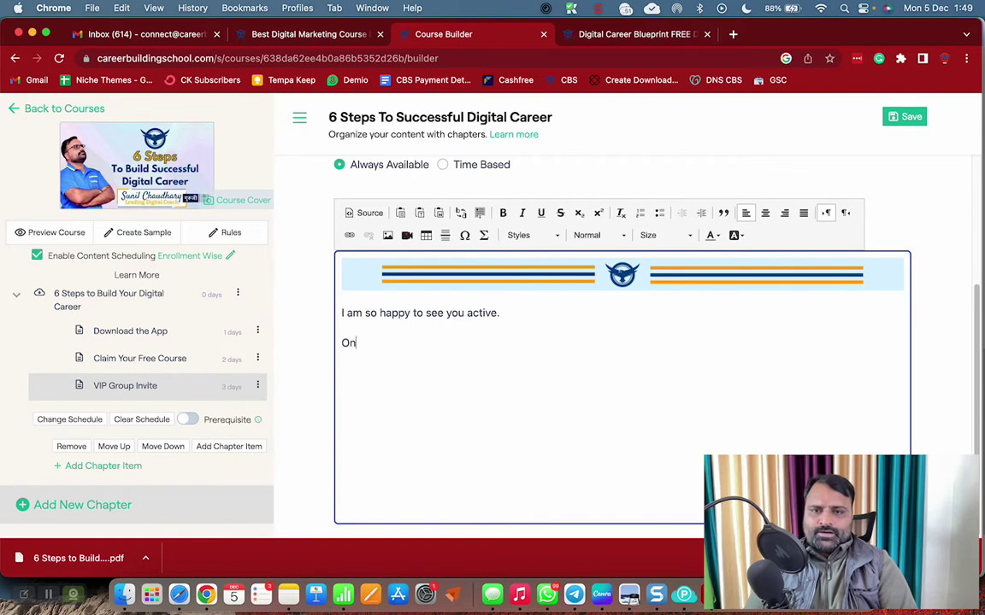
pyautogui.write('percent')
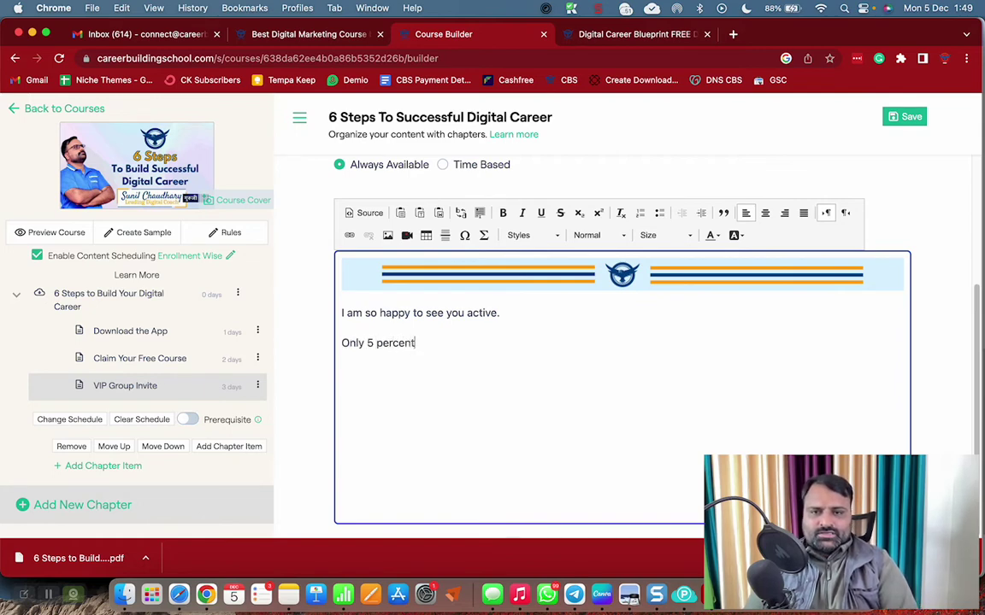
pyautogui.write(' people ')
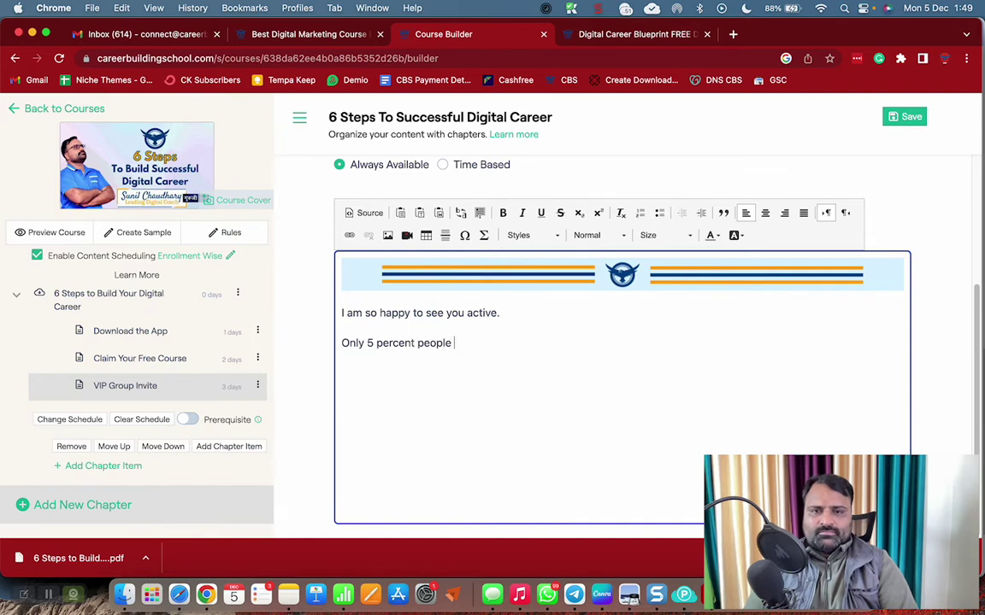
pyautogui.write('are this ')
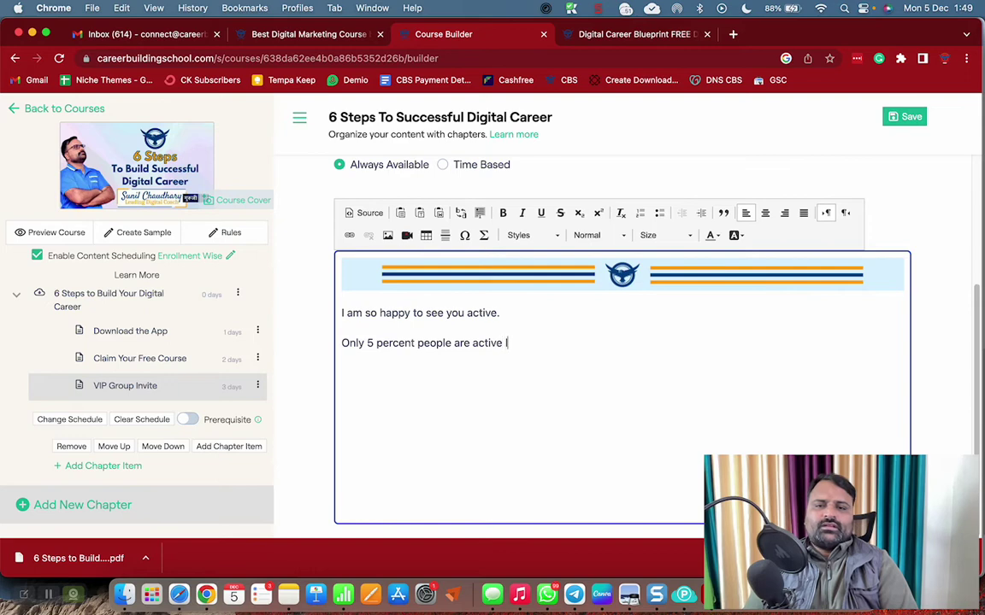
pyautogui.write('ike you')
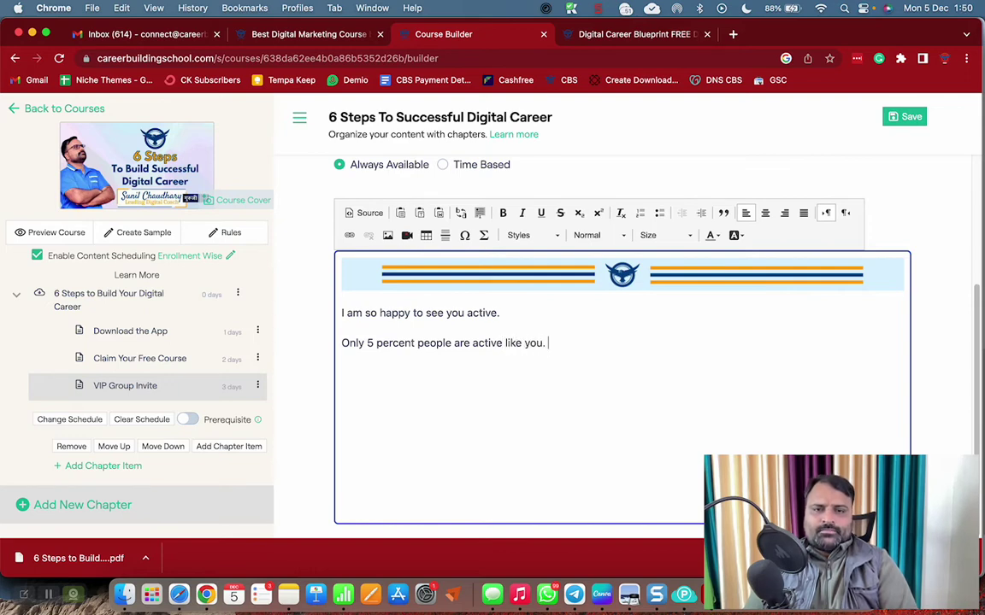
pyautogui.write('. Ac')
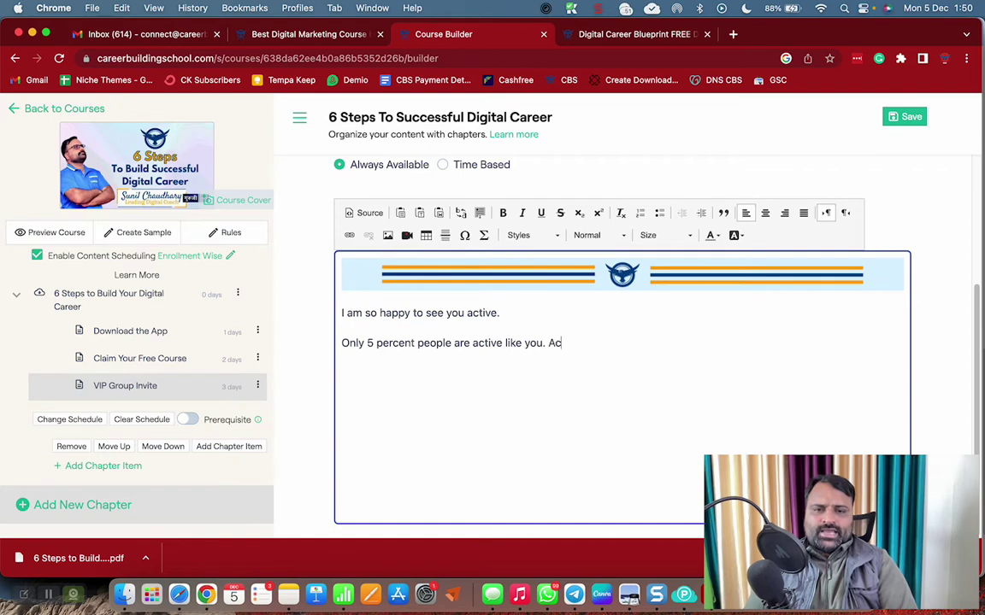
pyautogui.write('tion Takers ')
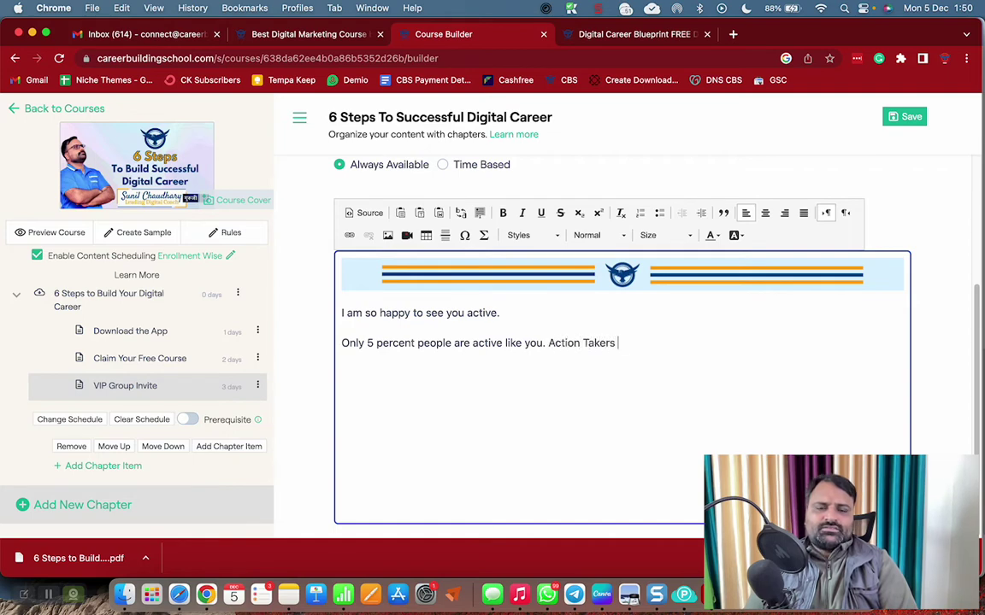
pyautogui.write('Like you make a')
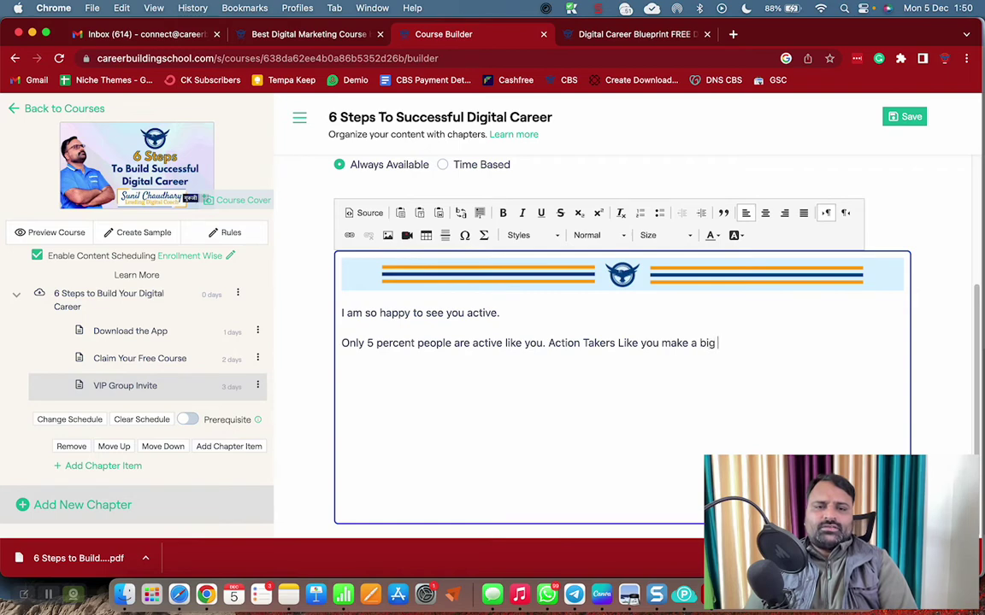
pyautogui.write('big diffe')
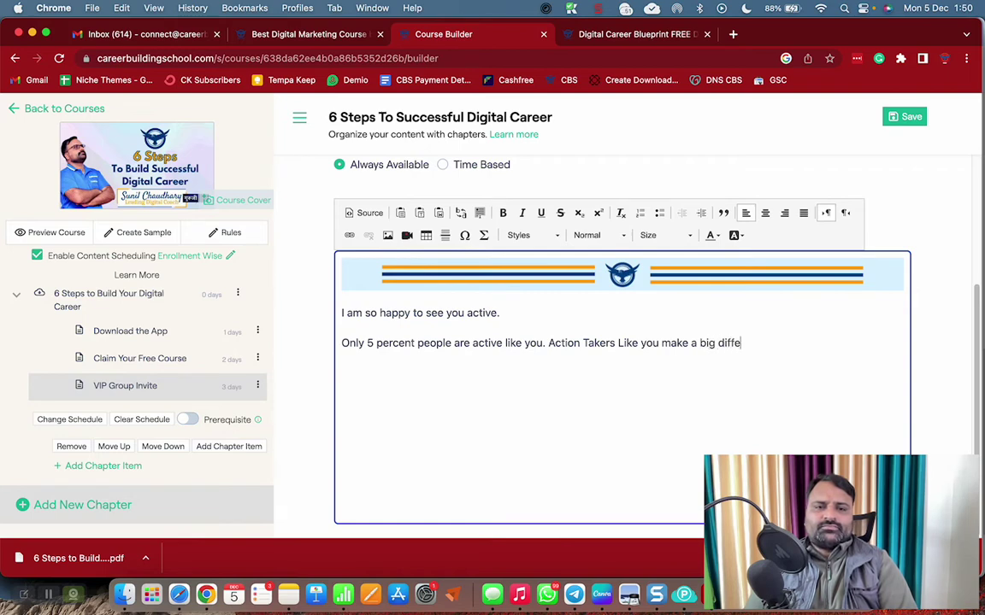
pyautogui.write('rence in their')
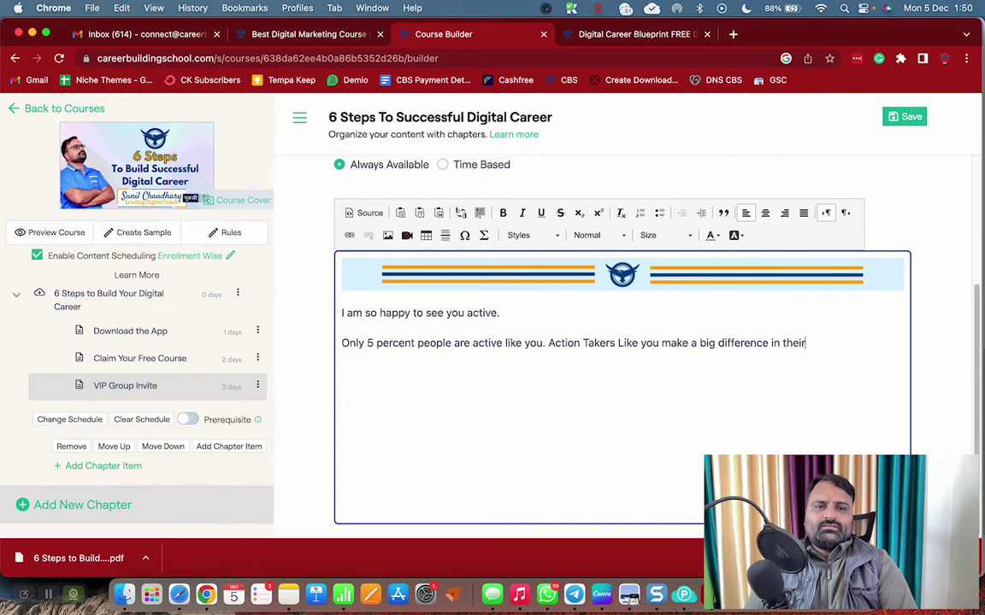
pyautogui.write(' own lives and ')
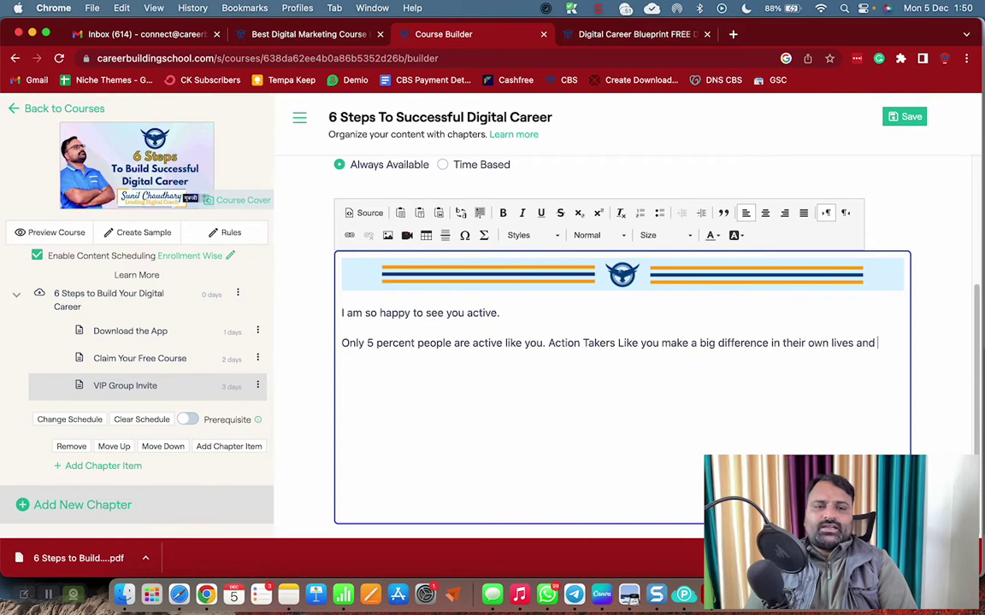
pyautogui.write('in the world')
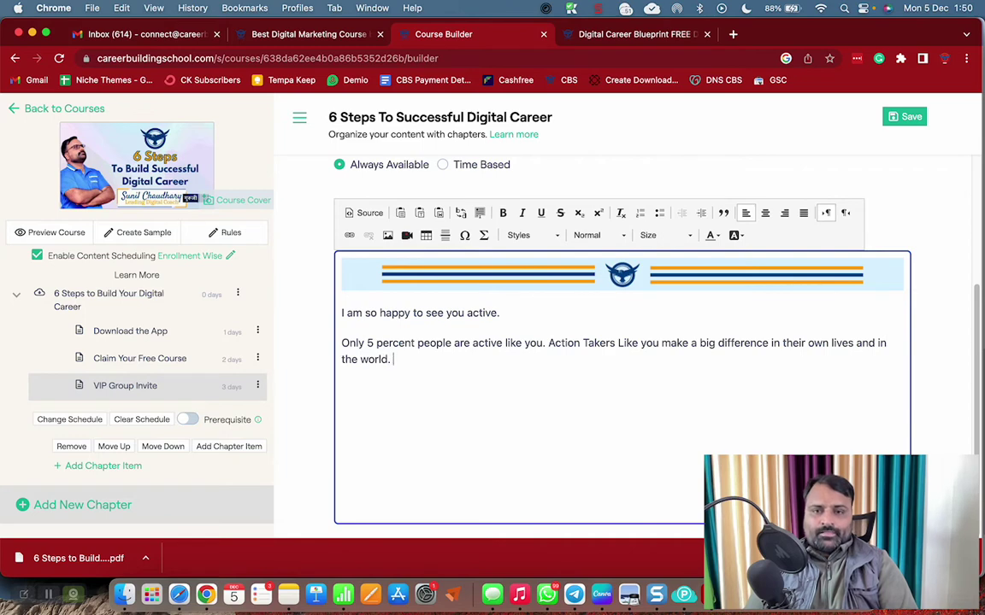
pyautogui.write('.')
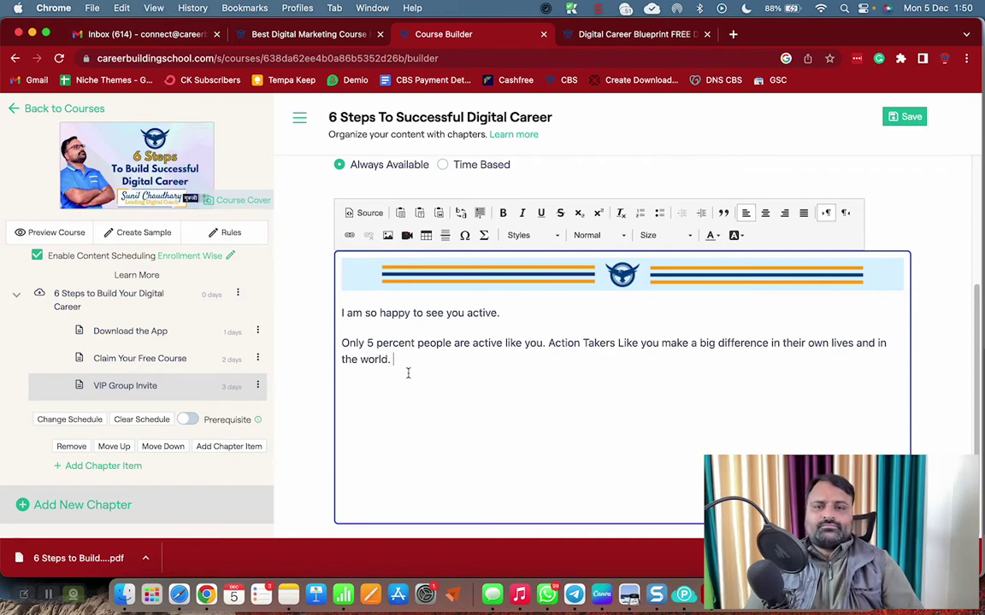
# Add the secret / private VIP Group line with 'Join the Group HERE' and paste a closing banner
pyautogui.press('Return')
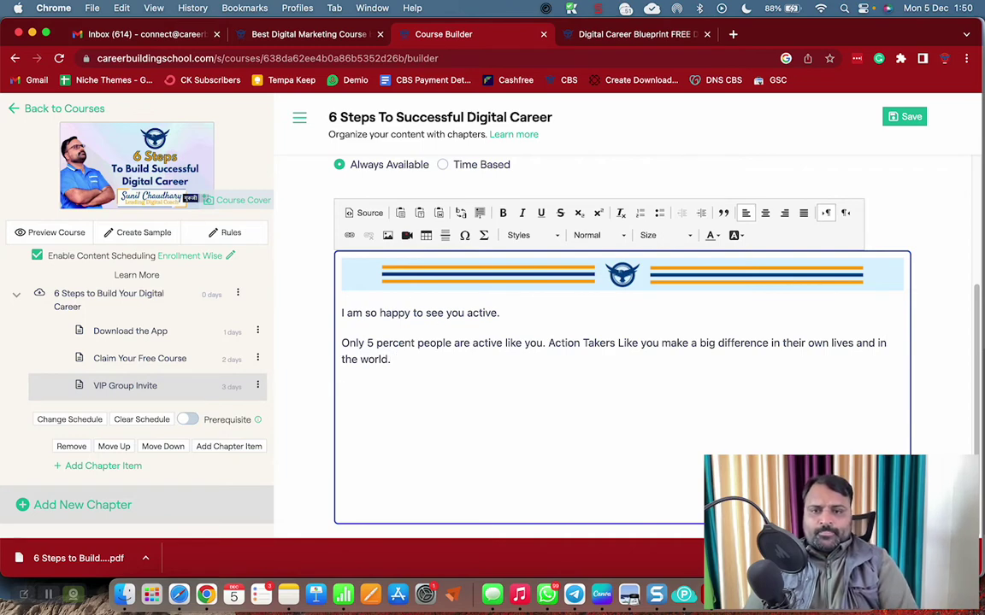
pyautogui.write('I love to s')
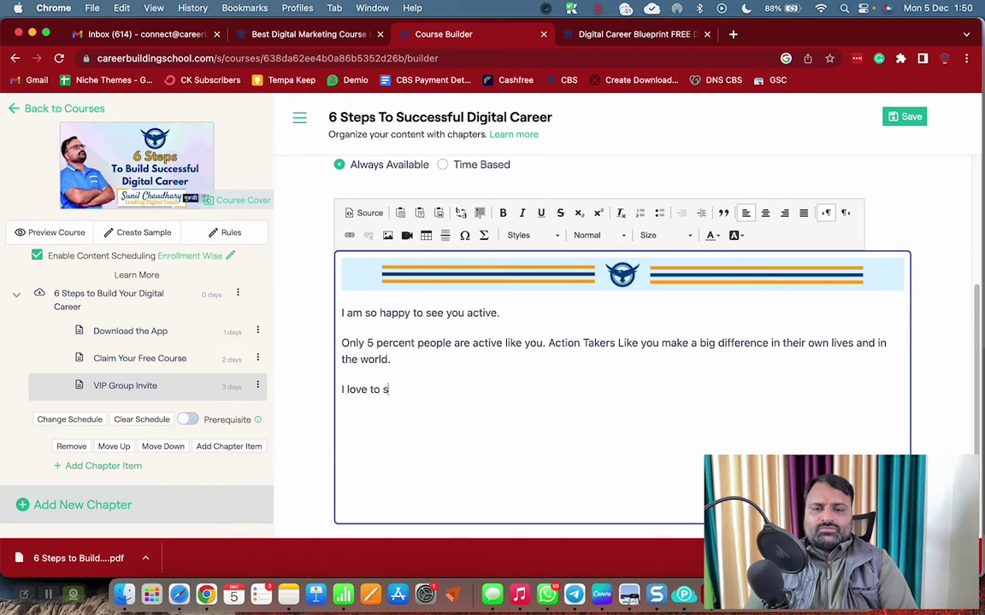
pyautogui.write('ee ')
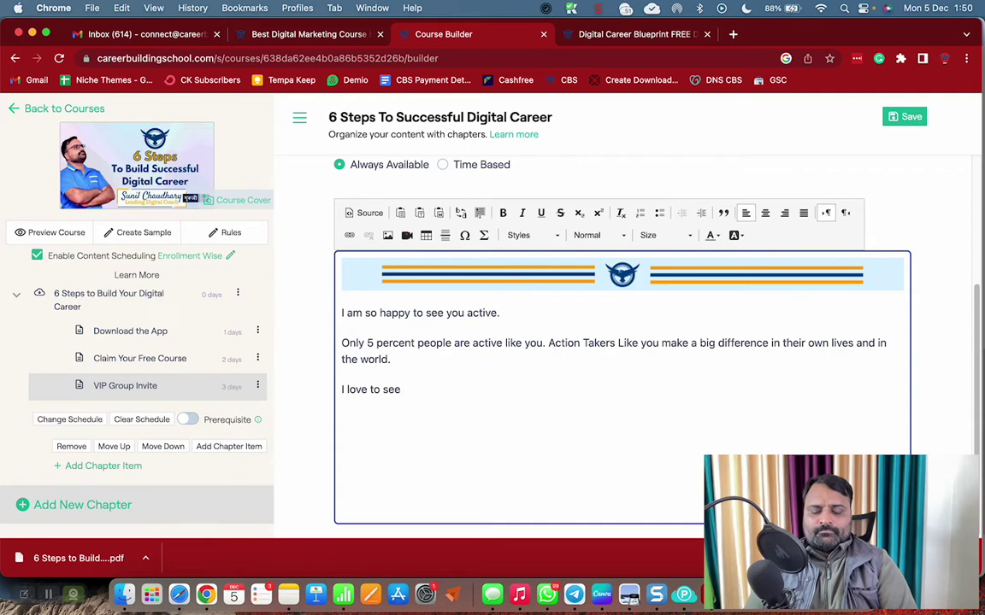
pyautogui.write('people like ')
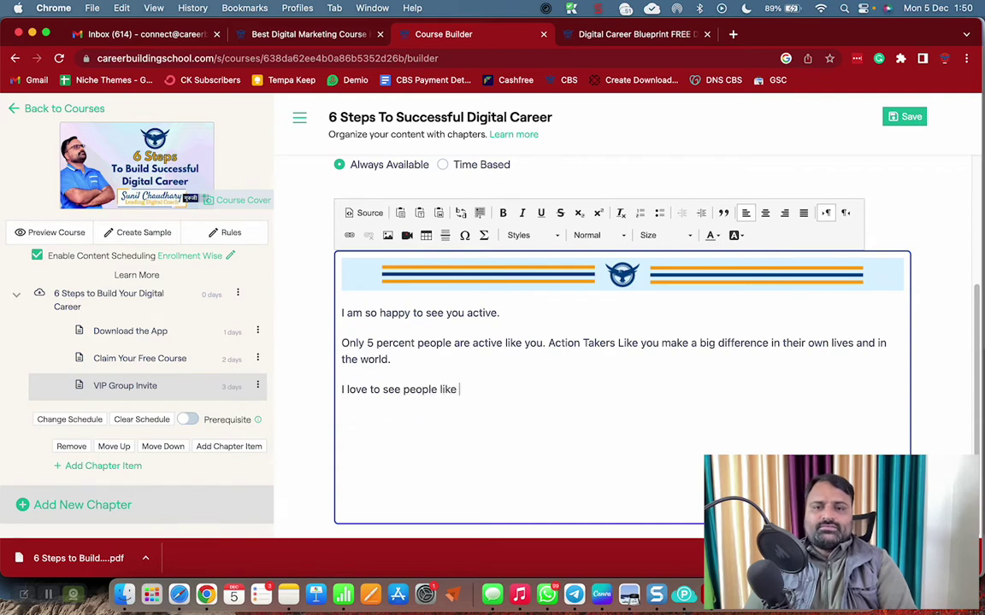
pyautogui.write('you in my VI')
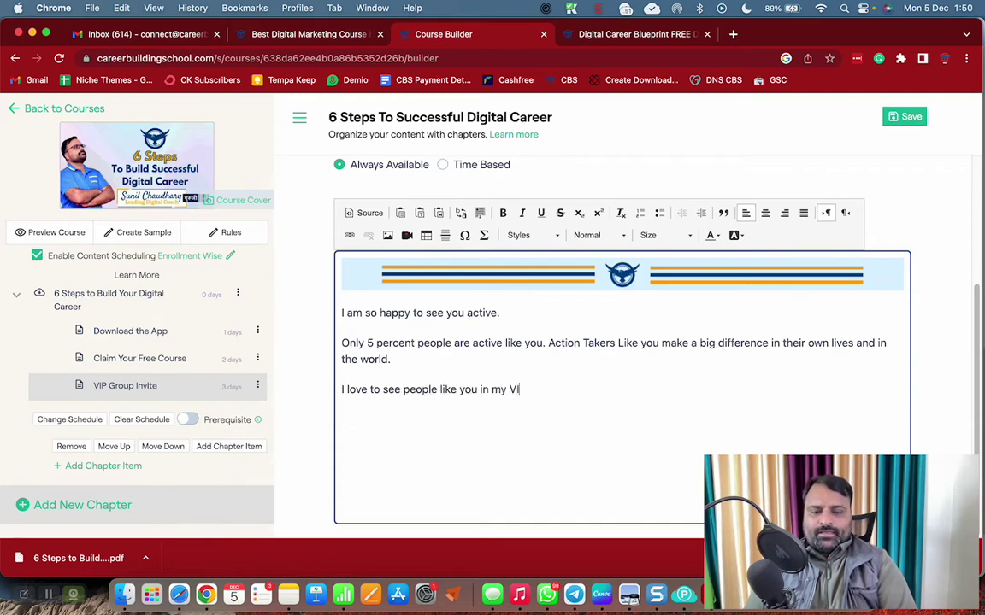
pyautogui.write('P Group')
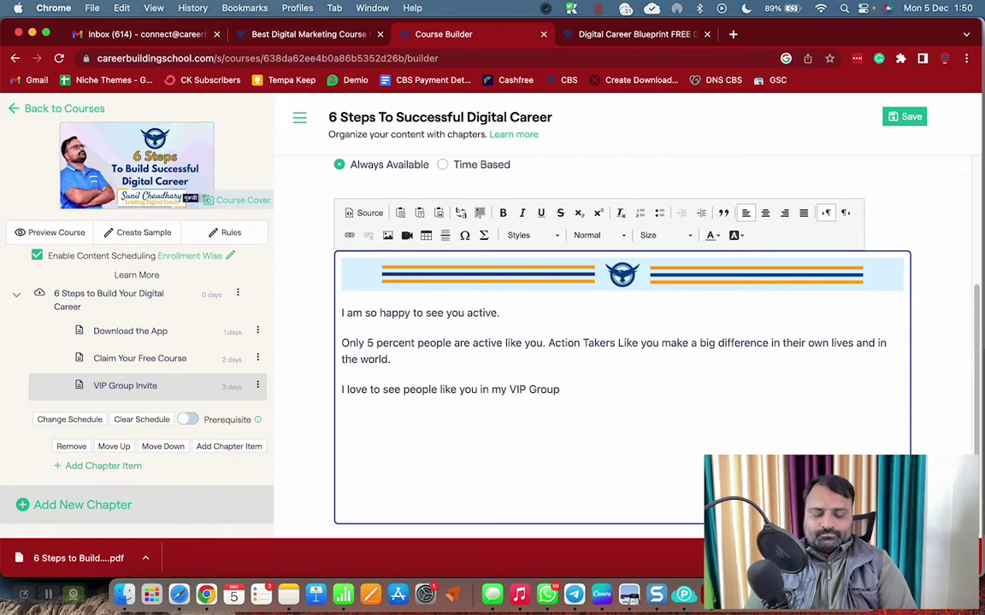
pyautogui.write(' that is ')
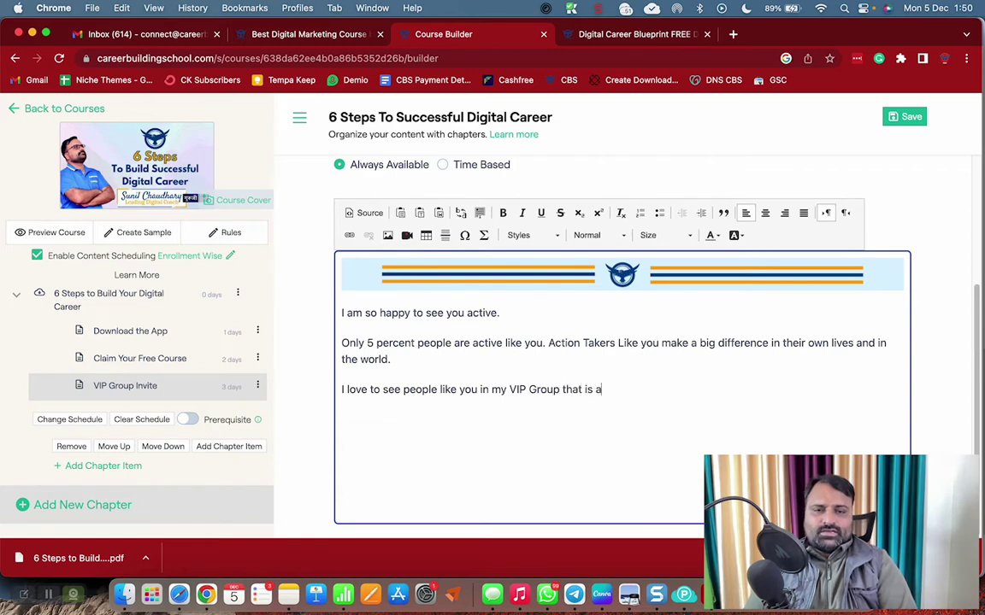
pyautogui.write('a secret ')
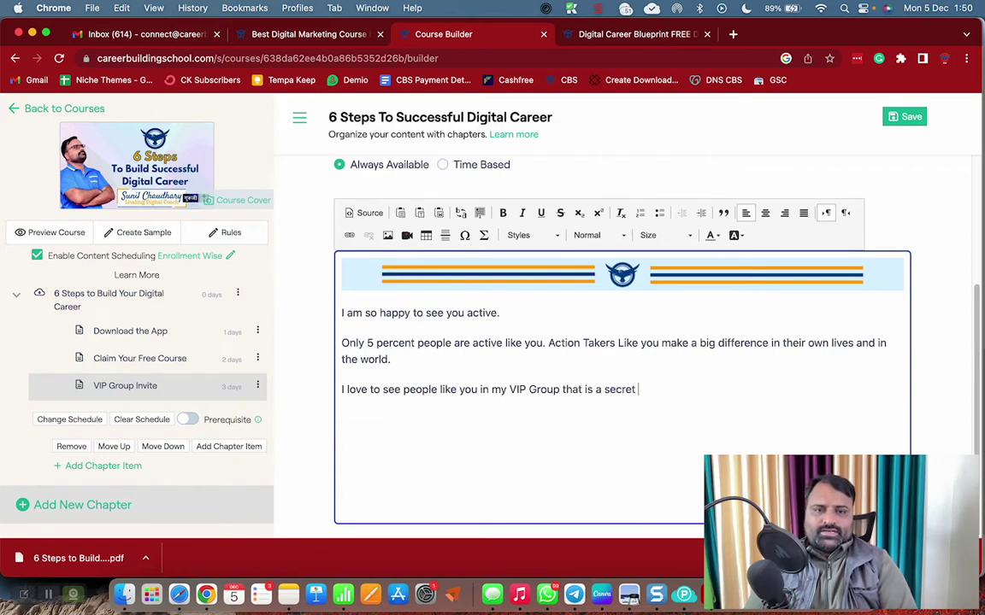
pyautogui.write('/ p')
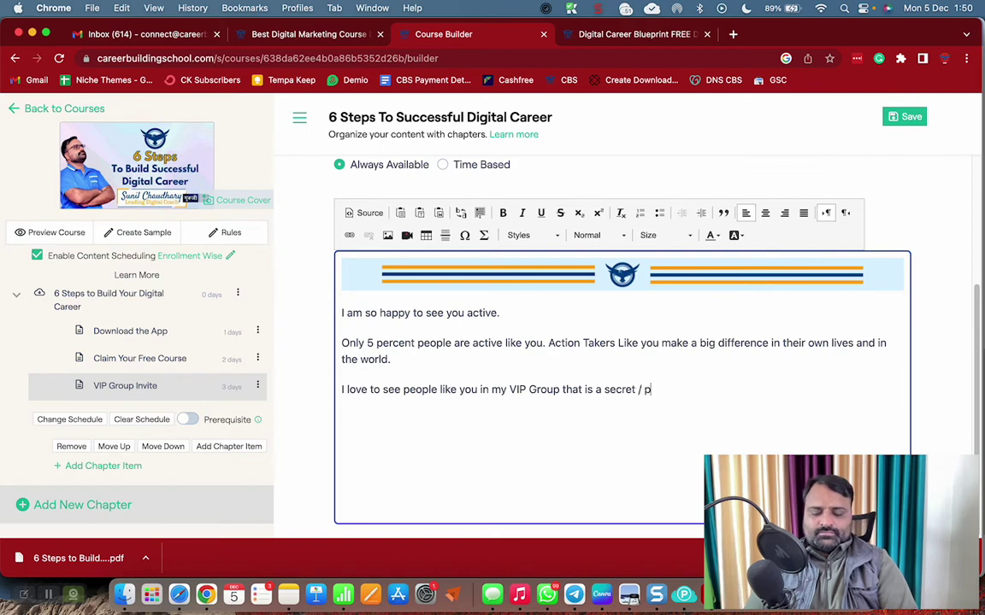
pyautogui.write('rivate group. ')
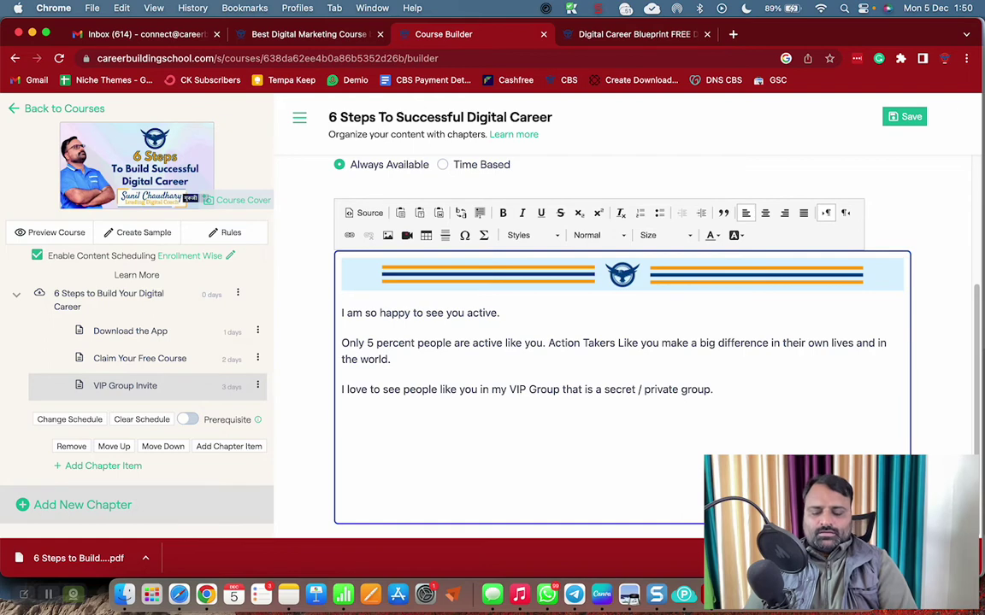
pyautogui.write('Join the G')
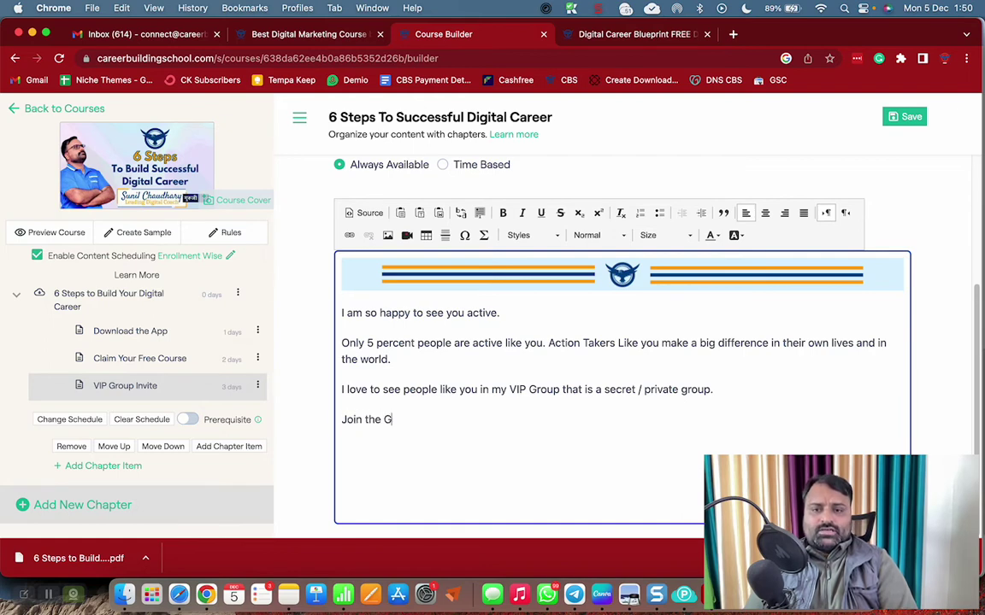
pyautogui.write('roup HERE')
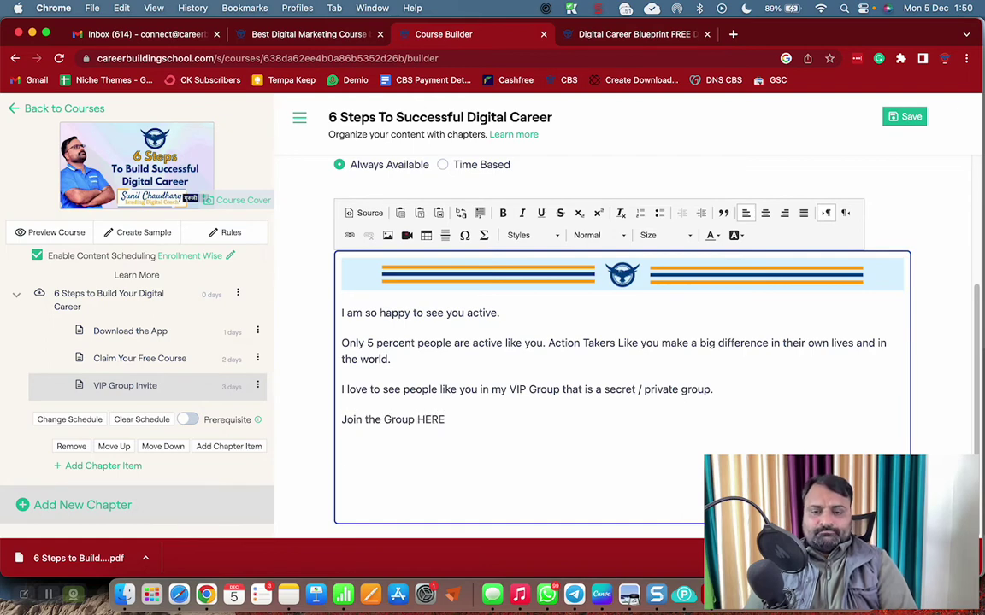
pyautogui.press('super+v')
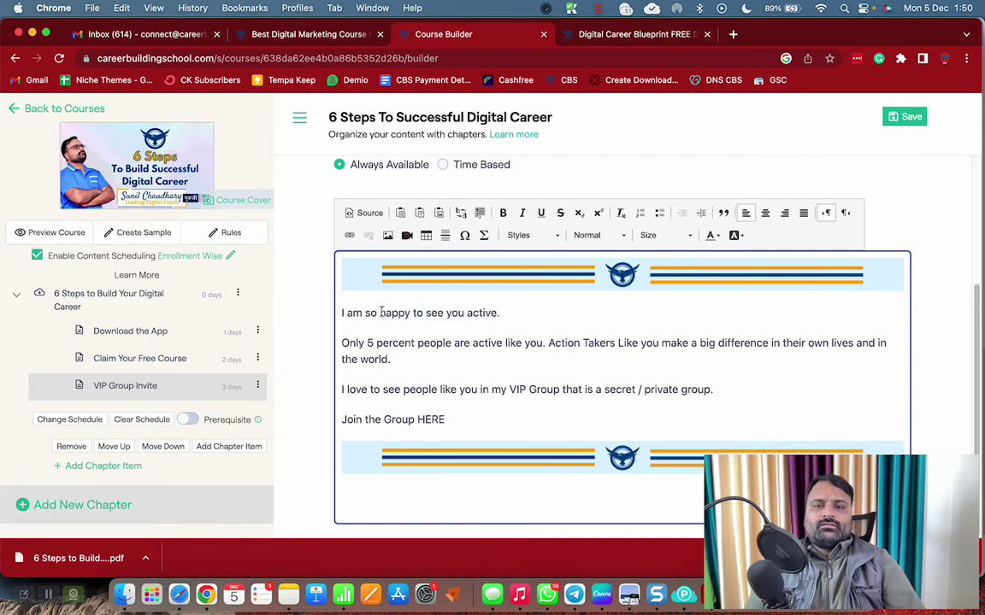
# Centre-align all of the lesson's content
pyautogui.moveTo(379, 311); pyautogui.dragTo(474, 408)
pyautogui.click(474, 408)
pyautogui.hotkey('alt', 'shift', 'Left')
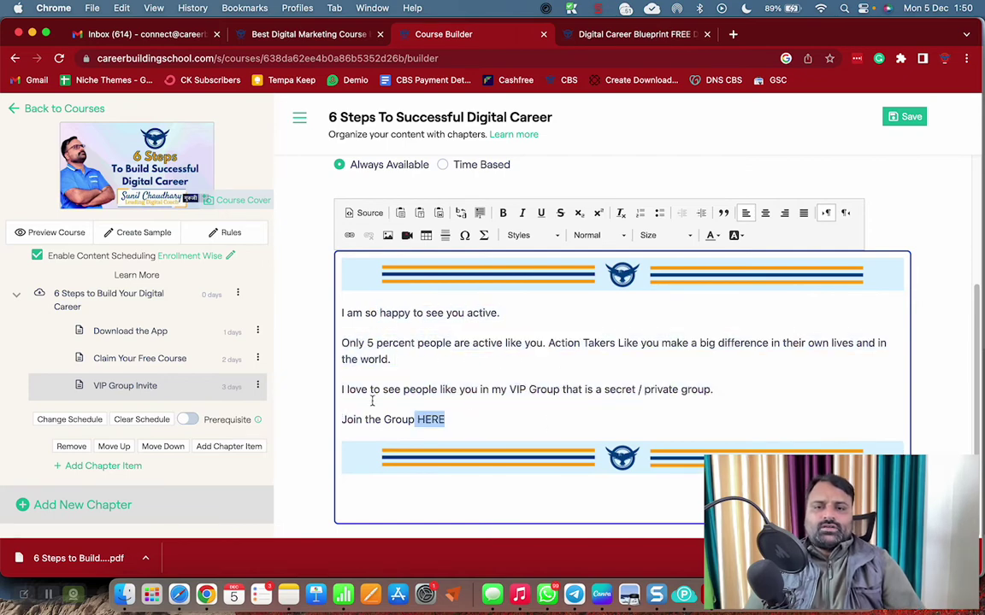
pyautogui.press('super+a')
pyautogui.click(765, 214)
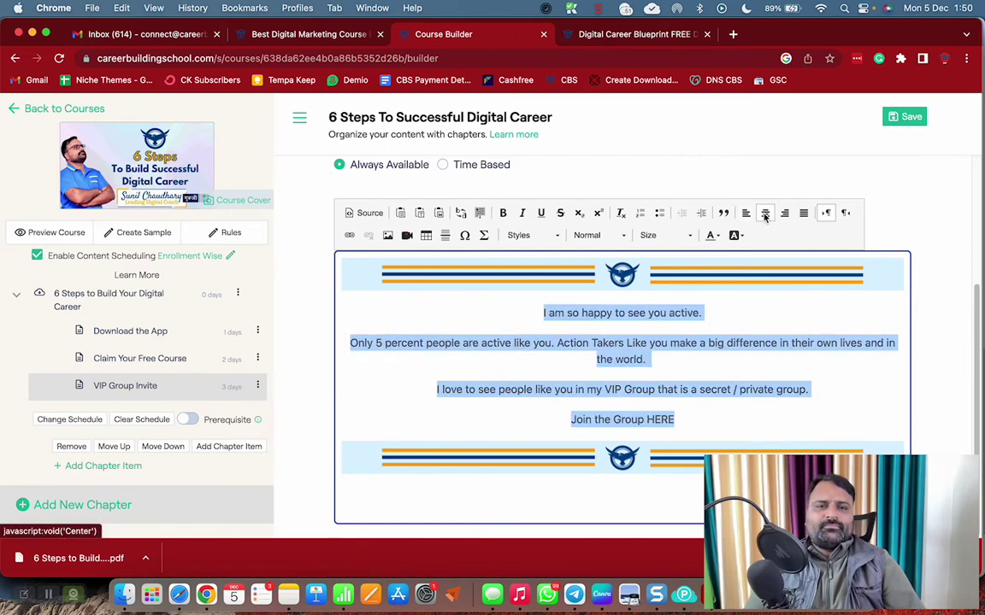
pyautogui.click(569, 304)
# Enlarge the first two paragraphs to font size 20
pyautogui.moveTo(516, 284); pyautogui.dragTo(809, 391)
pyautogui.click(666, 235)
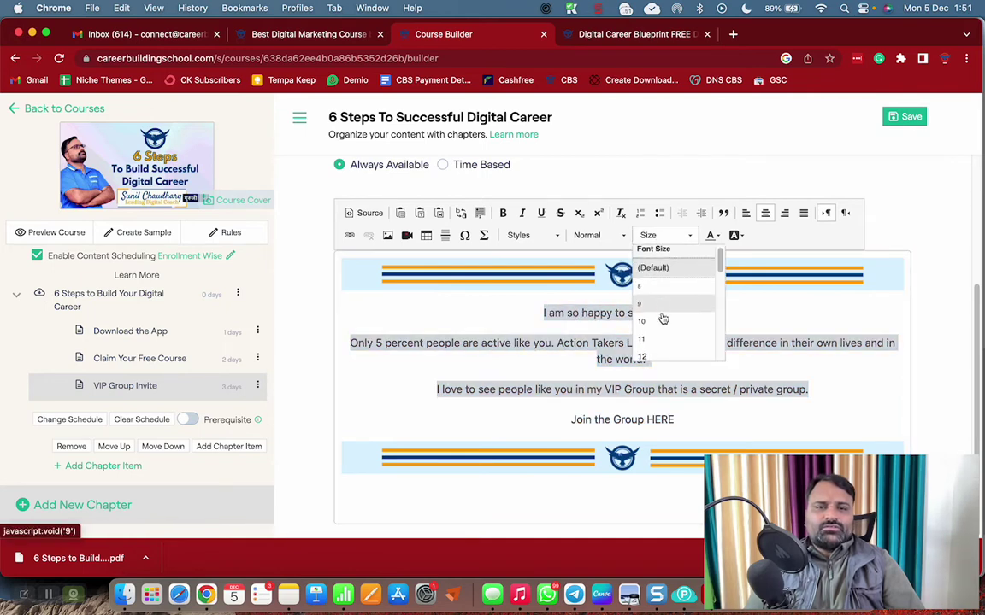
pyautogui.scroll(-3, 663, 319)
pyautogui.click(659, 319)
pyautogui.click(642, 437)
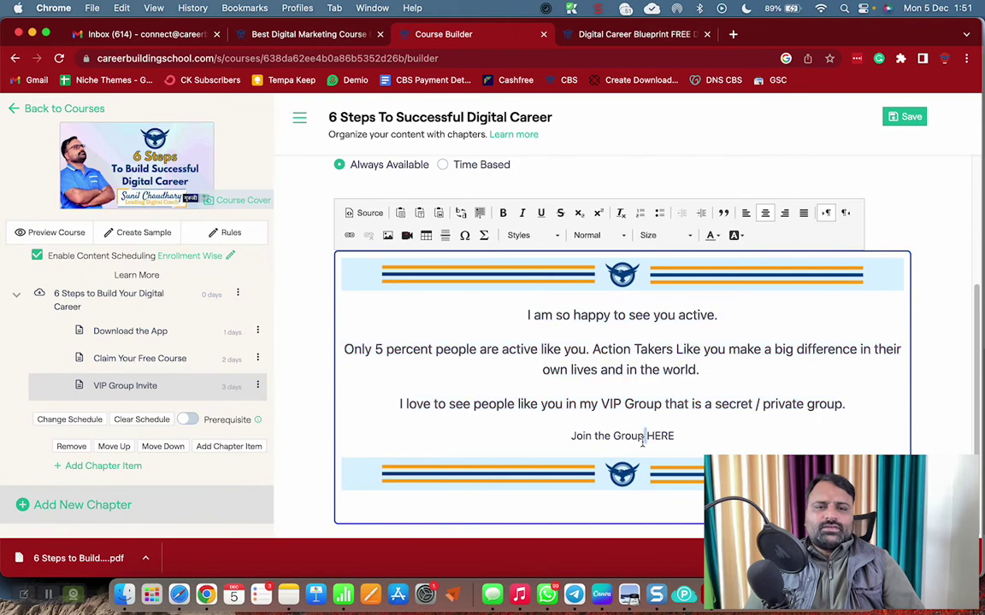
# Format the 'Join the Group HERE' line as Heading 2
pyautogui.tripleClick(642, 437)
pyautogui.click(598, 235)
pyautogui.click(603, 323)
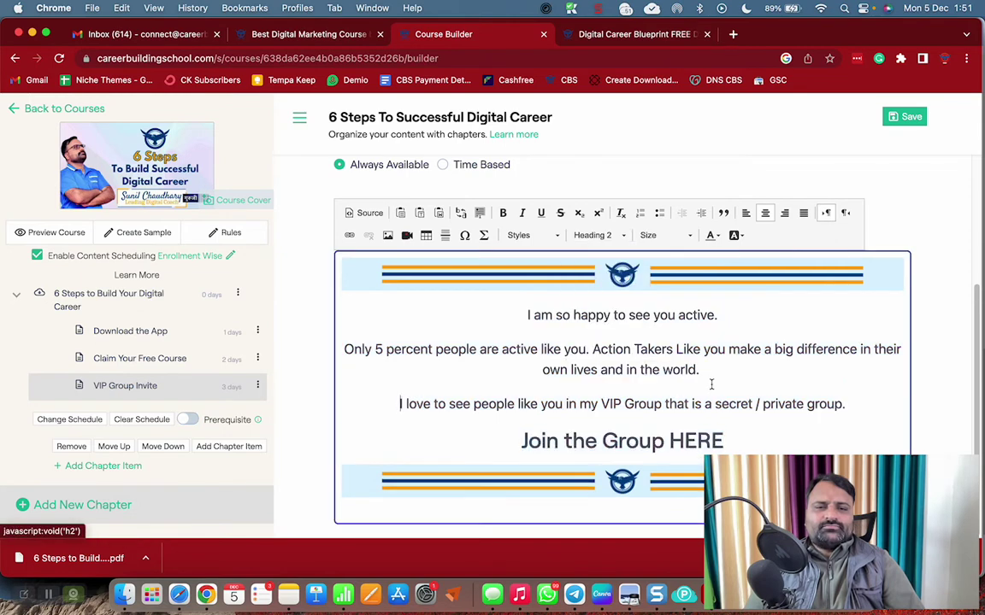
# In Safari, search Facebook and open the Digital Asset Builders group page
pyautogui.click(633, 34)
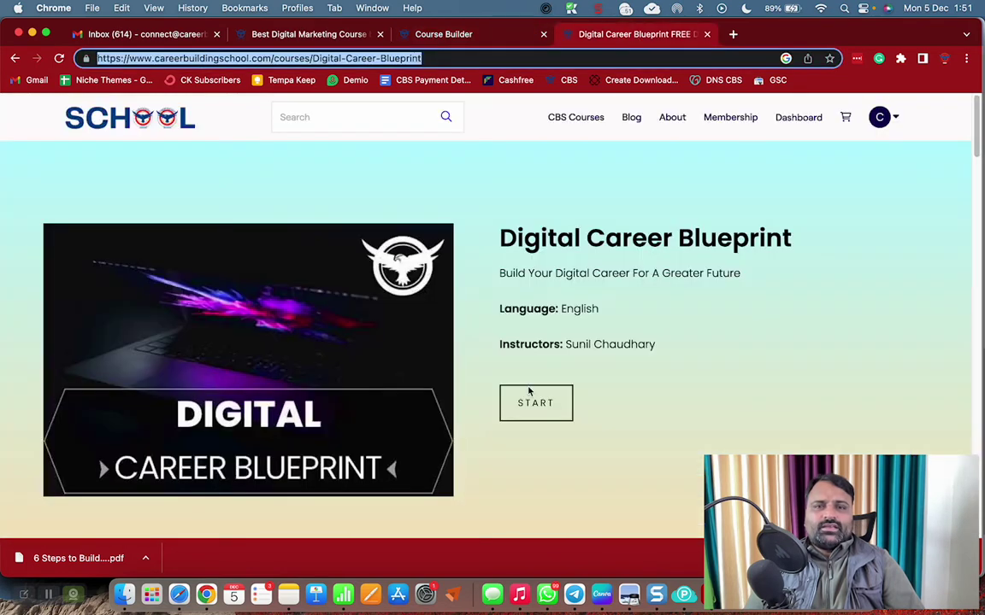
pyautogui.click(945, 58)
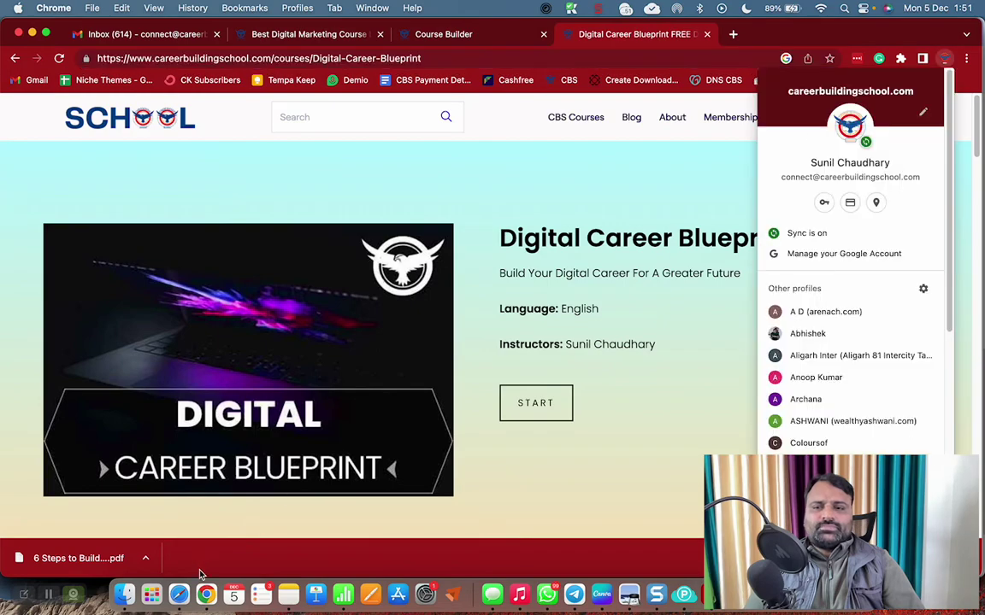
pyautogui.click(179, 594)
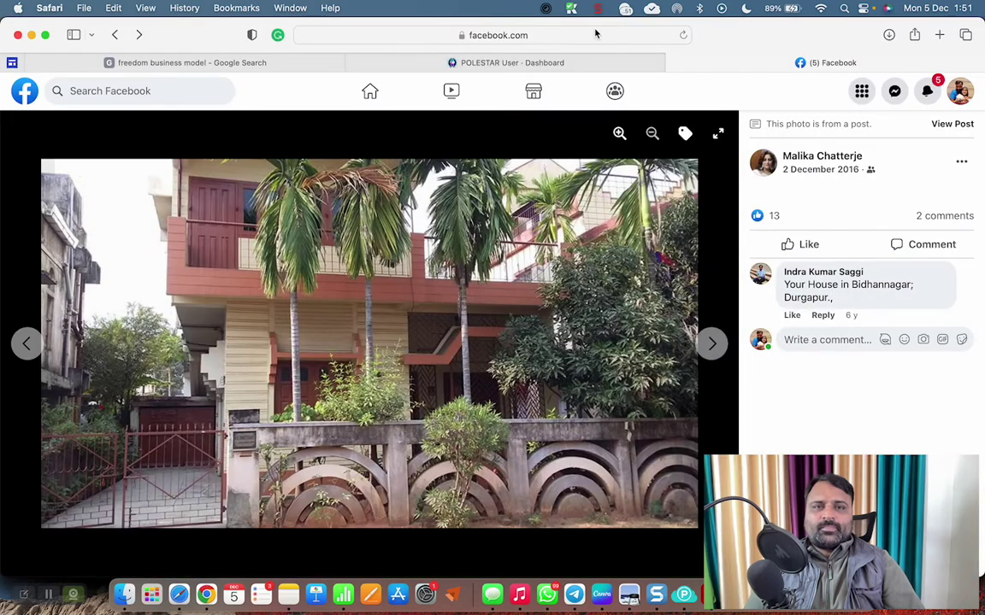
pyautogui.click(595, 33)
pyautogui.click(163, 92)
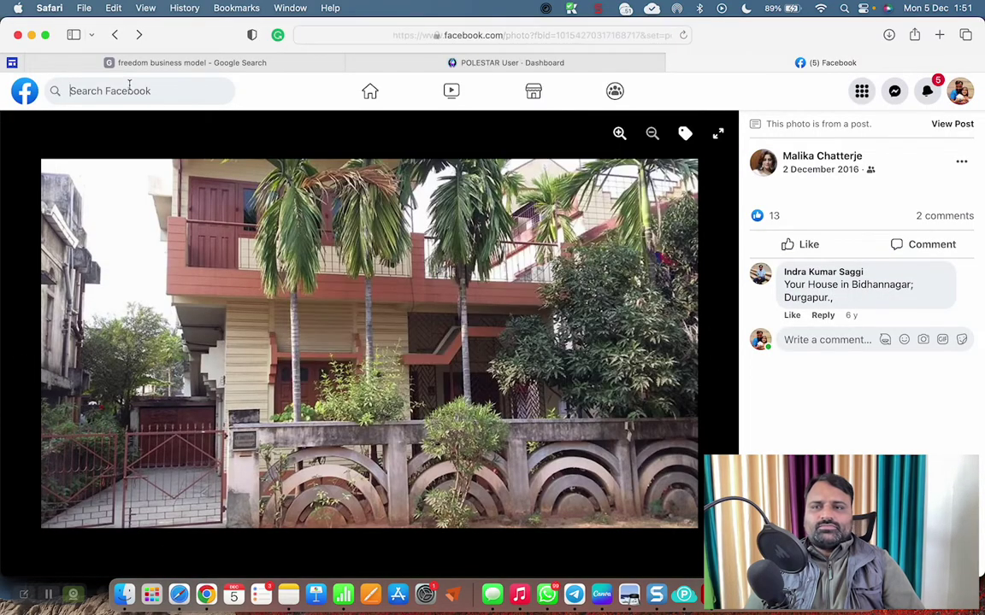
pyautogui.click(325, 137)
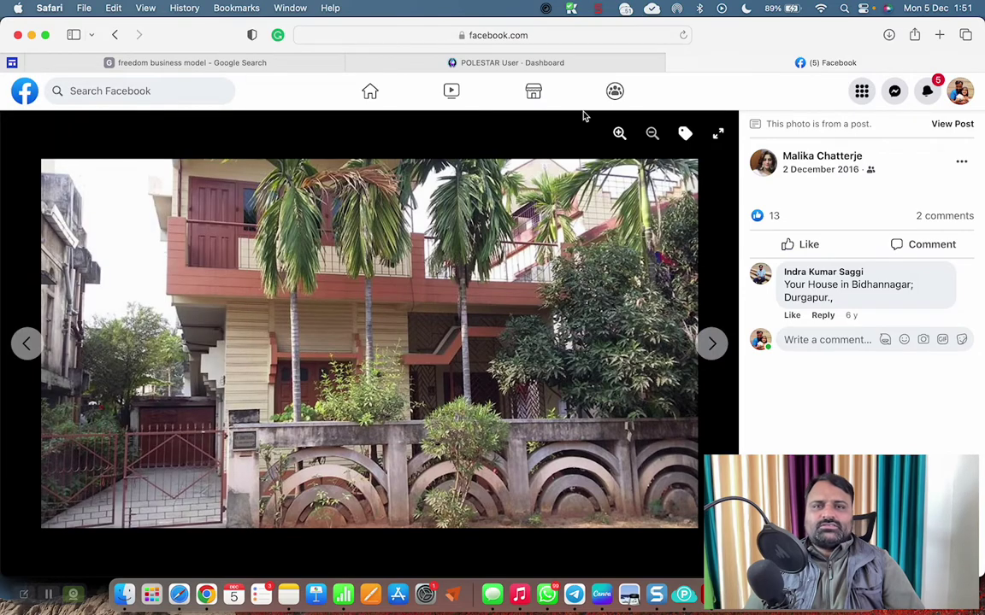
pyautogui.press('Escape')
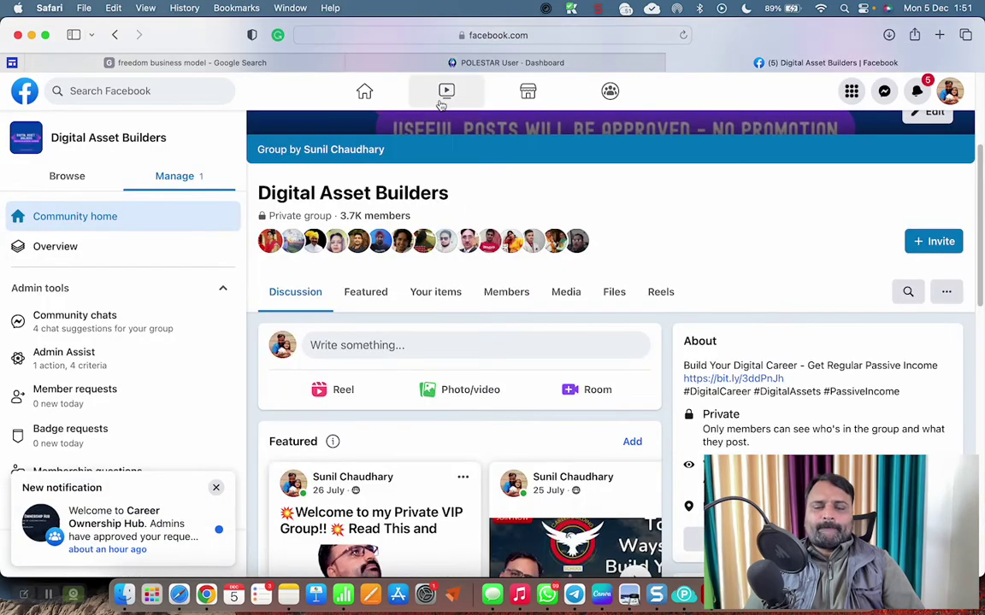
# Copy the group page's address and return to Chrome
pyautogui.click(564, 35)
pyautogui.press('super+c')
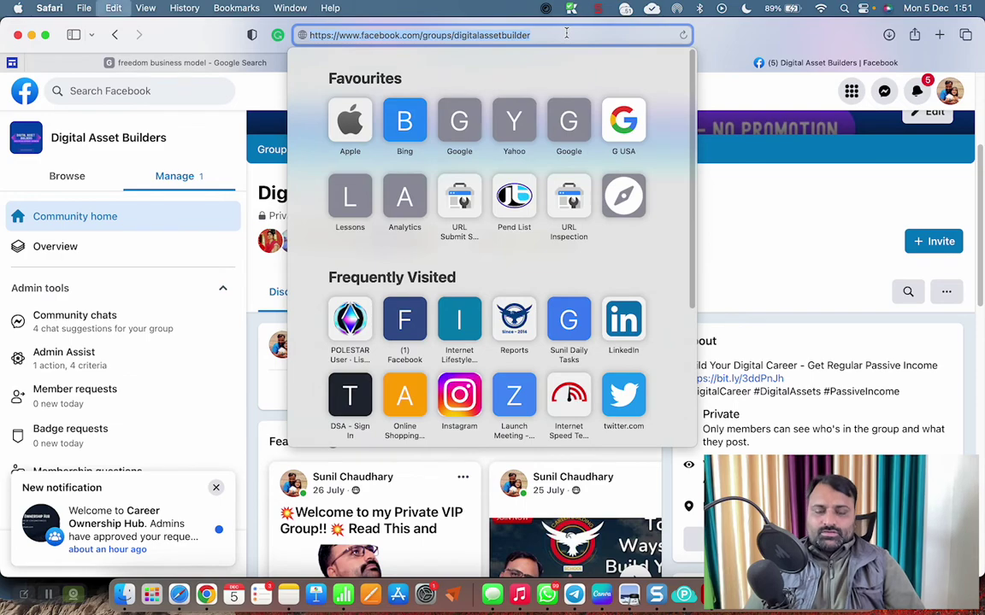
pyautogui.press('super+Tab')
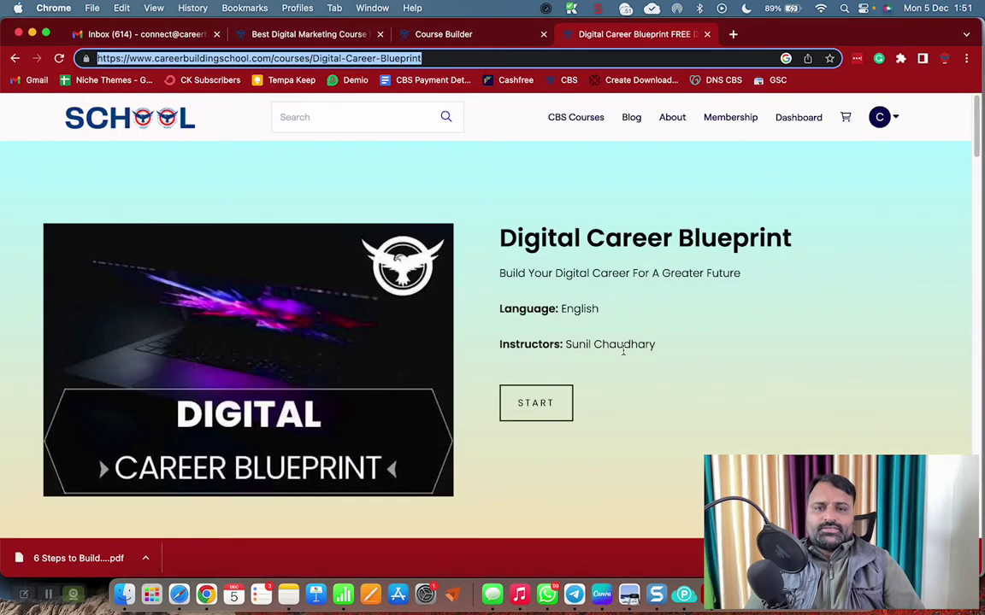
pyautogui.click(427, 36)
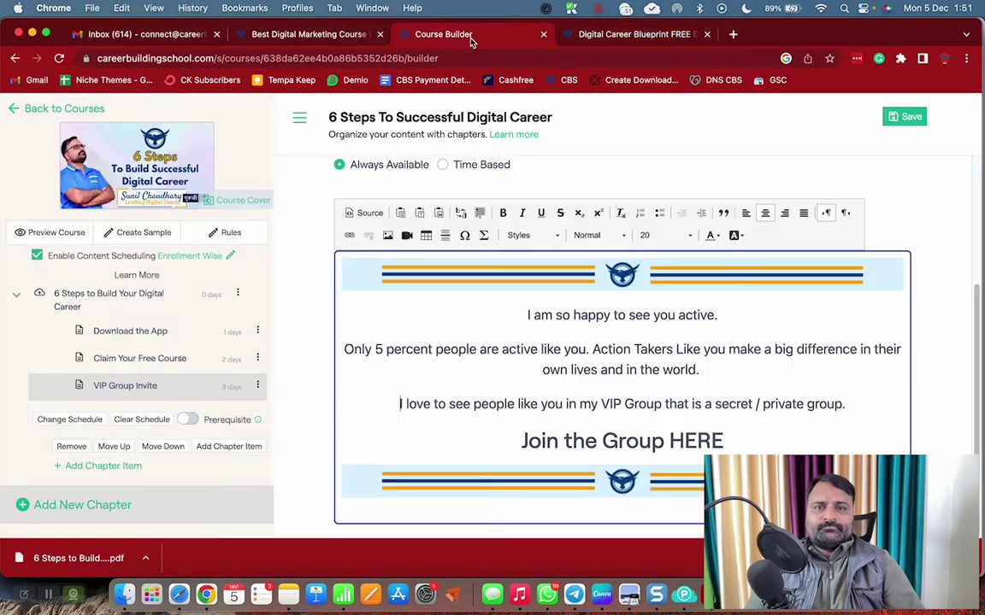
pyautogui.doubleClick(696, 440)
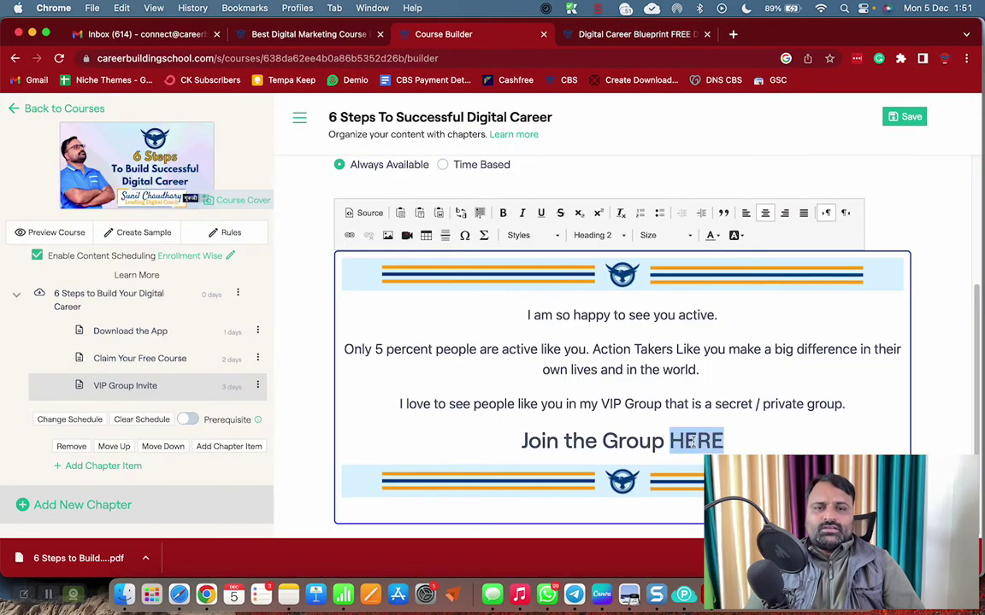
pyautogui.click(350, 239)
pyautogui.press('super+v')
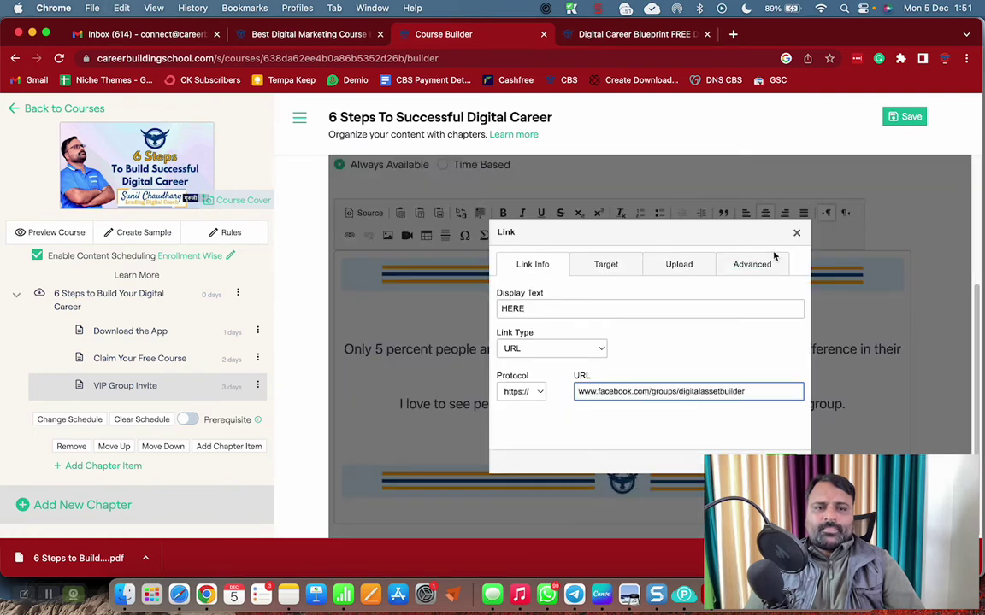
pyautogui.click(708, 419)
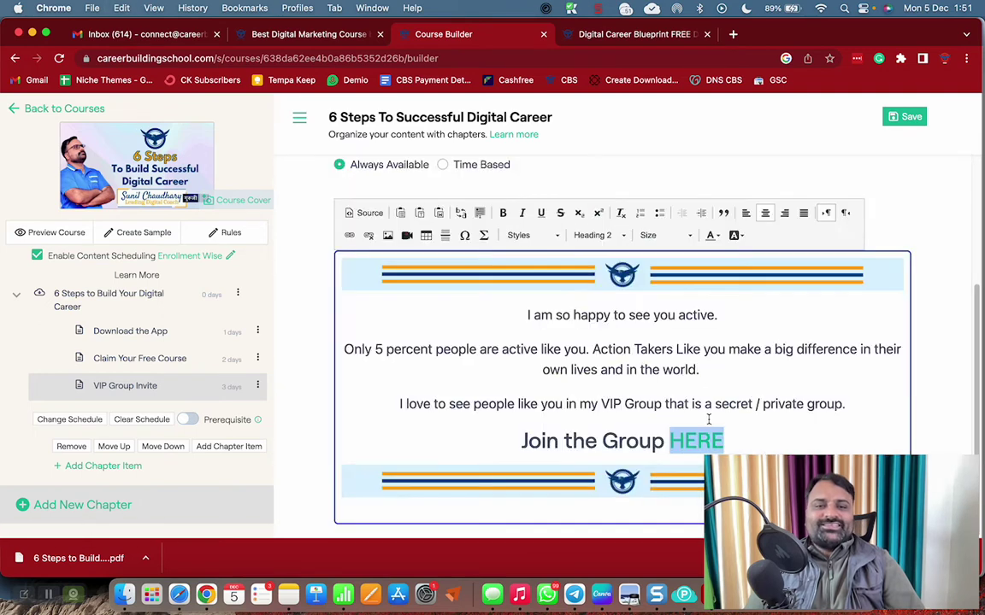
pyautogui.click(712, 387)
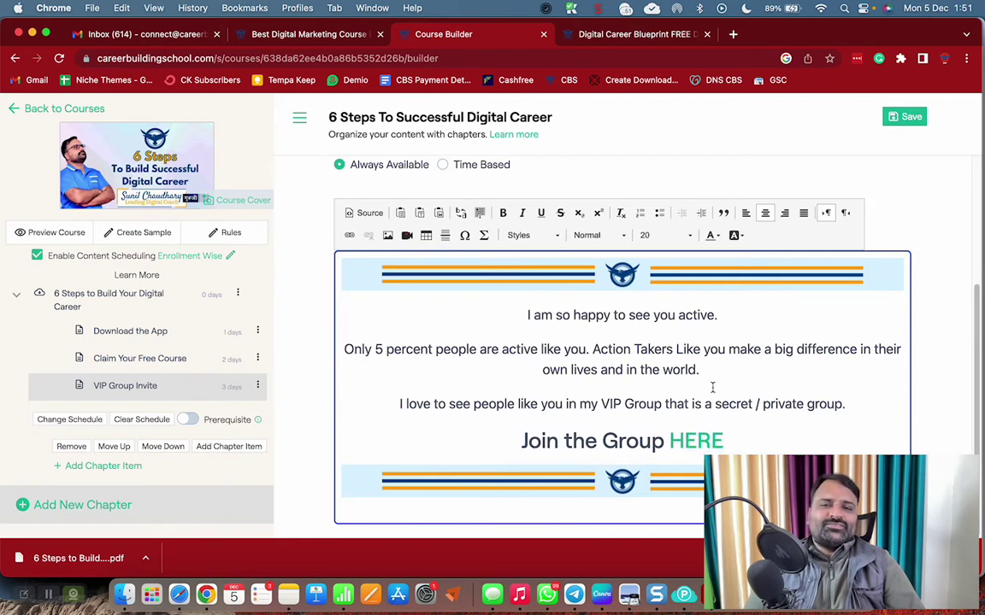
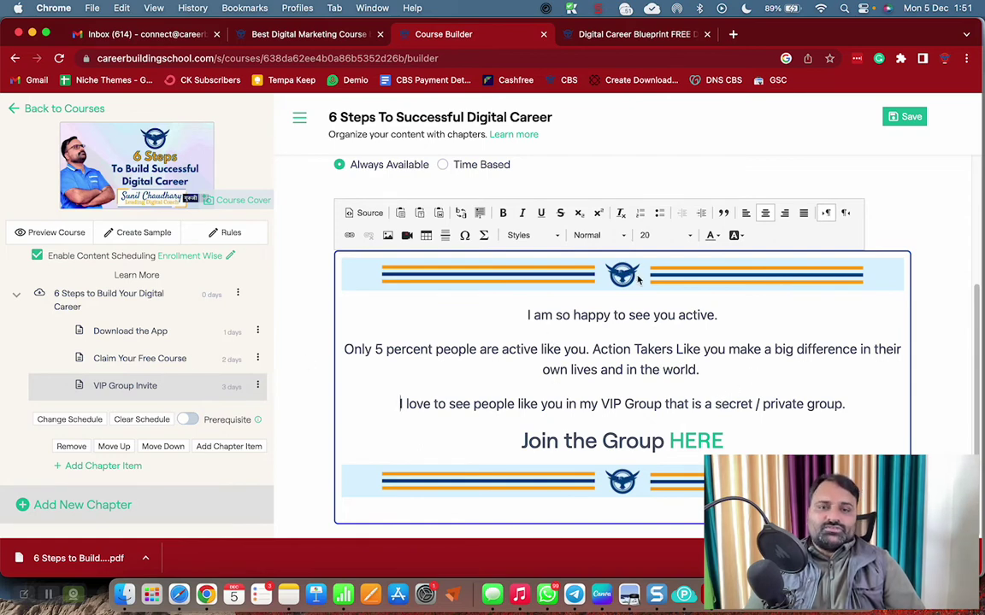
# Set the VIP Group Invite item's schedule to 3 days
pyautogui.scroll(3, 631, 334)
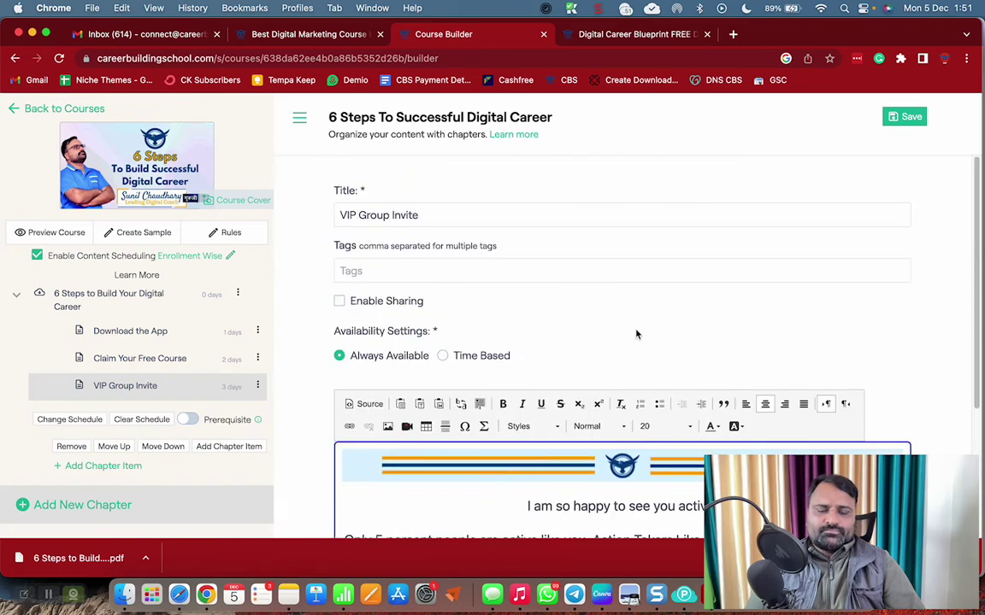
pyautogui.scroll(-3, 635, 334)
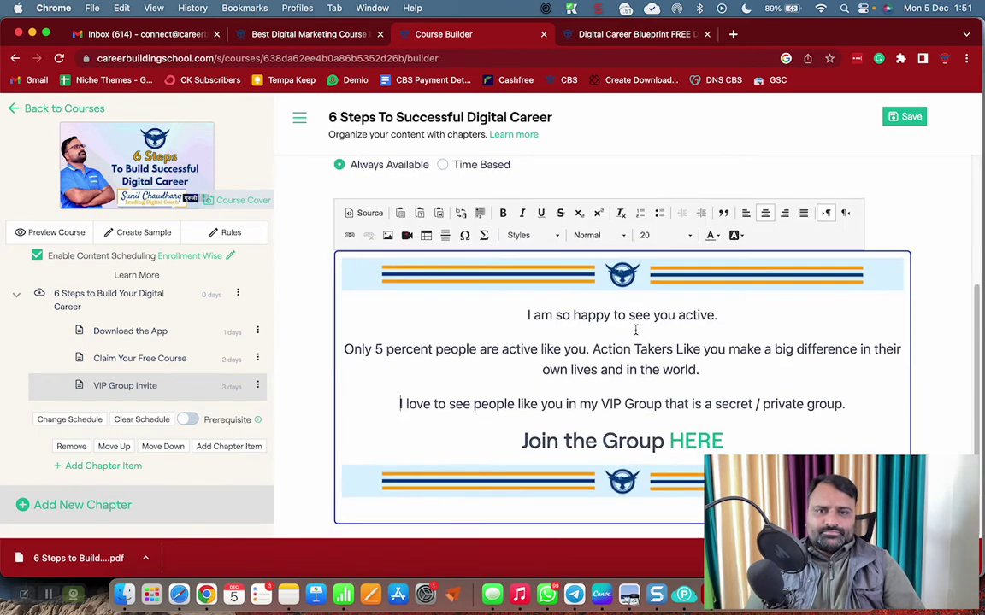
pyautogui.click(257, 387)
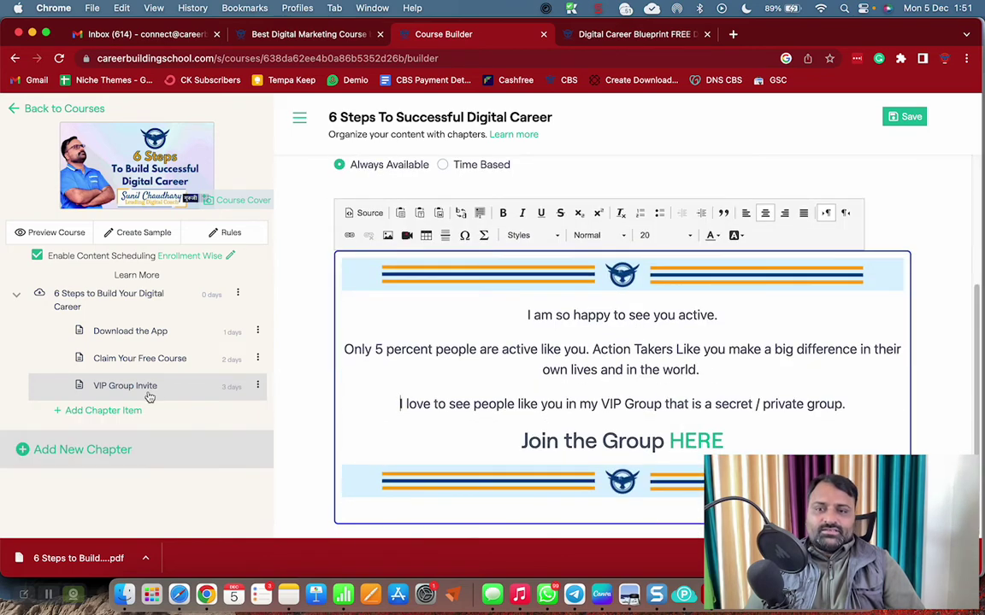
pyautogui.click(189, 386)
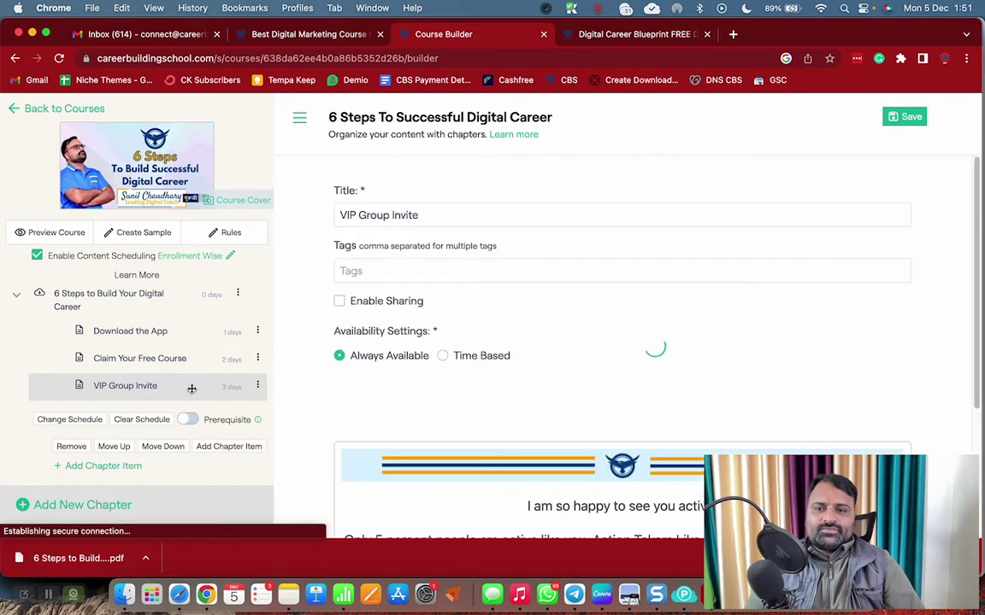
pyautogui.click(70, 419)
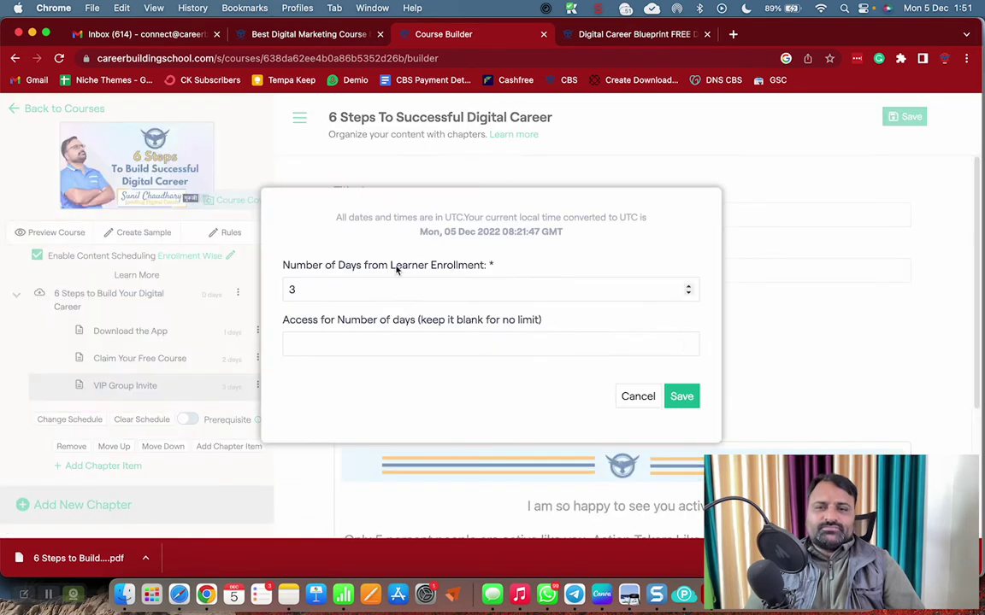
pyautogui.click(681, 396)
pyautogui.scroll(-3, 590, 368)
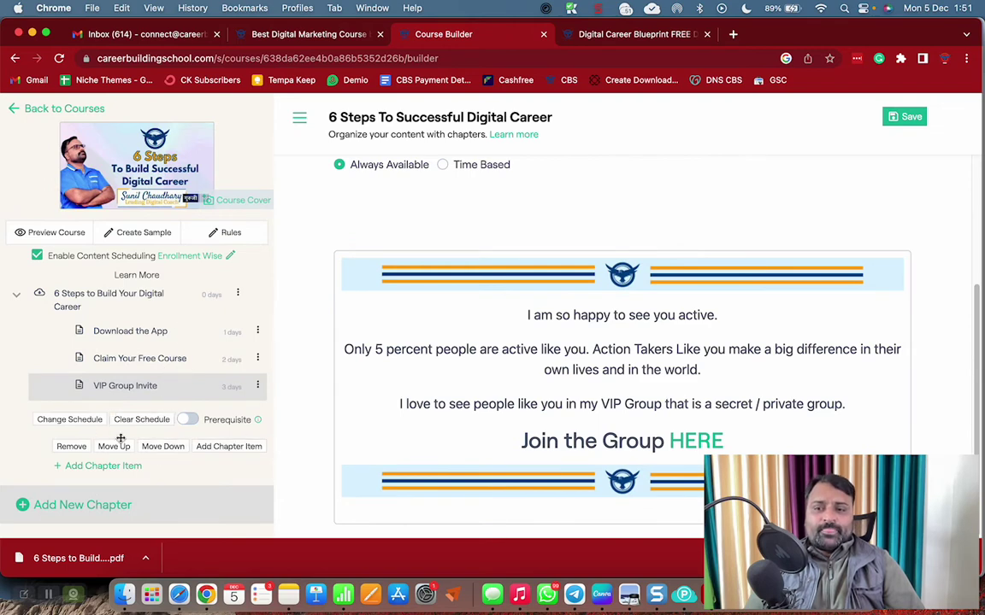
# Add a text lesson titled 'Invitation to Attend My Free Master Class' to the chapter
pyautogui.click(108, 467)
pyautogui.scroll(-2, 429, 403)
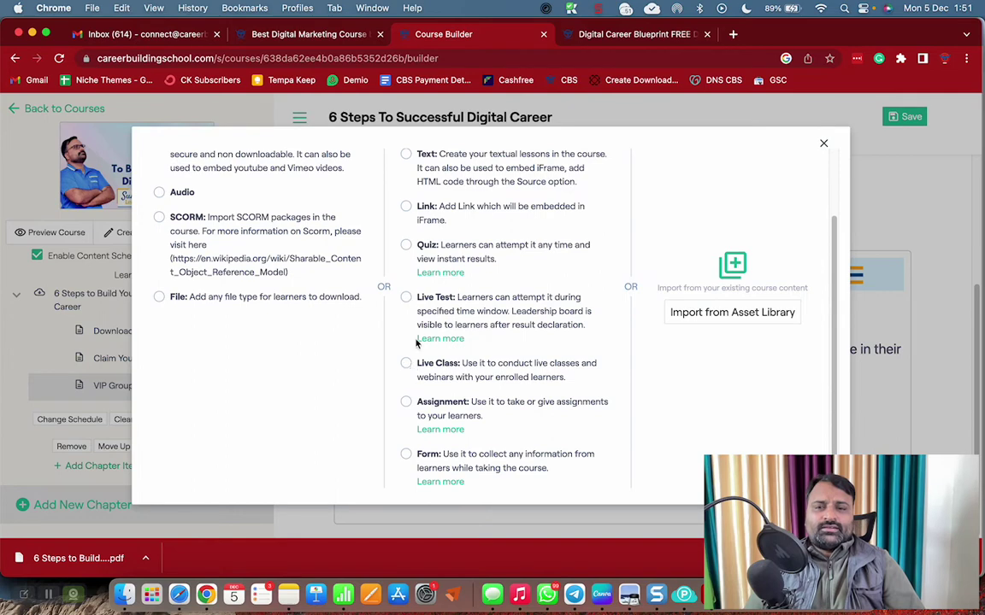
pyautogui.scroll(2, 386, 229)
pyautogui.click(406, 234)
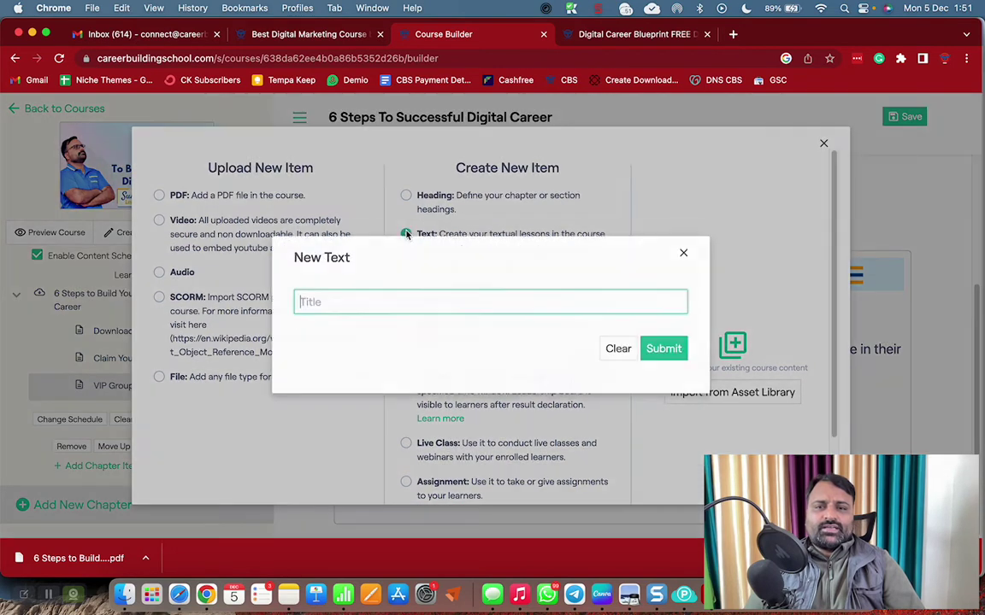
pyautogui.write('In')
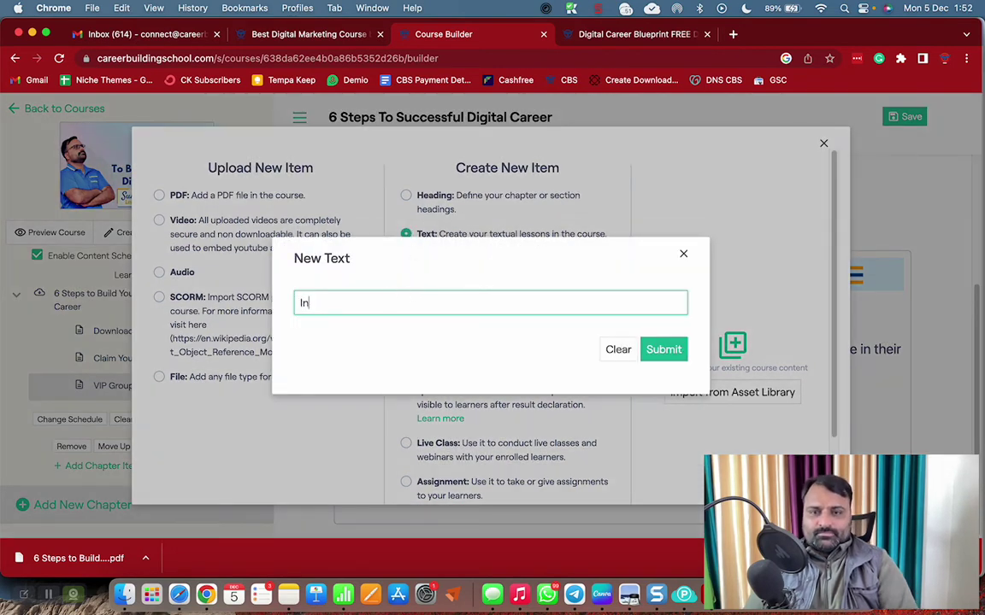
pyautogui.write('vitation ')
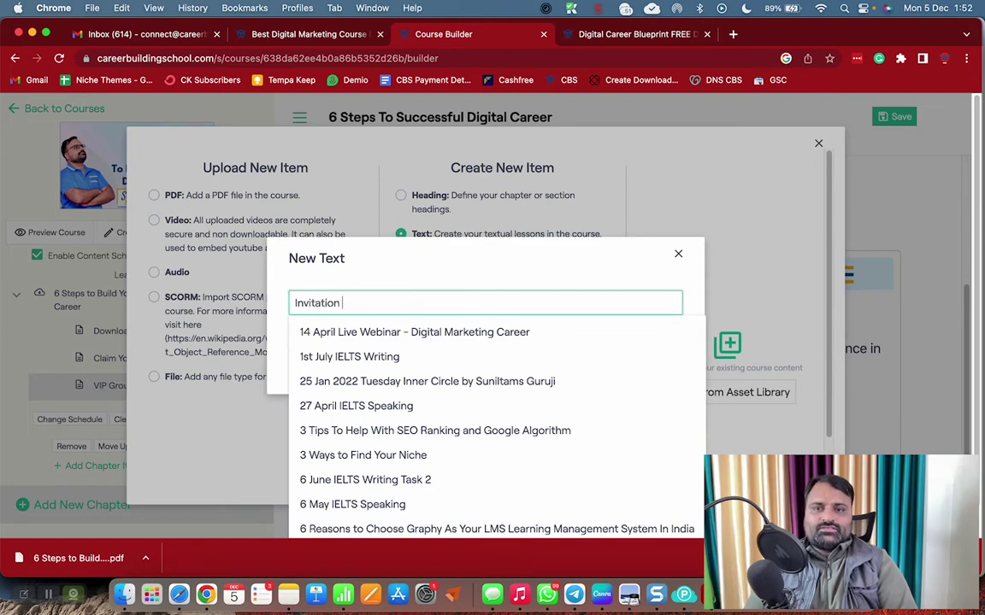
pyautogui.write('to Attend My')
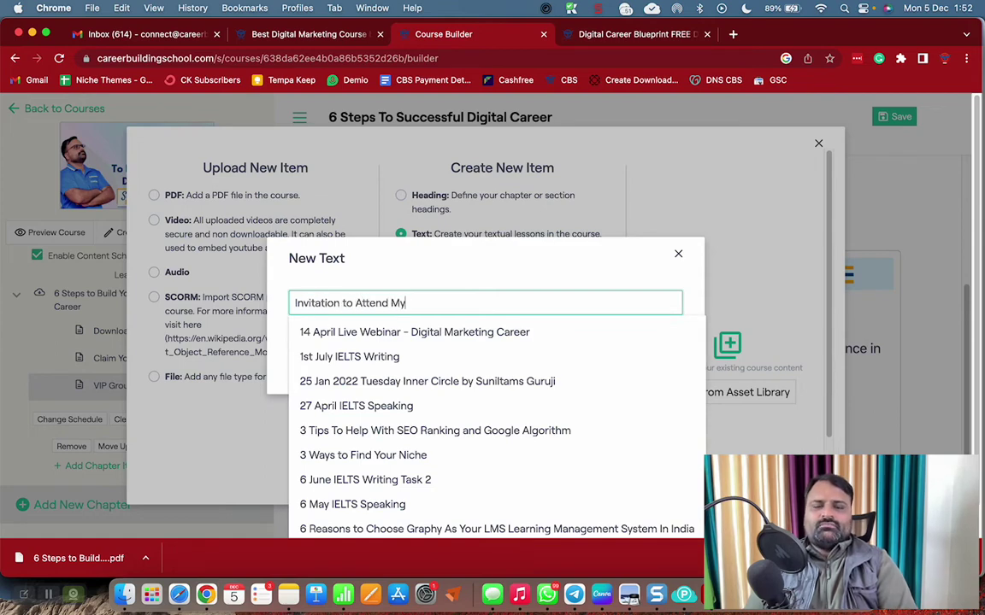
pyautogui.write(' Free Master Class')
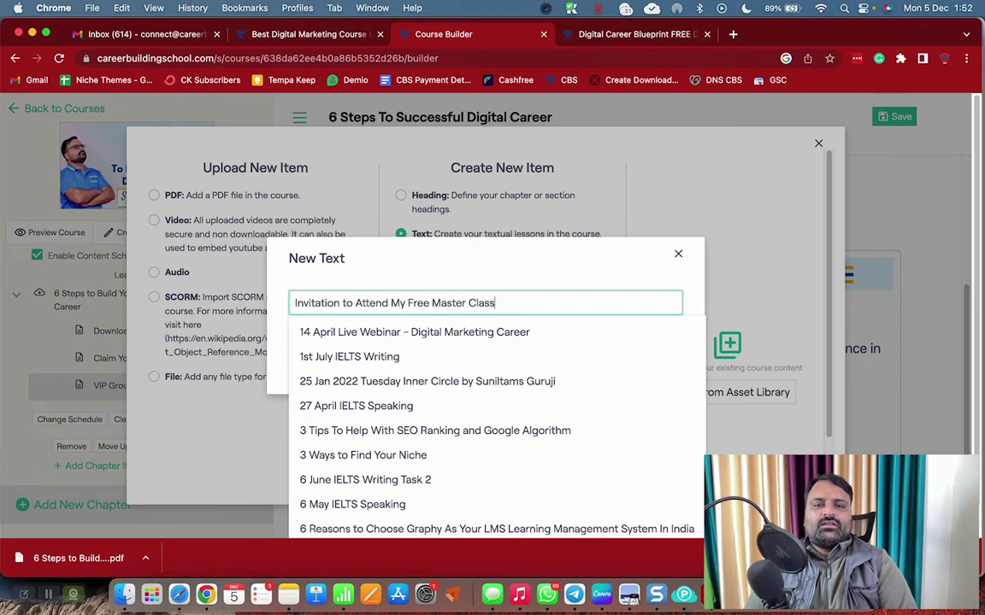
pyautogui.press('Escape')
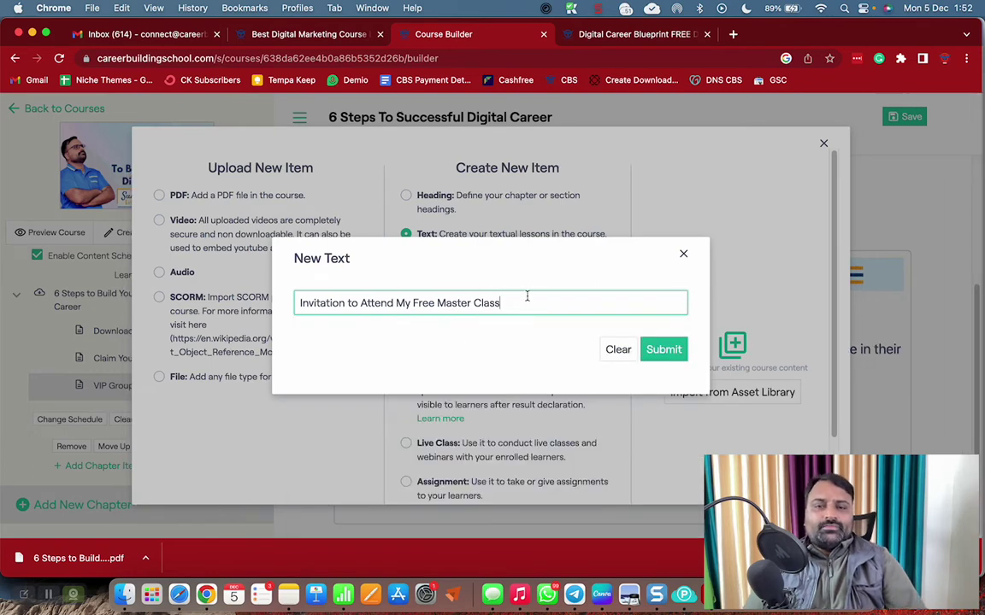
pyautogui.click(653, 348)
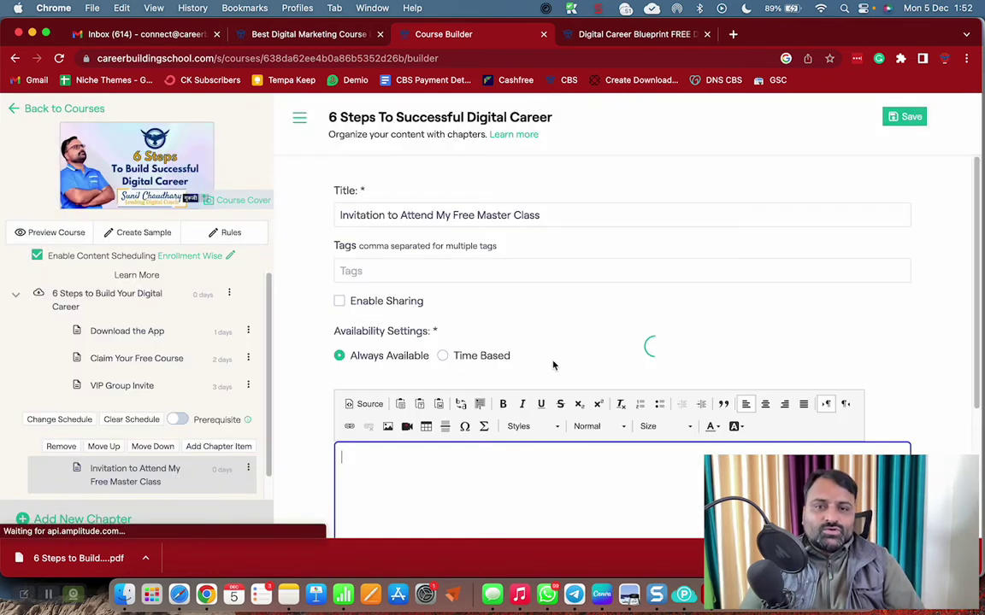
# Paste the group link into the empty lesson body
pyautogui.scroll(-1, 126, 476)
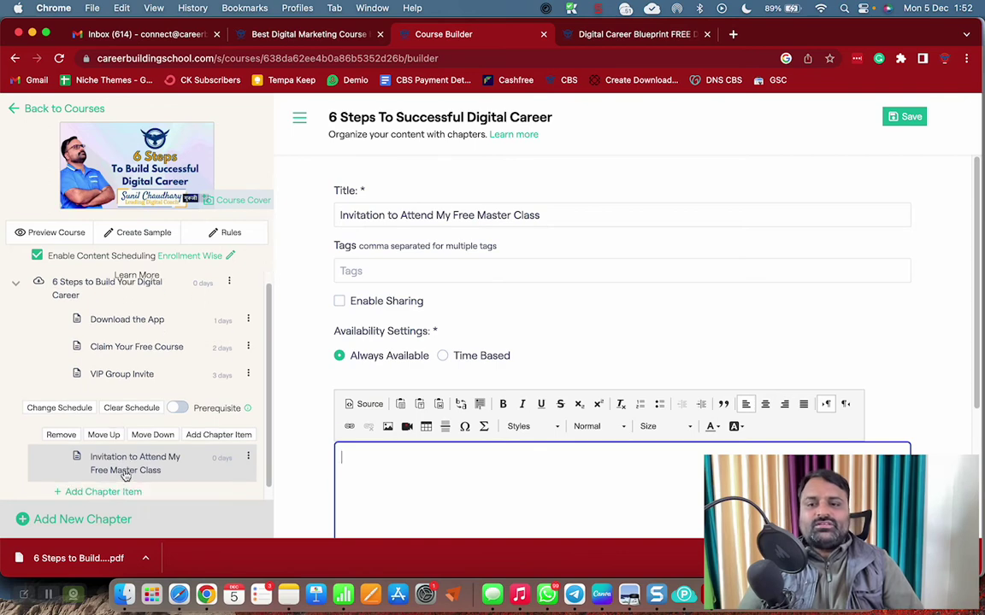
pyautogui.scroll(-1, 126, 477)
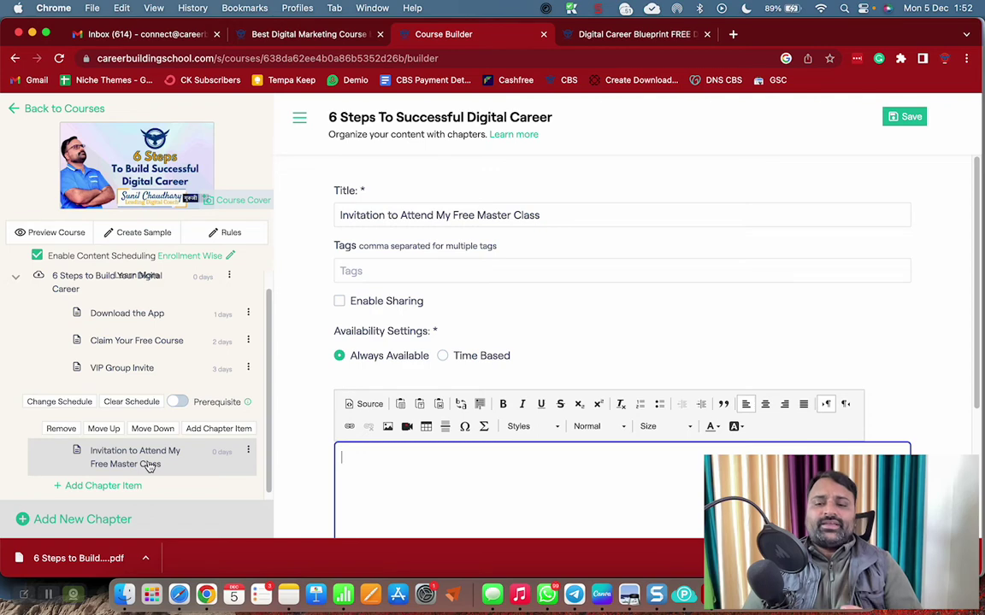
pyautogui.scroll(-3, 468, 368)
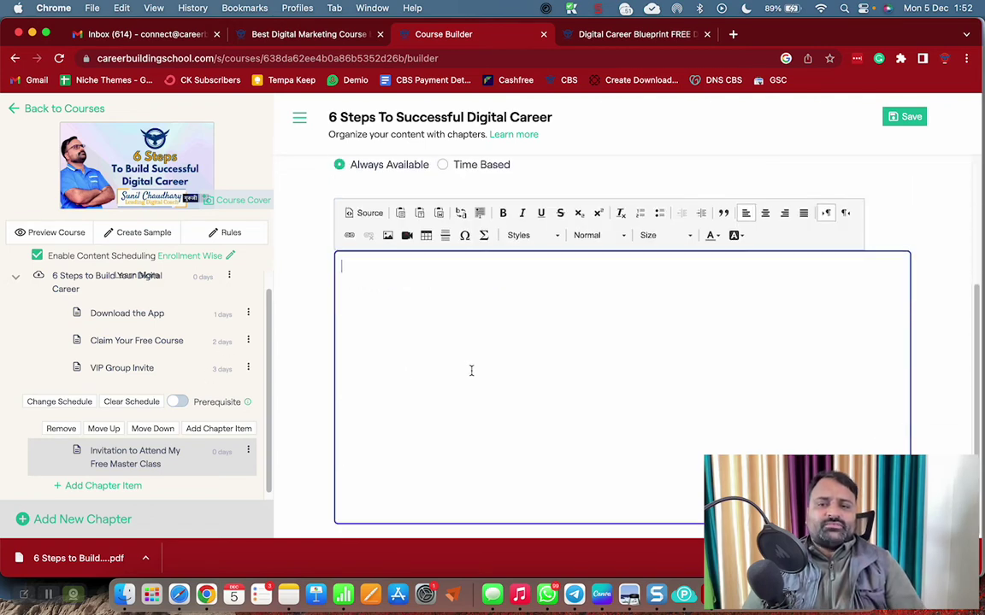
pyautogui.write('https://www.facebook.com/groups/digitalassetbuilder')
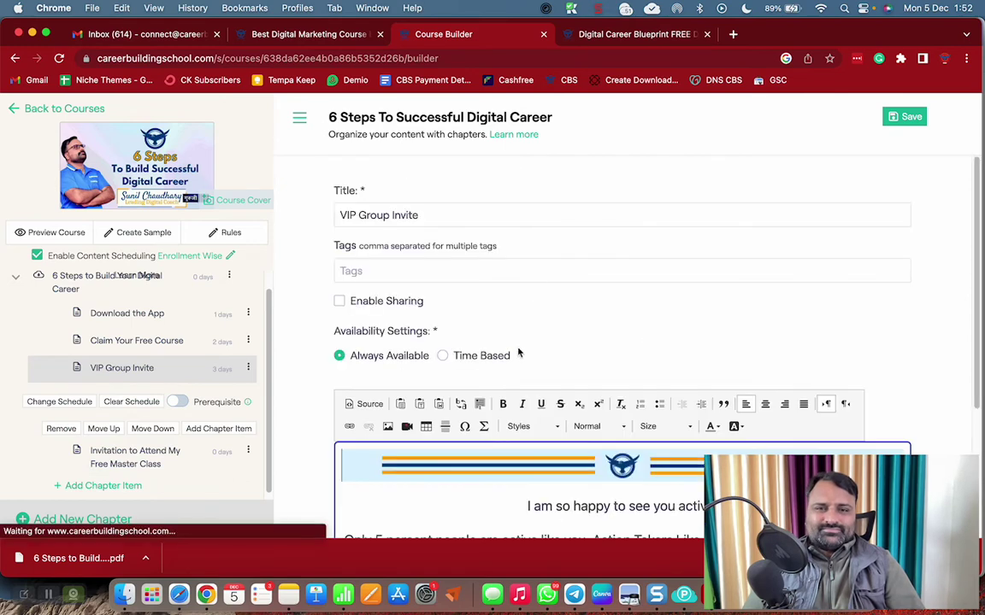
# Replace the pasted link with the VIP Group Invite's top banner image
pyautogui.scroll(-3, 519, 351)
pyautogui.click(517, 286)
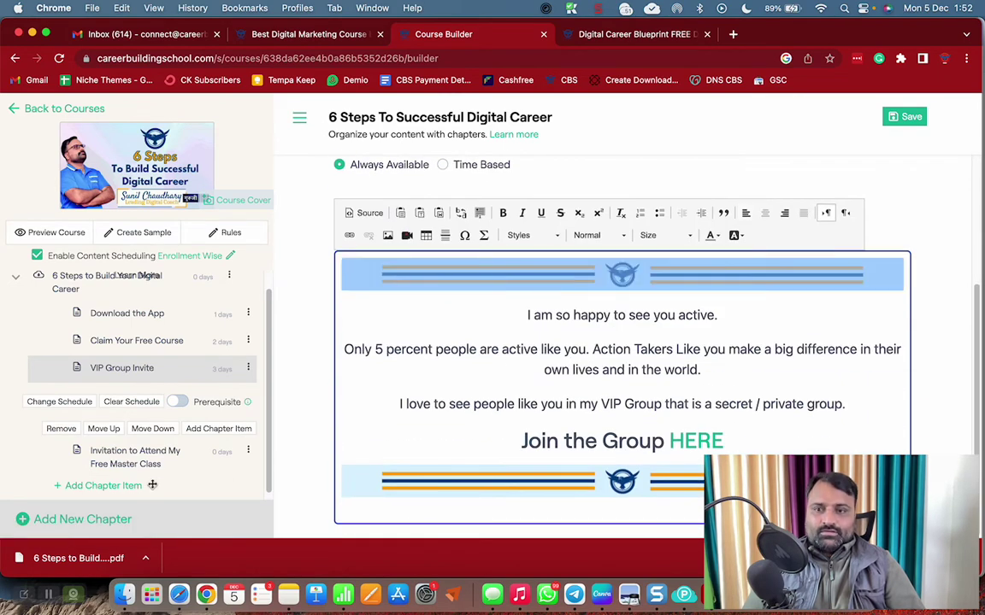
pyautogui.click(135, 457)
pyautogui.scroll(-3, 530, 427)
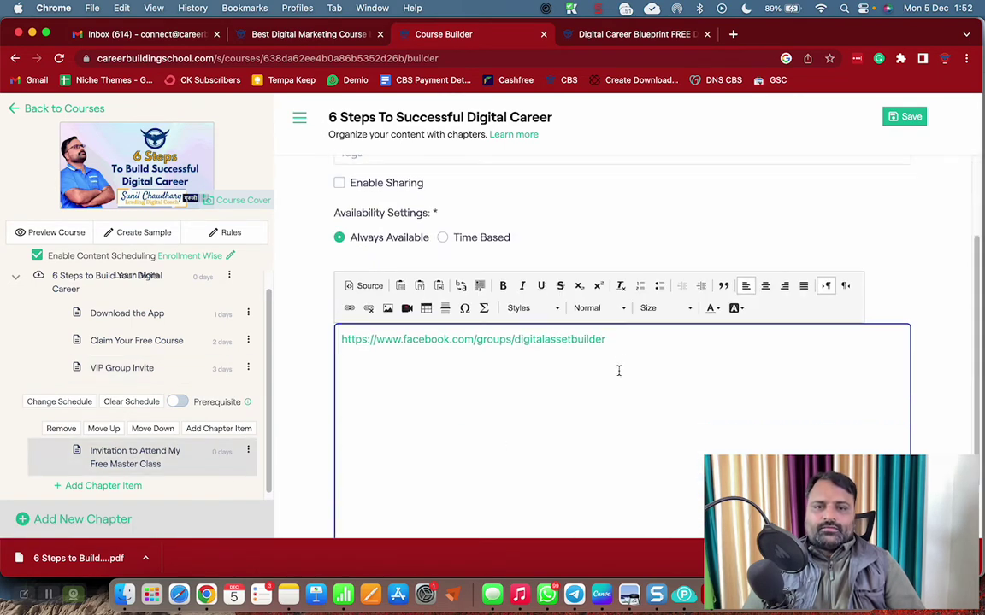
pyautogui.press('BackSpace')
pyautogui.press('BackSpace')
pyautogui.press('BackSpace')
pyautogui.press('BackSpace')
pyautogui.press('BackSpace')
pyautogui.press('BackSpace')
pyautogui.press('BackSpace')
pyautogui.press('BackSpace')
pyautogui.press('BackSpace')
pyautogui.press('BackSpace')
pyautogui.press('BackSpace')
pyautogui.press('BackSpace')
pyautogui.press('BackSpace')
pyautogui.press('BackSpace')
pyautogui.press('BackSpace')
pyautogui.press('BackSpace')
pyautogui.press('BackSpace')
pyautogui.press('BackSpace')
pyautogui.press('BackSpace')
pyautogui.press('BackSpace')
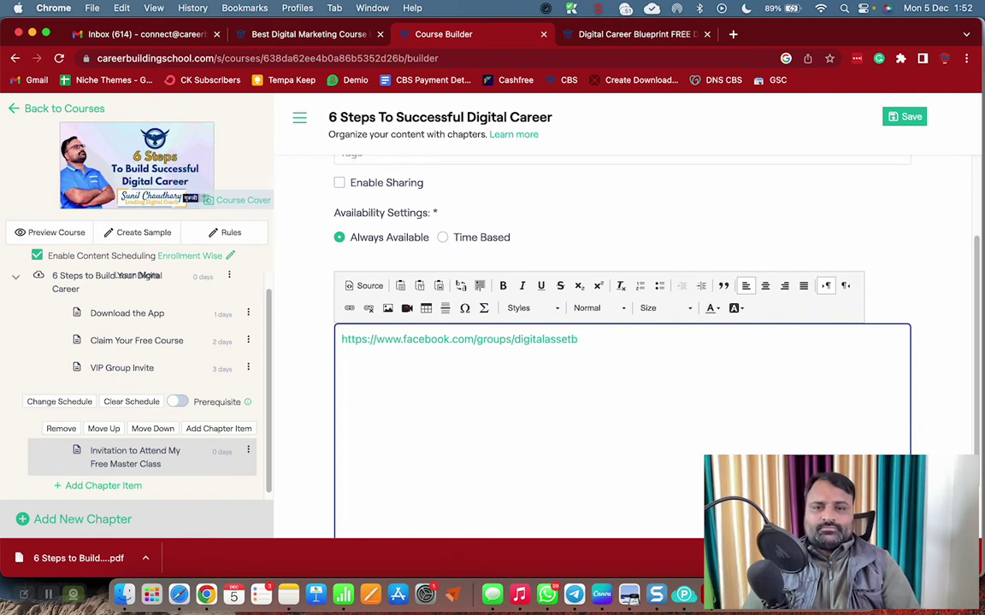
pyautogui.press('BackSpace')
pyautogui.press('BackSpace')
pyautogui.press('BackSpace')
pyautogui.press('BackSpace')
pyautogui.press('BackSpace')
pyautogui.press('BackSpace')
pyautogui.press('BackSpace')
pyautogui.press('BackSpace')
pyautogui.press('BackSpace')
pyautogui.press('BackSpace')
pyautogui.press('BackSpace')
pyautogui.press('BackSpace')
pyautogui.press('BackSpace')
pyautogui.press('BackSpace')
pyautogui.press('BackSpace')
pyautogui.press('BackSpace')
pyautogui.press('BackSpace')
pyautogui.press('BackSpace')
pyautogui.press('BackSpace')
pyautogui.press('BackSpace')
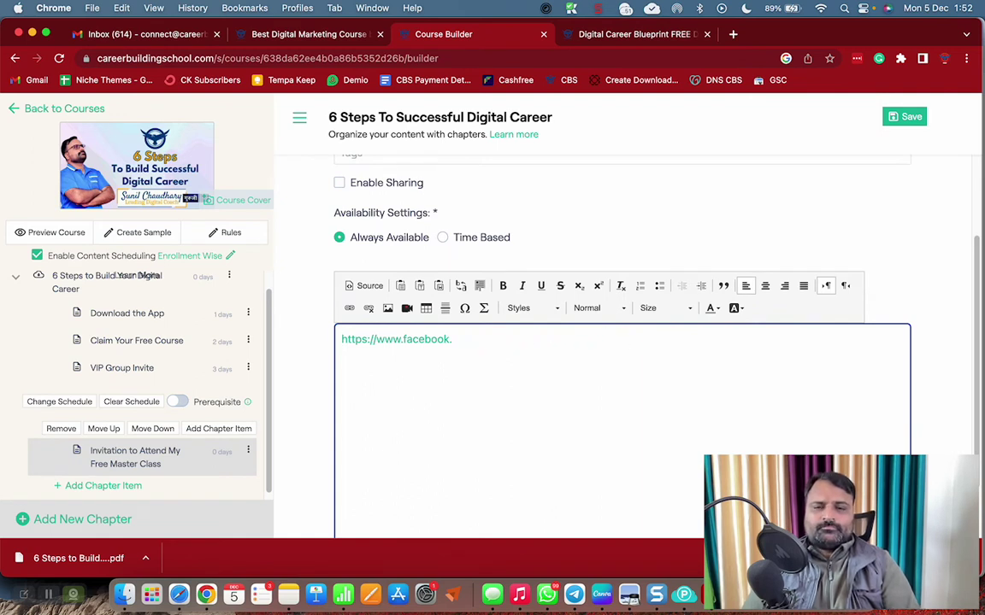
pyautogui.press('BackSpace')
pyautogui.press('BackSpace')
pyautogui.press('BackSpace')
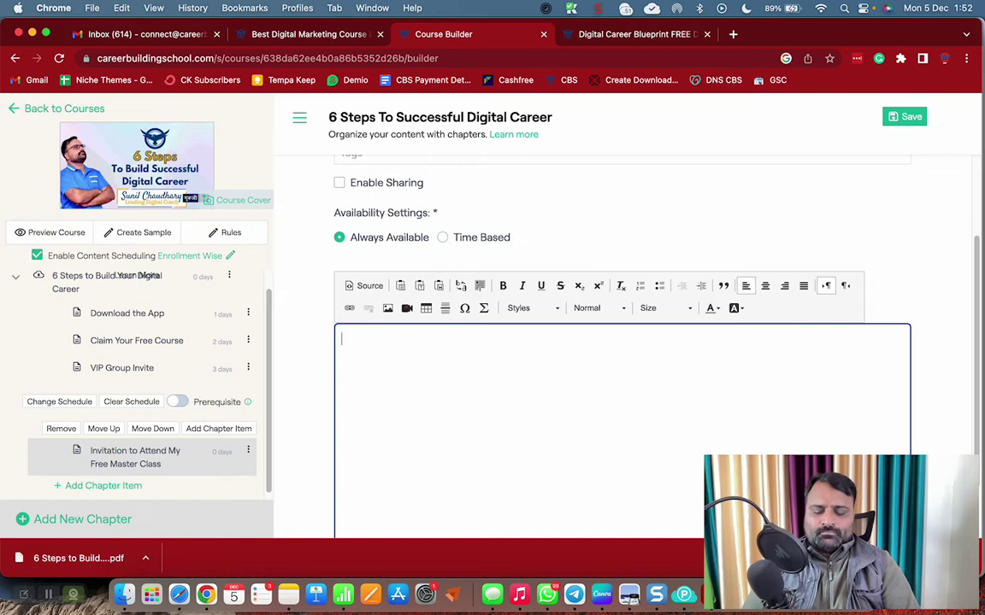
pyautogui.press('super+v')
# Type the opening paragraph 'WOW, I am Sooopar Dooopar Happy to See you here once again...'
pyautogui.write('WOW')
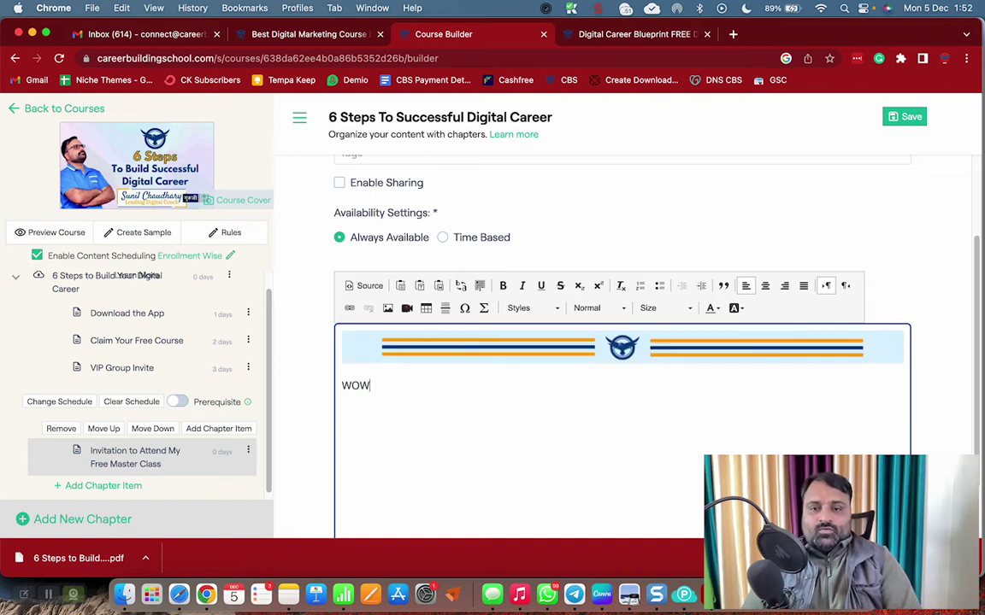
pyautogui.write(', I am ')
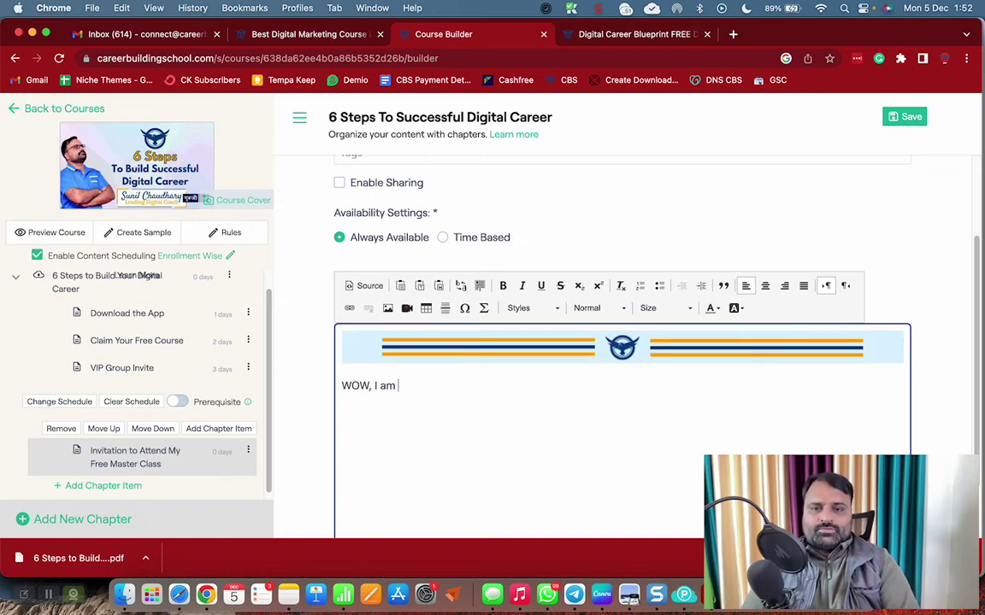
pyautogui.write('su')
pyautogui.press('BackSpace')
pyautogui.press('BackSpace')
pyautogui.write('Su')
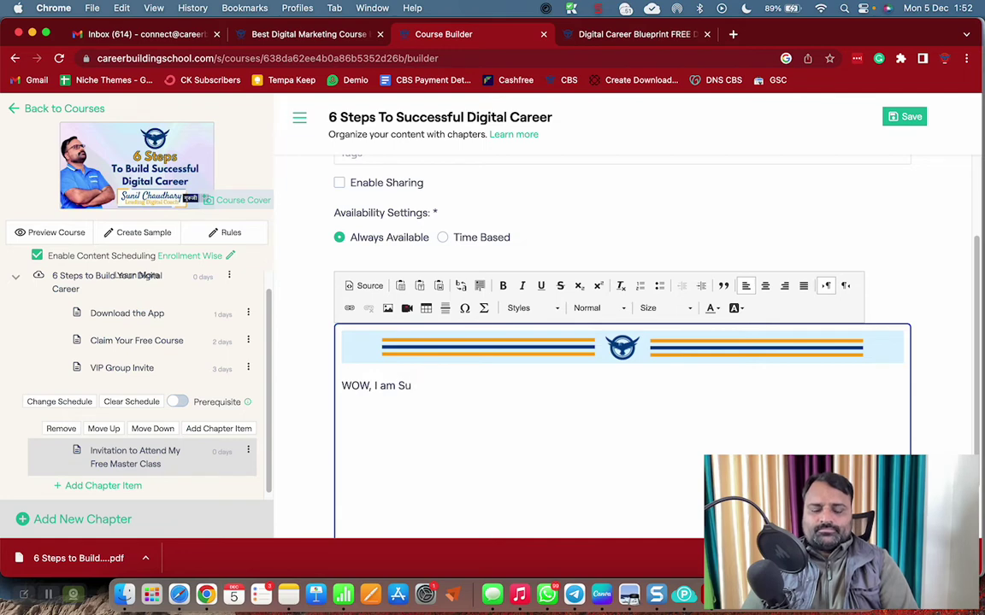
pyautogui.press('BackSpace')
pyautogui.write('ooopar Doo')
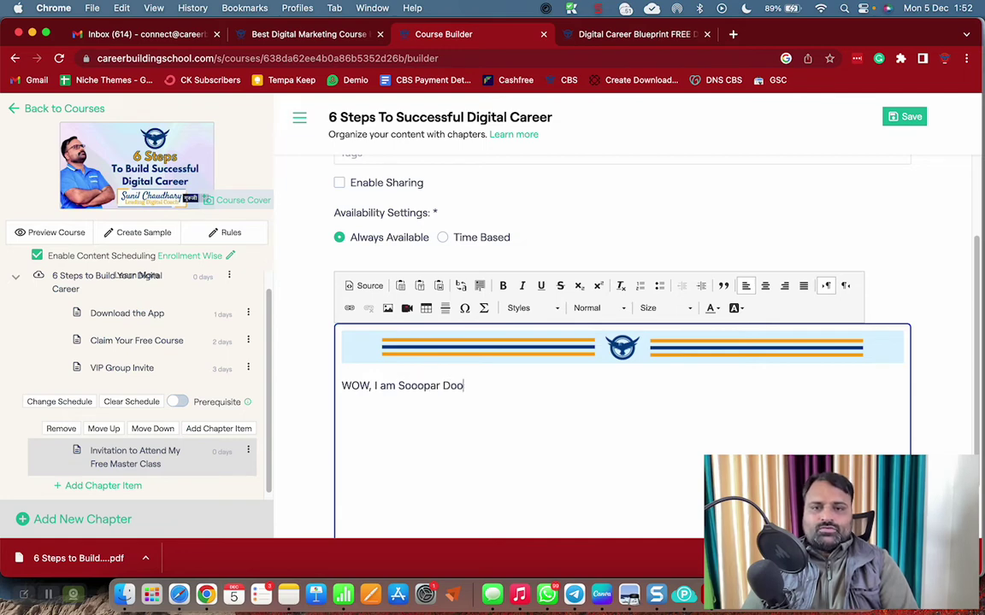
pyautogui.write('opar Hap')
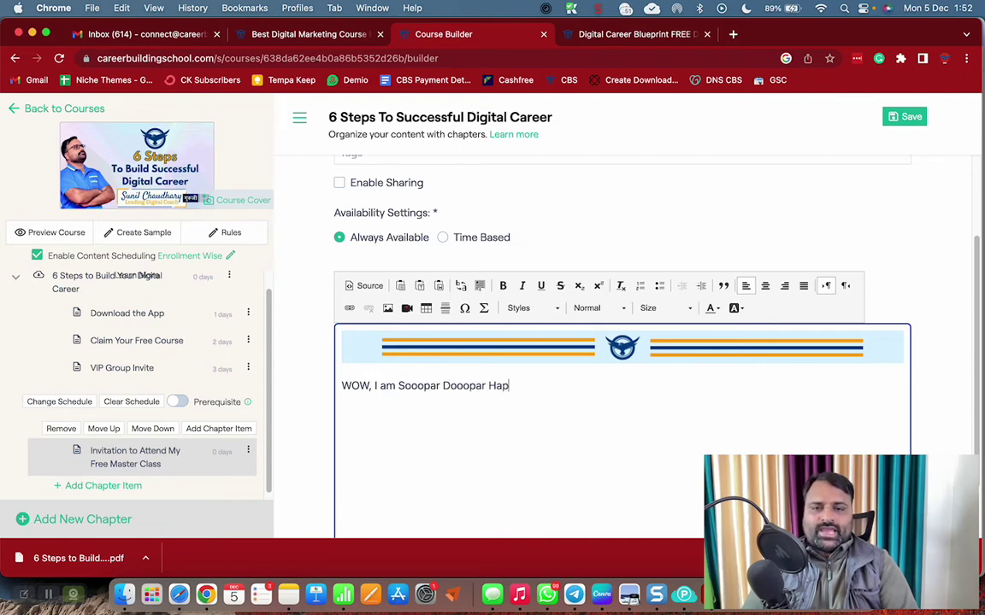
pyautogui.write('py to See y')
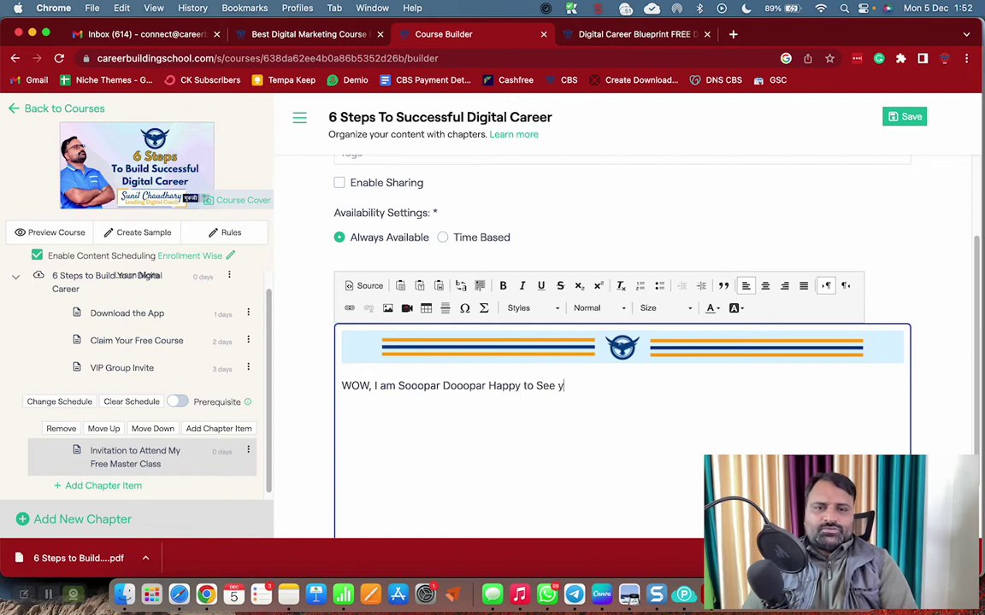
pyautogui.write('ou here once a')
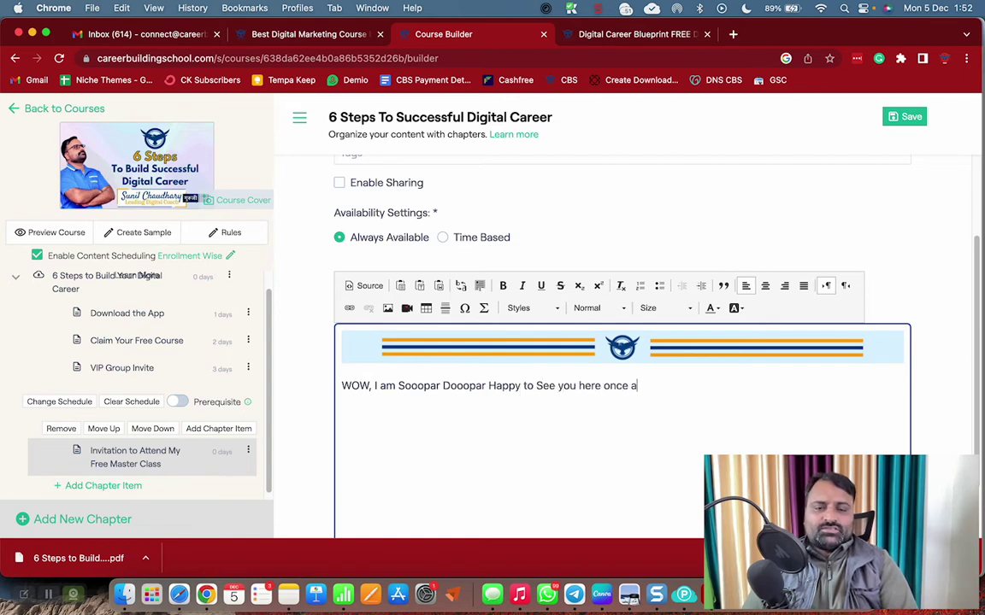
pyautogui.write('gain. ')
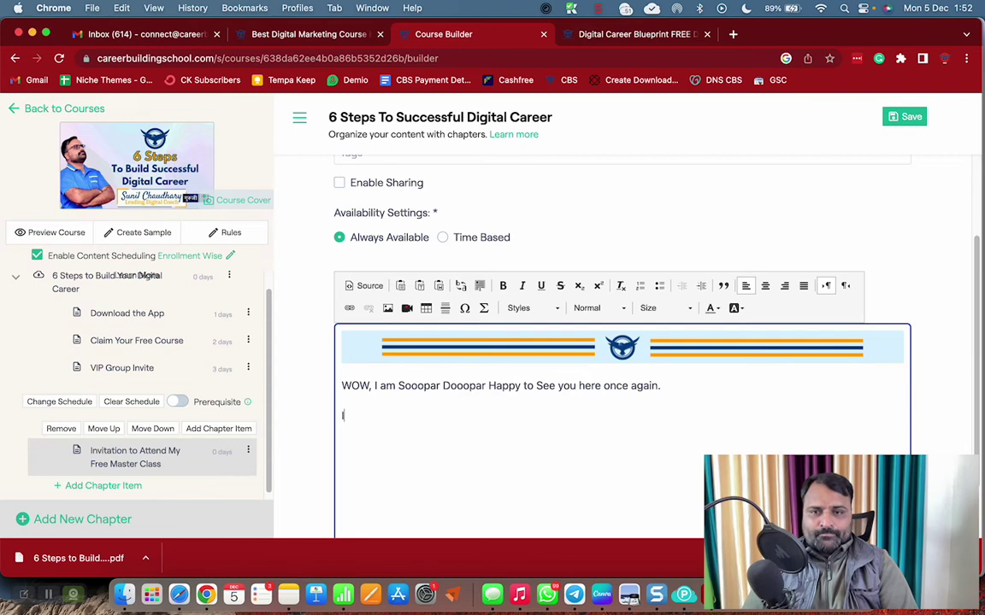
pyautogui.write('It takes a lot')
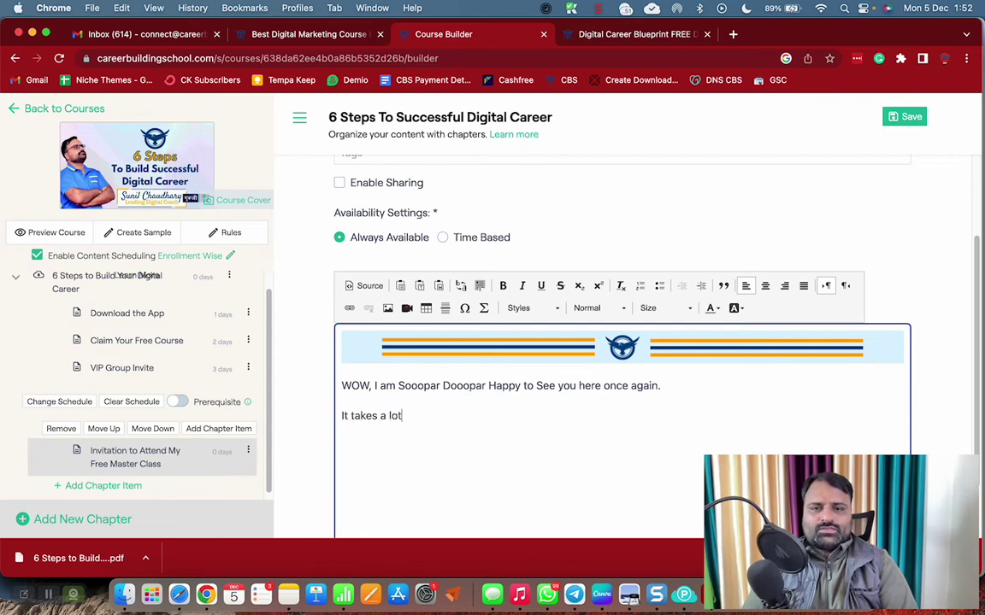
pyautogui.write(' to be consist')
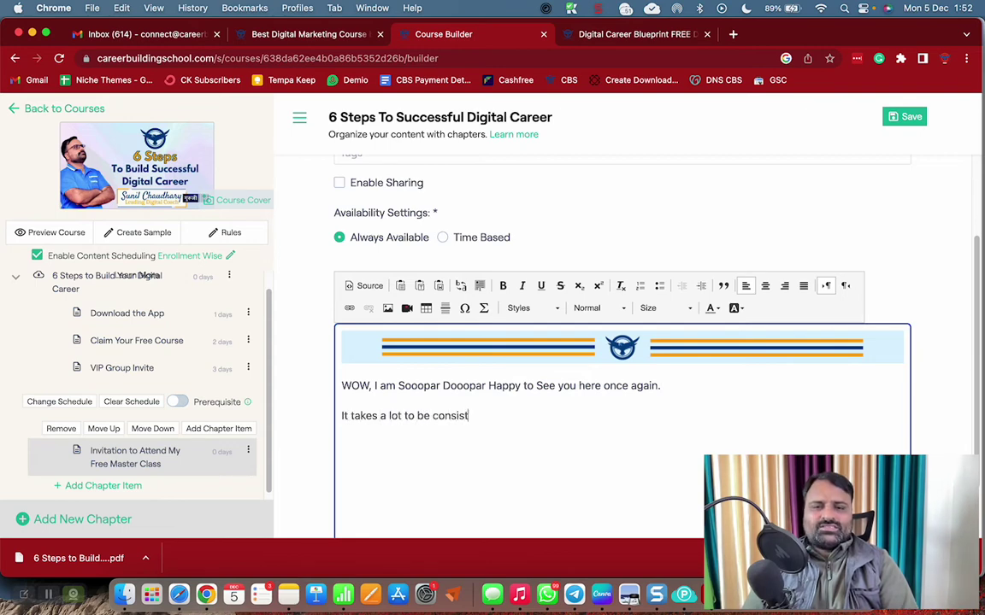
pyautogui.write('ent a')
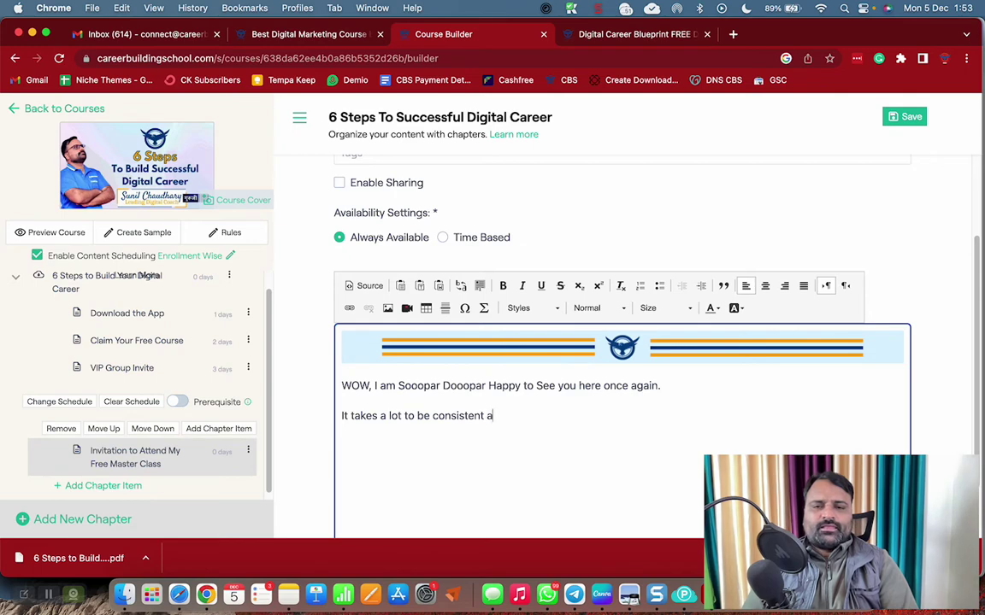
pyautogui.write('nd passitiona')
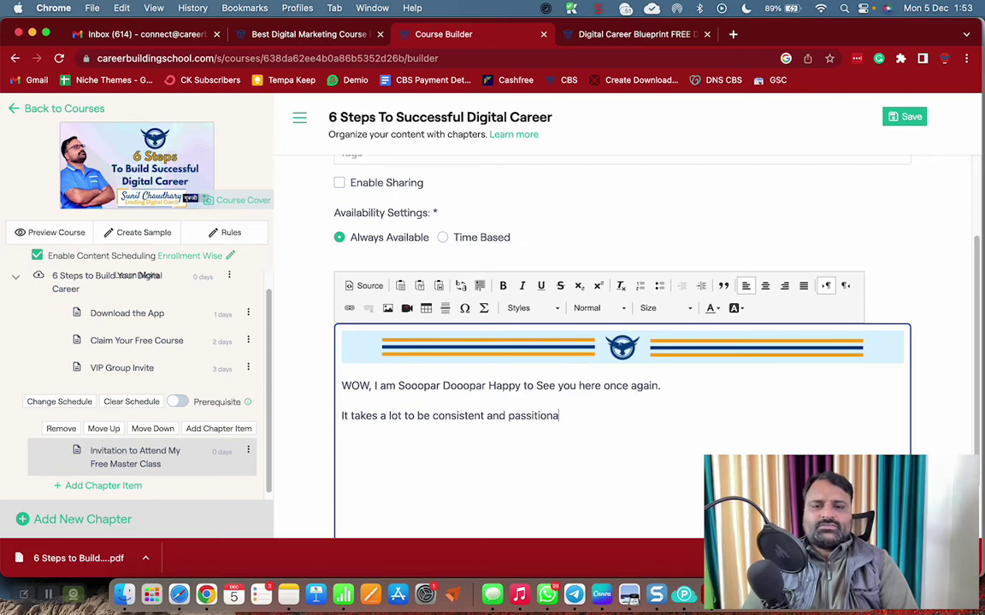
pyautogui.write('te abo')
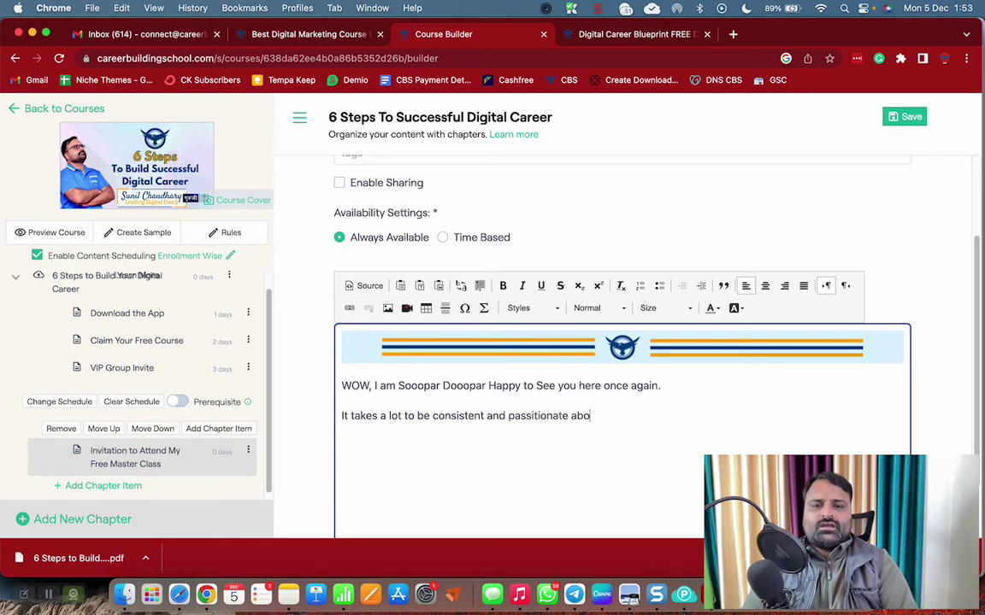
pyautogui.write('ut acheivin')
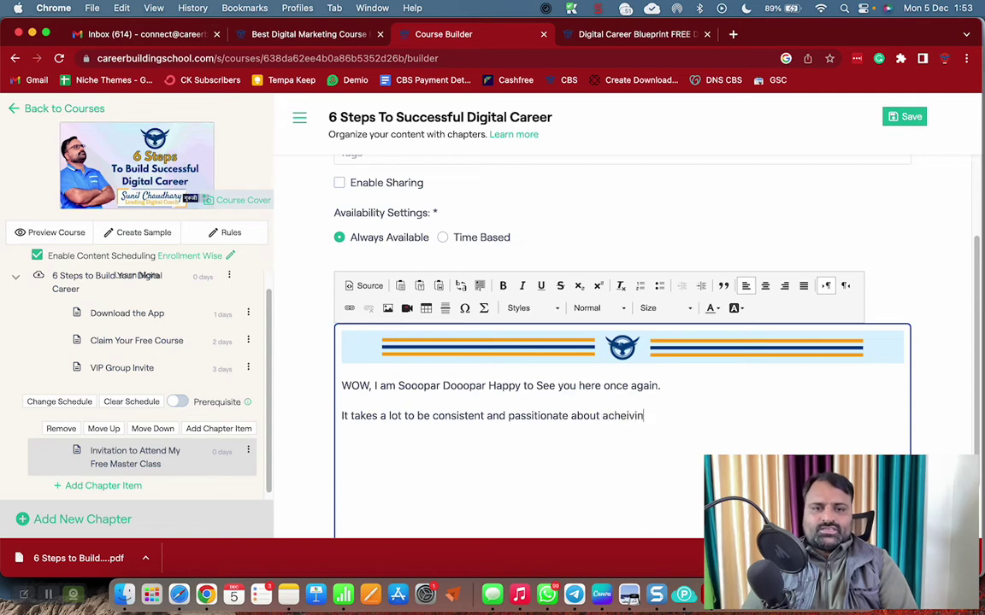
pyautogui.write('g your goals')
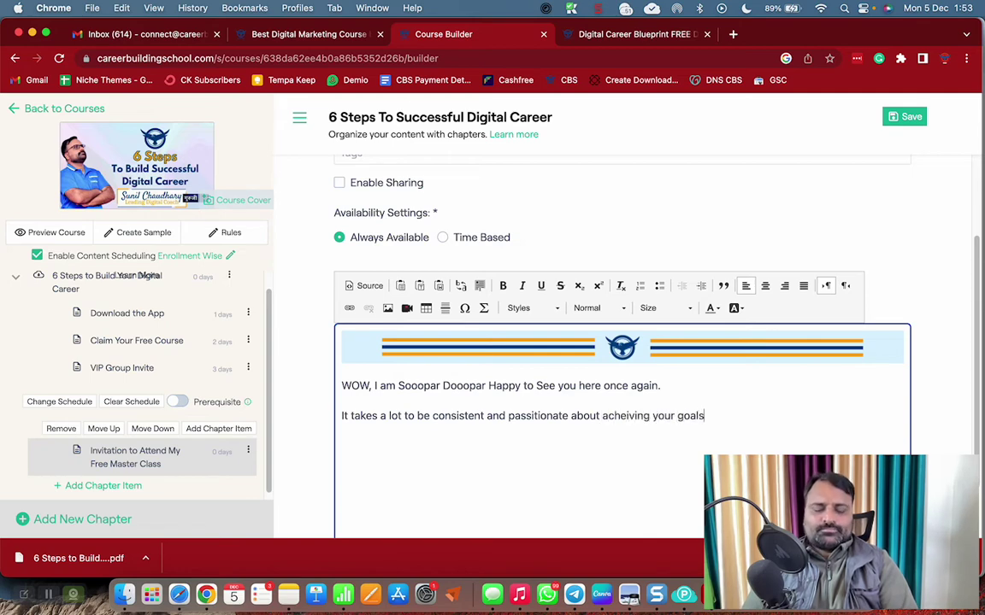
pyautogui.write('.')
pyautogui.press('Return')
# Add paragraphs on helping 1 Million People build multiple income sources, then 'It is totally different method I have drawn for you'
pyautogui.write('We')
pyautogui.press('BackSpace')
pyautogui.press('BackSpace')
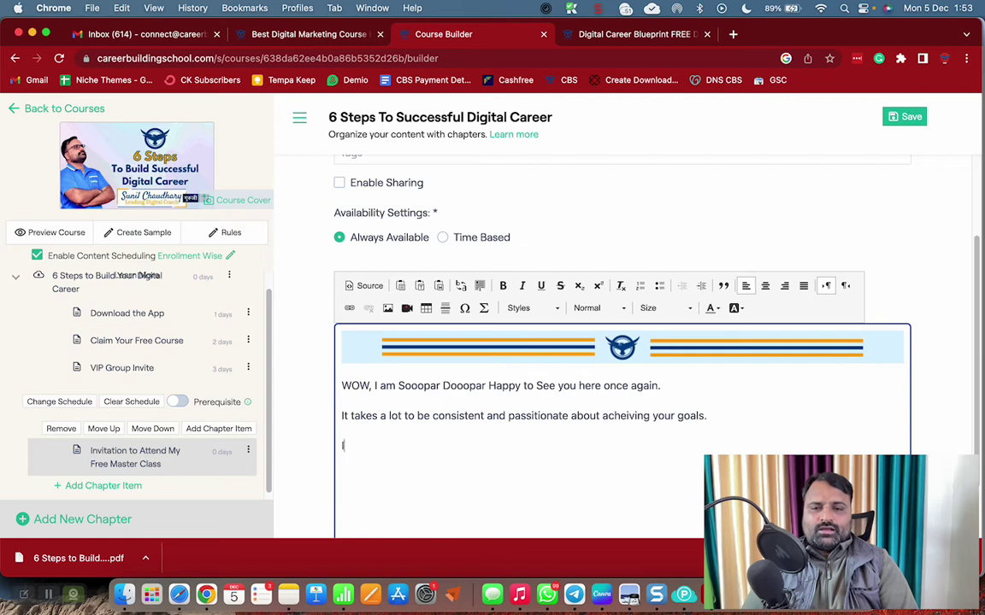
pyautogui.write('I am equally commi')
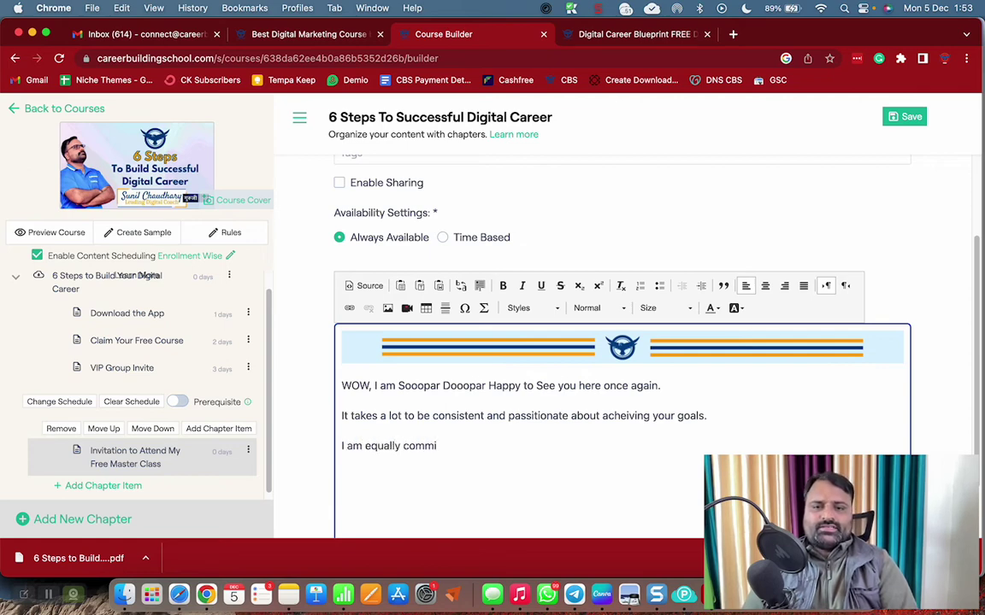
pyautogui.write('tted to hel')
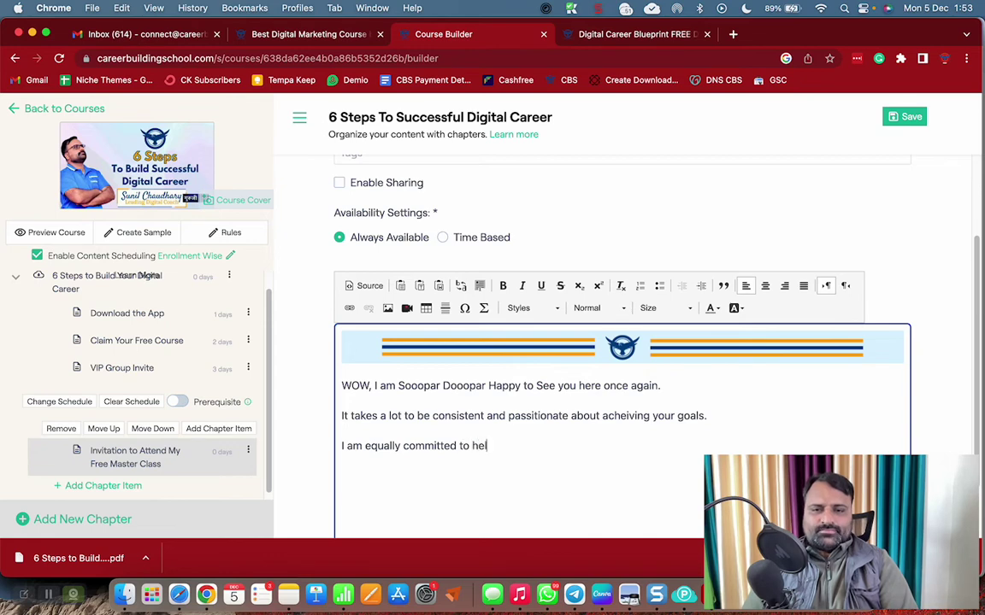
pyautogui.write('p ')
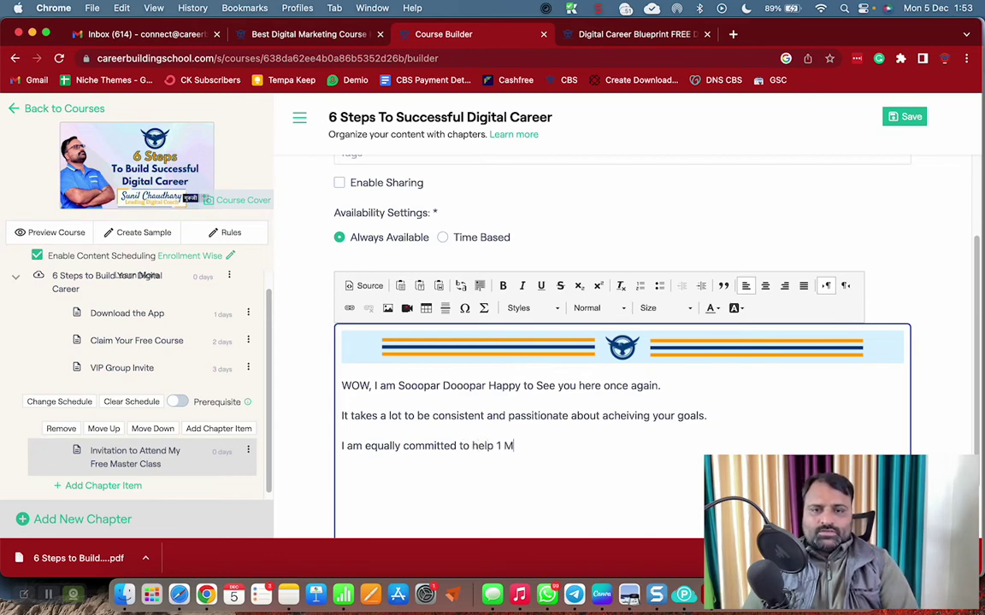
pyautogui.write('1 Million P')
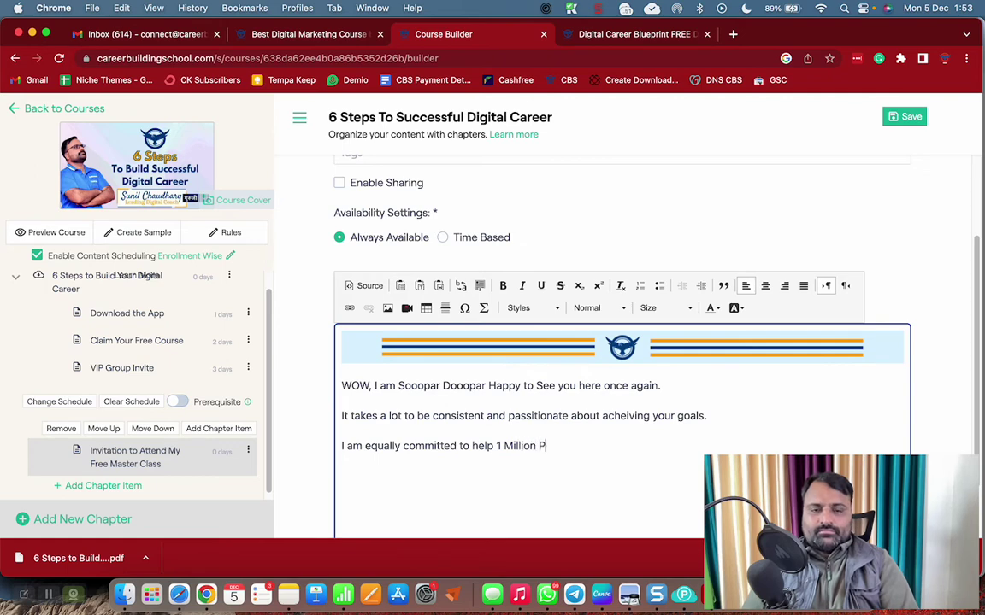
pyautogui.write('eople Like ')
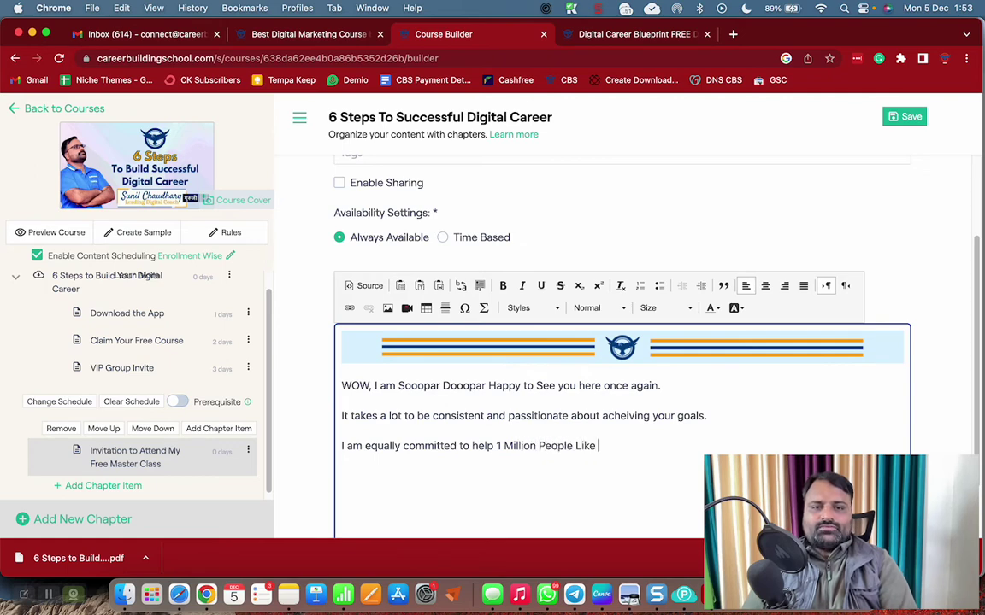
pyautogui.write('you Build')
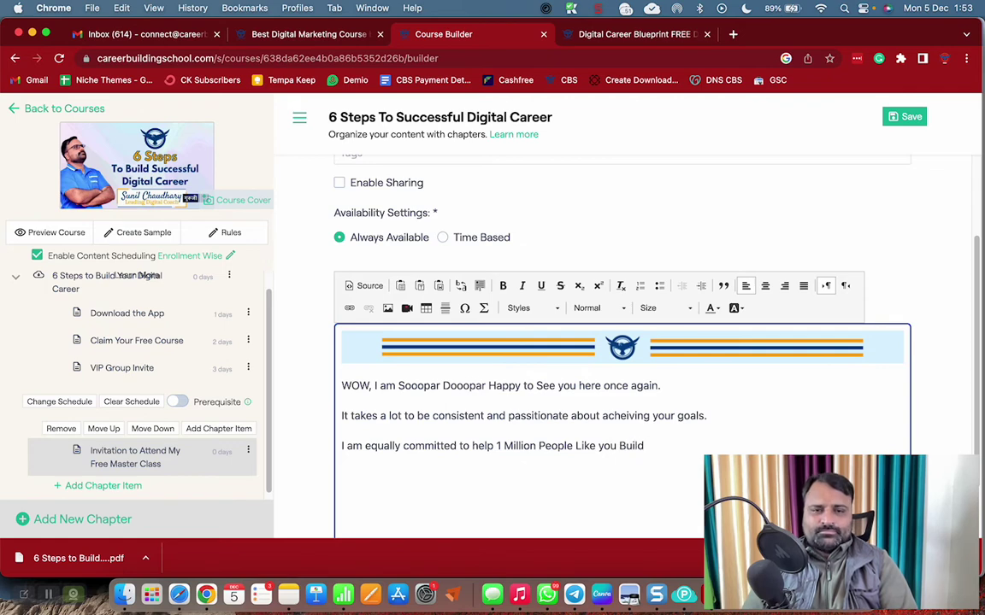
pyautogui.write(' Multiple')
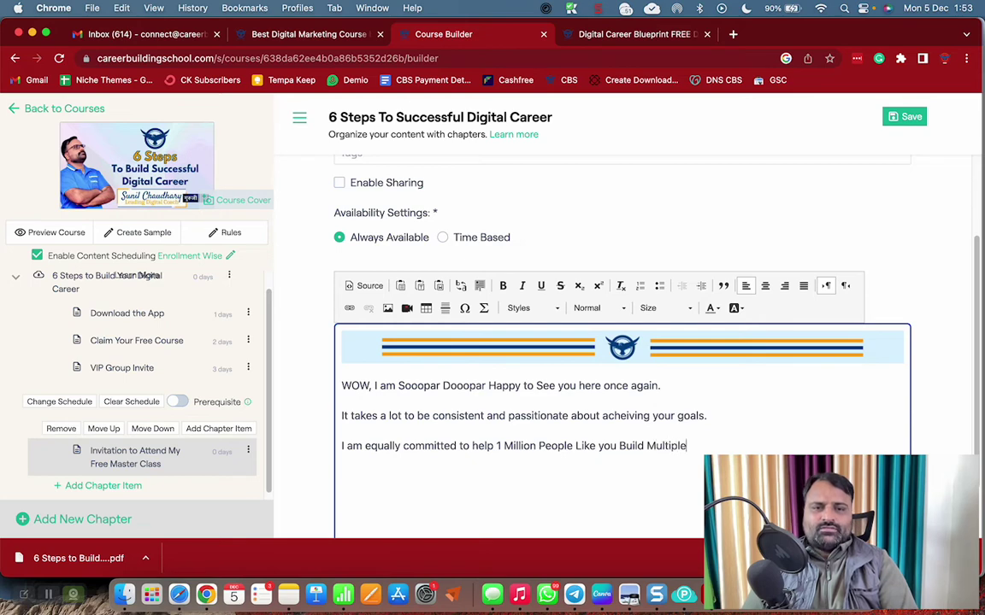
pyautogui.write(' Sour')
pyautogui.press('BackSpace')
pyautogui.press('BackSpace')
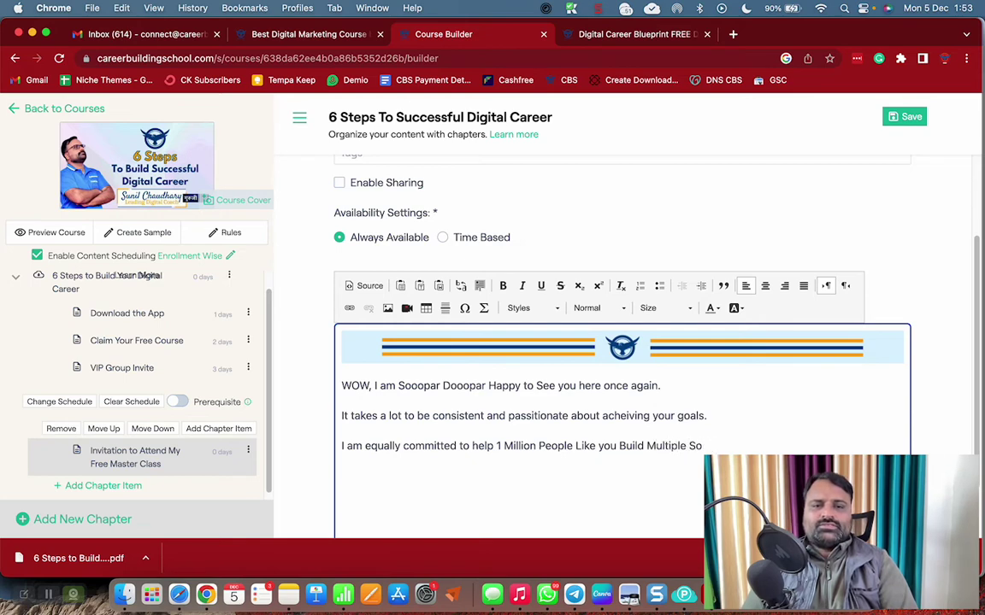
pyautogui.write('urces of Passive Incom')
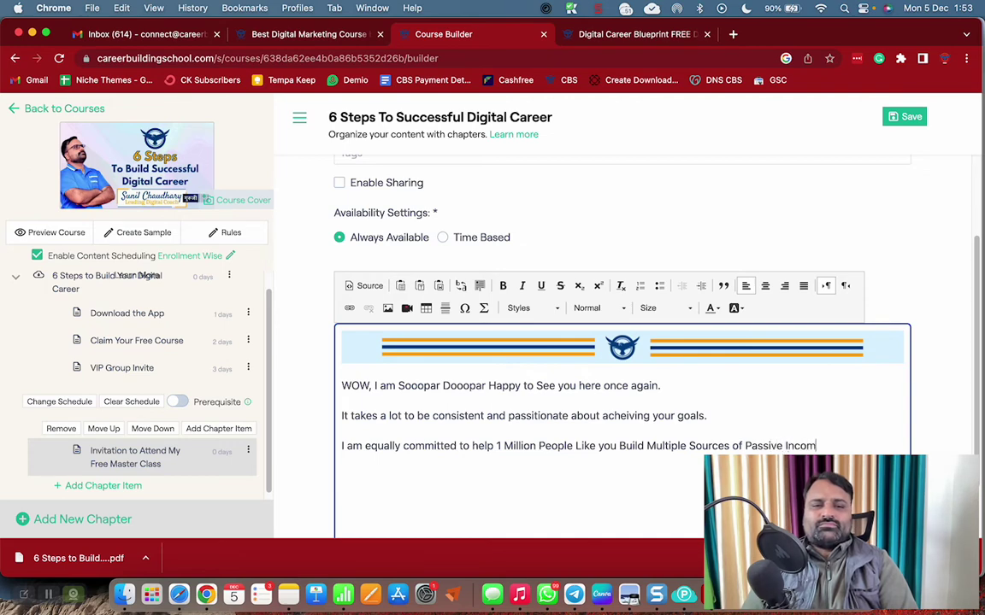
pyautogui.write('It is ')
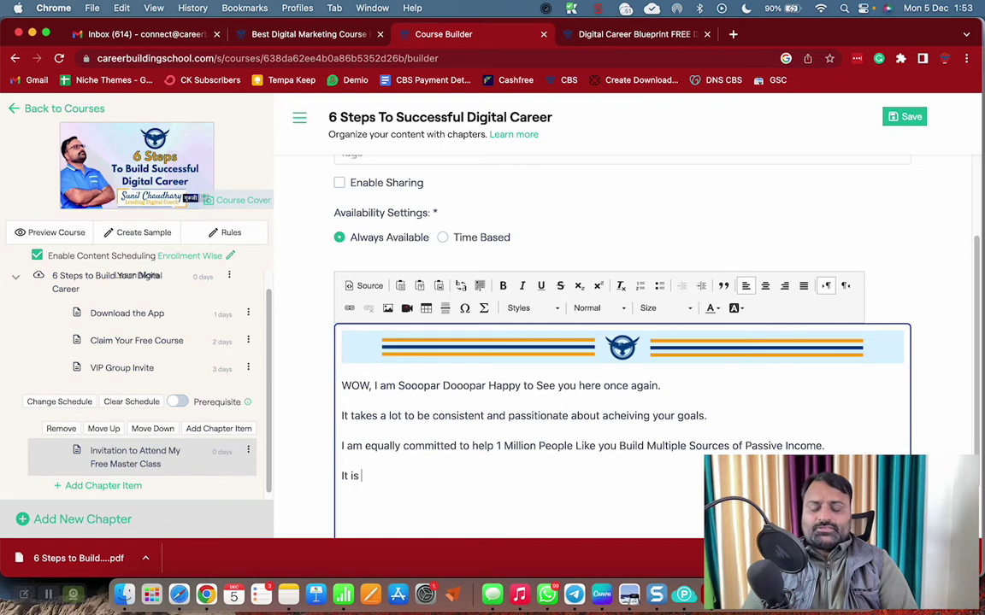
pyautogui.write('tot')
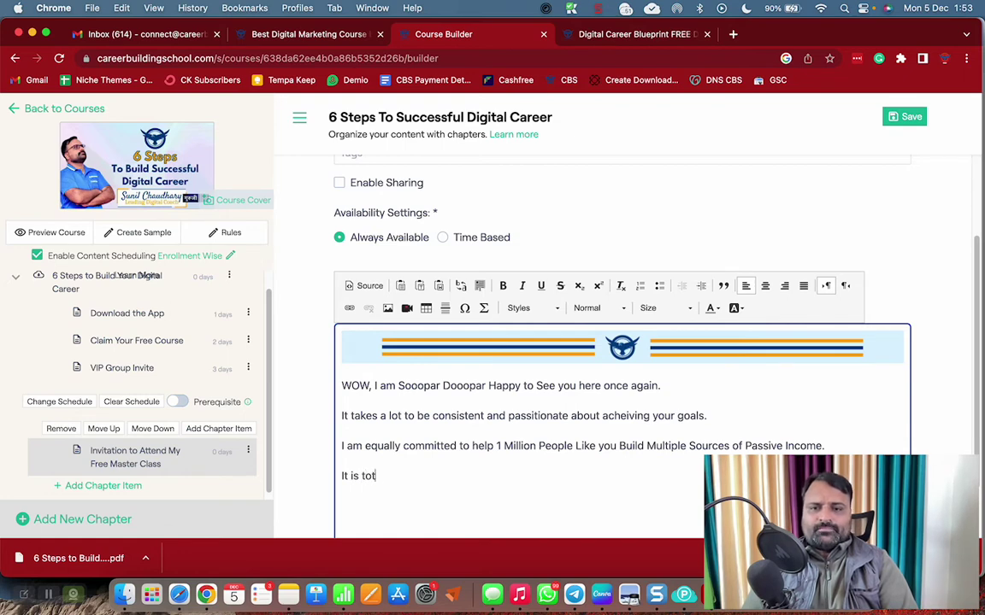
pyautogui.write('ally differe')
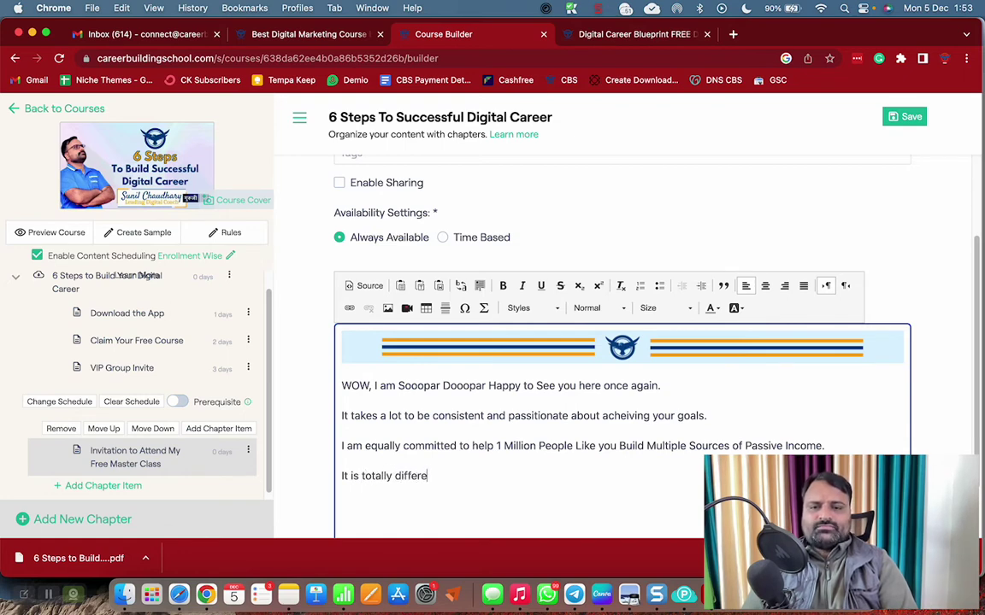
pyautogui.write('tnnt methods')
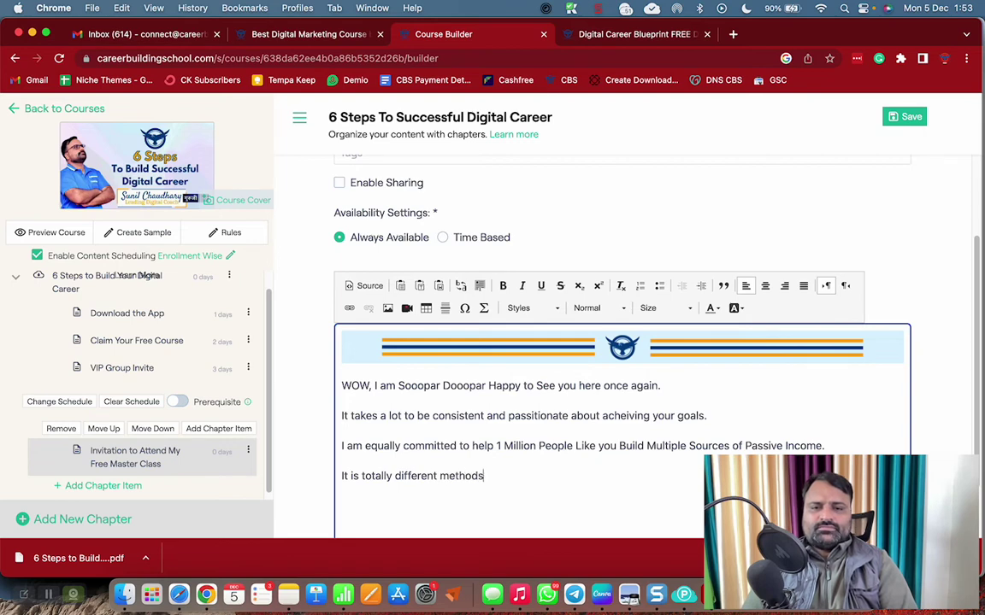
pyautogui.press('BackSpace')
pyautogui.write('I have ')
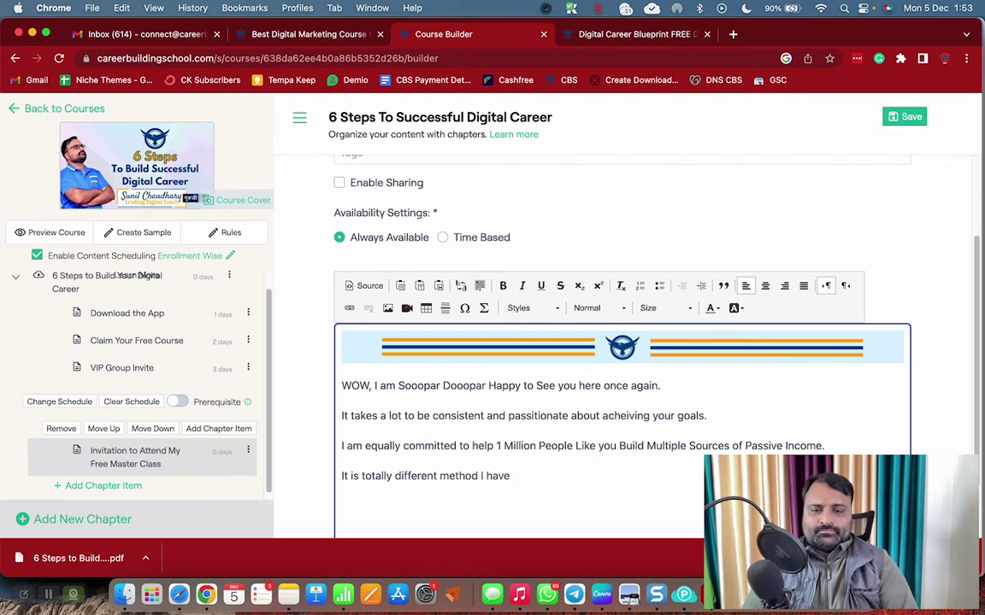
pyautogui.write('dr')
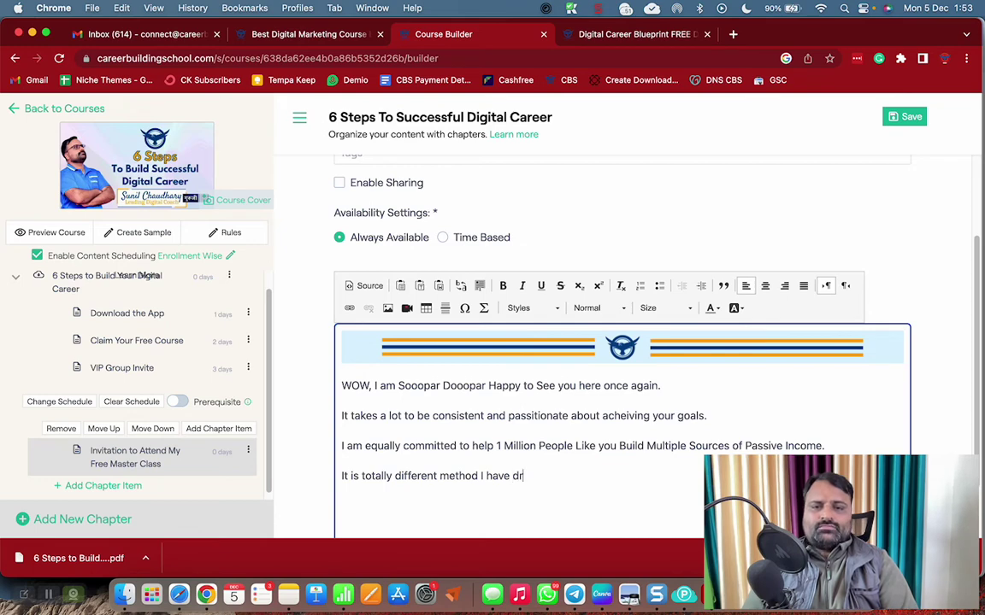
pyautogui.write('wa')
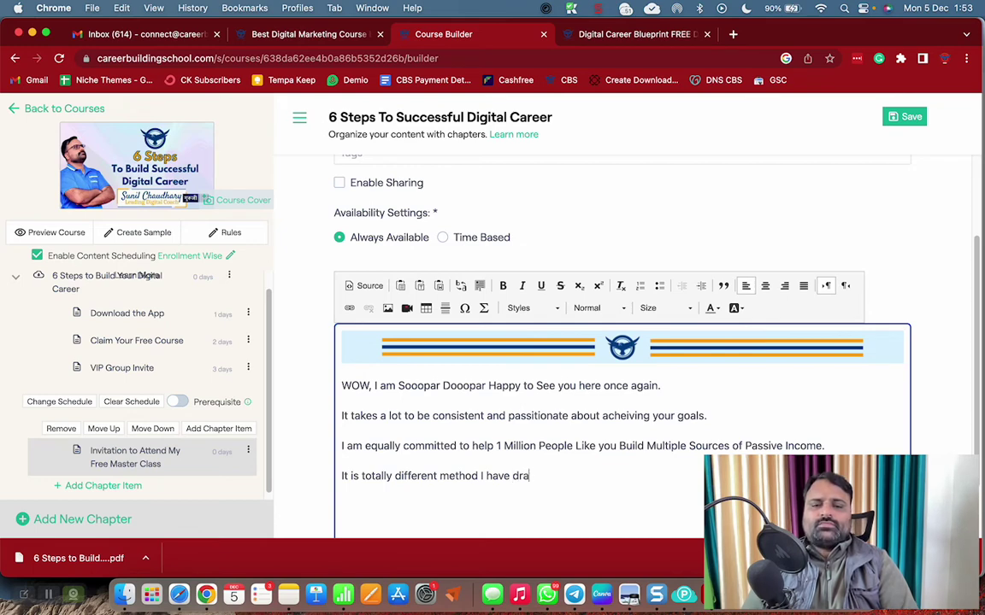
pyautogui.write('wn for you')
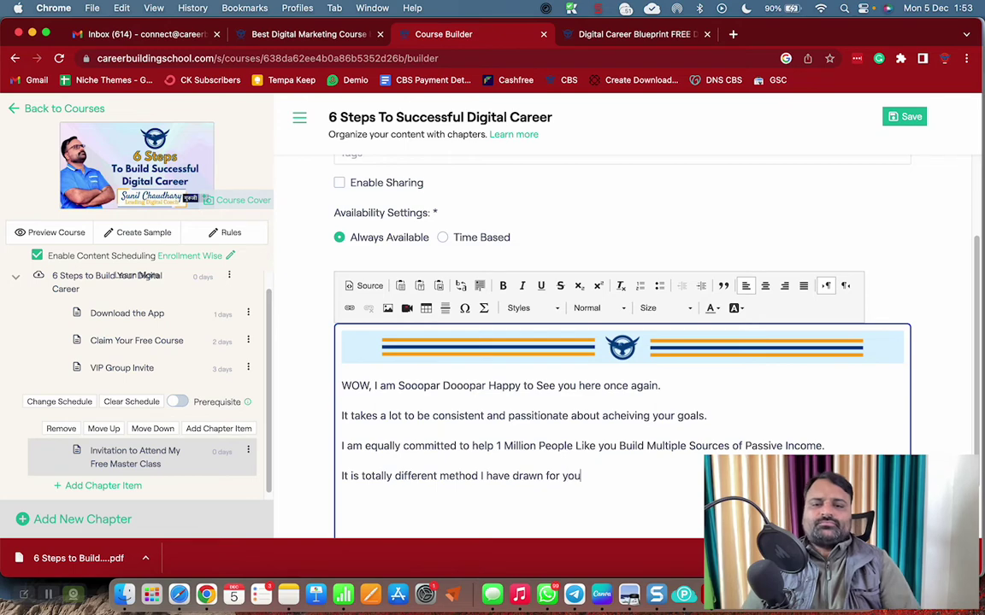
# Replace 'method' with 'path' and 'drawn' with 'set' in the fourth paragraph
pyautogui.doubleClick(459, 476)
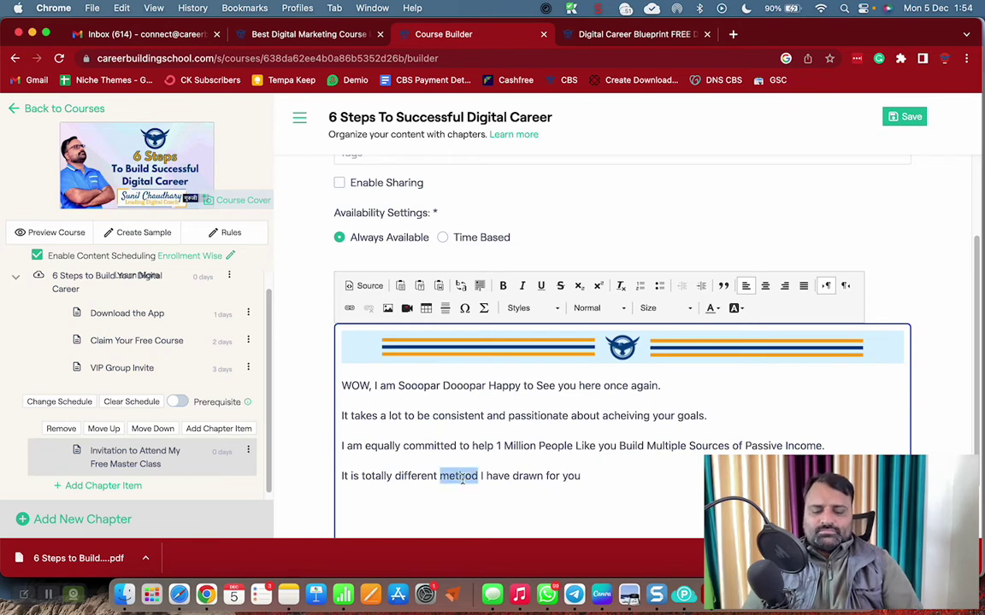
pyautogui.write('path')
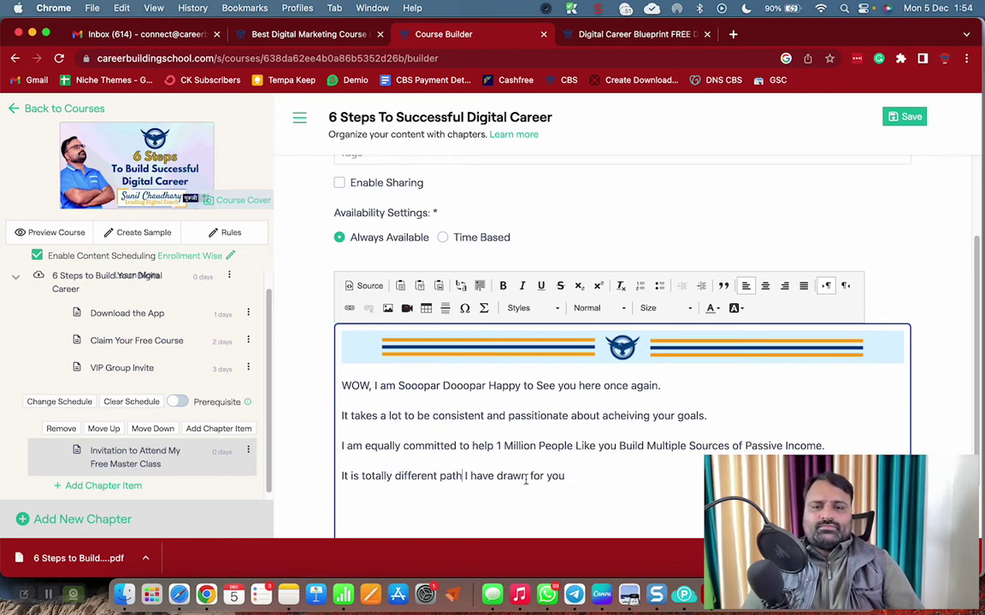
pyautogui.doubleClick(510, 476)
pyautogui.write('set')
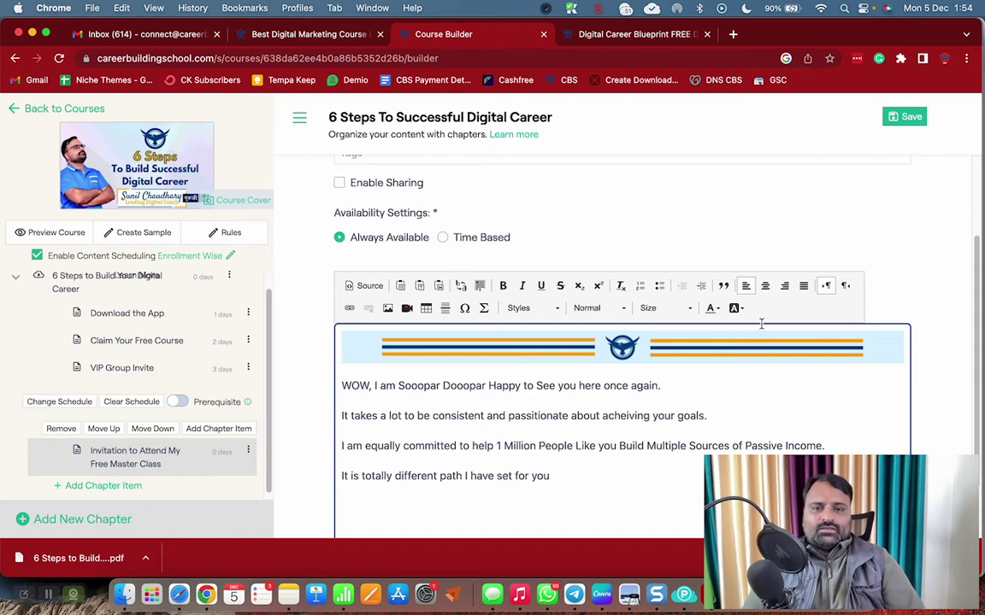
# Continue with 'where the chances of Success are 100%, you just need to follow the system step by step'
pyautogui.click(573, 478)
pyautogui.scroll(-2, 575, 478)
pyautogui.write('wher')
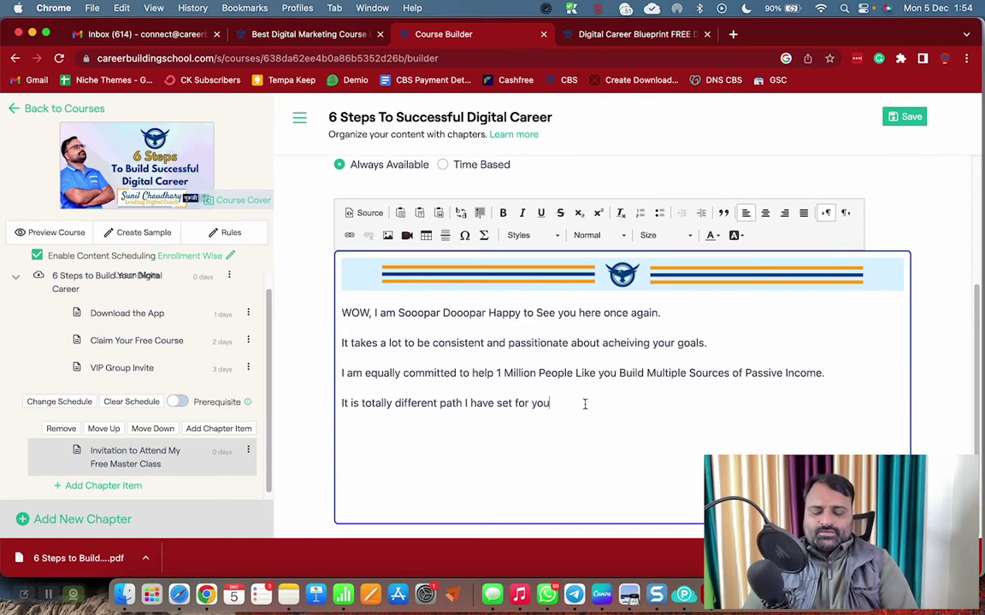
pyautogui.write('e the c')
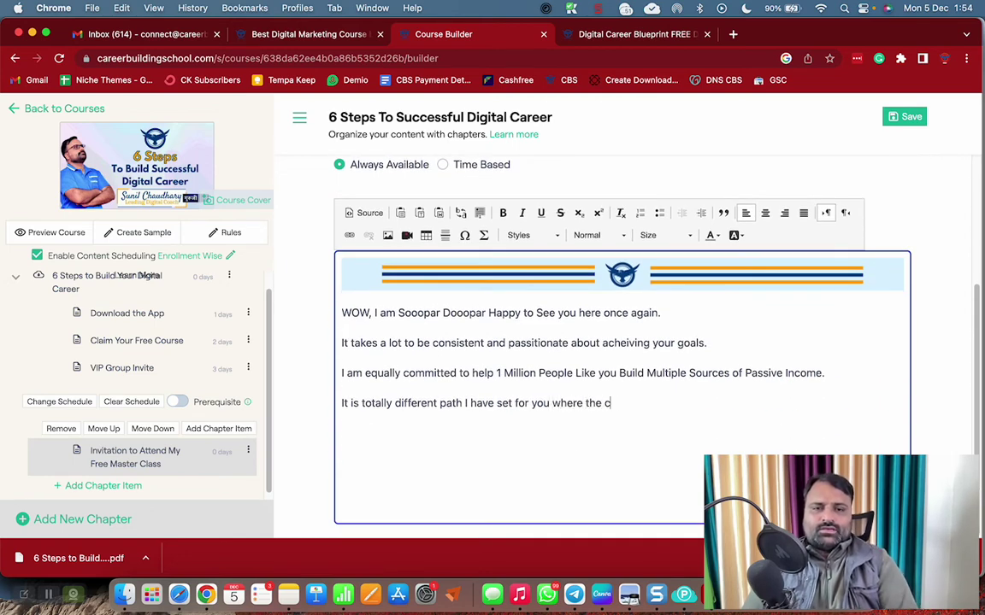
pyautogui.write('hances of ')
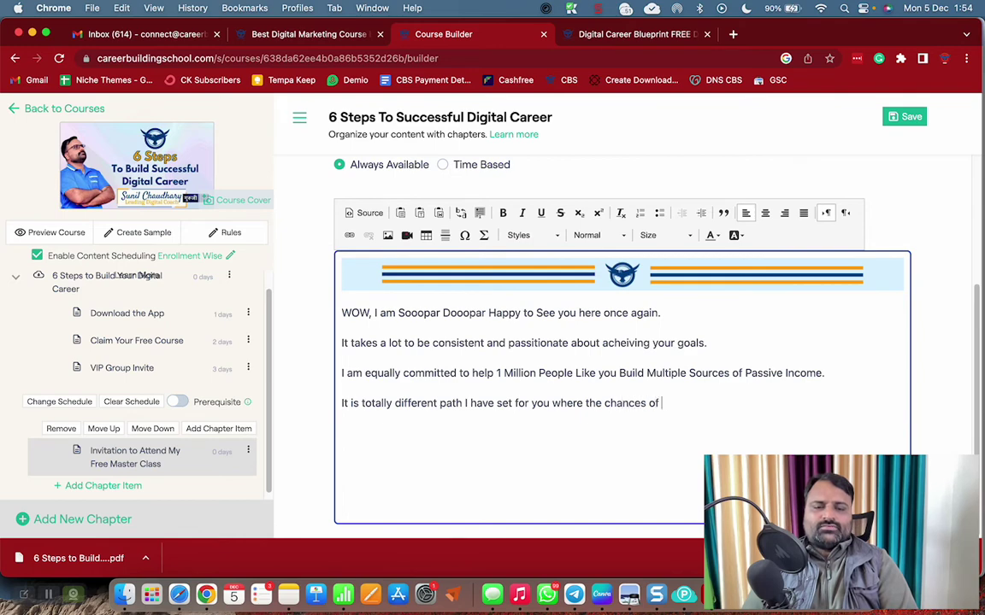
pyautogui.write('Success are a')
pyautogui.press('BackSpace')
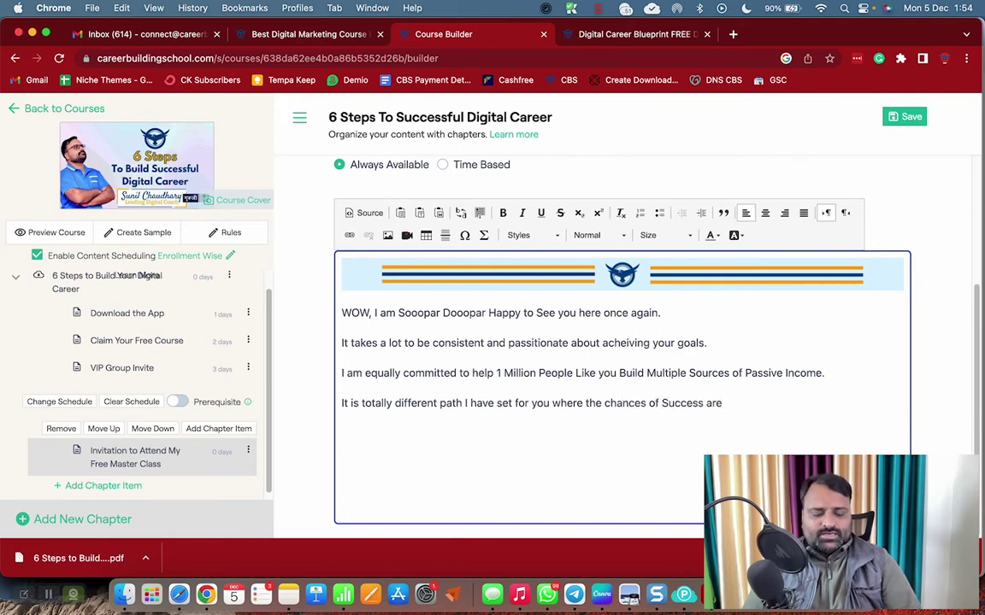
pyautogui.write('100% ')
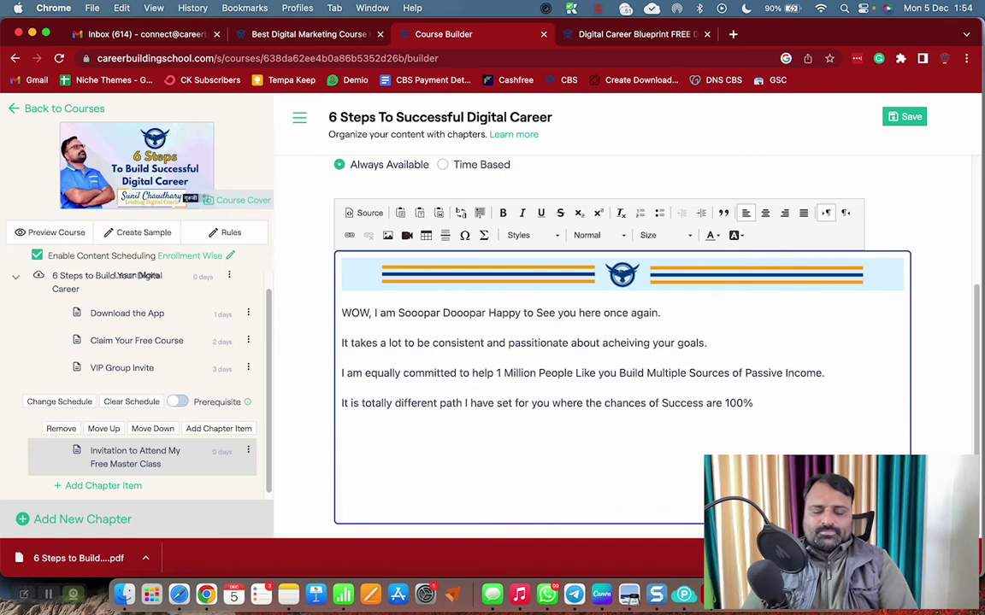
pyautogui.write(', you n')
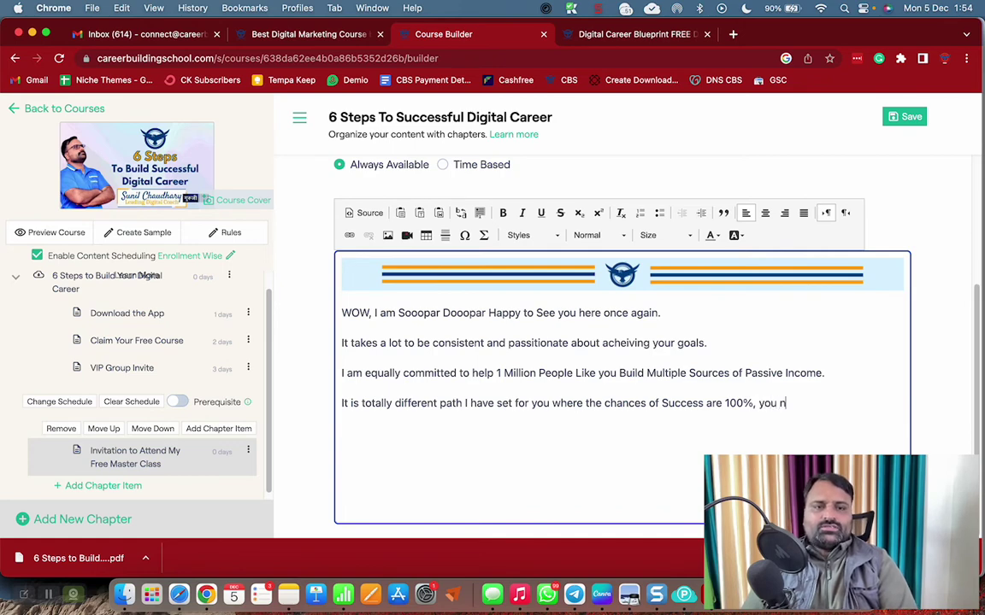
pyautogui.write('jud')
pyautogui.write('st need to s')
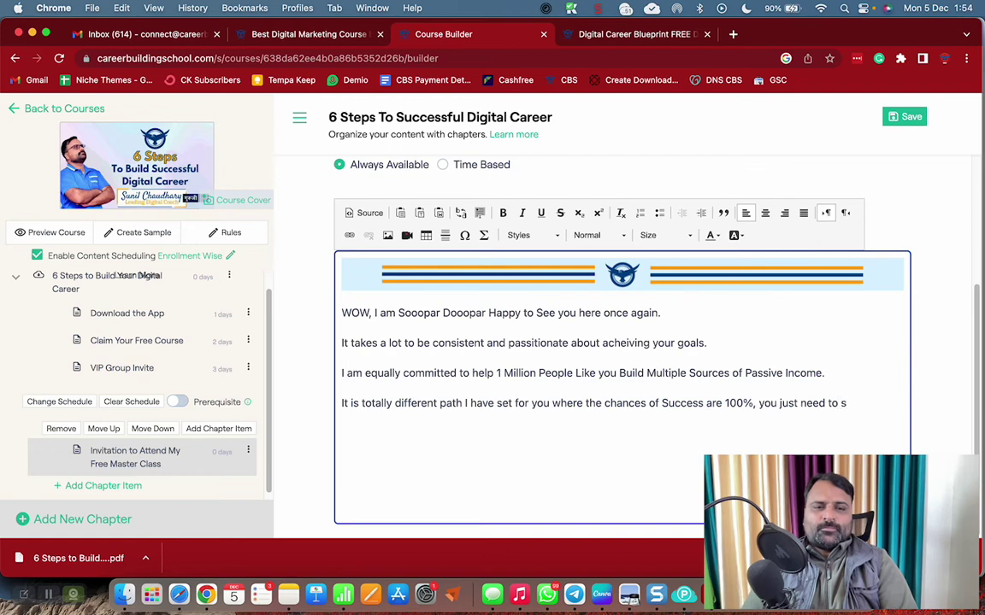
pyautogui.press('BackSpace')
pyautogui.write('fo')
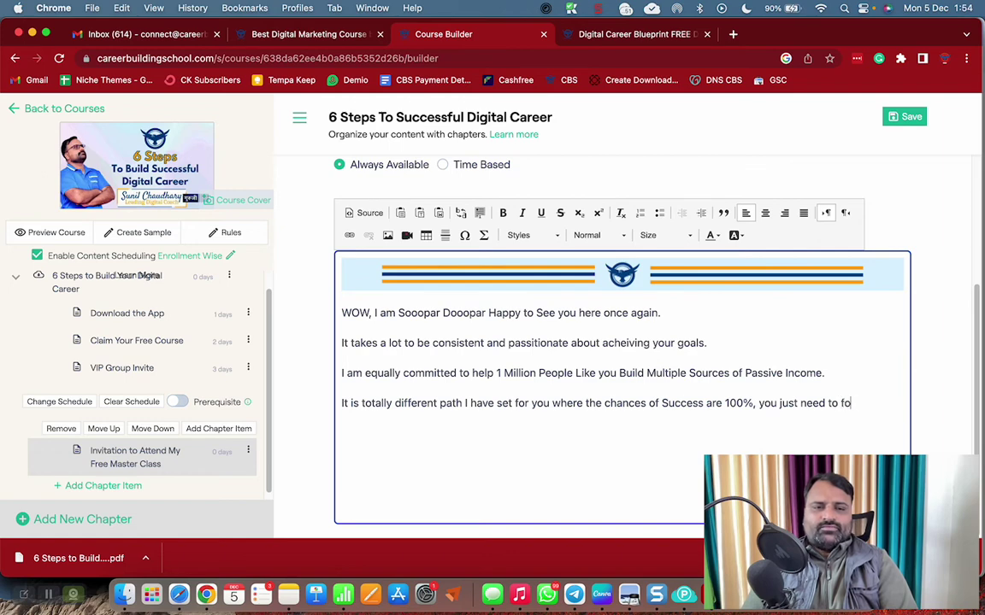
pyautogui.write('llow the system')
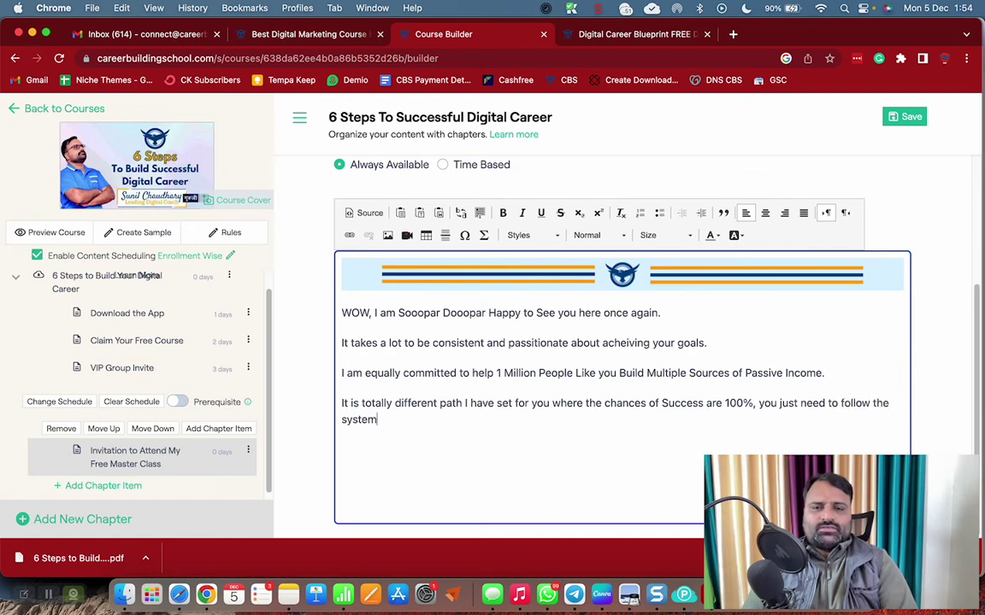
pyautogui.write(' step')
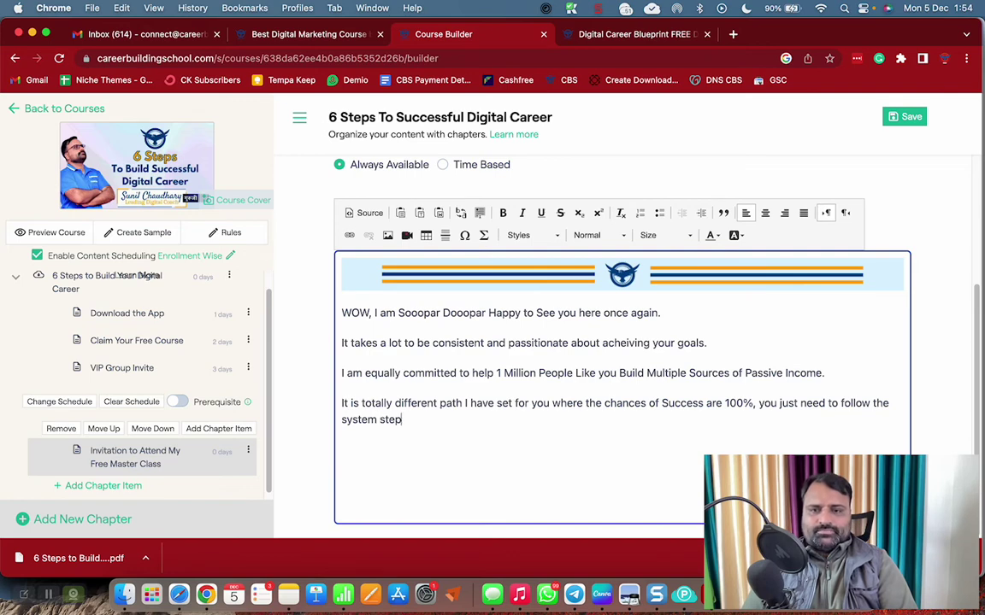
pyautogui.write(' by step.')
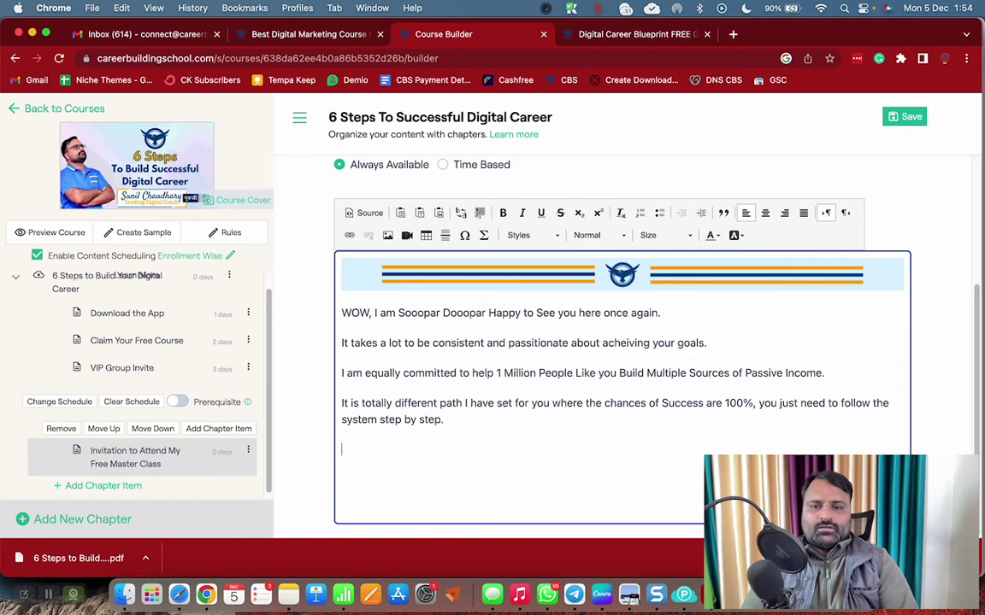
pyautogui.write('I e')
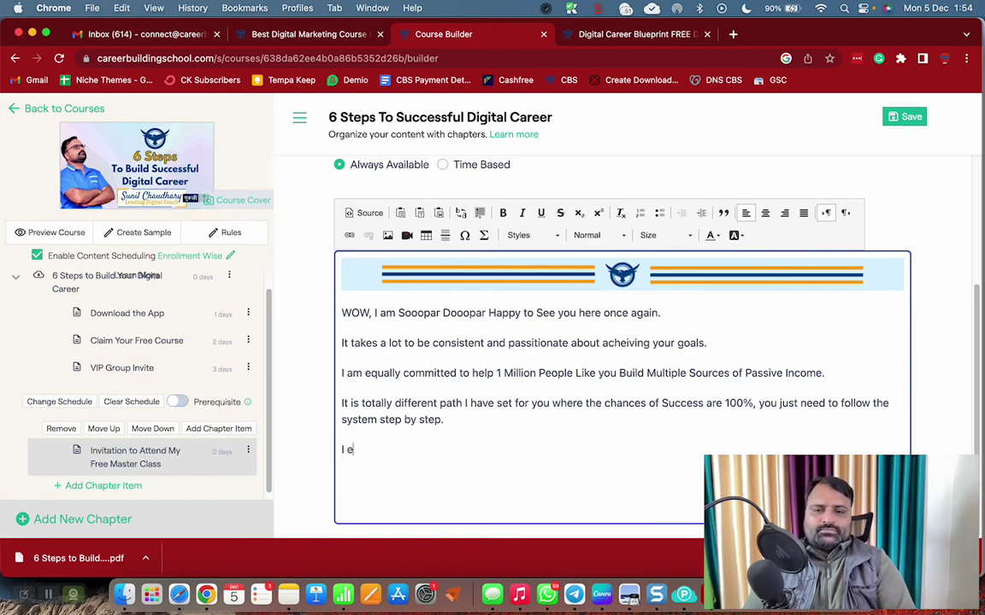
pyautogui.write('xa')
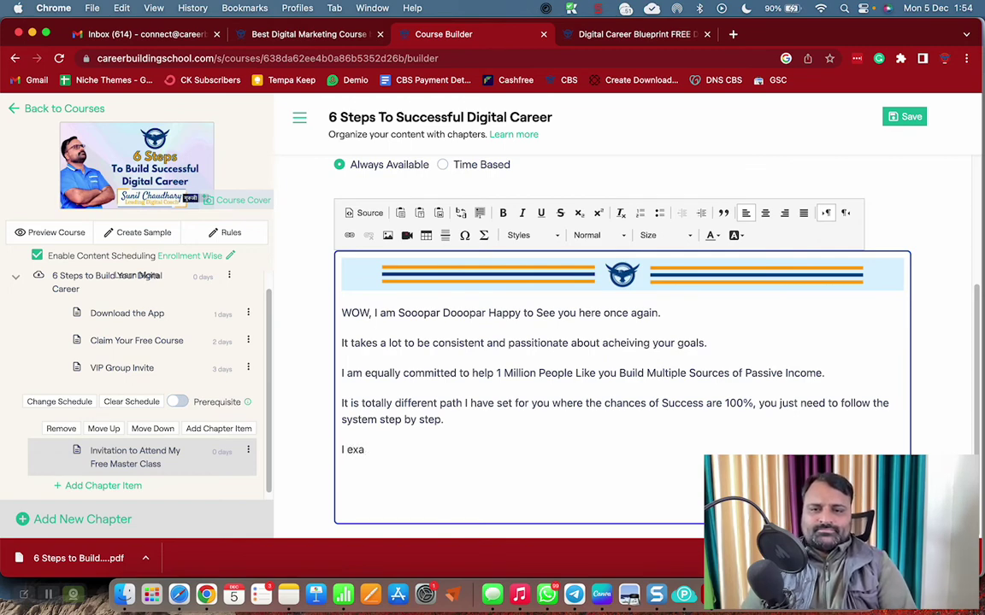
pyautogui.write('plplan al')
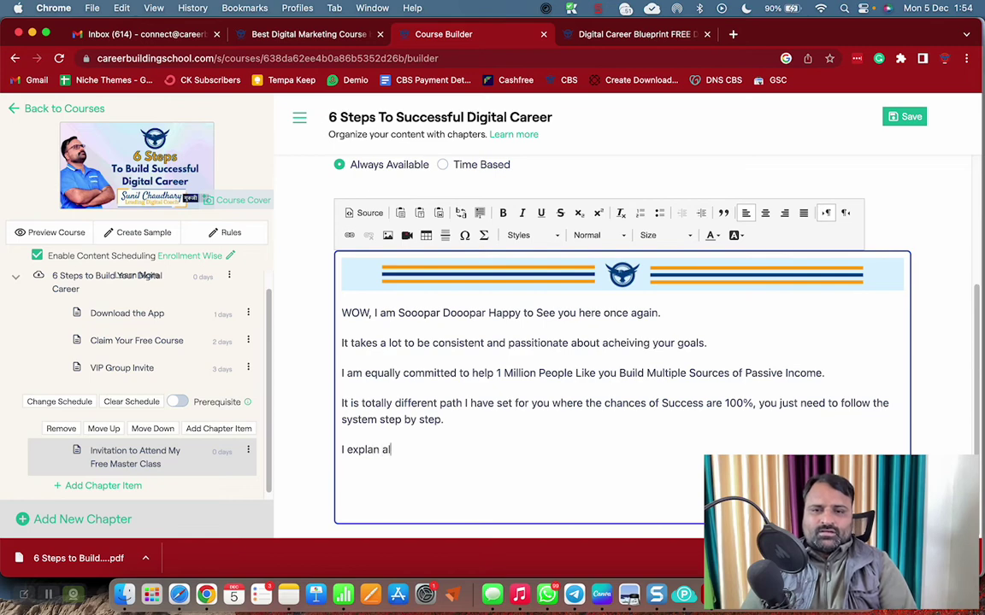
pyautogui.write('l these things i')
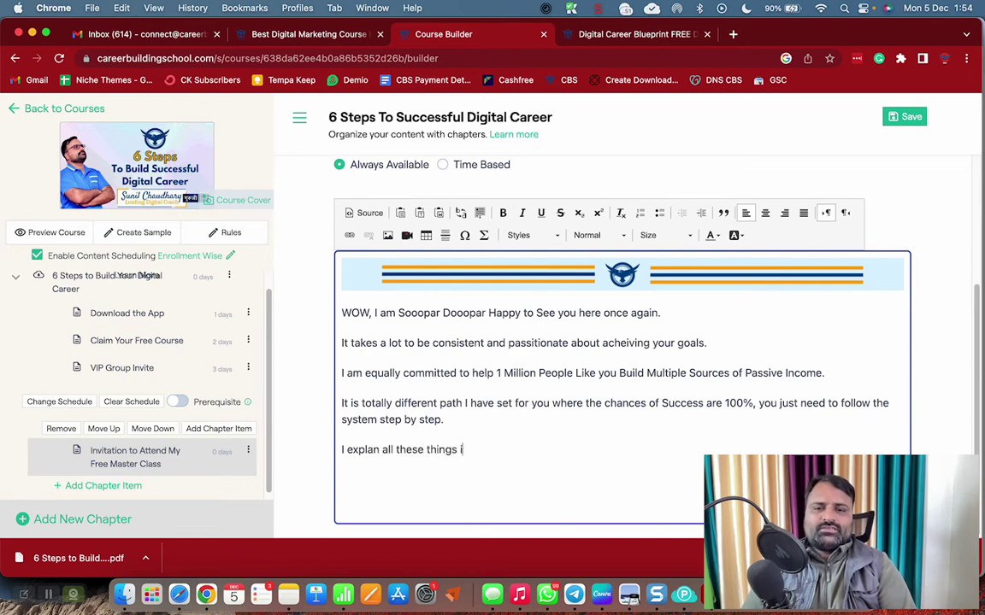
pyautogui.write('n my FREE Ma')
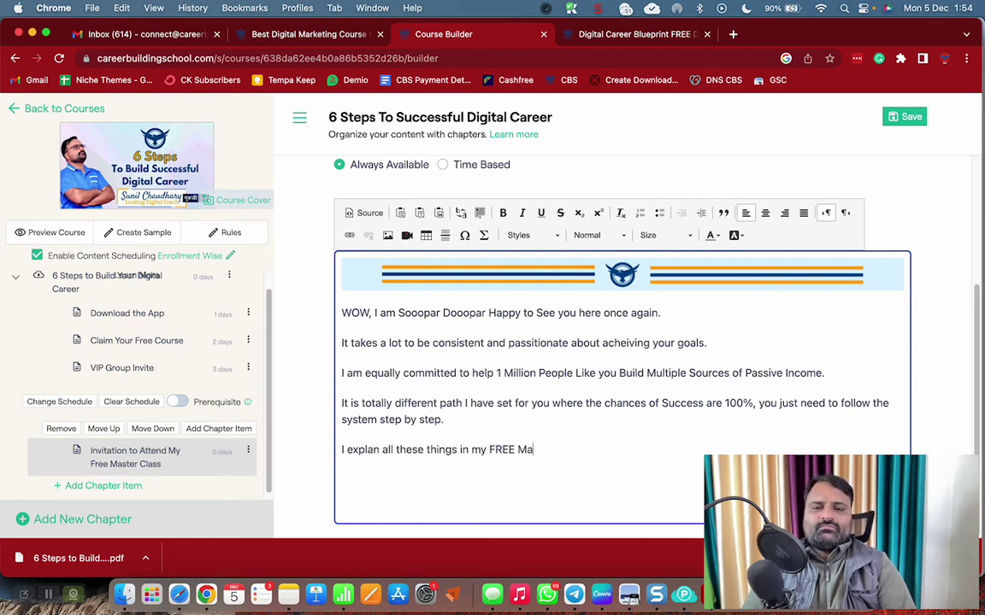
pyautogui.write('ster Cal')
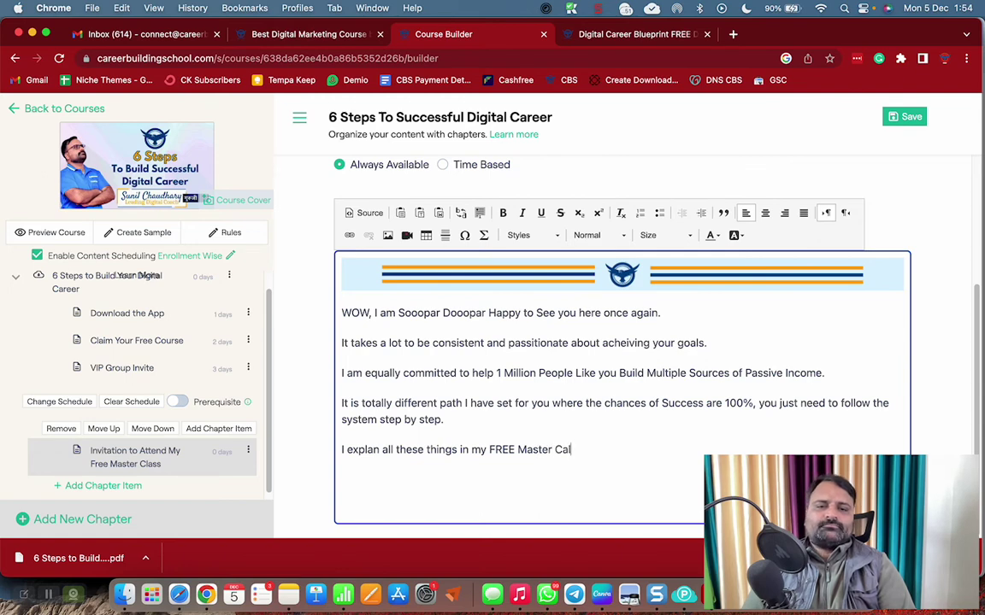
pyautogui.press('BackSpace')
pyautogui.press('BackSpace')
pyautogui.write('lass')
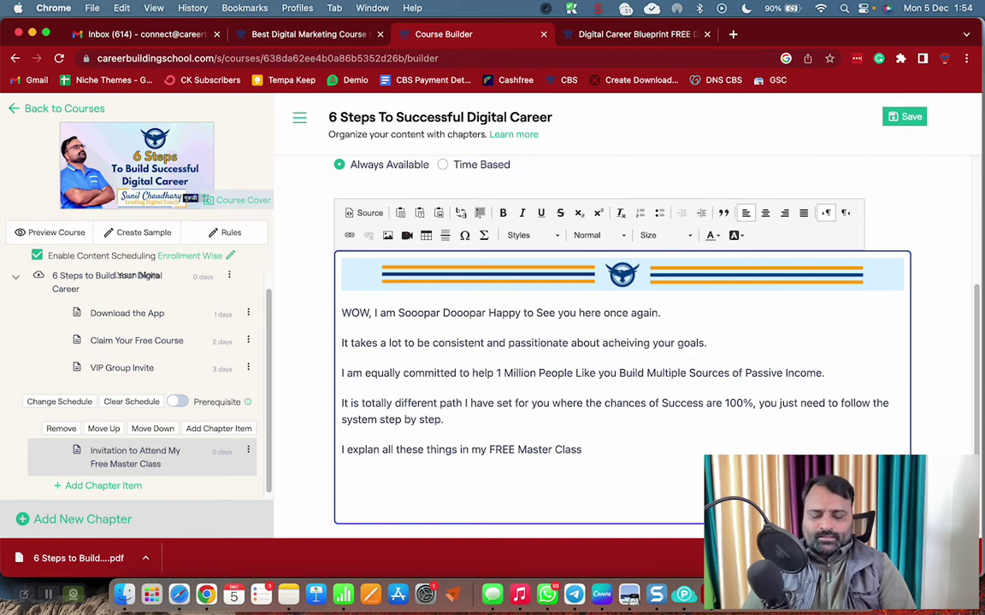
pyautogui.write('. In the')
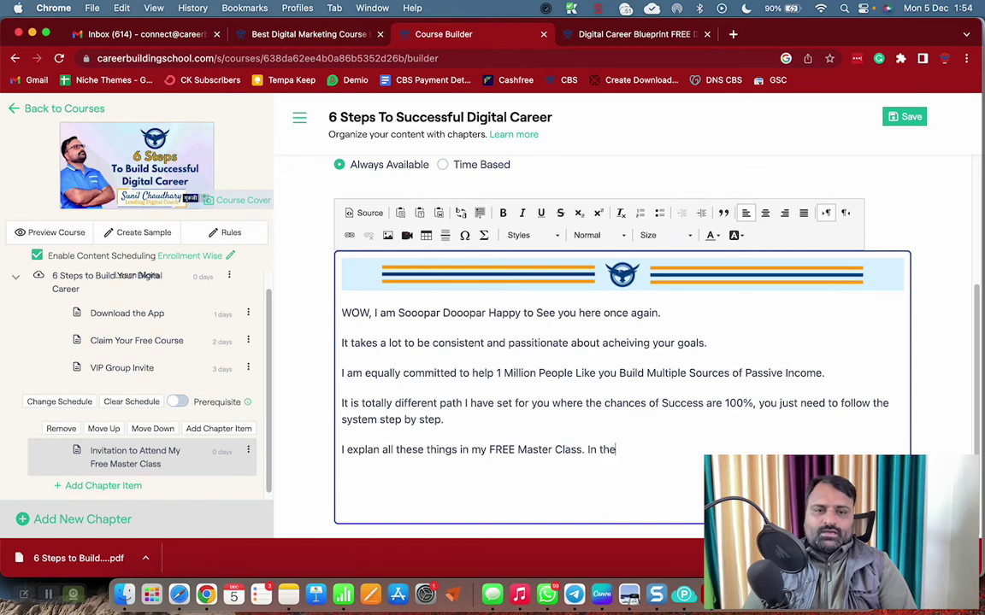
pyautogui.write(' class, you wi')
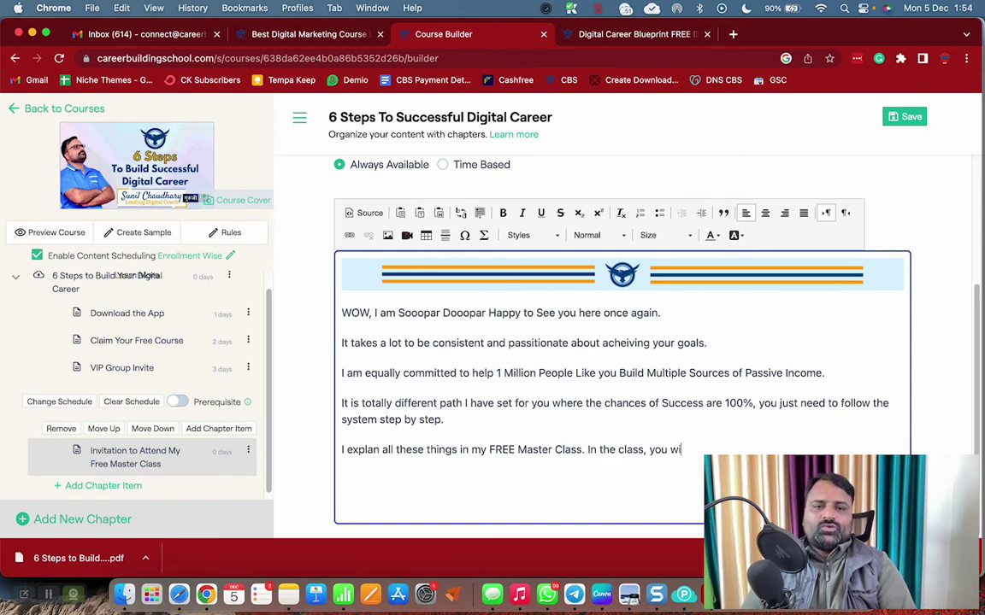
pyautogui.write('ll be able to ')
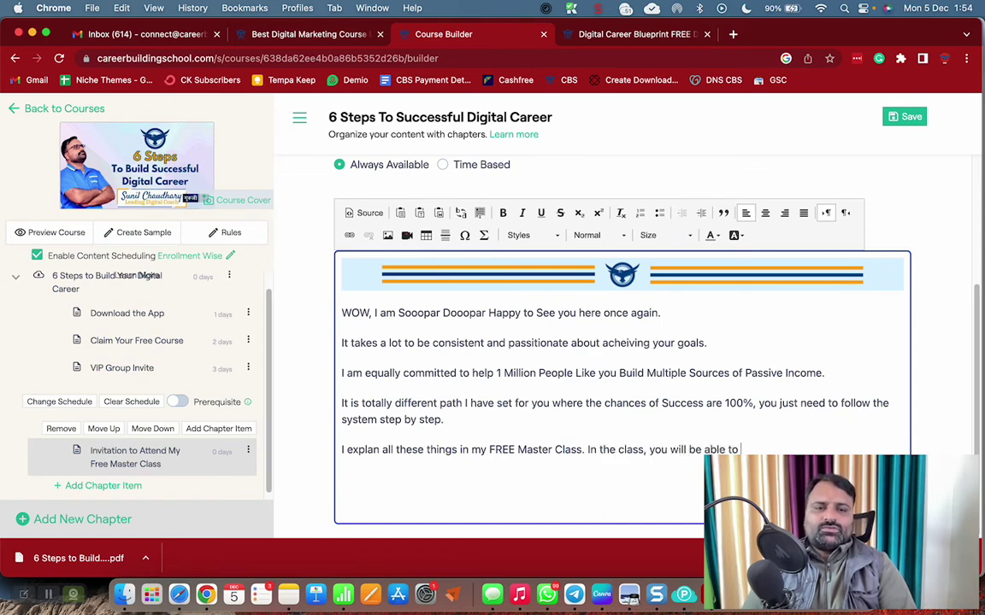
pyautogui.write('ask me questions and')
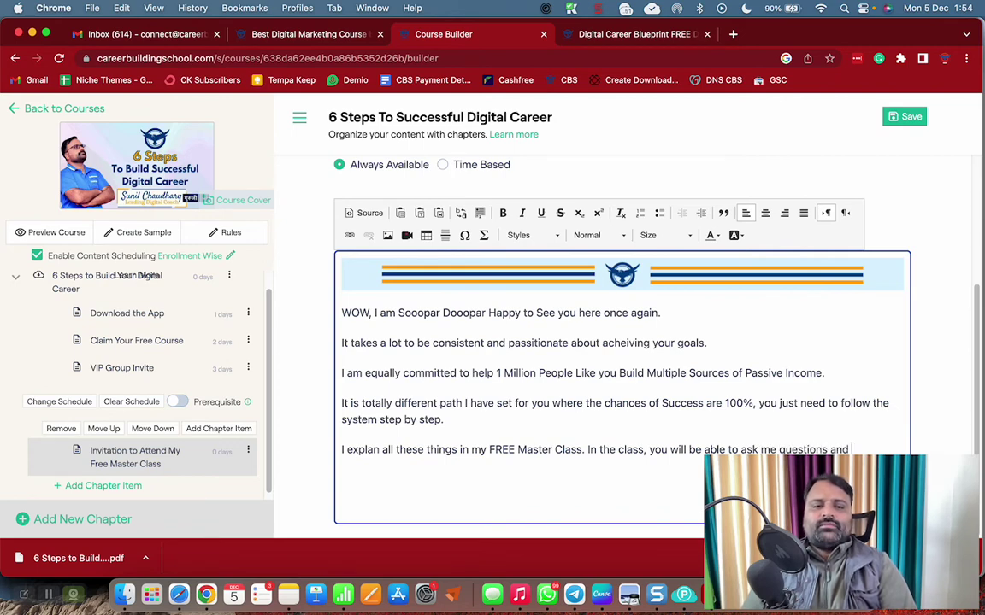
# End with 'I will answer all your questions.', add 'Register for the FREE Master Class HERE' and a banner
pyautogui.write('ured')
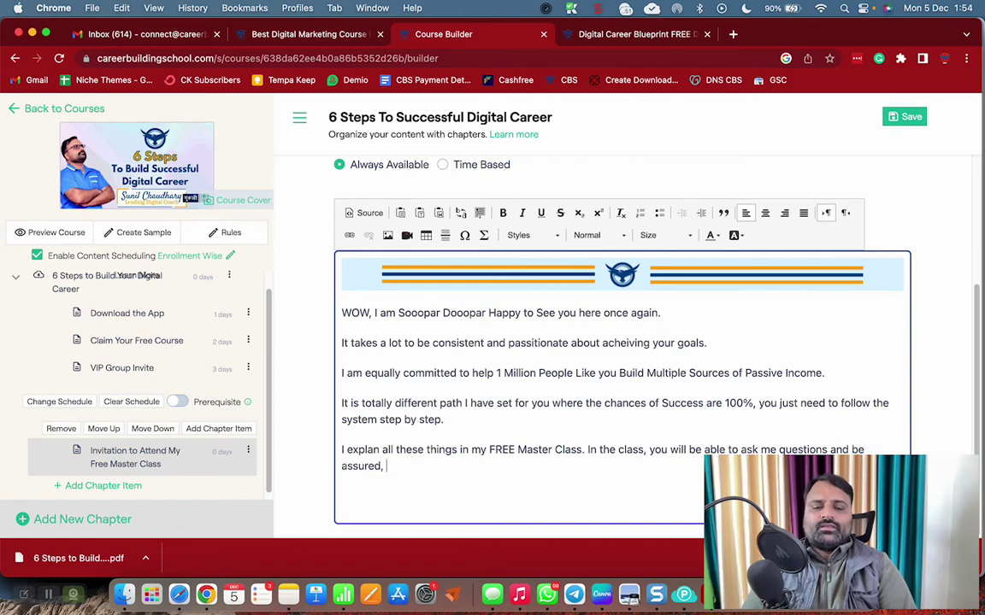
pyautogui.write(', I will as')
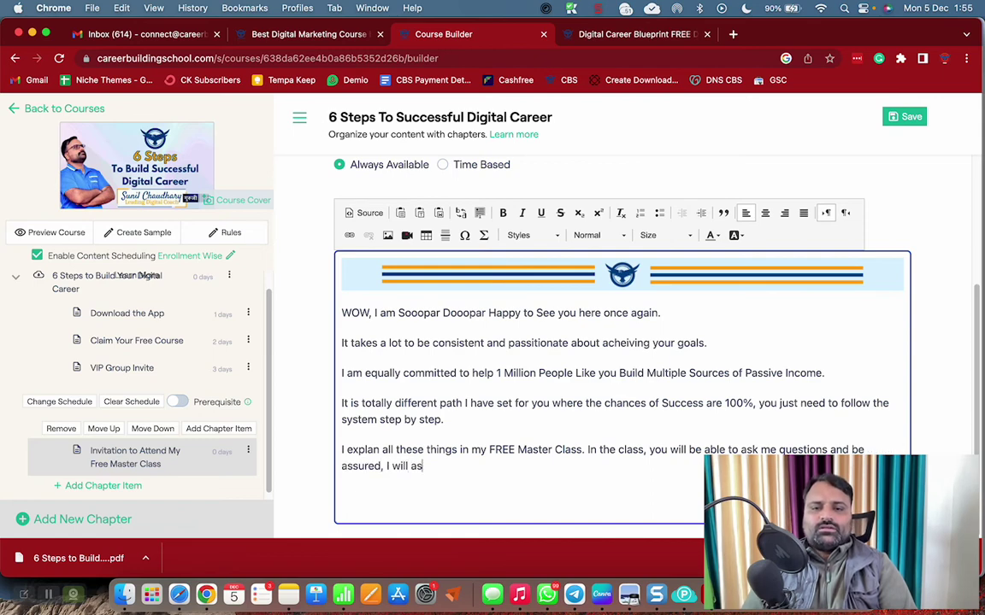
pyautogui.write('n')
pyautogui.press('BackSpace')
pyautogui.press('BackSpace')
pyautogui.write('nswe')
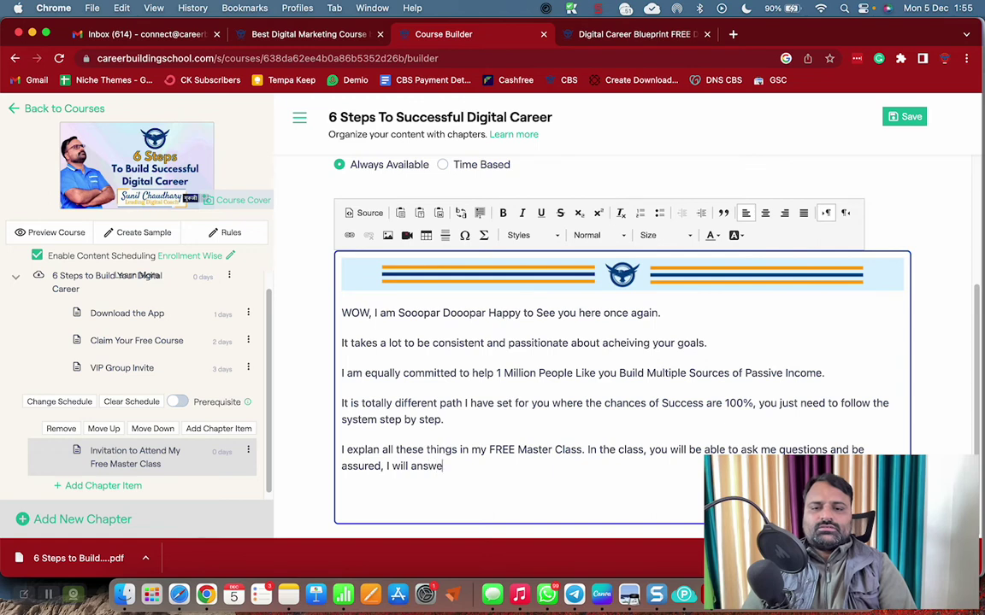
pyautogui.write('r all your')
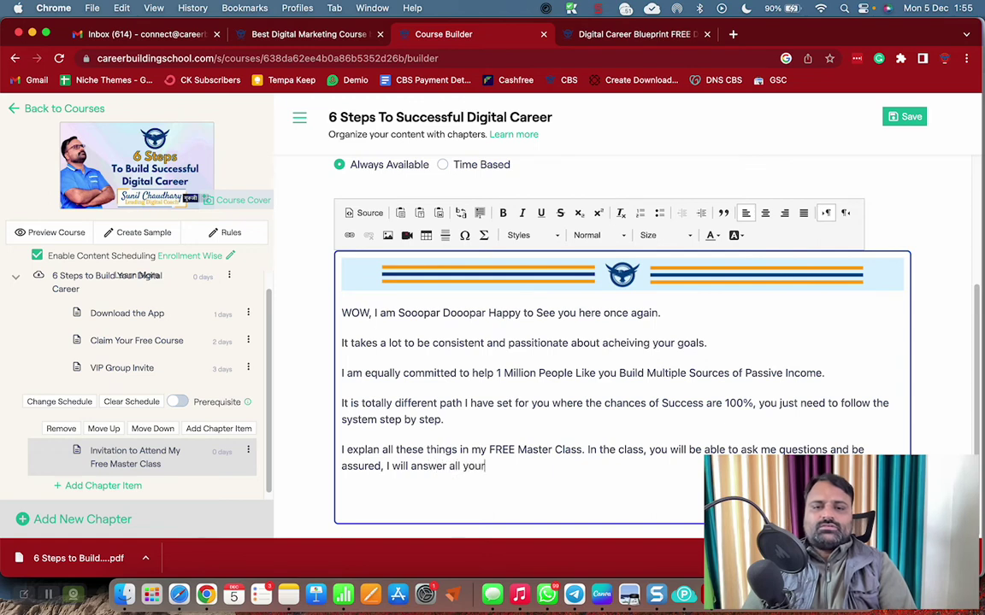
pyautogui.write(' questions.')
pyautogui.press('Return')
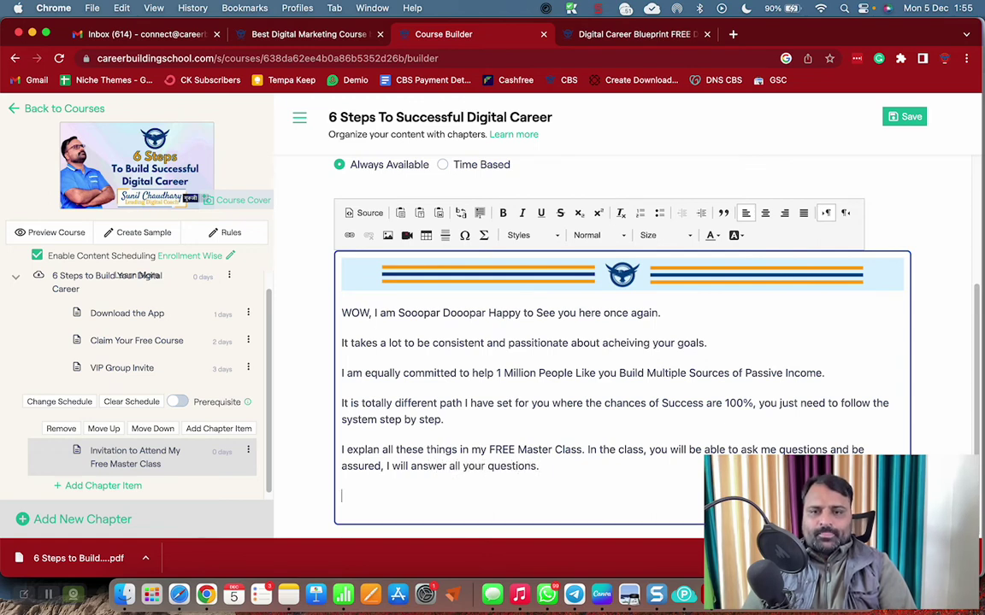
pyautogui.write('Res')
pyautogui.write('i')
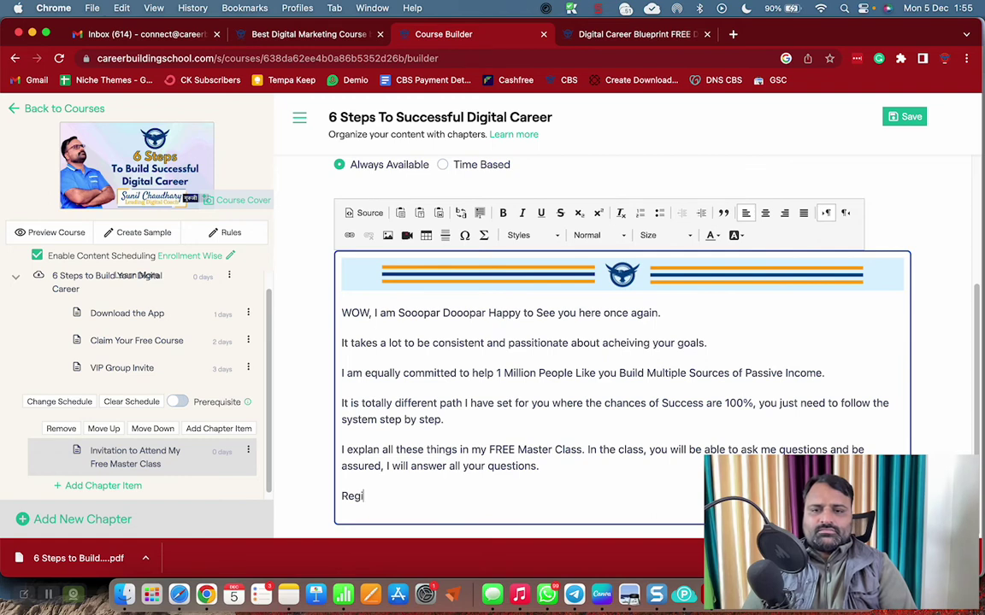
pyautogui.write('est ')
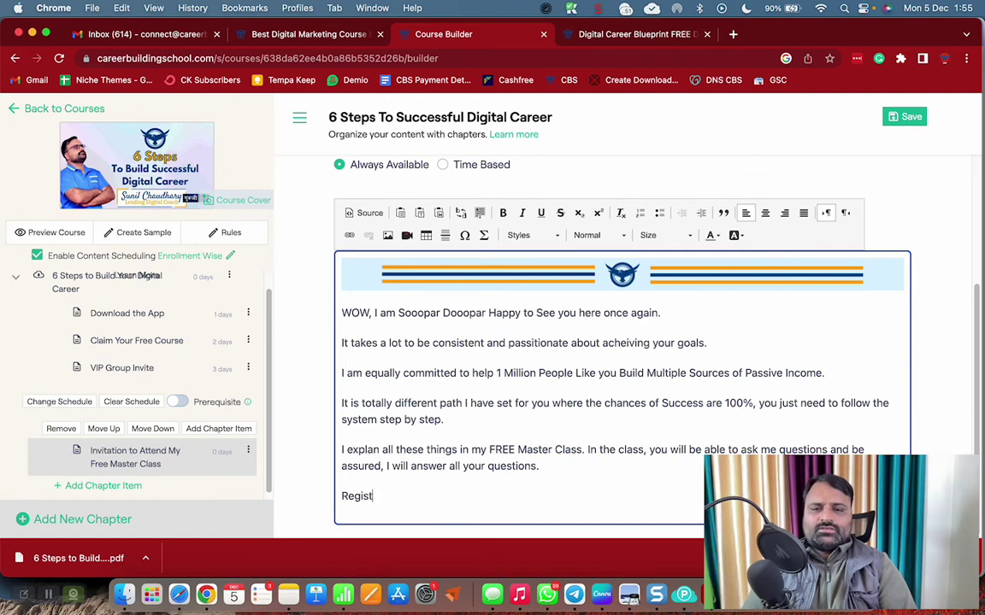
pyautogui.write('er for the FREE ')
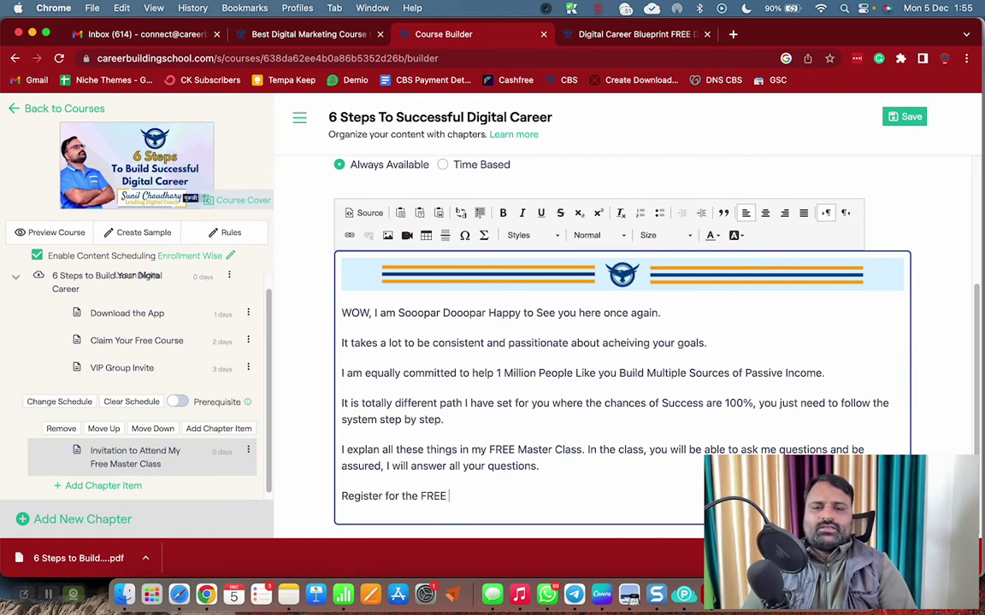
pyautogui.write('Master Class HERE')
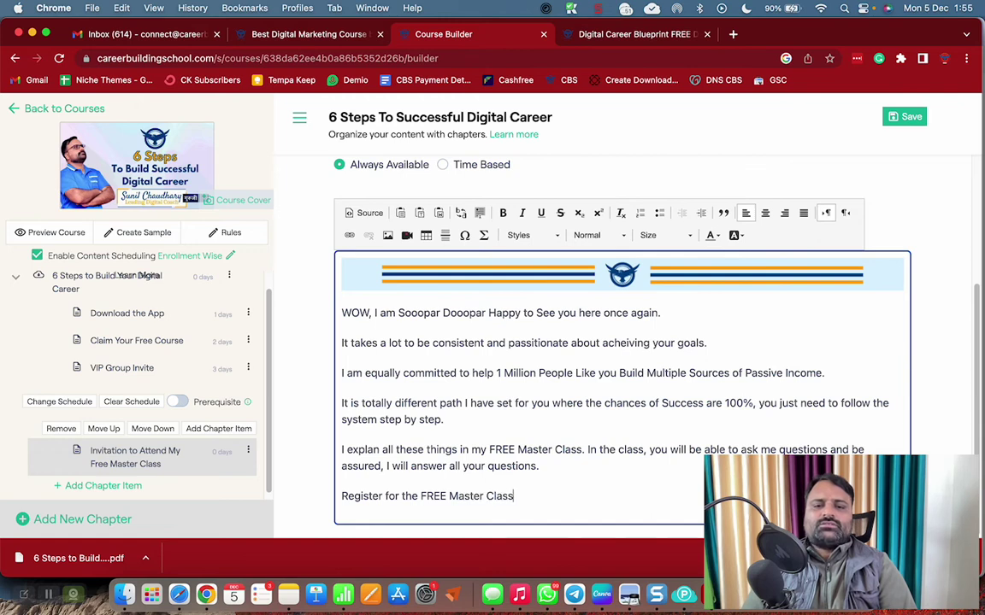
pyautogui.press('Return')
pyautogui.hotkey('ctrl', 'v')
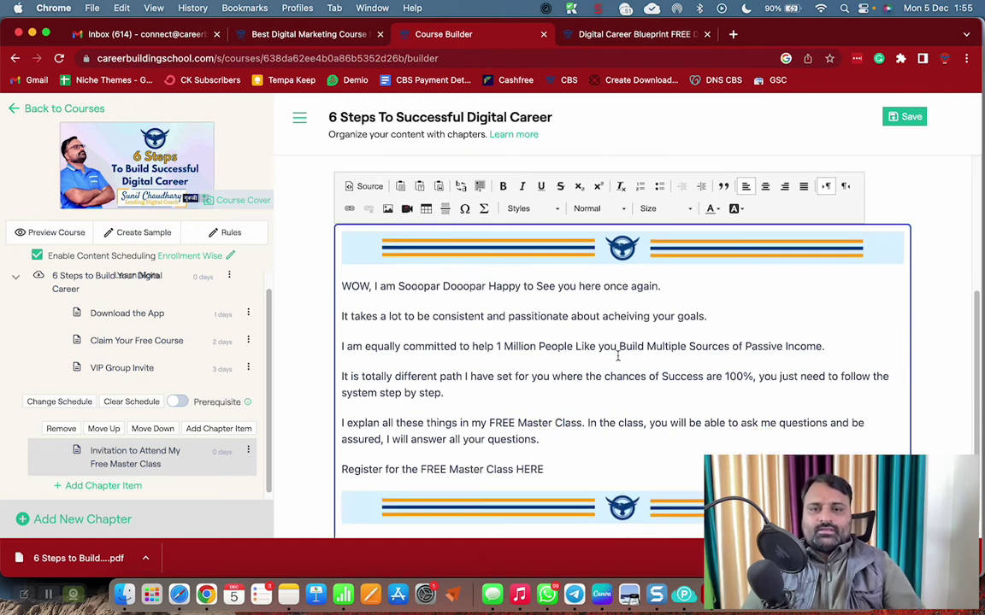
# Center the register line and select all the lesson content
pyautogui.moveTo(341, 285); pyautogui.dragTo(557, 457)
pyautogui.click(557, 457)
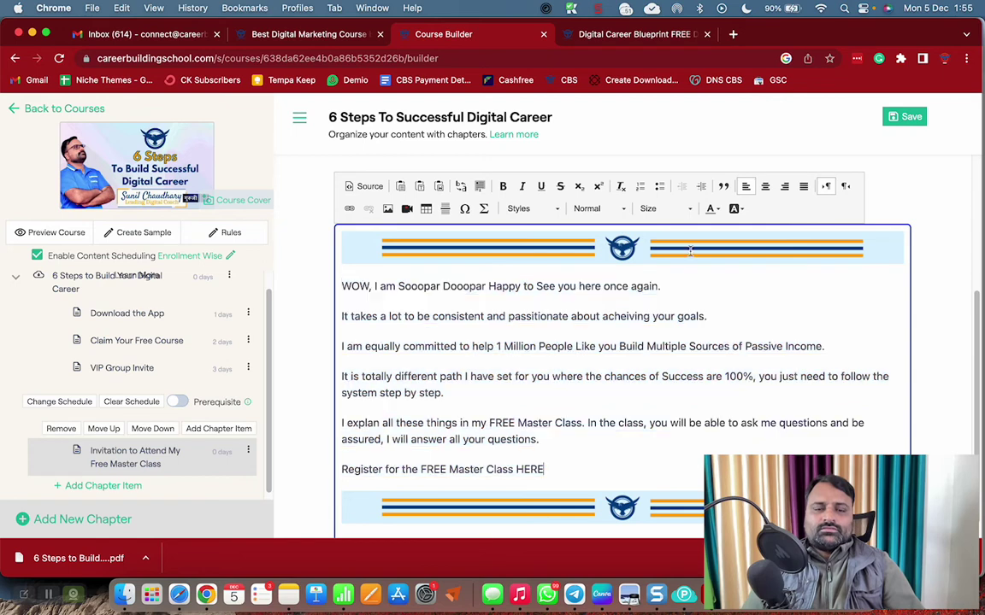
pyautogui.click(765, 186)
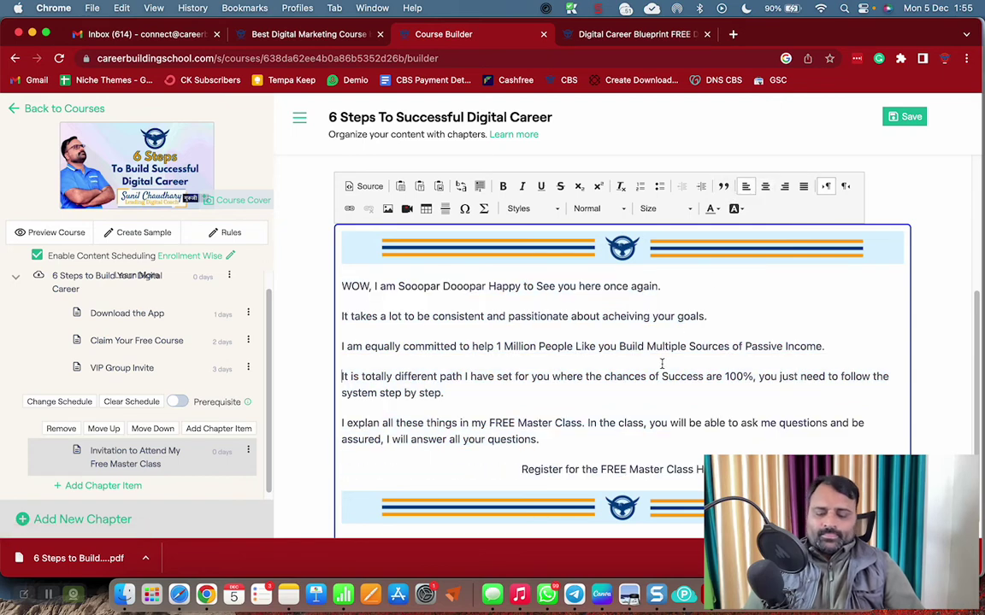
pyautogui.press('super+a')
# Center all lesson paragraphs and set them to font size 20
pyautogui.click(768, 188)
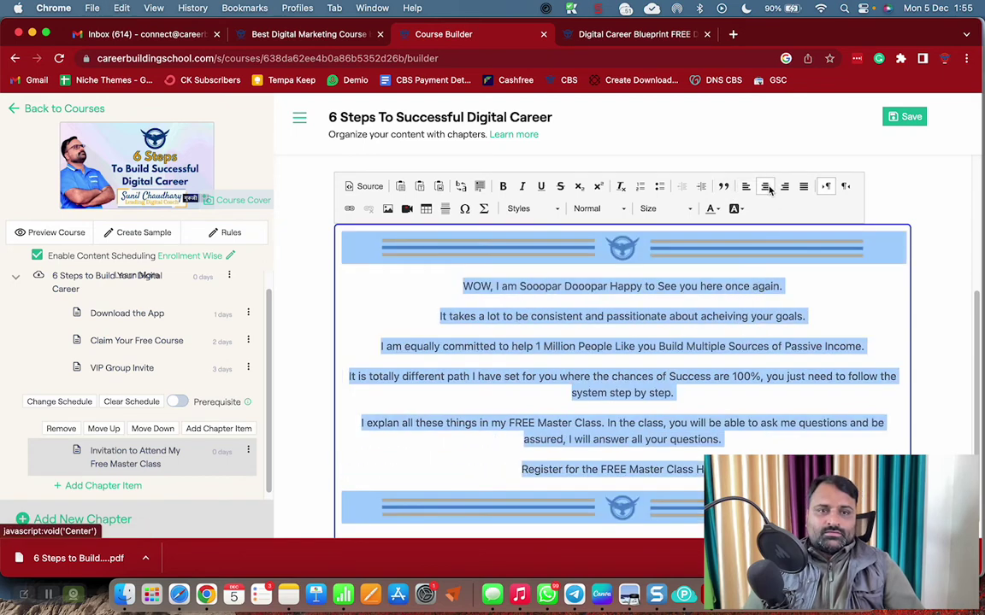
pyautogui.click(653, 376)
pyautogui.scroll(-1, 494, 272)
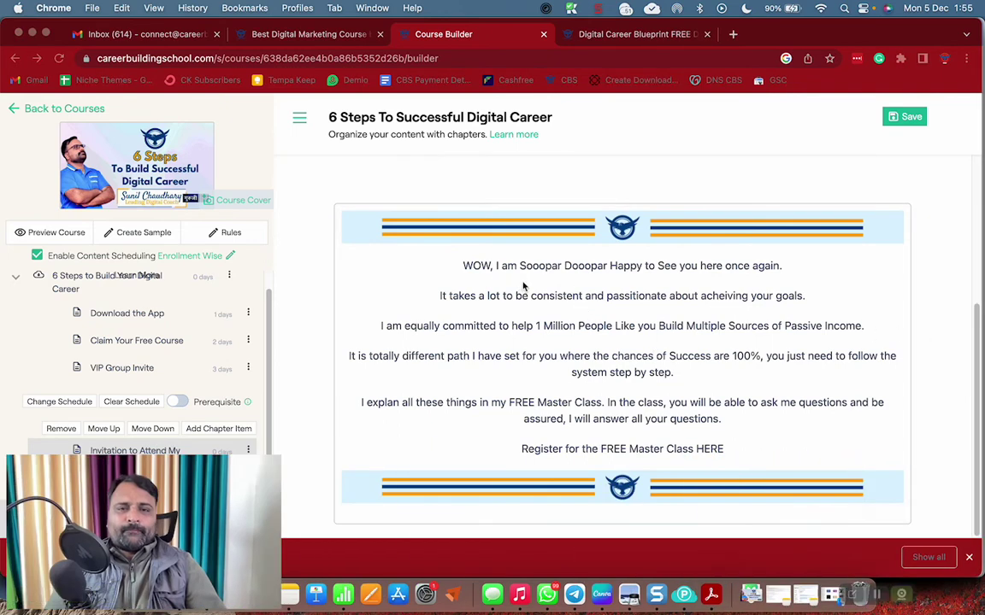
pyautogui.click(484, 268)
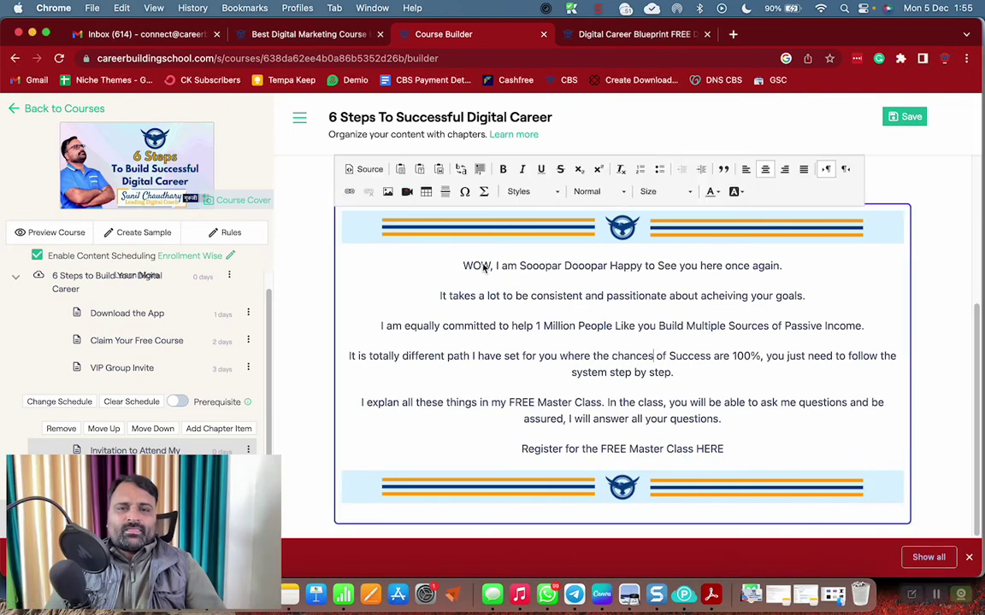
pyautogui.moveTo(466, 265); pyautogui.dragTo(722, 419)
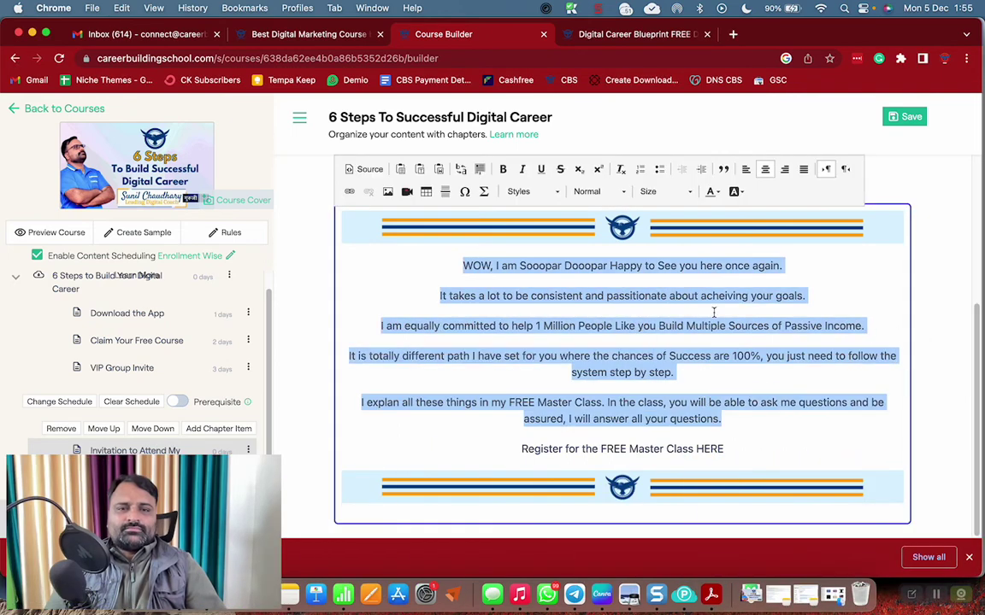
pyautogui.click(654, 191)
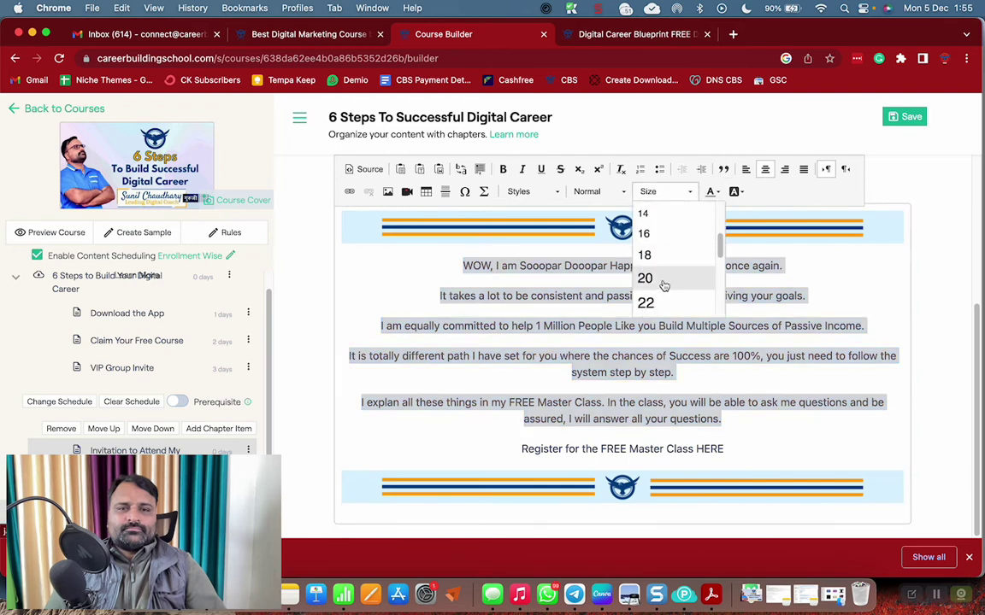
pyautogui.click(663, 280)
pyautogui.click(651, 417)
# Make the 'Register for the FREE Master Class HERE' line a Heading 2
pyautogui.tripleClick(651, 501)
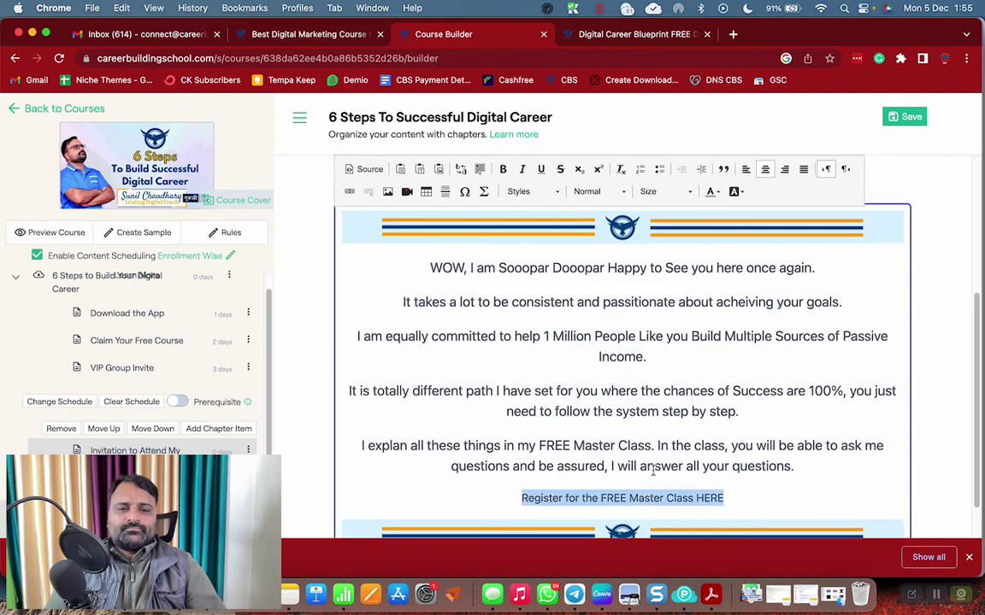
pyautogui.click(597, 191)
pyautogui.click(610, 278)
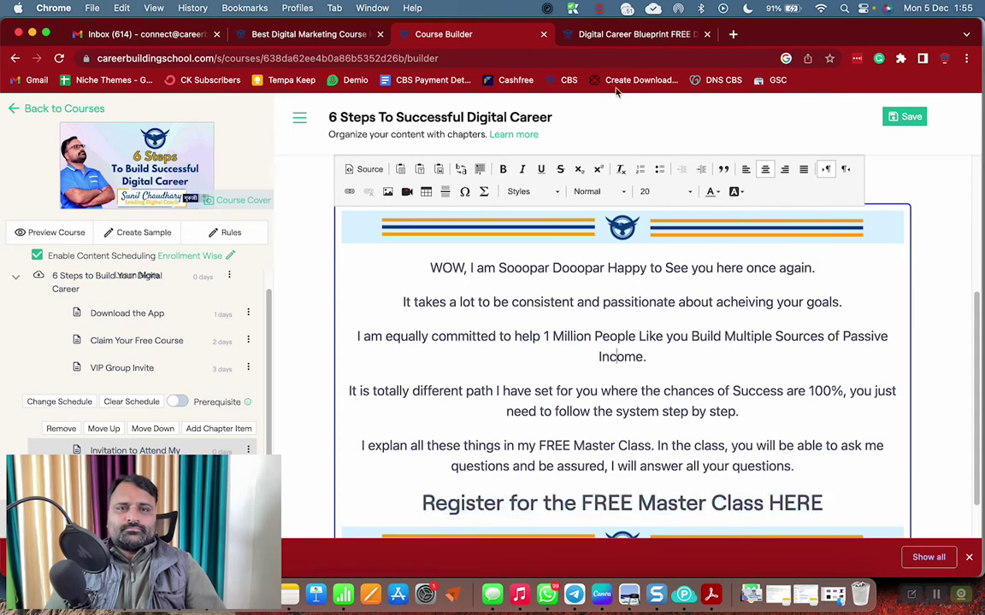
pyautogui.click(564, 35)
# Search the store for 'live master class' and open the Live Master Class course
pyautogui.click(372, 120)
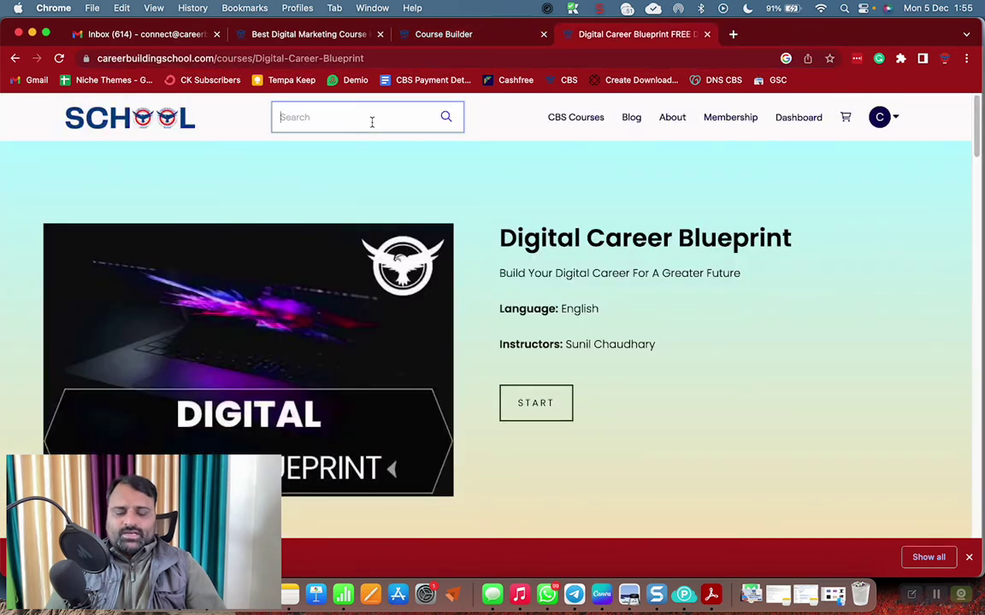
pyautogui.write('class')
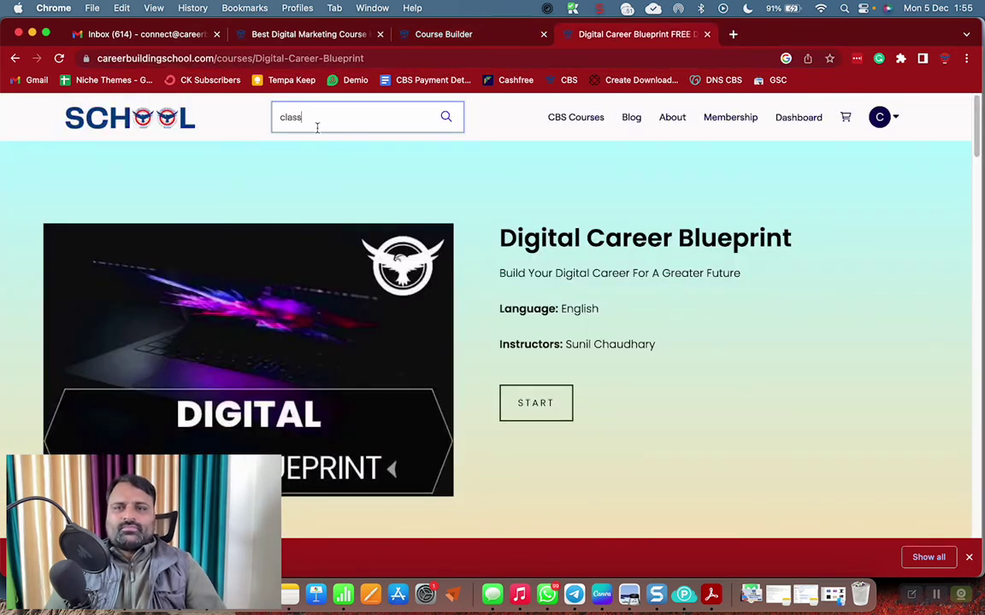
pyautogui.click(325, 151)
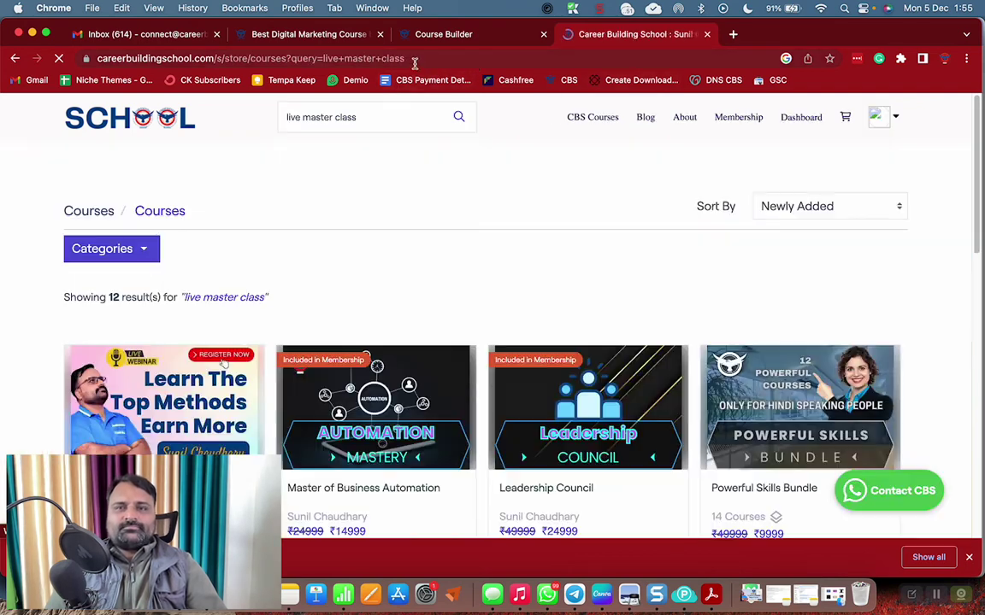
pyautogui.click(406, 58)
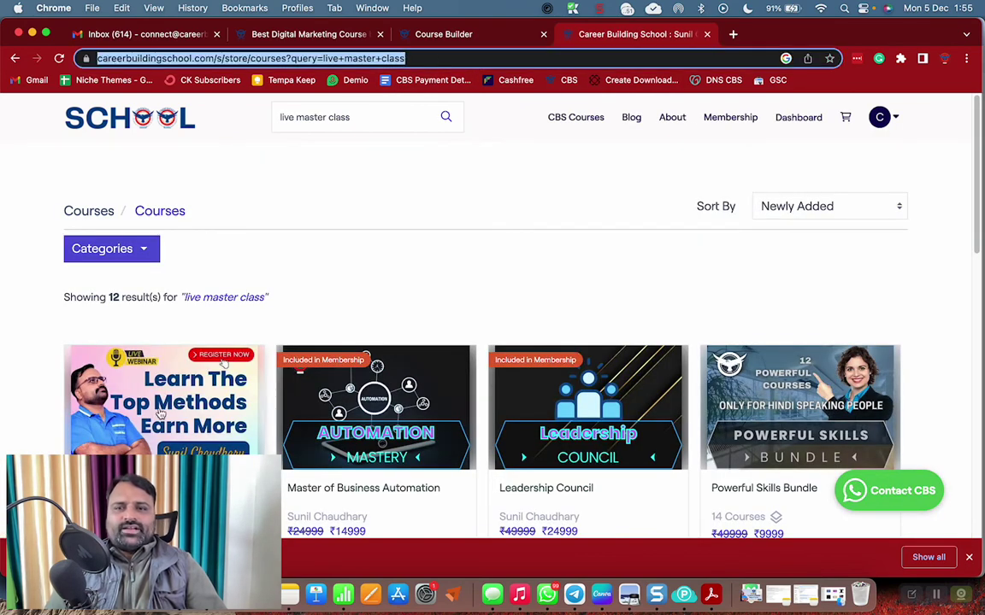
pyautogui.click(146, 374)
# Strip the ID from the course address and copy careerbuildingschool.com/courses/Live
pyautogui.click(357, 58)
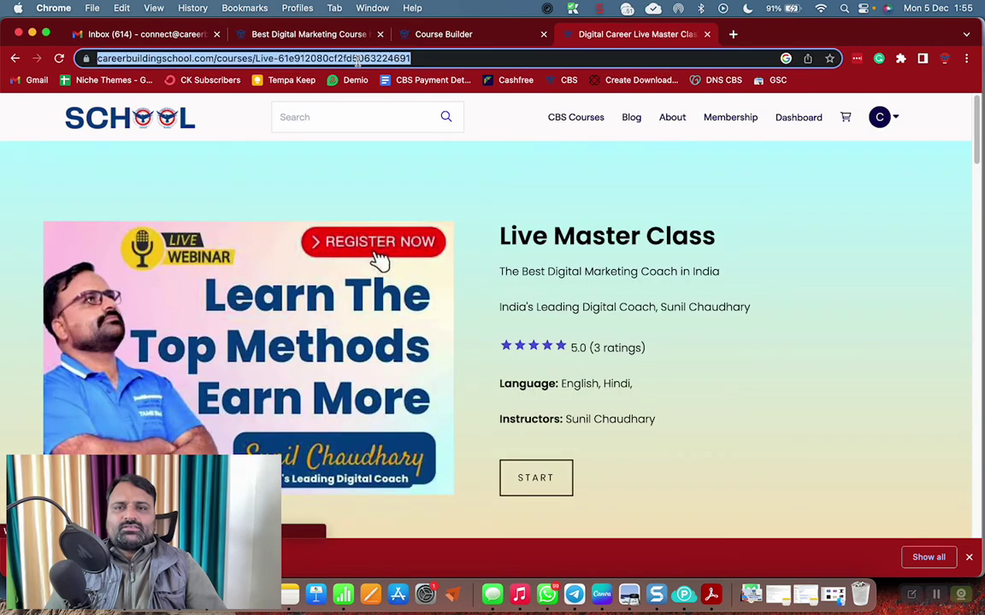
pyautogui.doubleClick(357, 58)
pyautogui.press('BackSpace')
pyautogui.press('BackSpace')
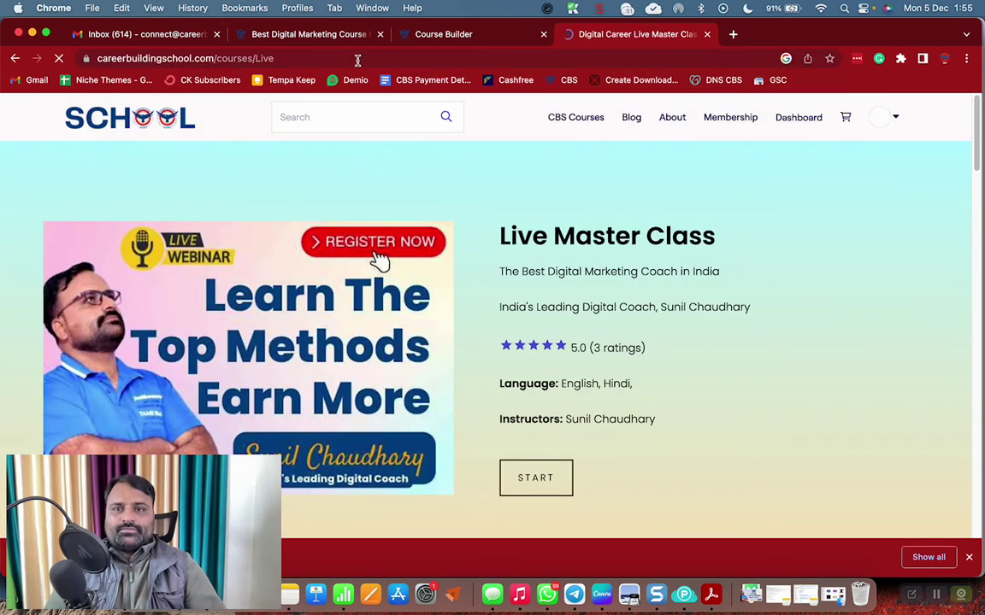
pyautogui.press('super+a')
pyautogui.press('super+c')
# Link the word HERE in the register heading to the copied Live Master Class address
pyautogui.click(401, 35)
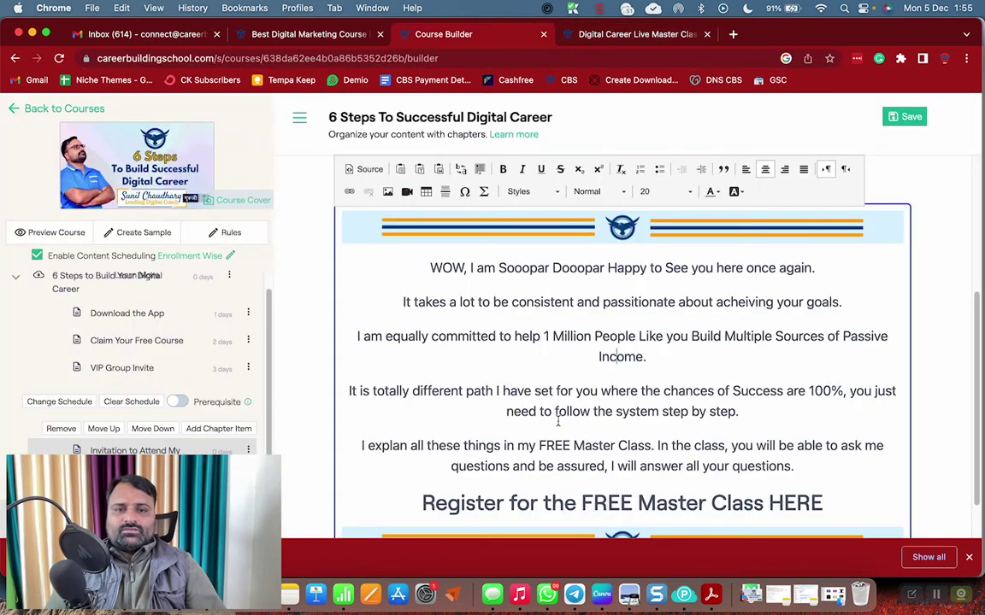
pyautogui.scroll(-1, 795, 422)
pyautogui.doubleClick(796, 458)
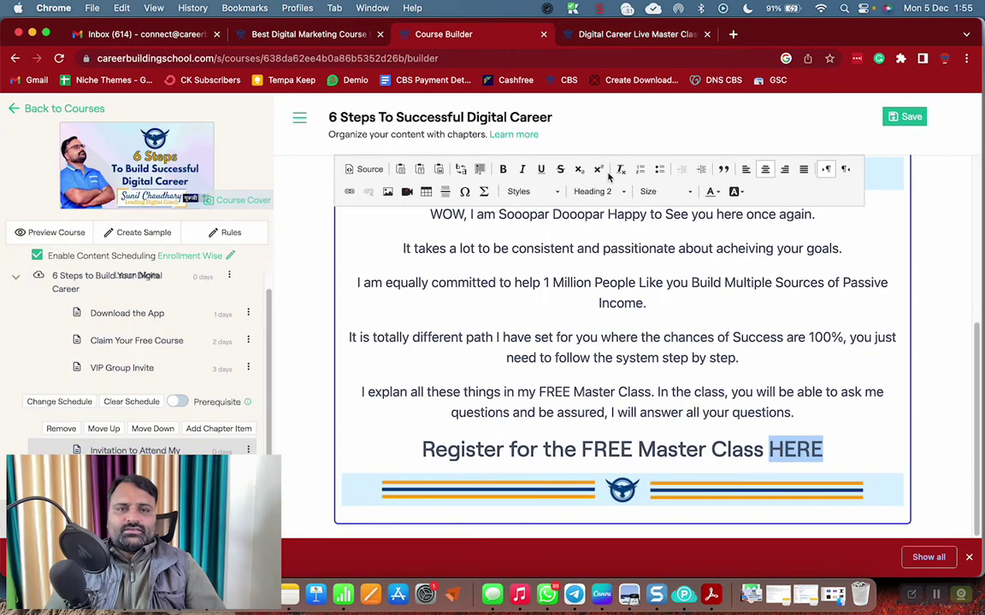
pyautogui.click(349, 192)
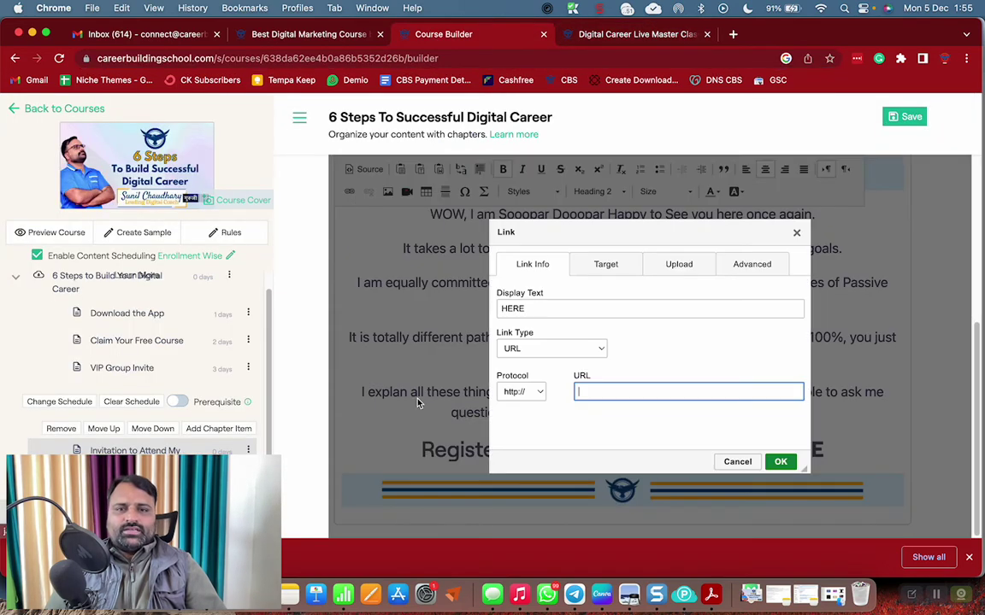
pyautogui.click(610, 391)
pyautogui.press('cmd+v')
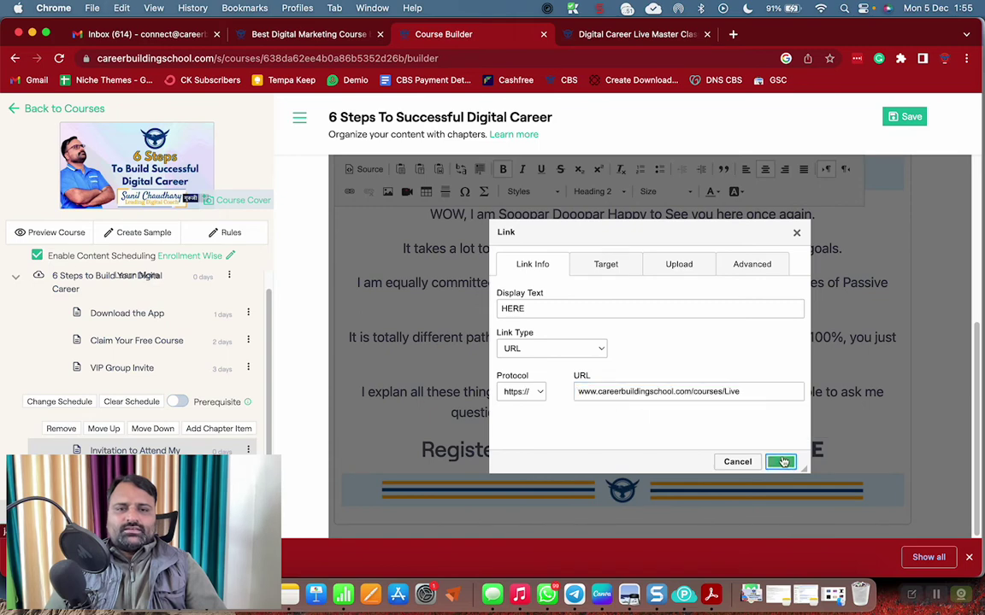
pyautogui.click(780, 462)
# Save the course changes with web and mobile push notifications turned on
pyautogui.click(907, 117)
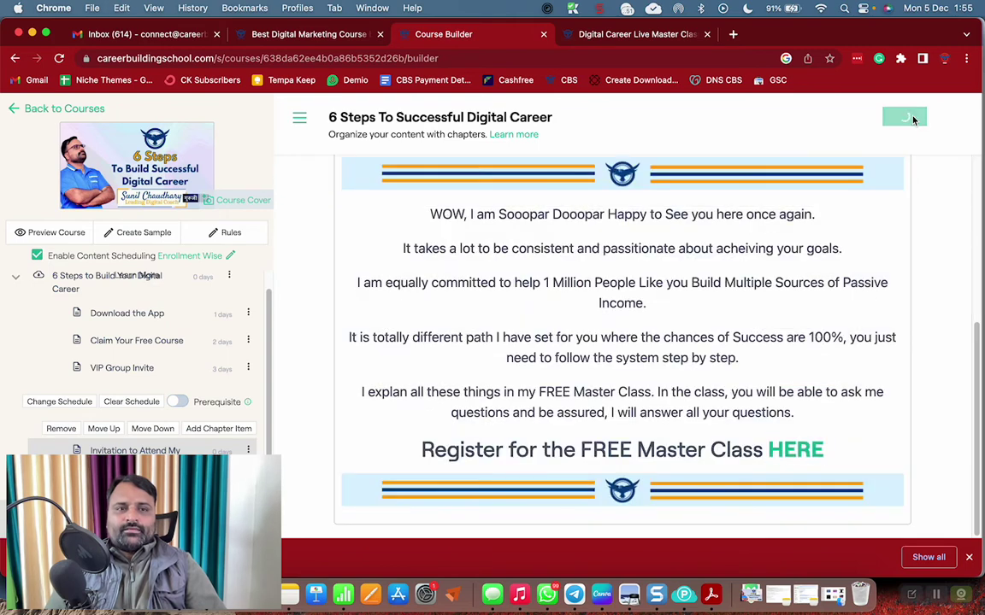
pyautogui.click(580, 364)
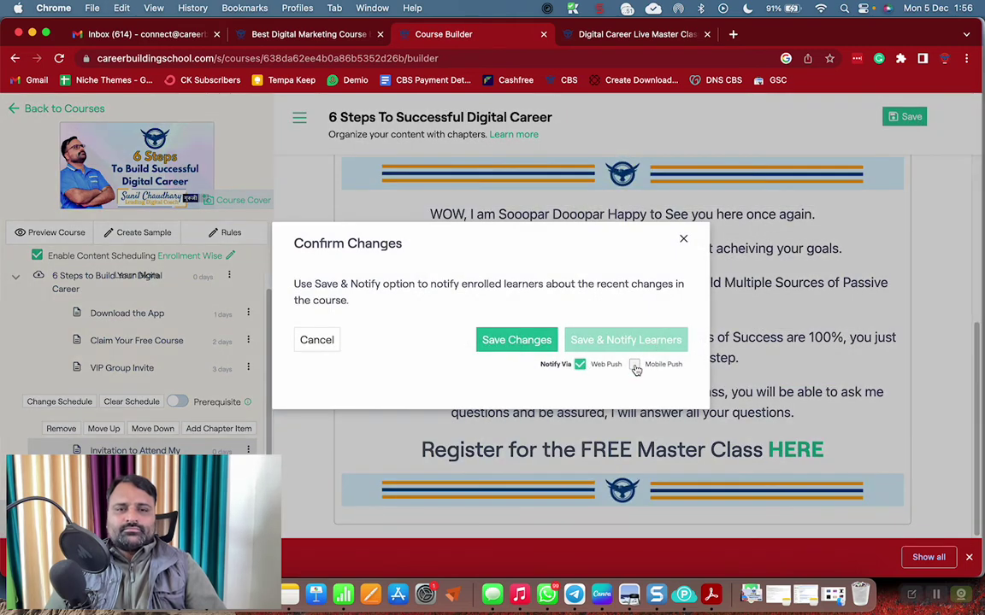
pyautogui.click(634, 364)
pyautogui.click(500, 342)
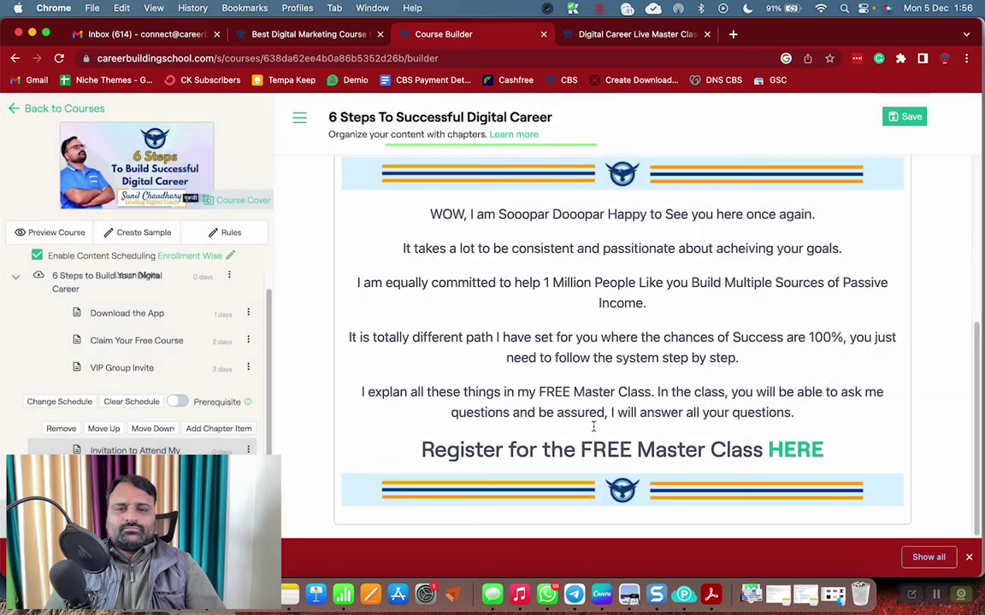
pyautogui.scroll(-10, 688, 356)
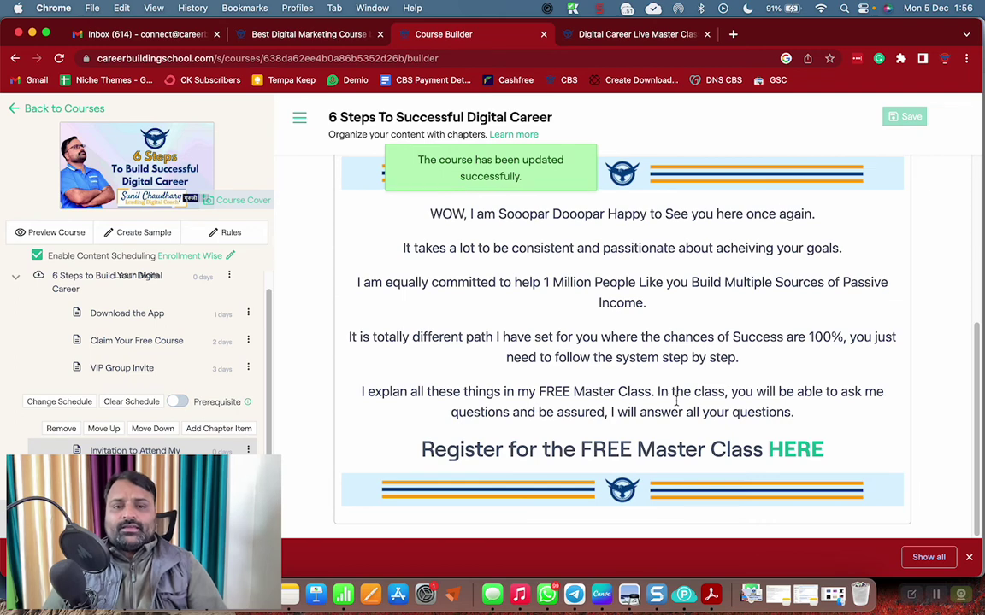
pyautogui.scroll(-1, 171, 345)
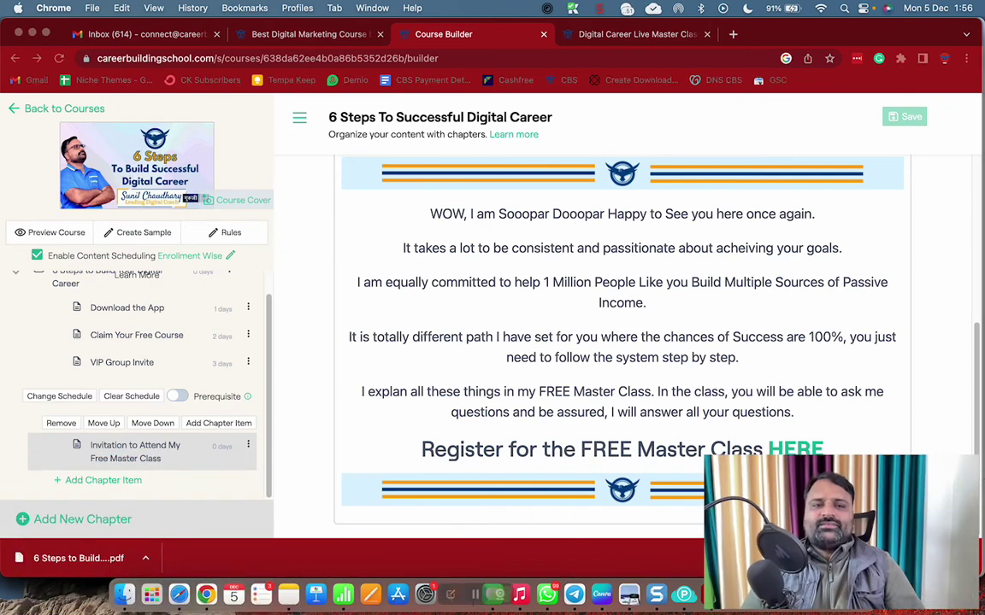
pyautogui.scroll(5, 462, 341)
pyautogui.scroll(1, 156, 332)
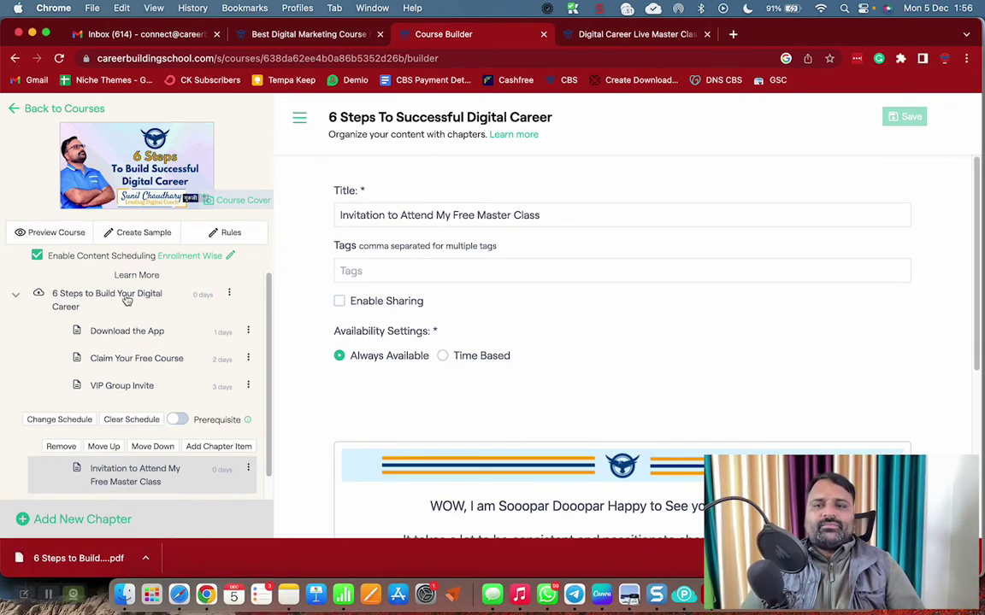
pyautogui.click(125, 298)
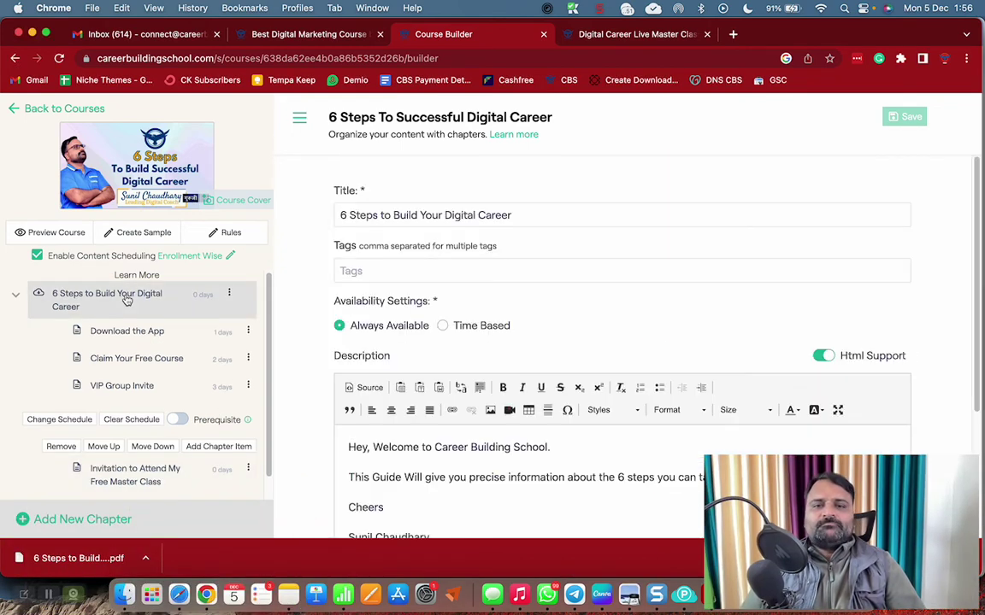
pyautogui.scroll(-3, 600, 367)
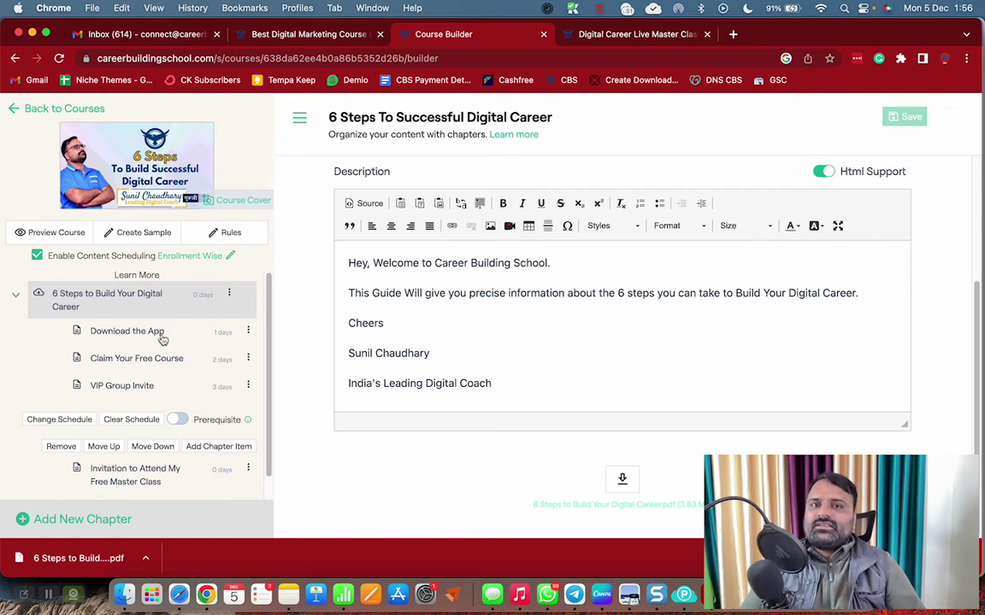
pyautogui.click(162, 339)
pyautogui.scroll(-5, 521, 385)
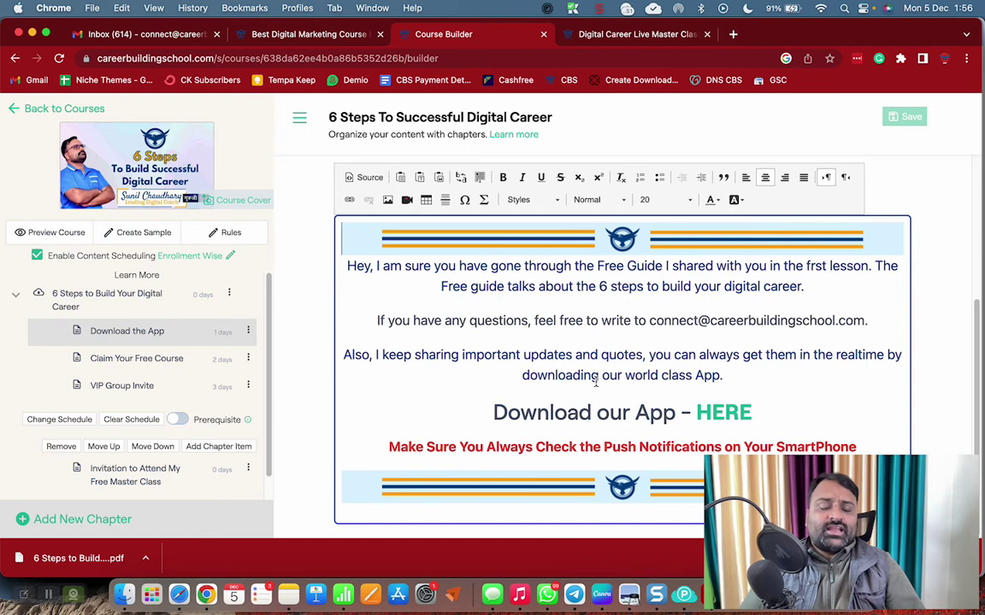
pyautogui.click(146, 360)
pyautogui.scroll(-5, 468, 386)
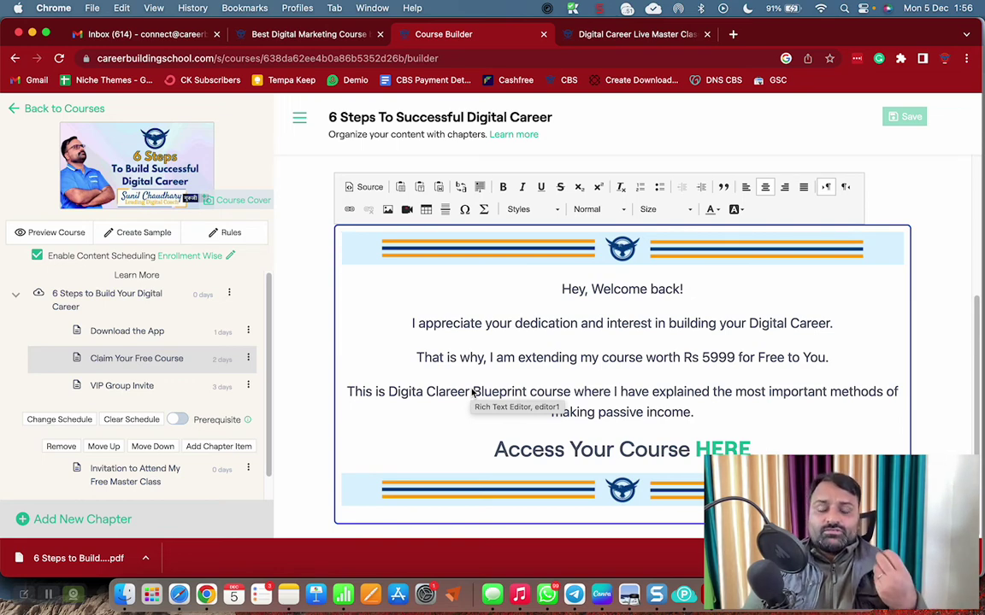
pyautogui.click(151, 385)
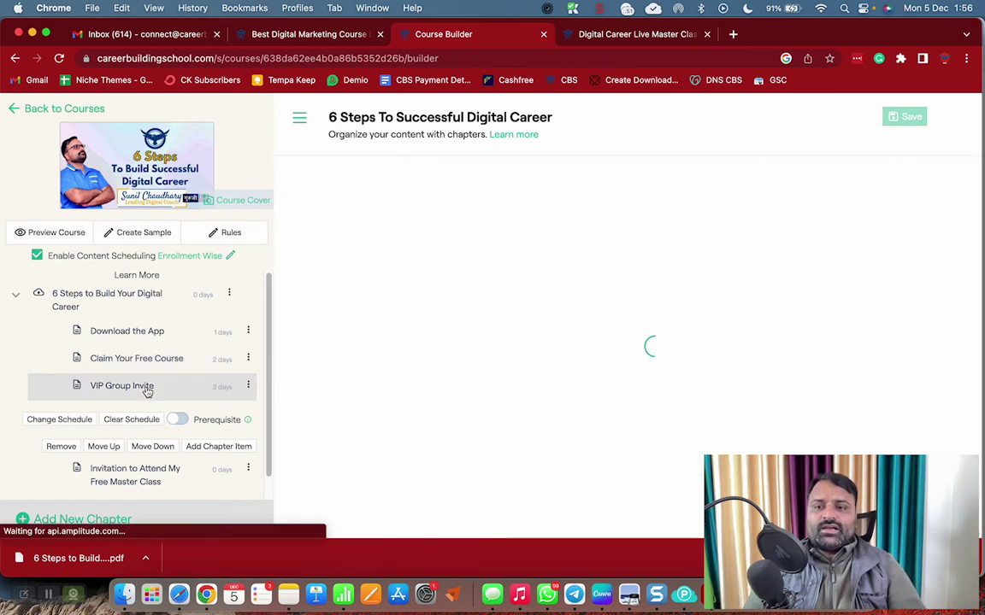
pyautogui.scroll(-3, 524, 457)
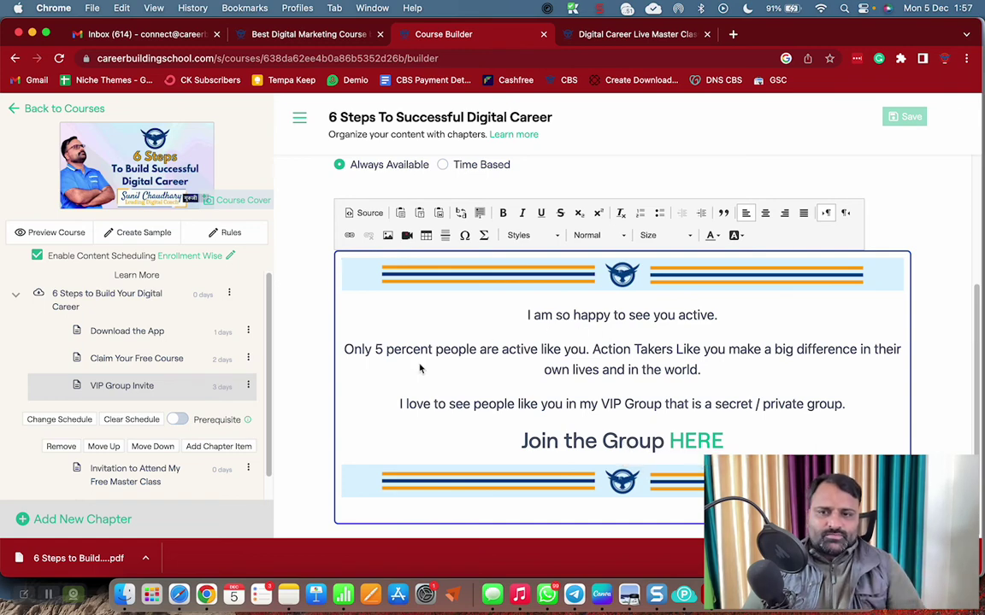
pyautogui.scroll(-1, 154, 411)
pyautogui.click(128, 451)
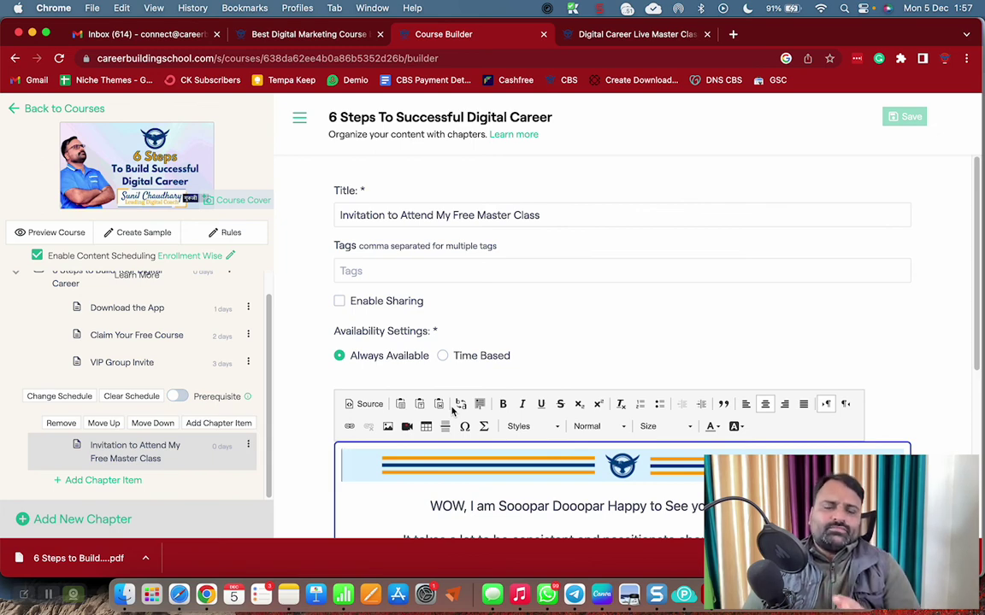
pyautogui.scroll(1, 132, 380)
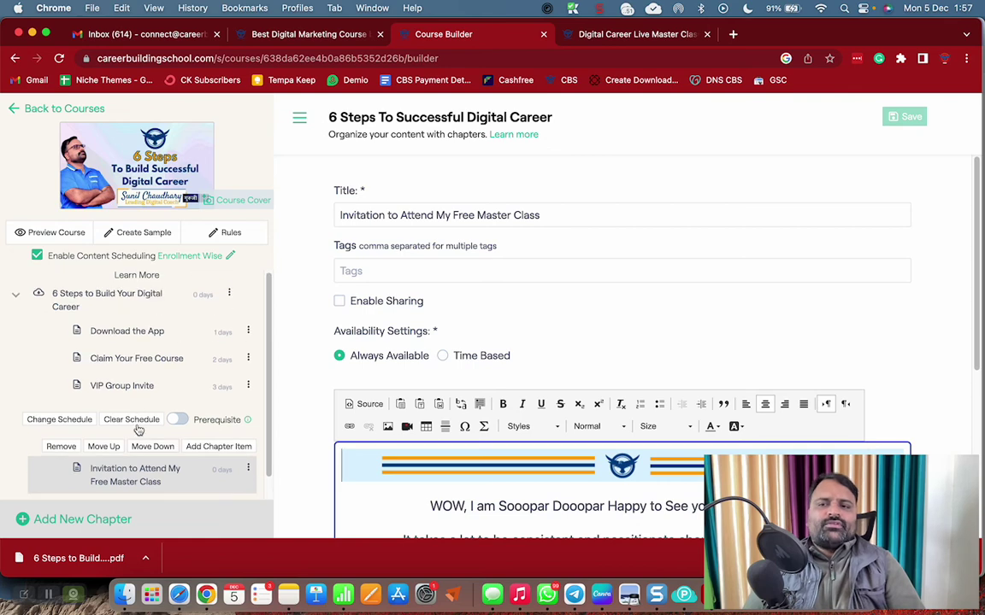
# Open Digital Career Blueprint from the store home page and start it as a learner
pyautogui.click(637, 34)
pyautogui.click(144, 117)
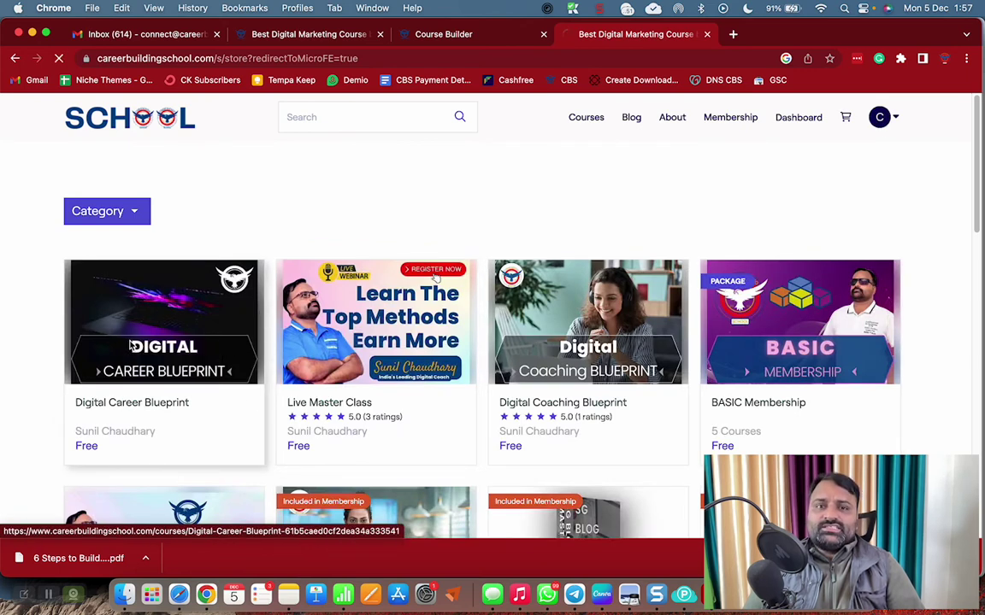
pyautogui.click(130, 344)
pyautogui.click(542, 405)
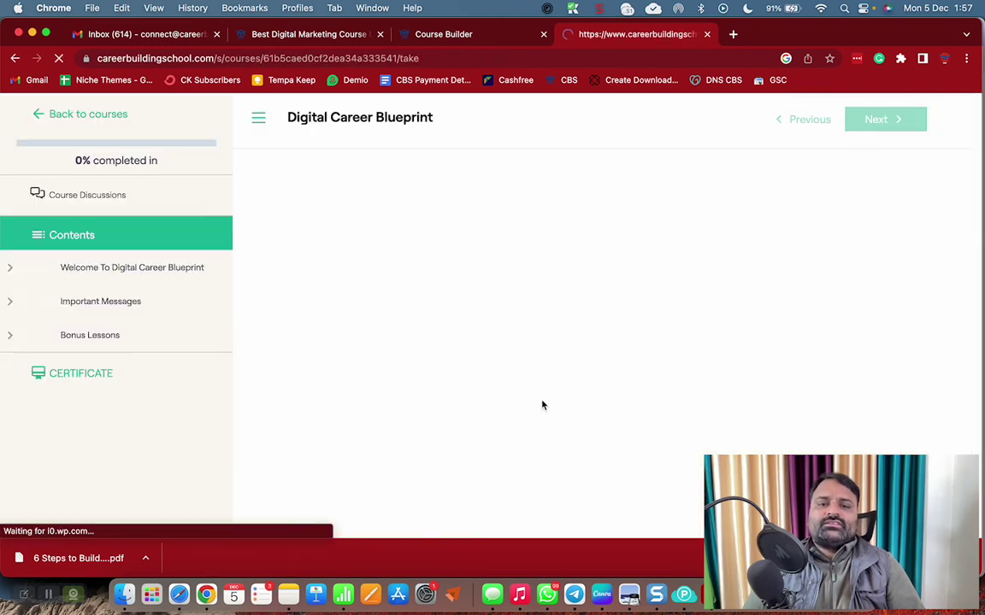
# Expand Important Messages and Bonus Lessons, then view Join VIP Groups, Become A Digital Coach and Cyber Monday Offer
pyautogui.scroll(-10, 169, 358)
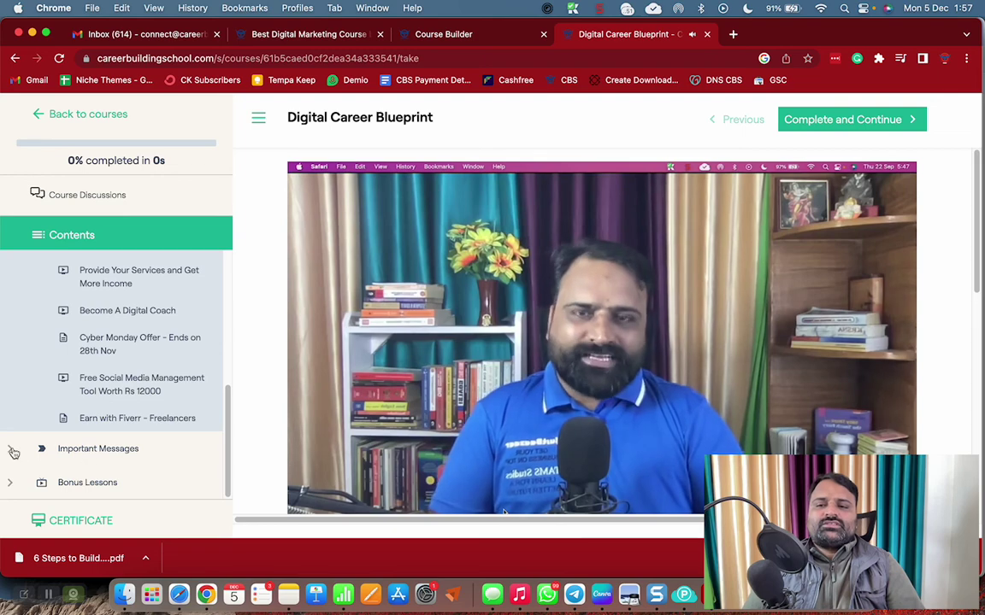
pyautogui.click(84, 453)
pyautogui.scroll(-3, 94, 418)
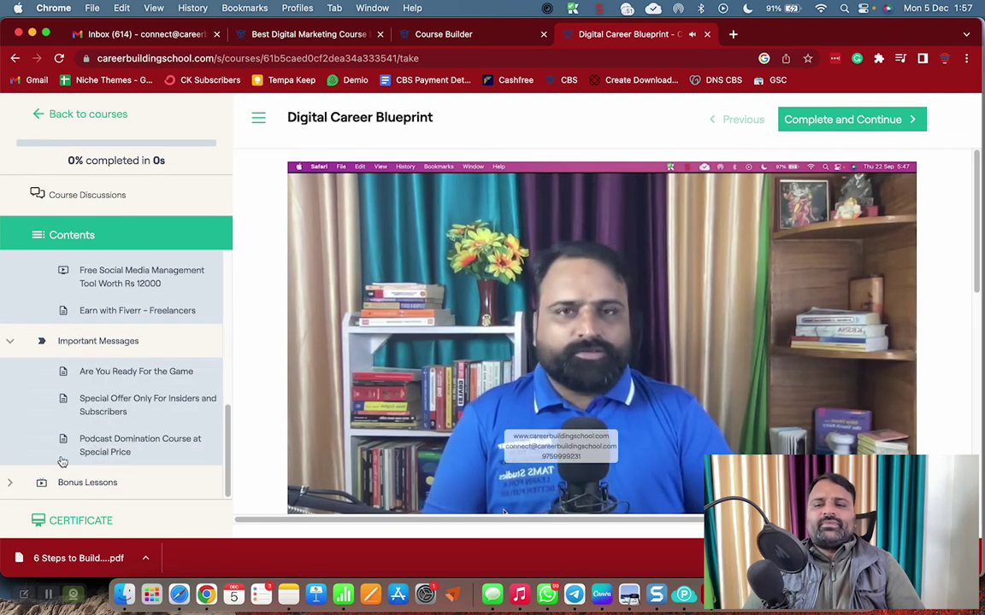
pyautogui.click(90, 482)
pyautogui.scroll(-5, 102, 436)
pyautogui.scroll(20, 103, 444)
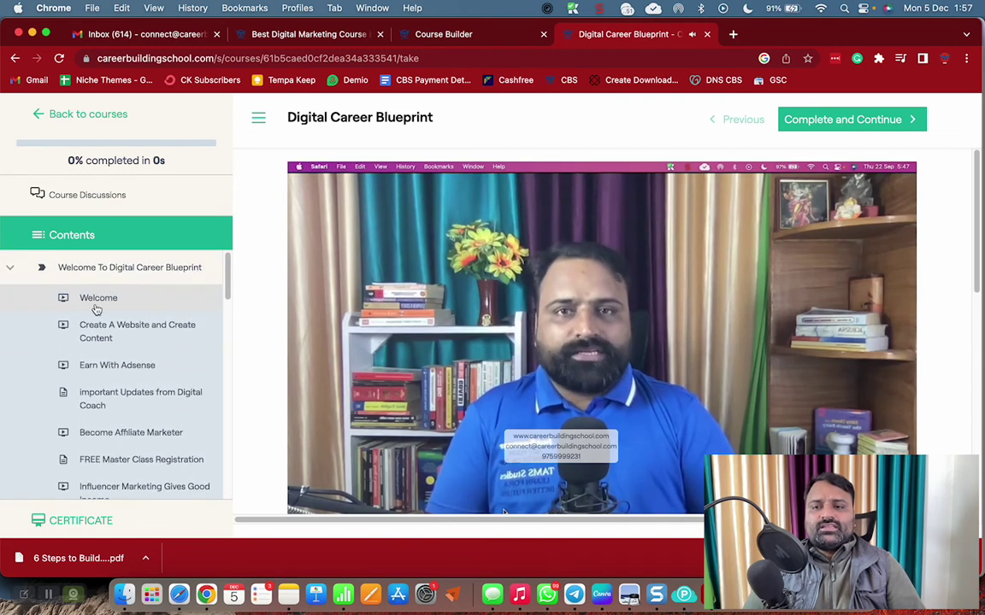
pyautogui.scroll(-5, 111, 427)
pyautogui.click(99, 313)
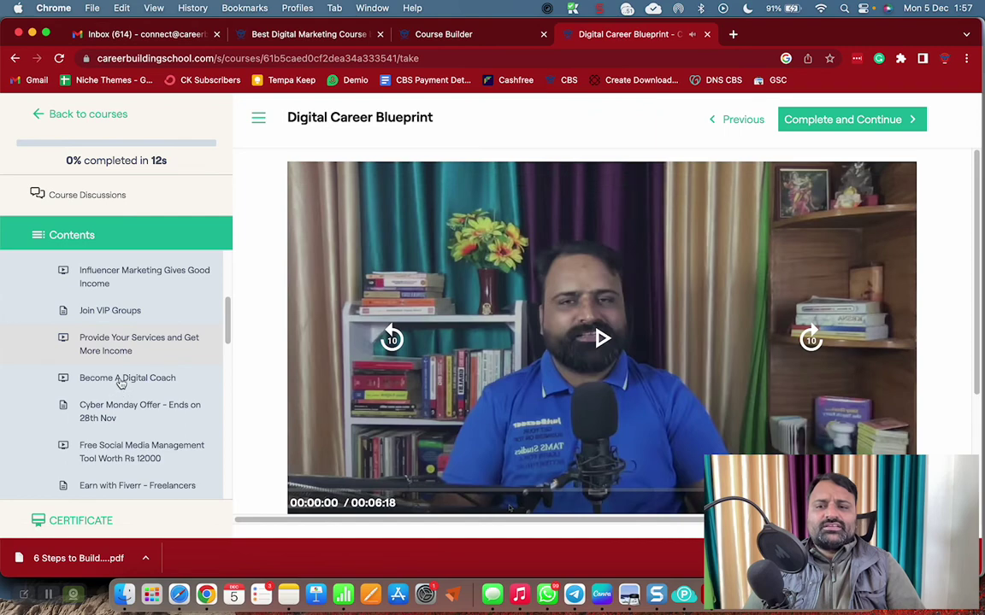
pyautogui.click(118, 378)
pyautogui.click(121, 412)
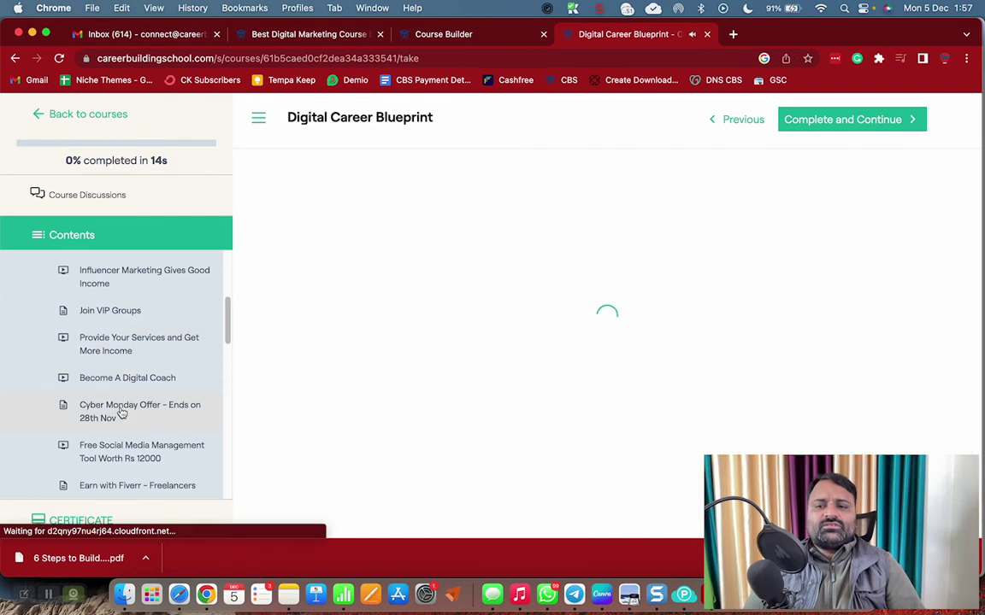
pyautogui.scroll(-3, 116, 419)
pyautogui.scroll(10, 112, 442)
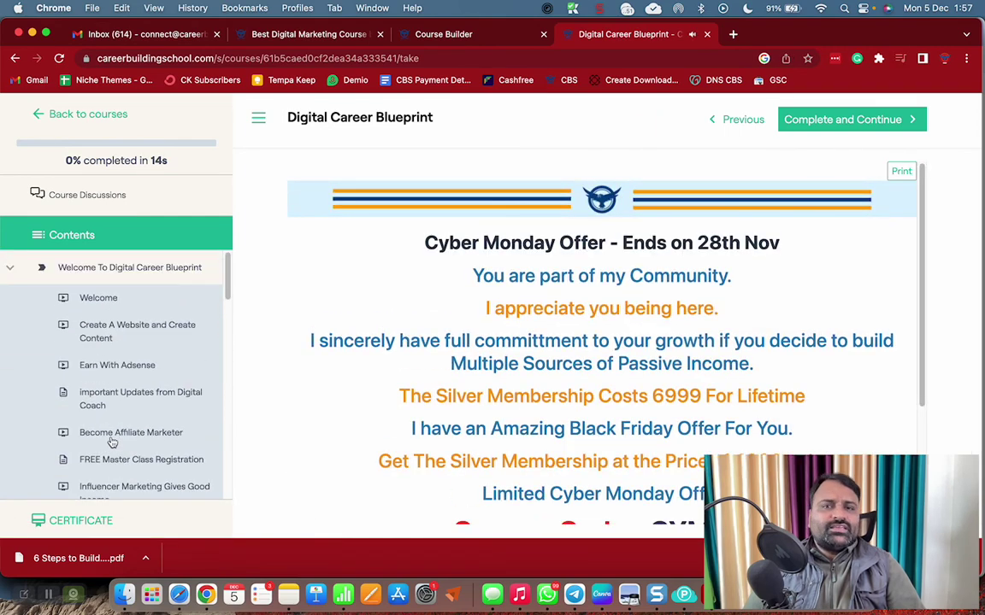